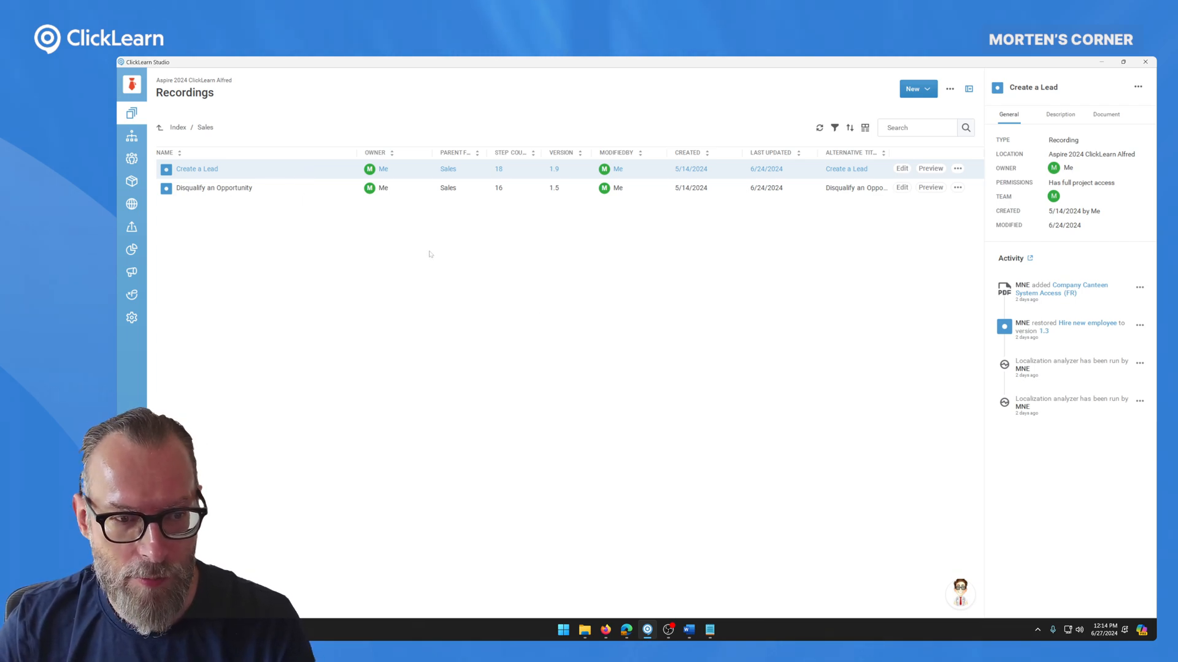
# Open the "Create a Lead" recording from the Sales folder in its own editor window.
pyautogui.click(218, 186)
pyautogui.click(216, 172)
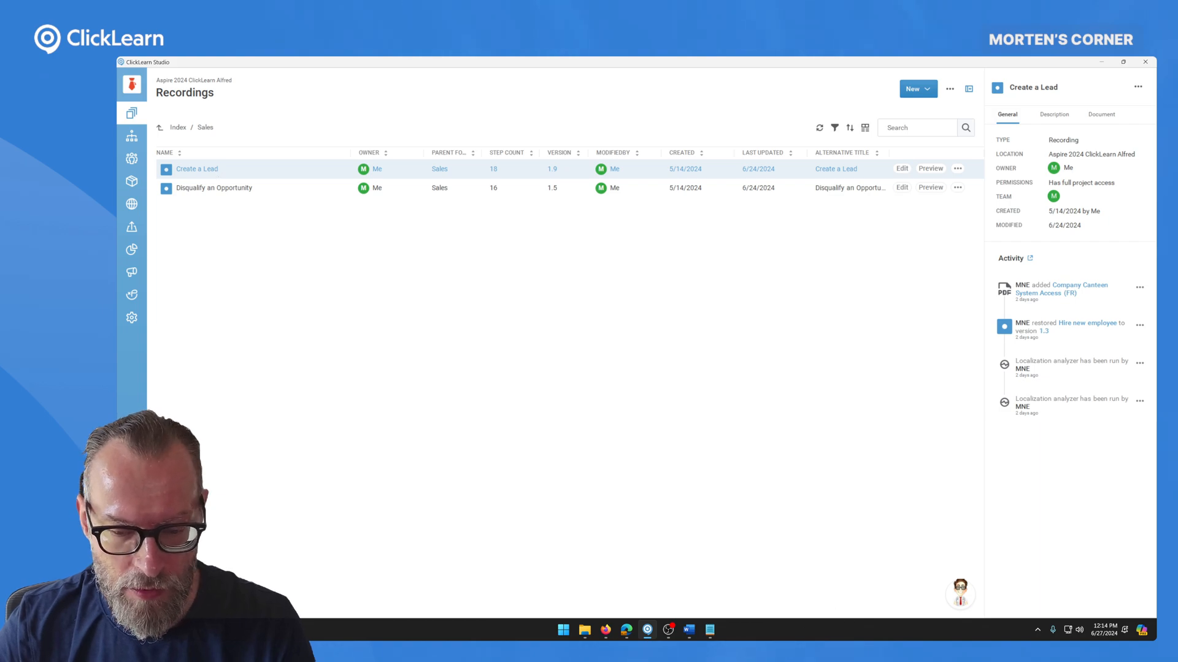
pyautogui.moveTo(650, 638)
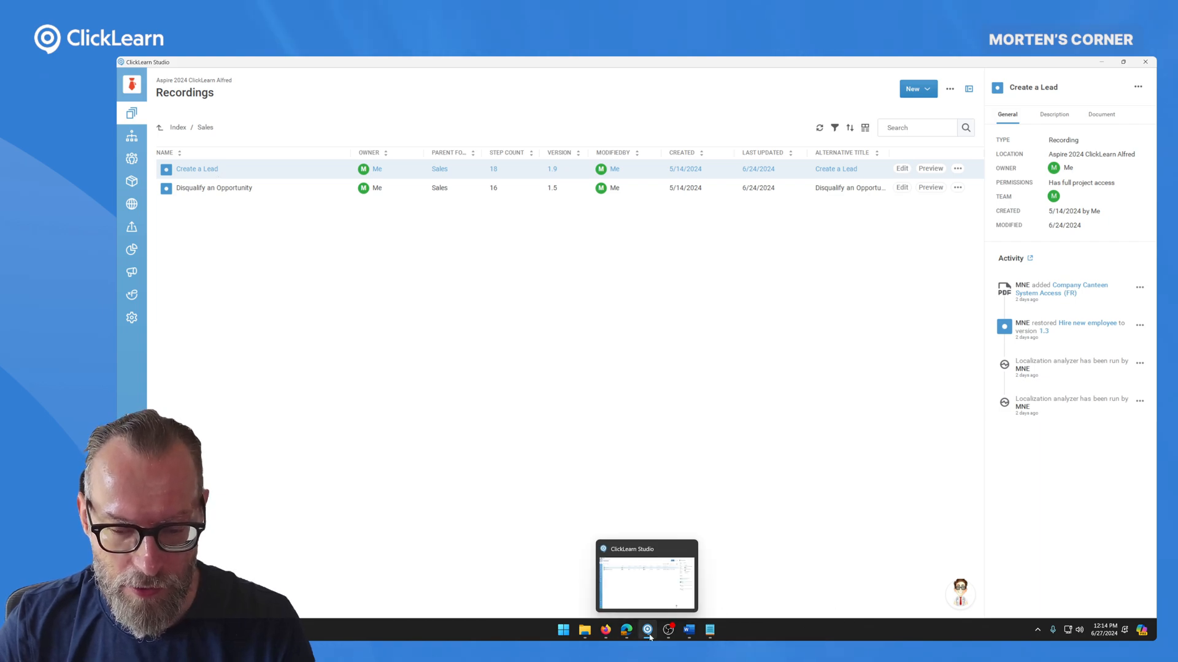
pyautogui.click(618, 351)
pyautogui.click(249, 173)
pyautogui.doubleClick(249, 174)
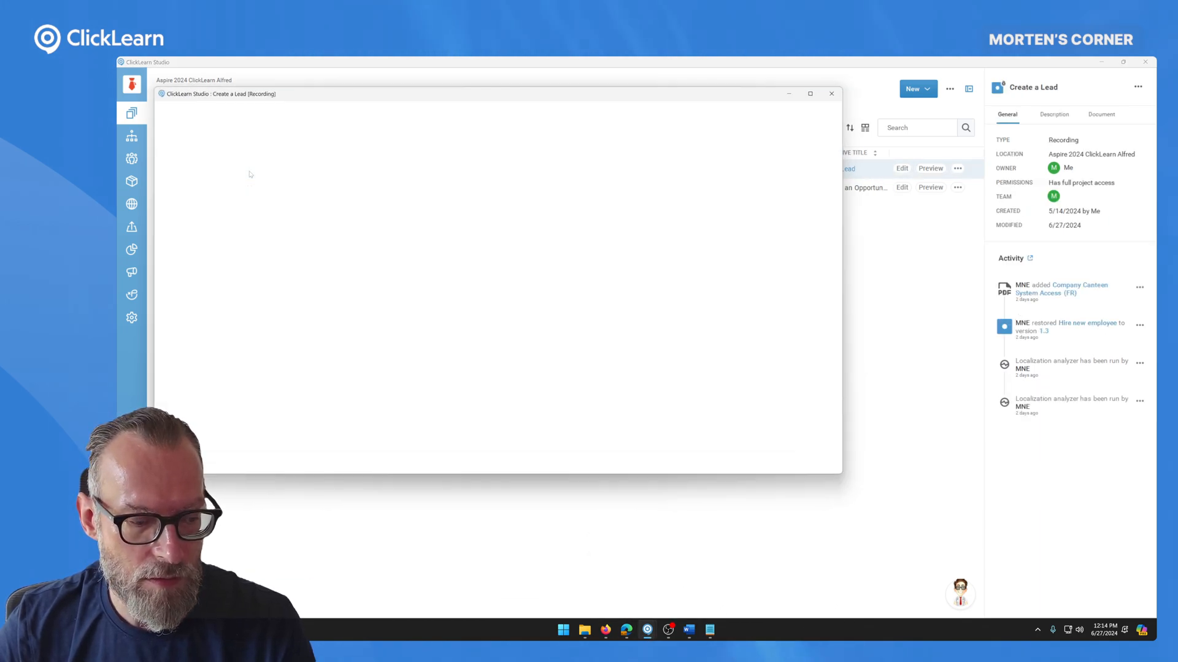
pyautogui.moveTo(470, 94); pyautogui.dragTo(530, 153)
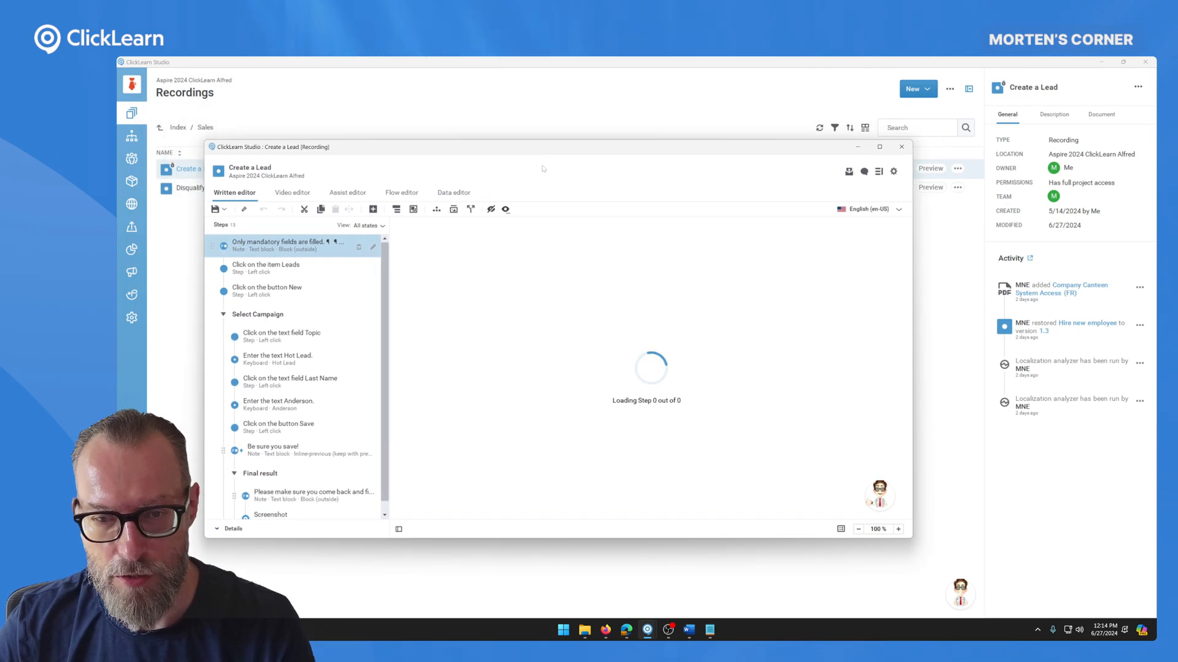
# Open the instruction of the "Click on the text field Topic" step and unlock it with "Target open for editing".
pyautogui.click(323, 338)
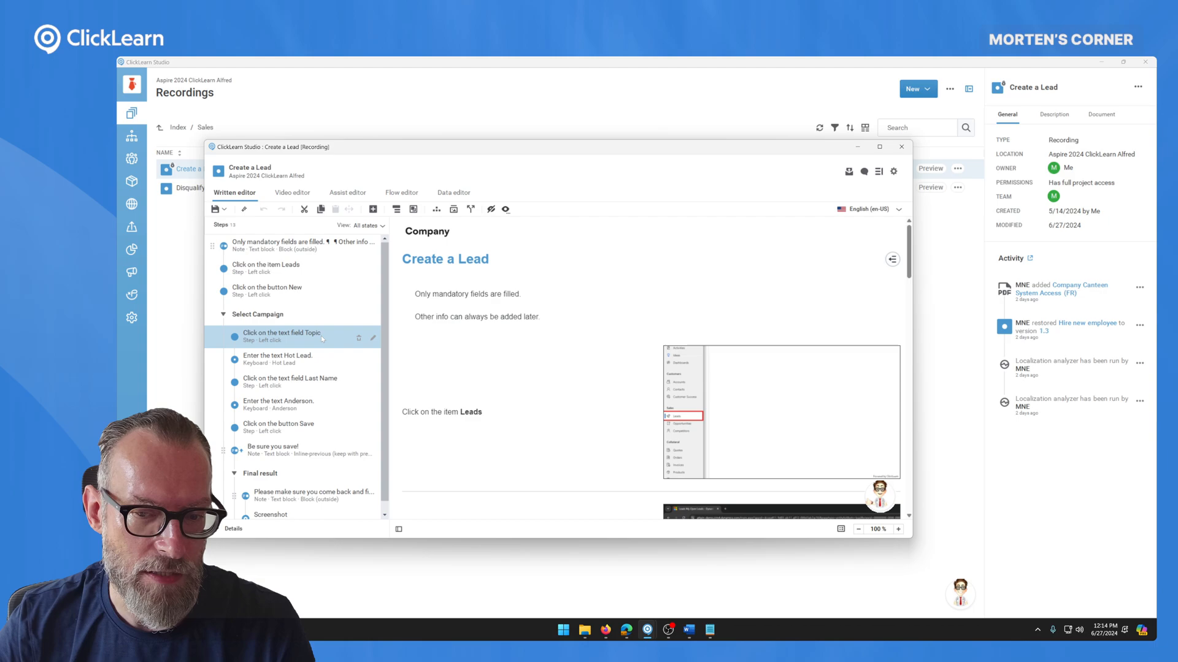
pyautogui.click(374, 338)
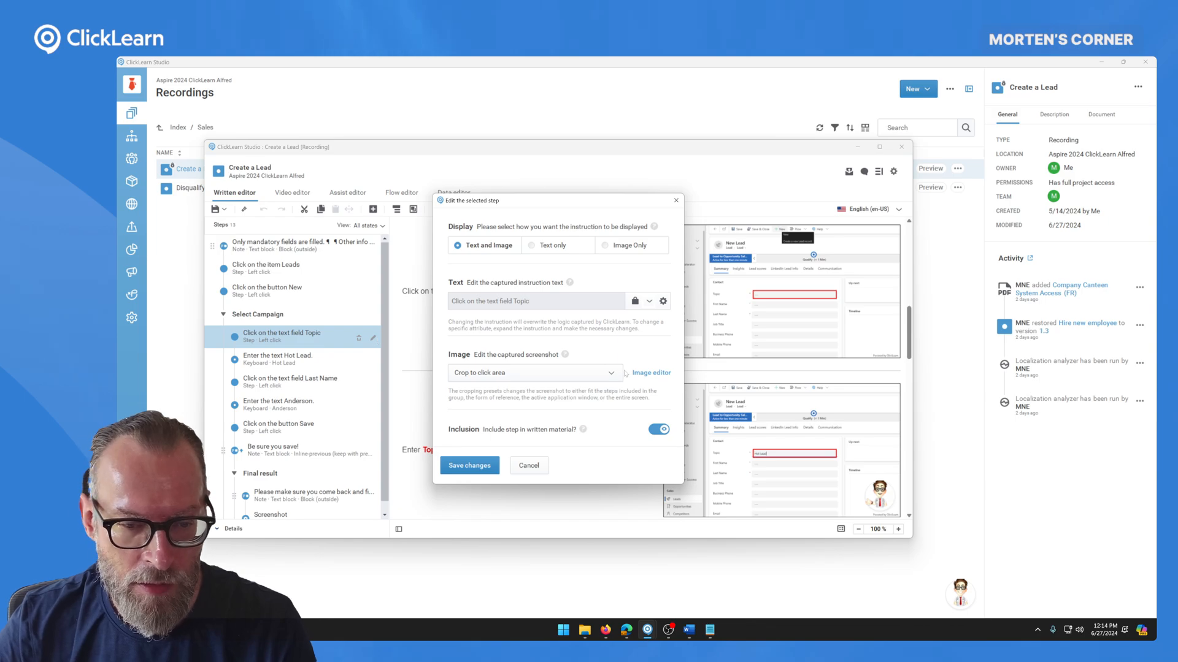
pyautogui.click(642, 301)
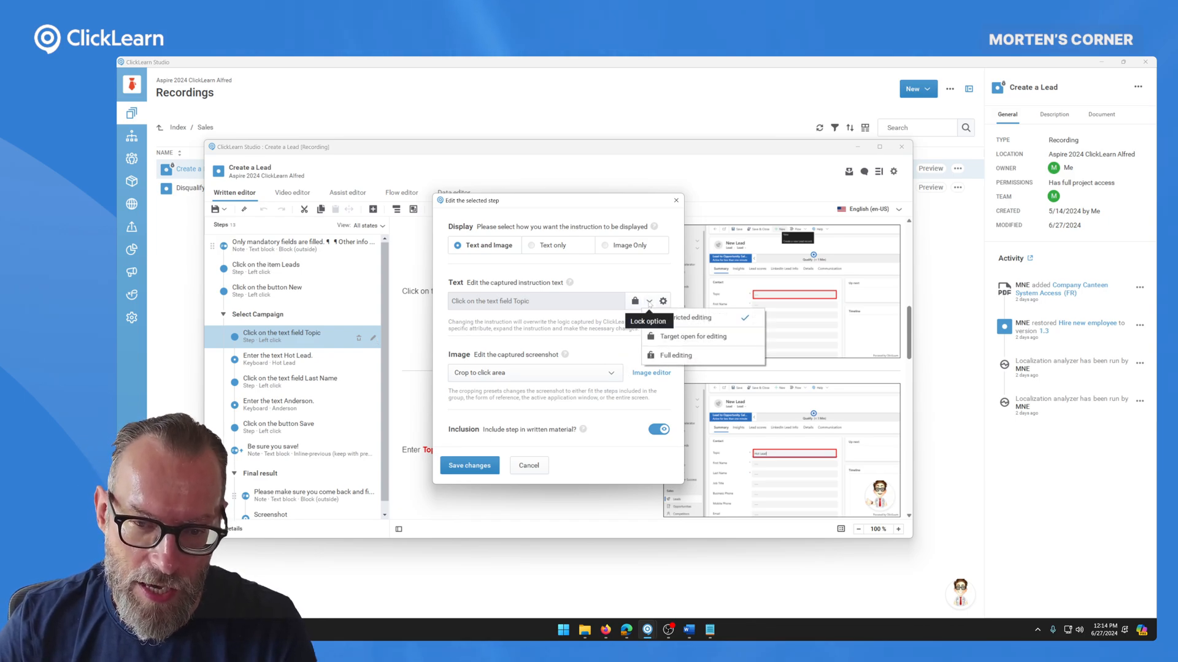
pyautogui.click(672, 337)
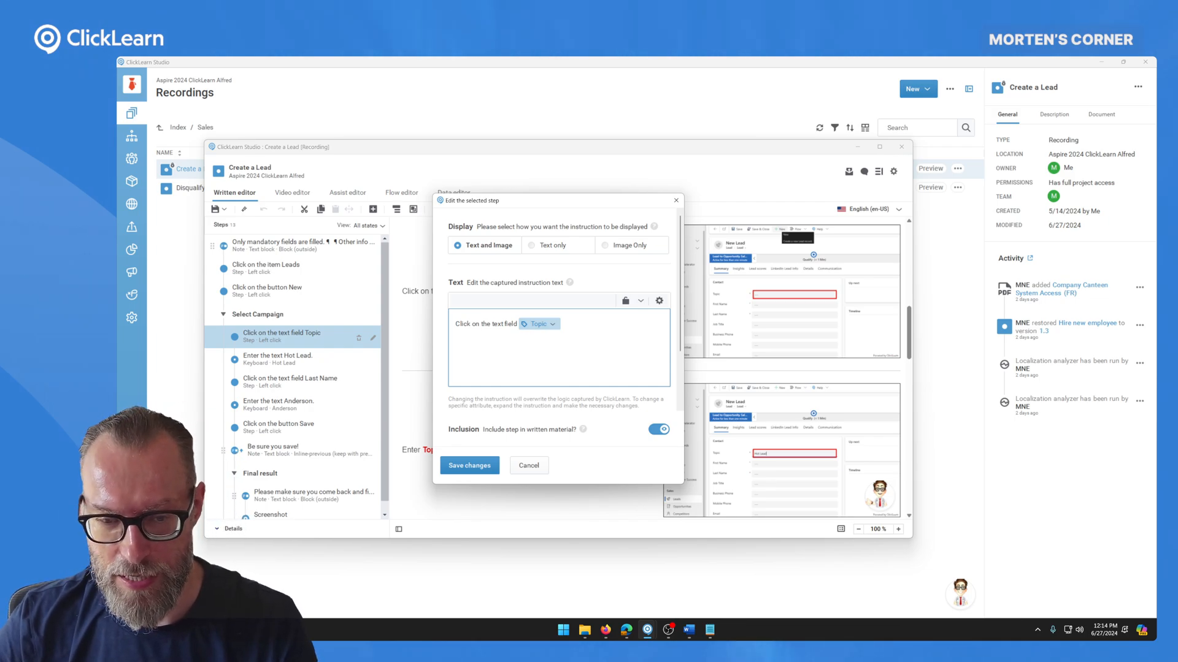
# Set the Topic target's destination text to "topic", save the step, and switch the written document to French (fr-FR).
pyautogui.click(539, 324)
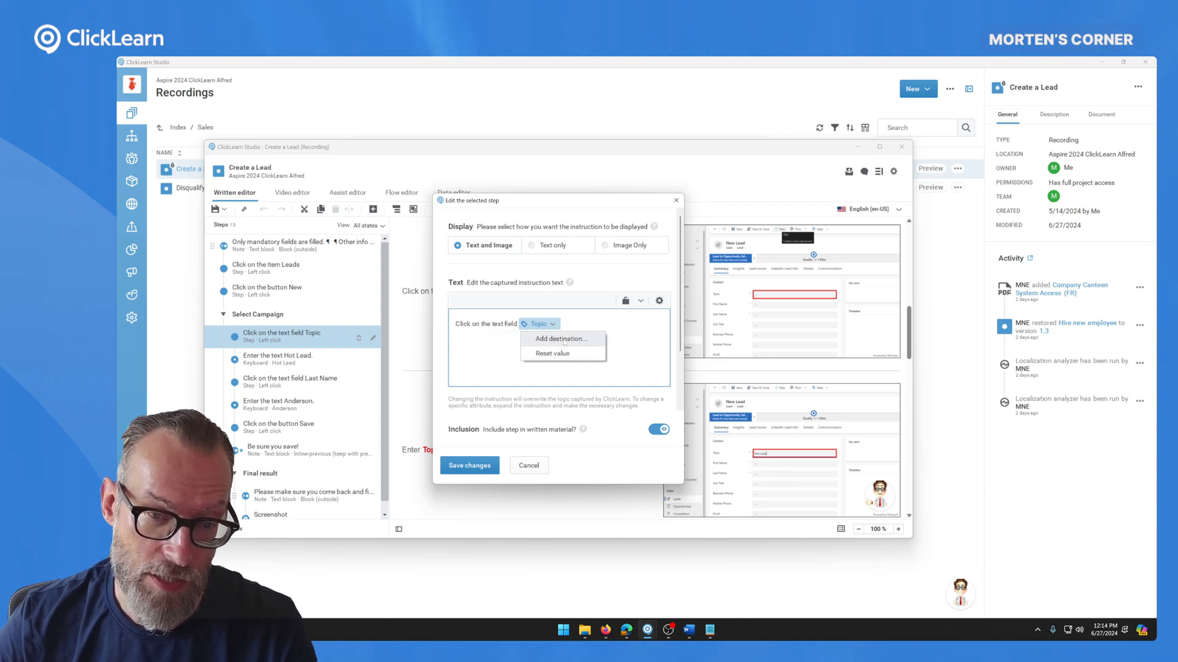
pyautogui.click(560, 339)
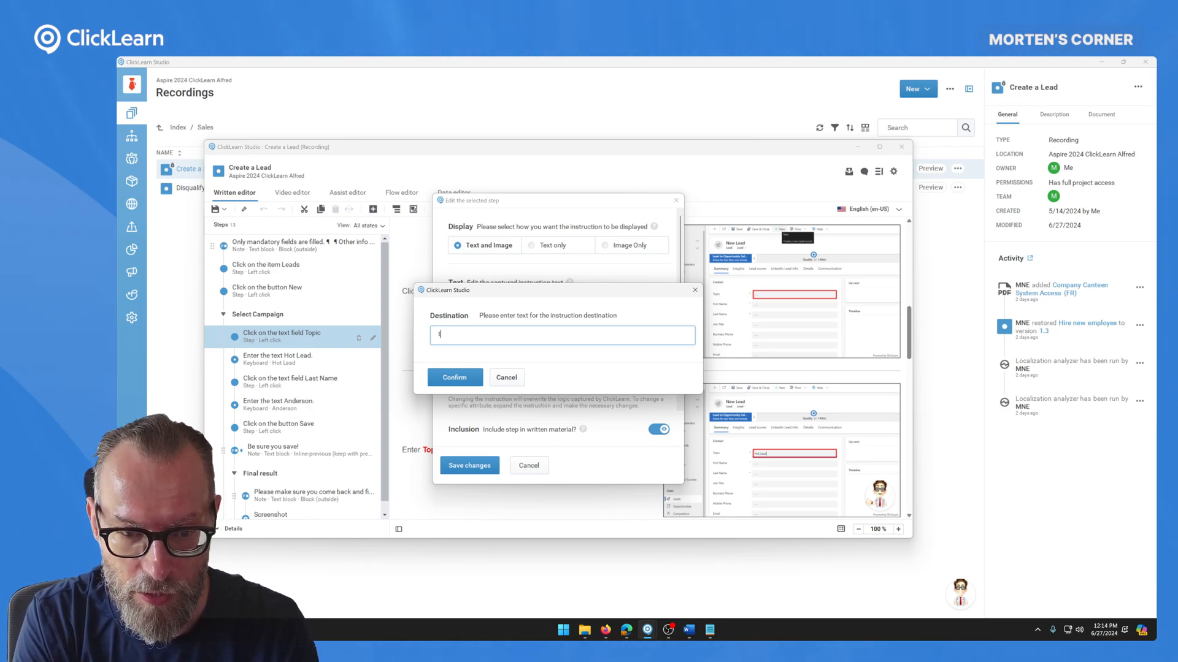
pyautogui.write('topic')
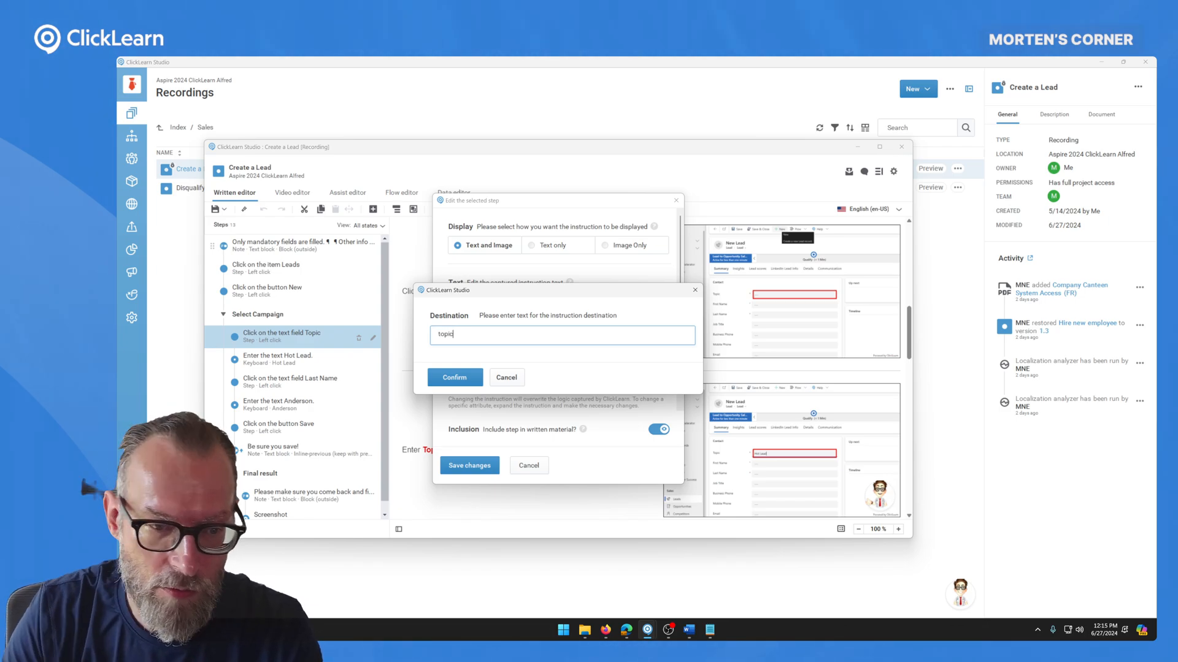
pyautogui.click(455, 377)
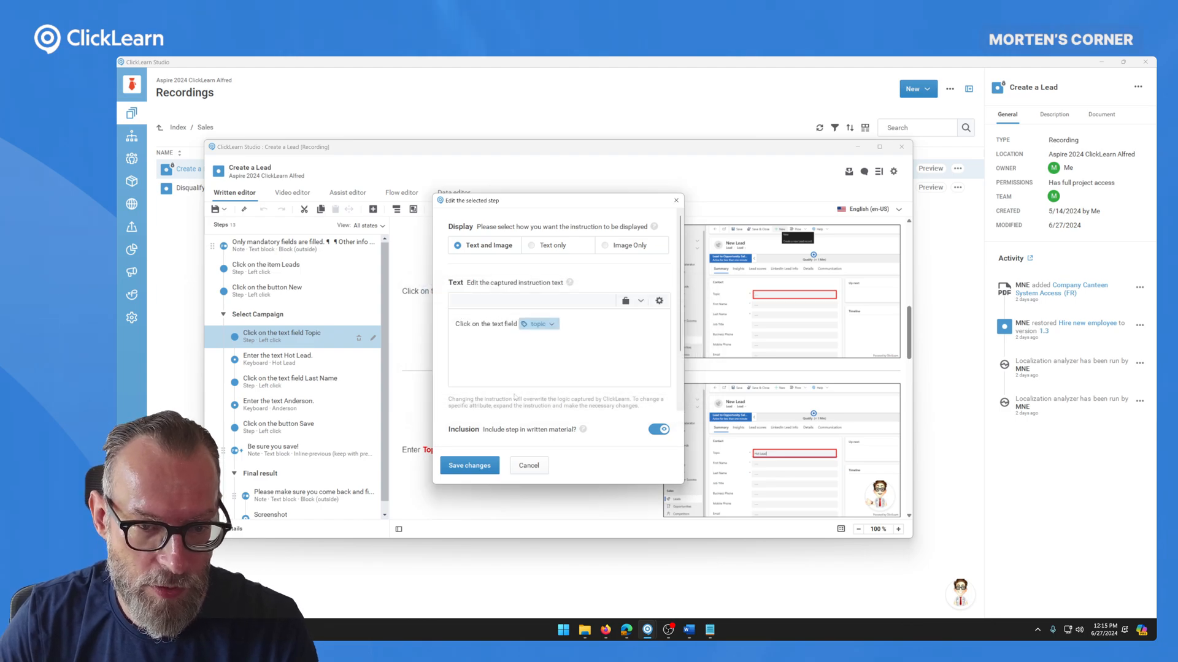
pyautogui.click(469, 465)
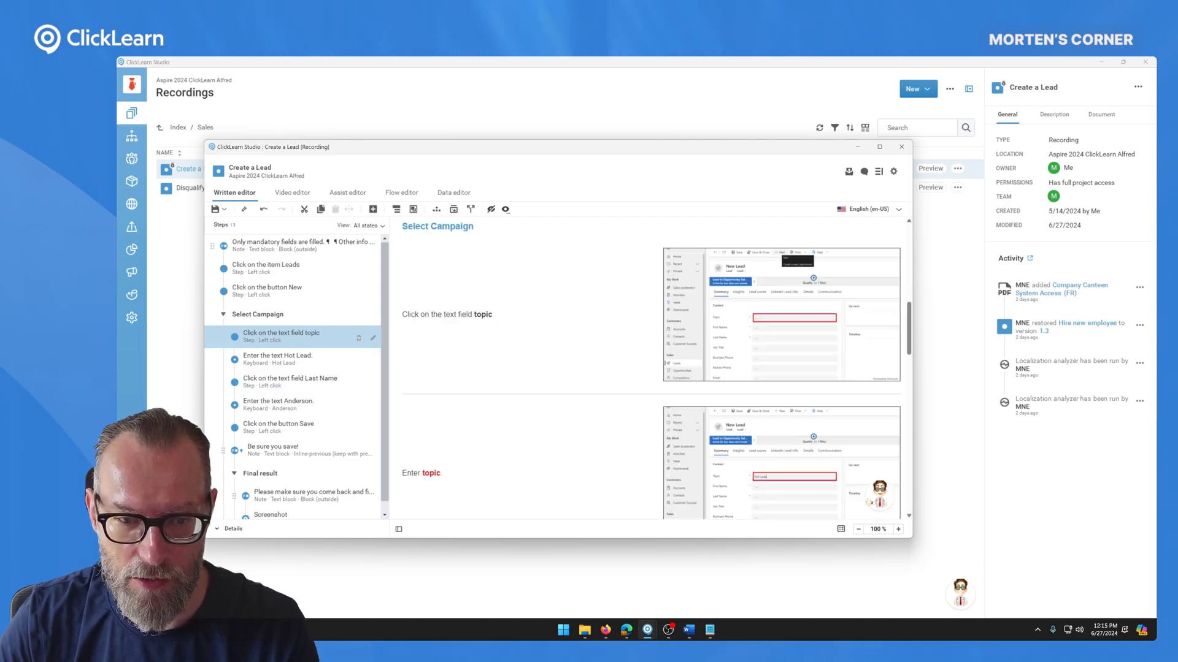
pyautogui.click(869, 209)
pyautogui.click(865, 235)
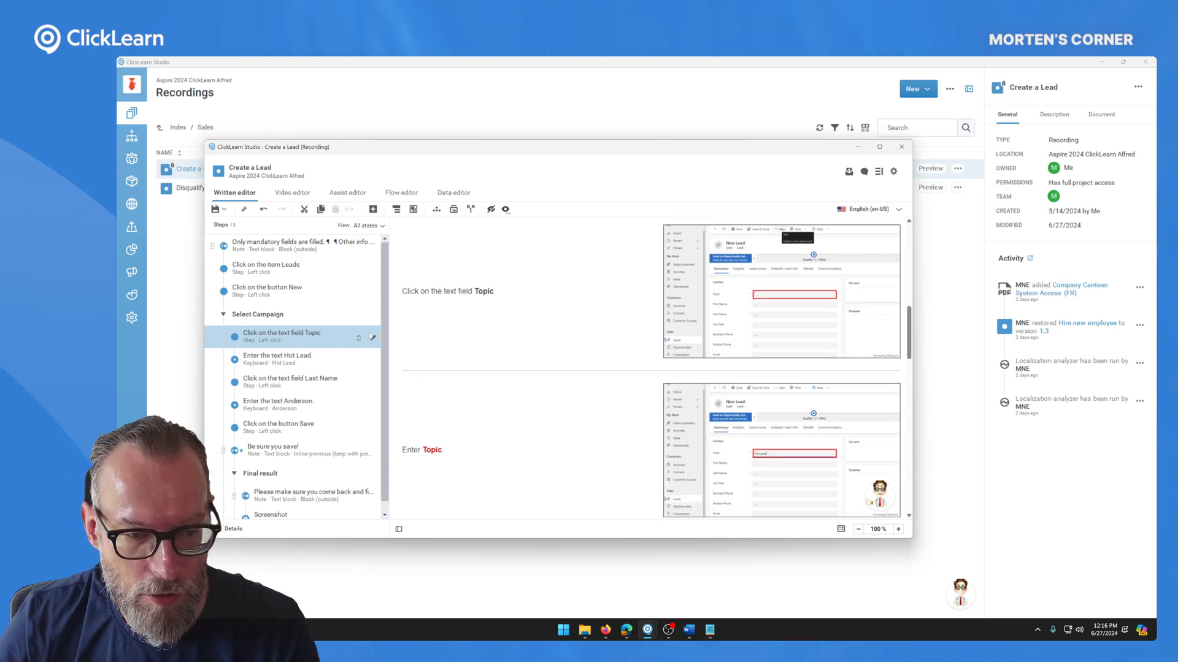
# Unlock the "Click on the text field Topic" instruction for full editing, shorten it to "Click on Topic" and save the step.
pyautogui.click(371, 337)
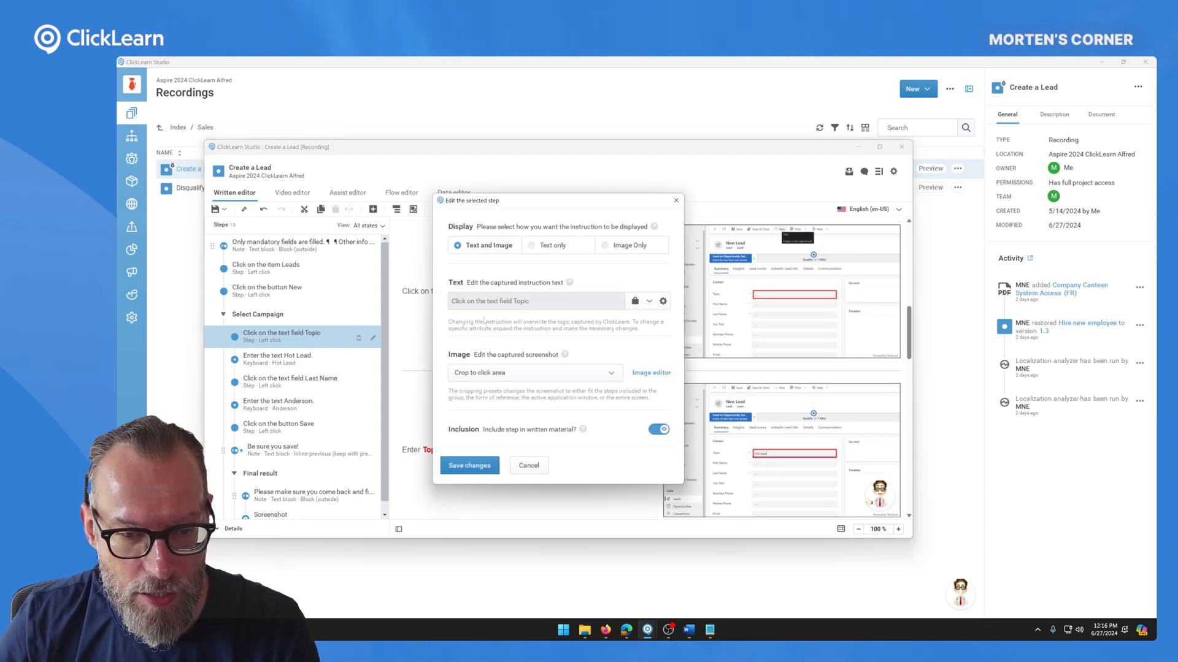
pyautogui.click(649, 301)
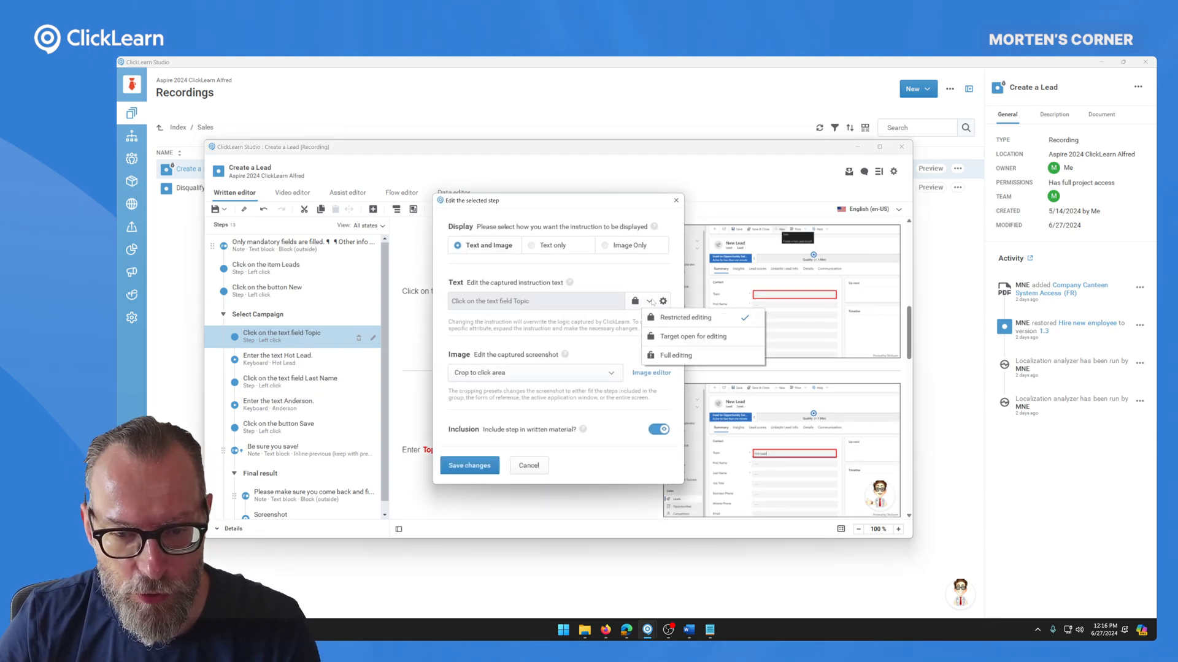
pyautogui.click(675, 356)
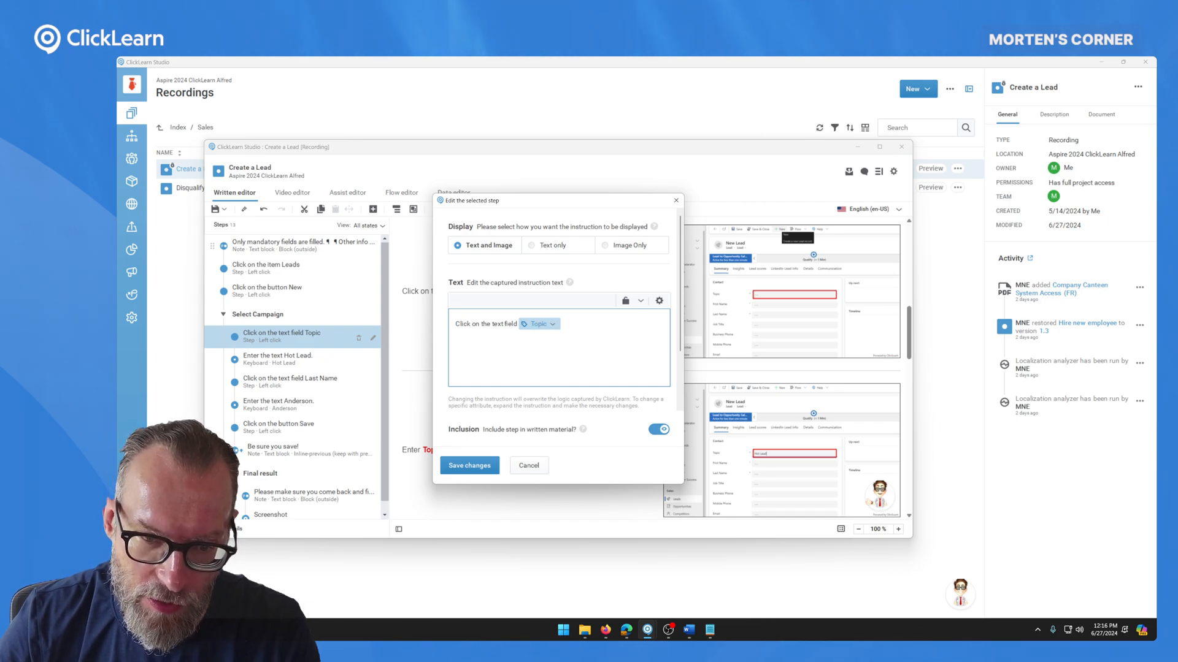
pyautogui.click(554, 326)
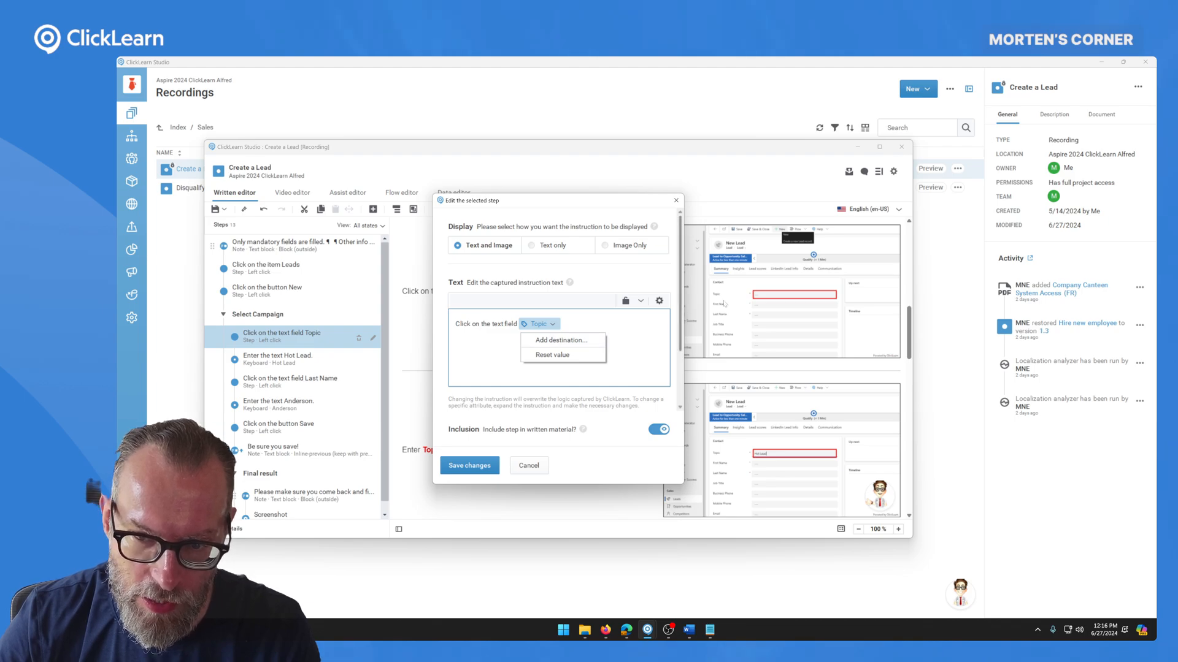
pyautogui.click(641, 300)
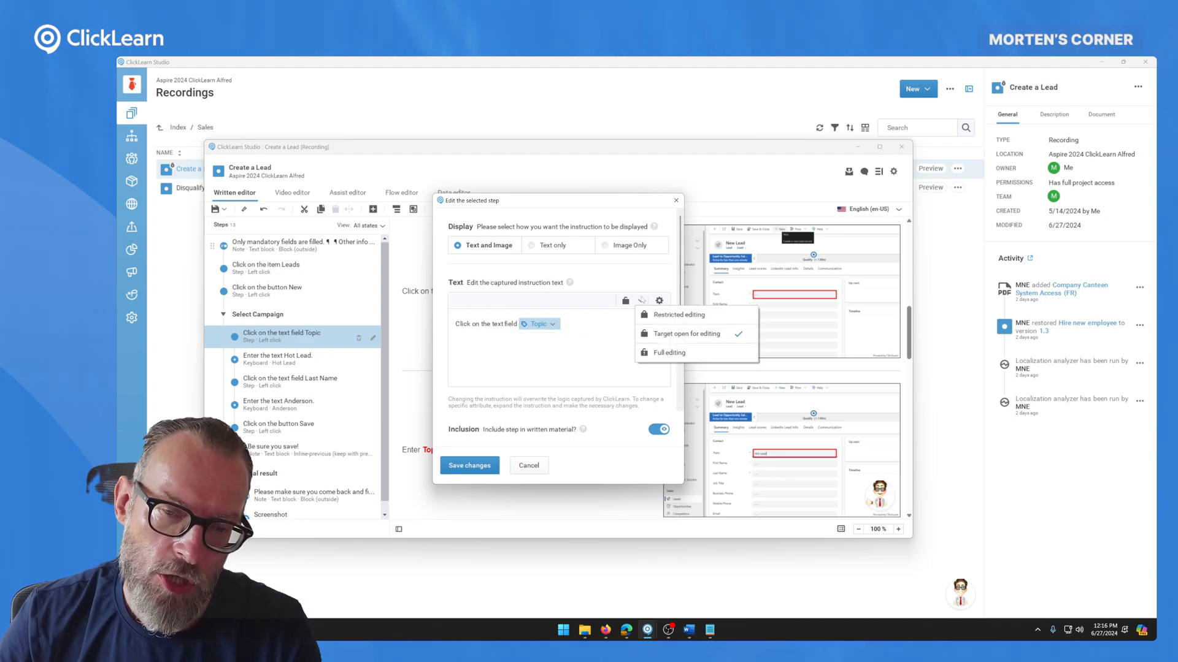
pyautogui.click(668, 353)
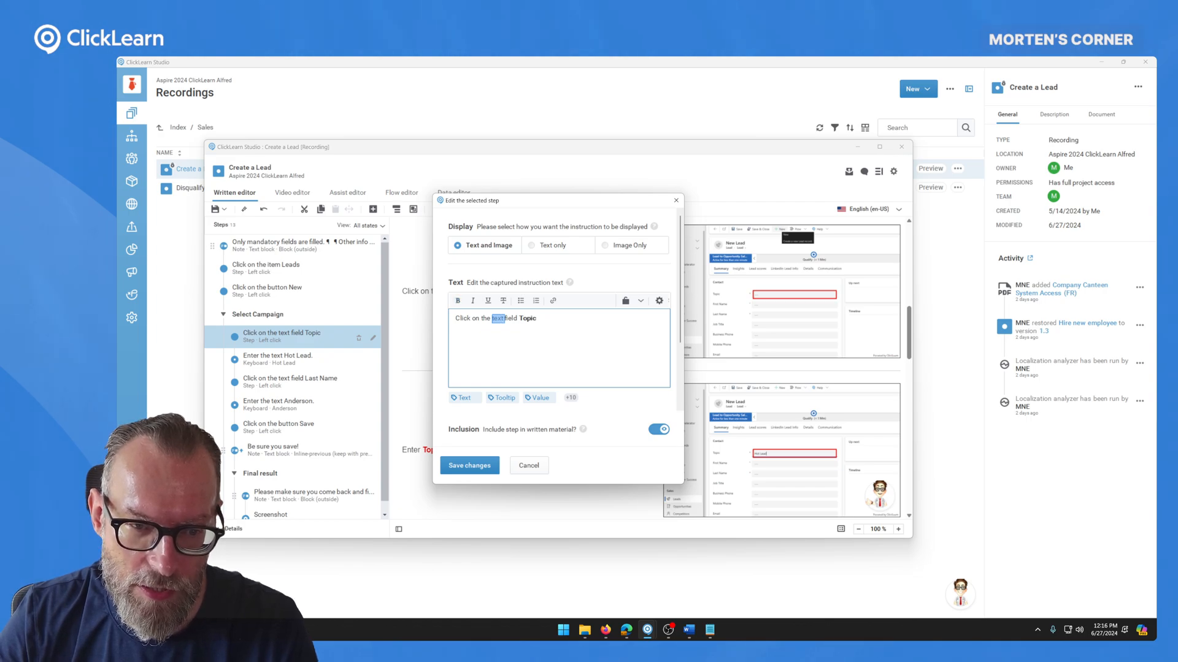
pyautogui.press('BackSpace')
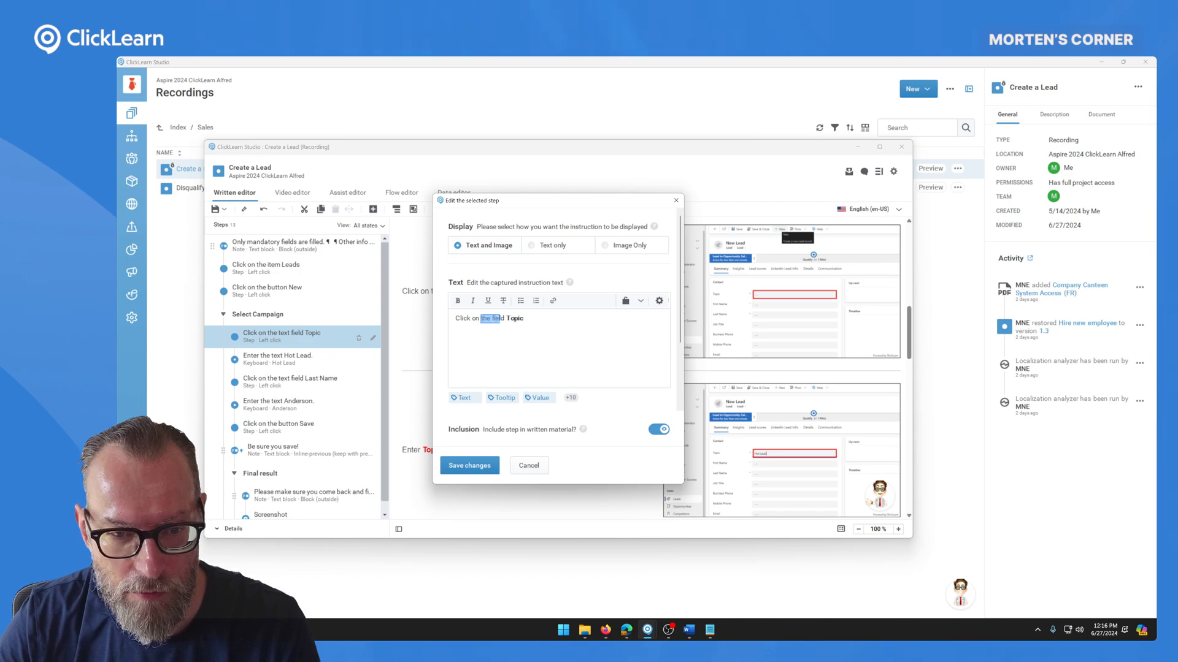
pyautogui.press('BackSpace')
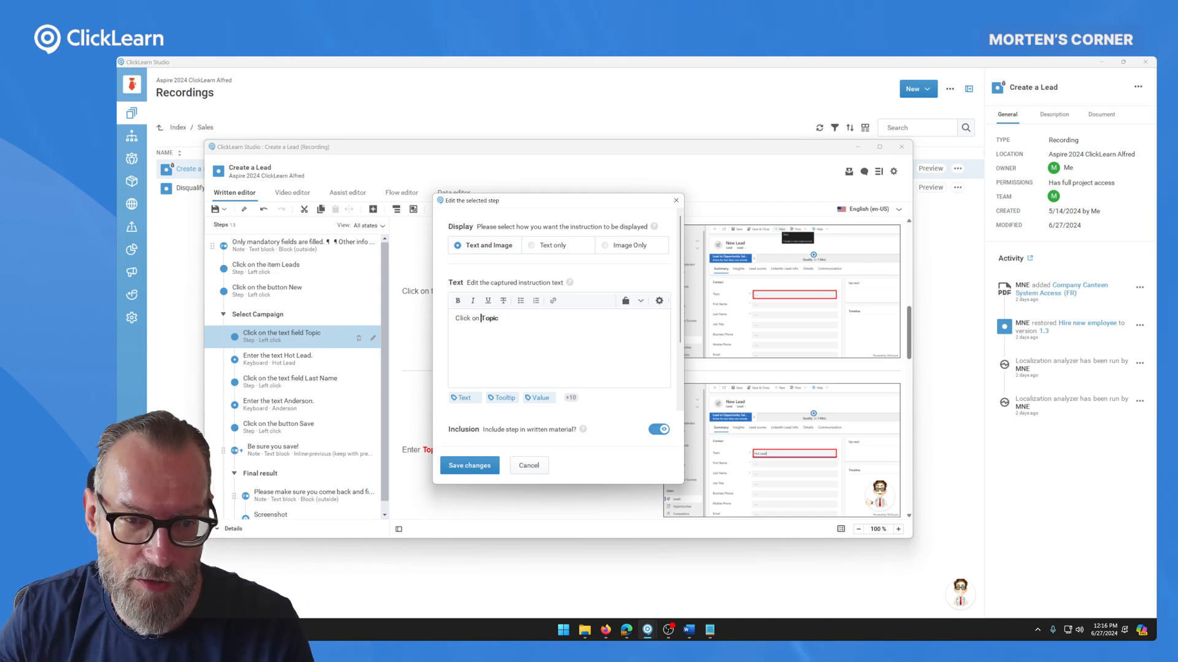
pyautogui.click(469, 466)
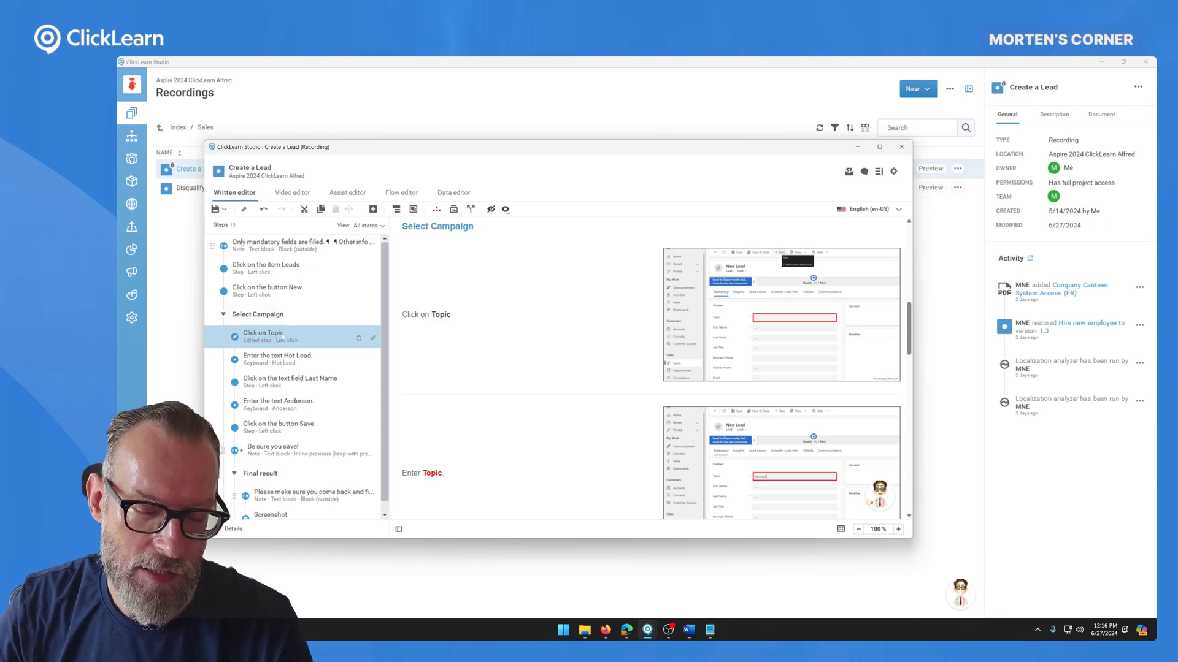
# Switch the document to French (fr-FR) and view the enlarged screenshot of the "Click on Topic" step.
pyautogui.click(372, 338)
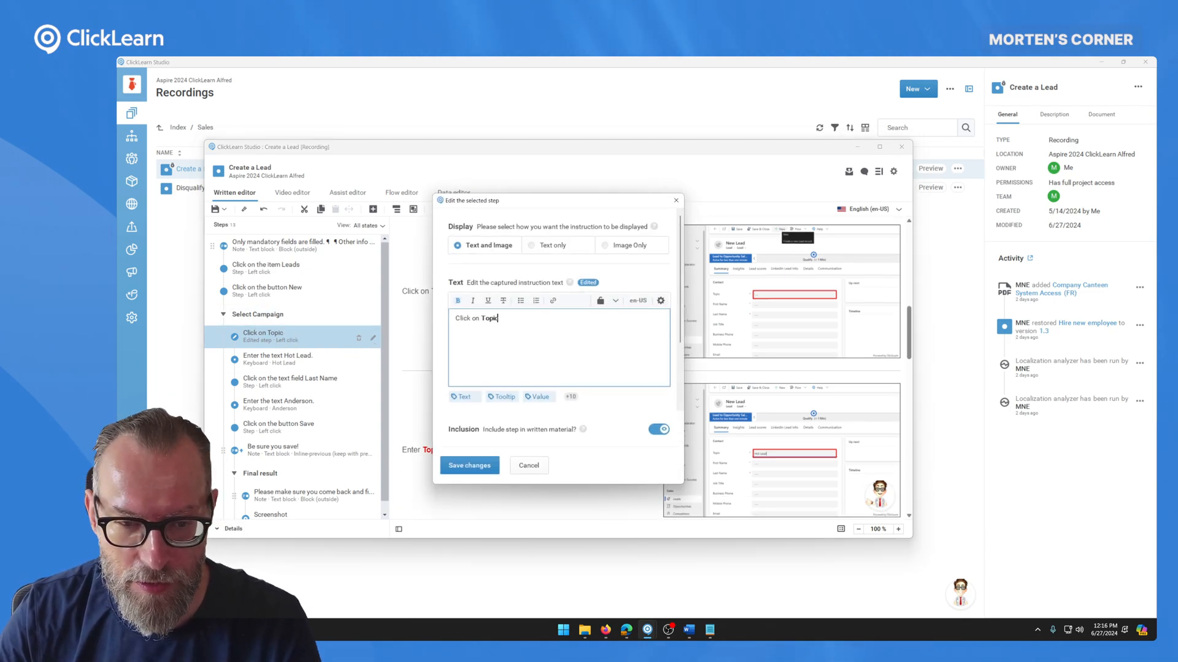
pyautogui.click(530, 465)
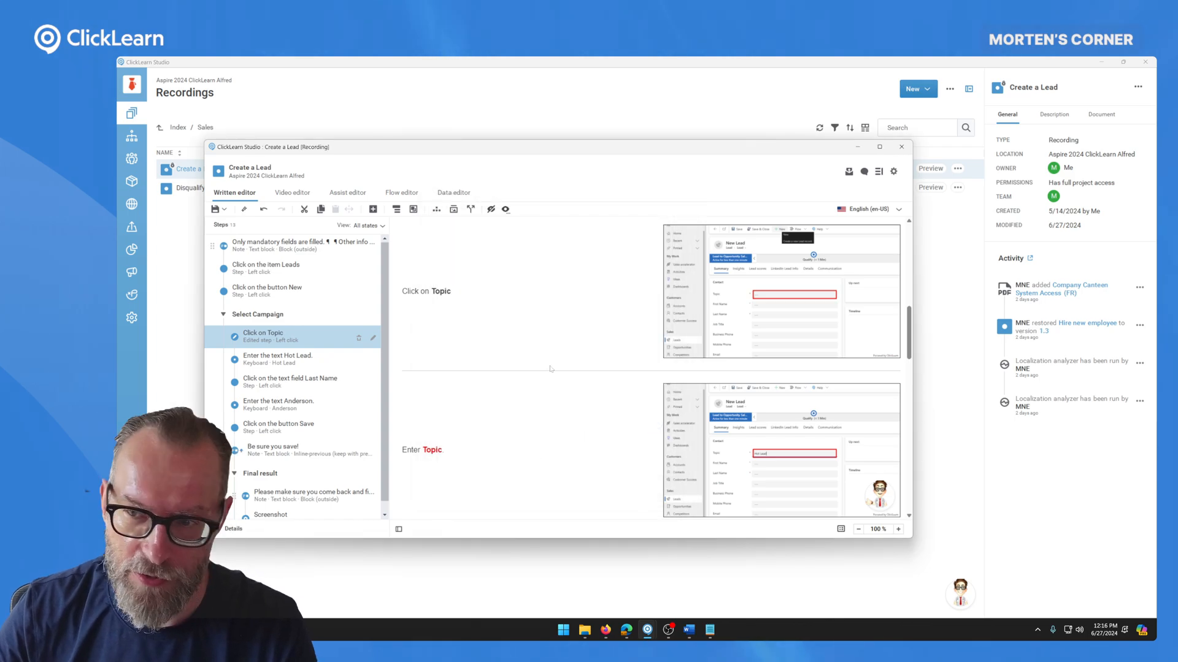
pyautogui.click(881, 210)
pyautogui.click(873, 235)
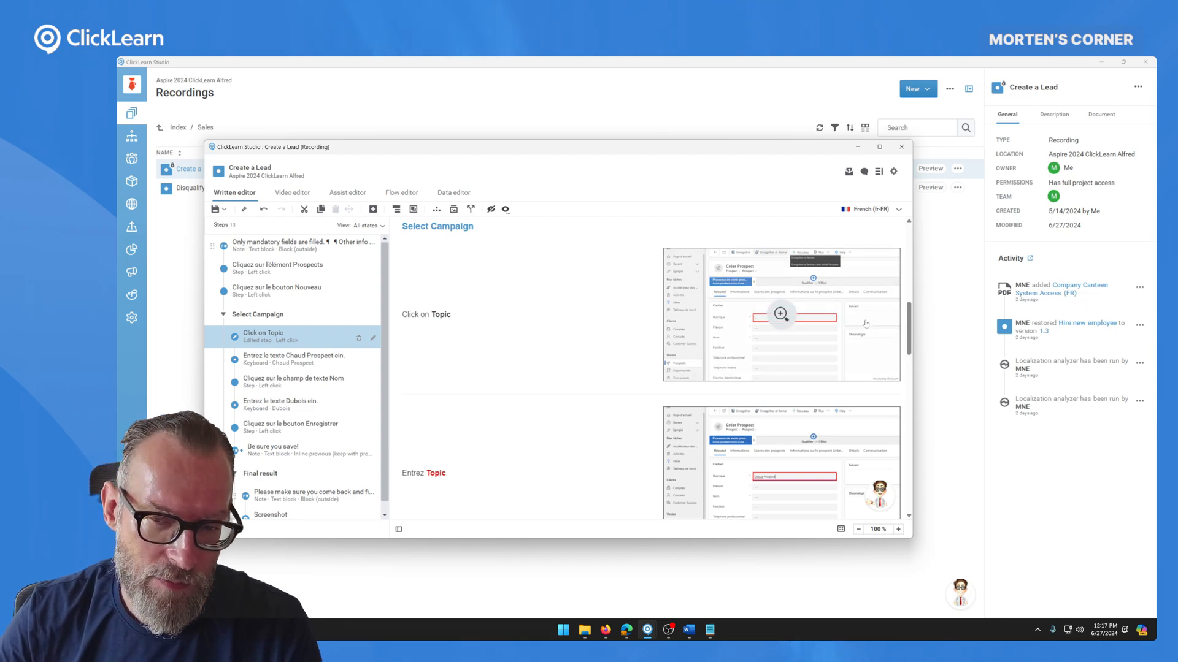
pyautogui.click(807, 321)
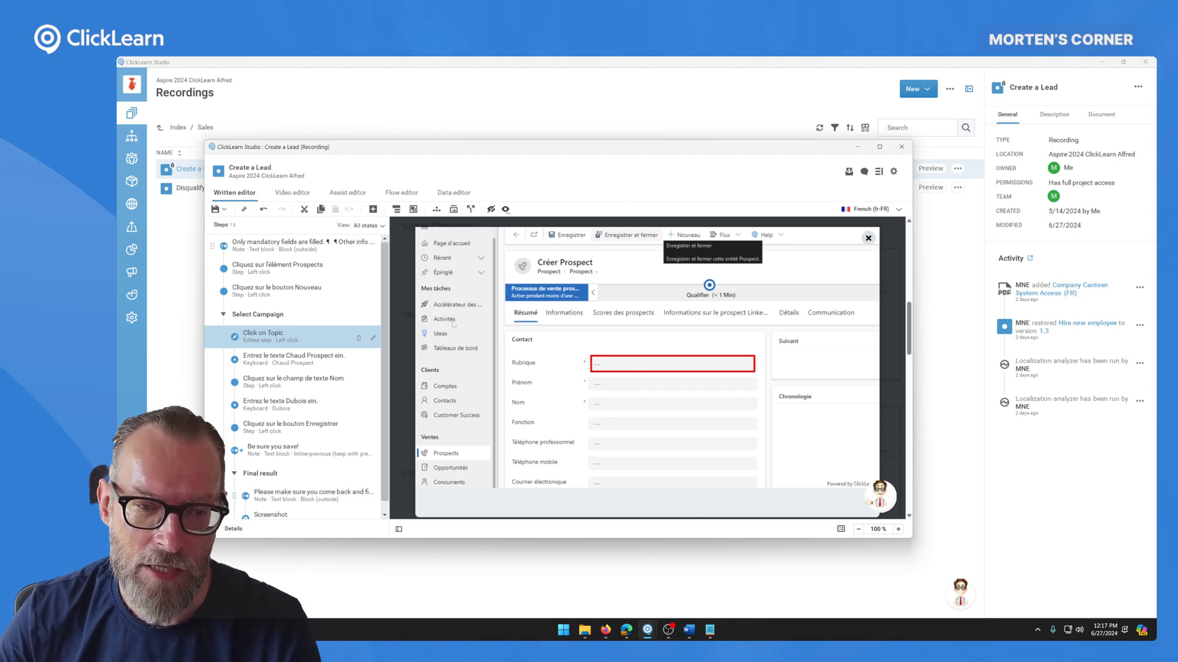
pyautogui.click(390, 338)
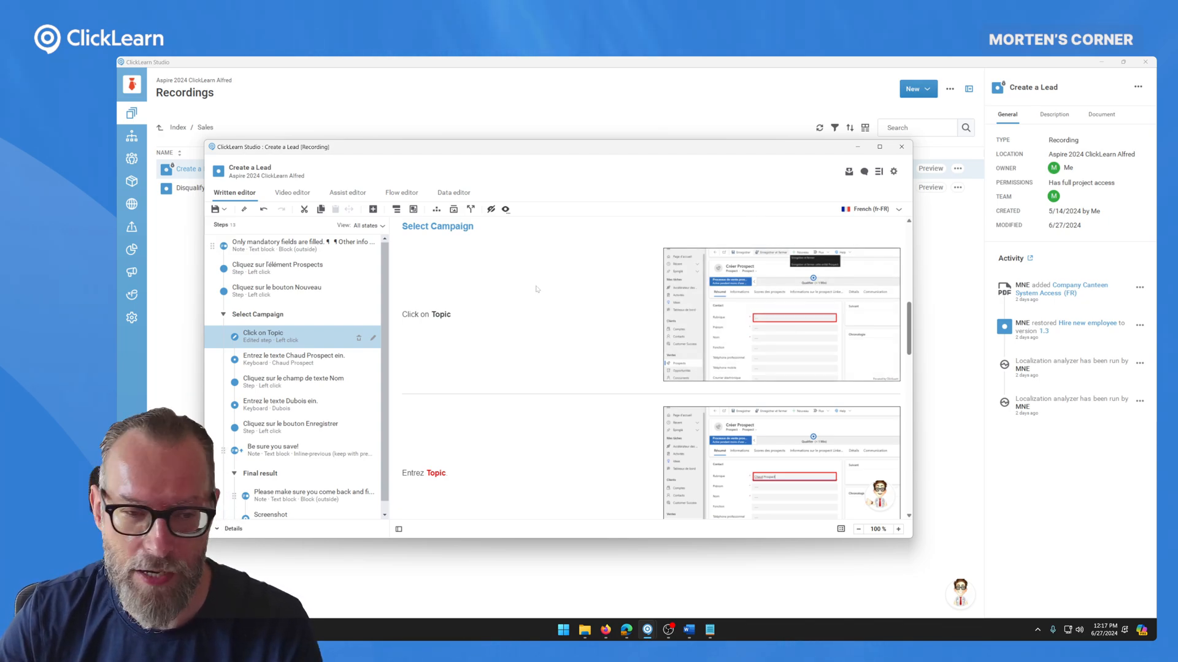
# Switch the document back to English (en-US), set the "Click on Topic" instruction to Restricted editing and save the step.
pyautogui.click(871, 209)
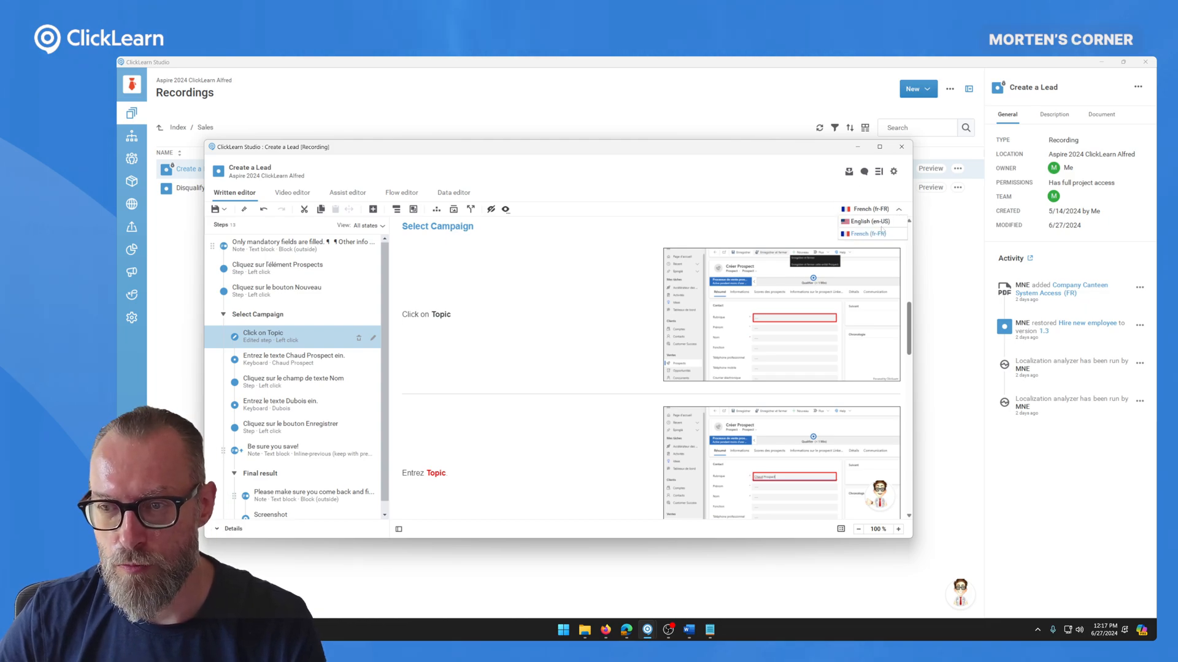
pyautogui.click(881, 222)
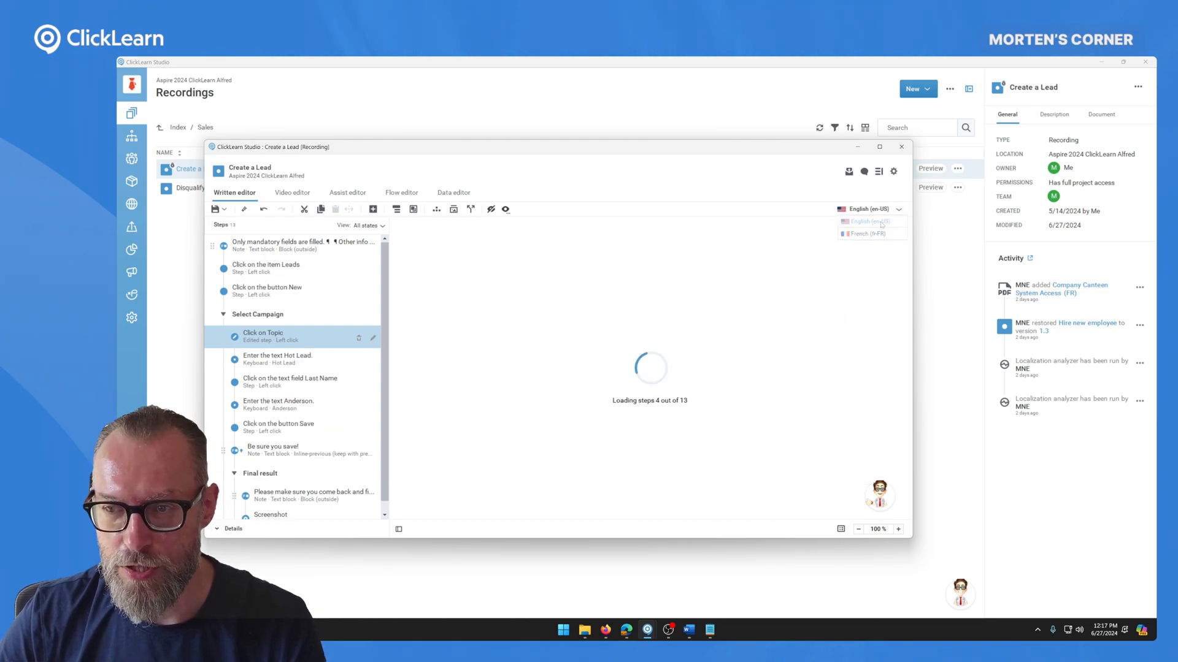
pyautogui.click(373, 338)
pyautogui.click(615, 301)
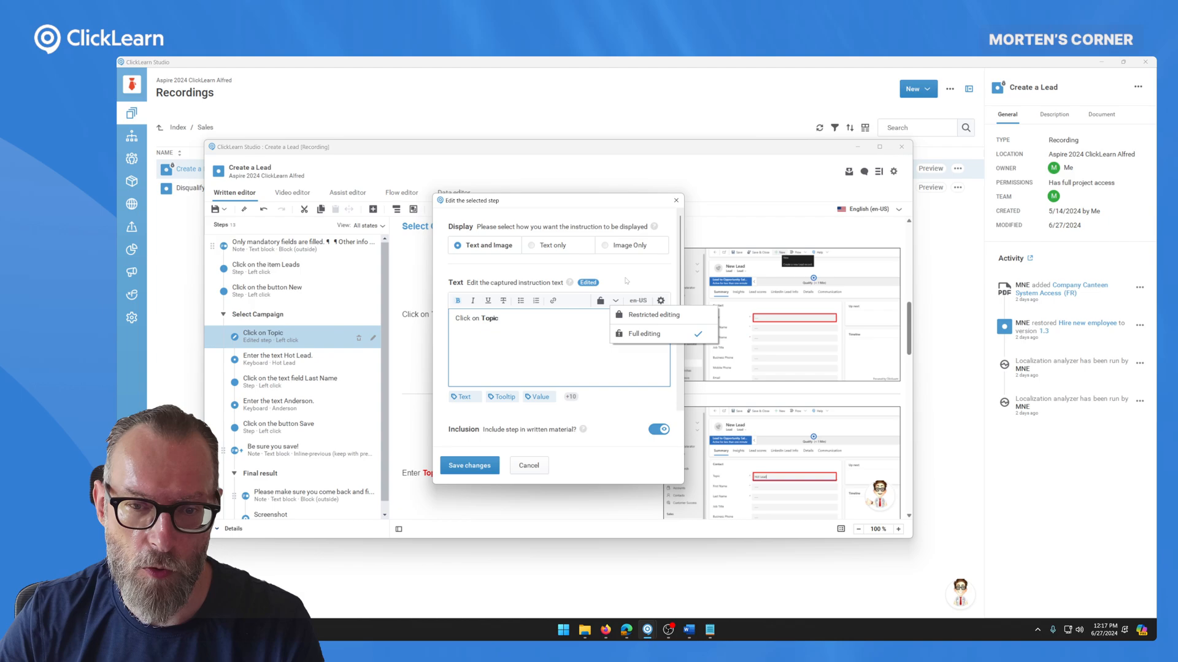
pyautogui.click(615, 301)
pyautogui.click(616, 301)
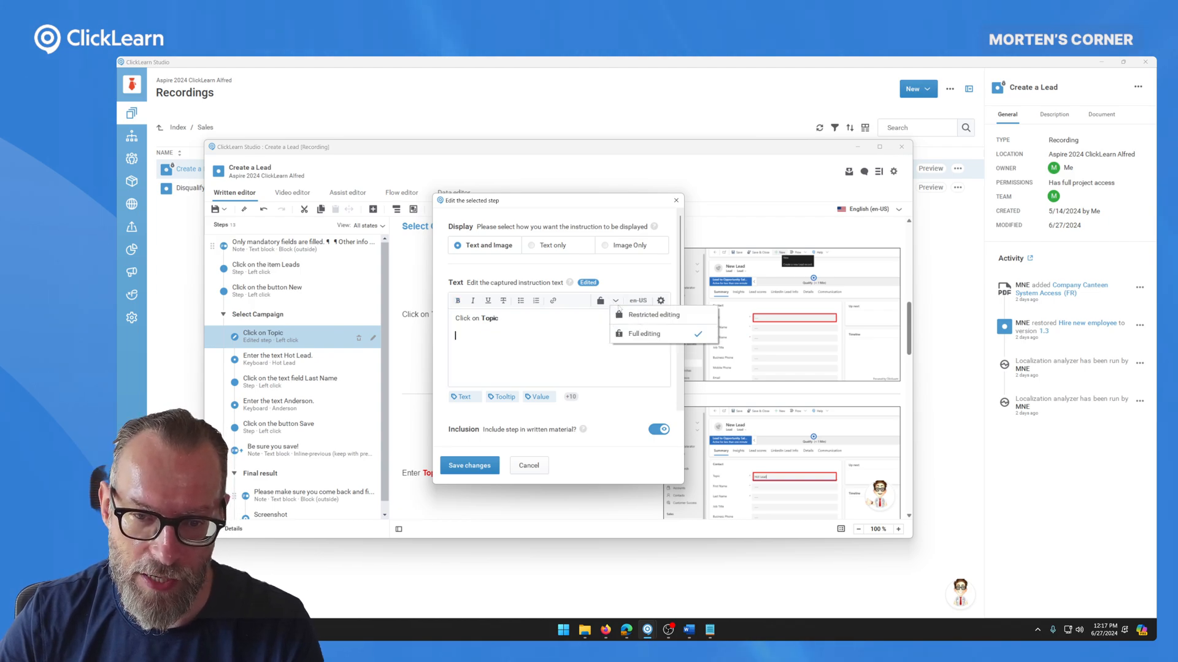
pyautogui.click(639, 314)
pyautogui.click(471, 319)
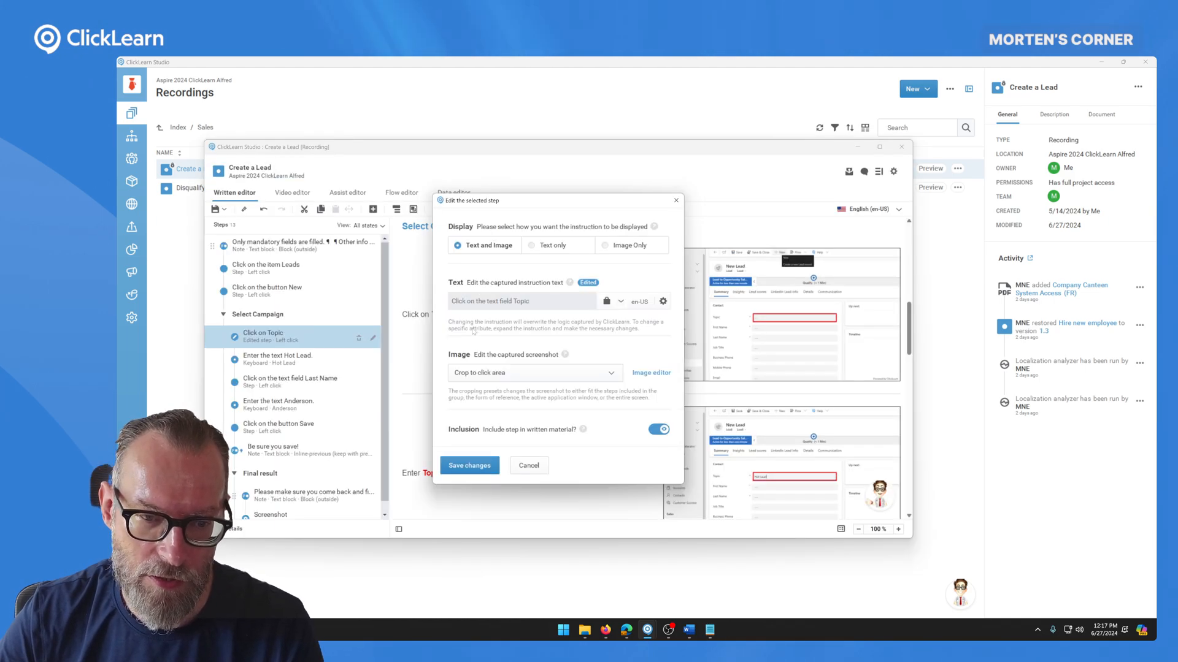
pyautogui.click(469, 465)
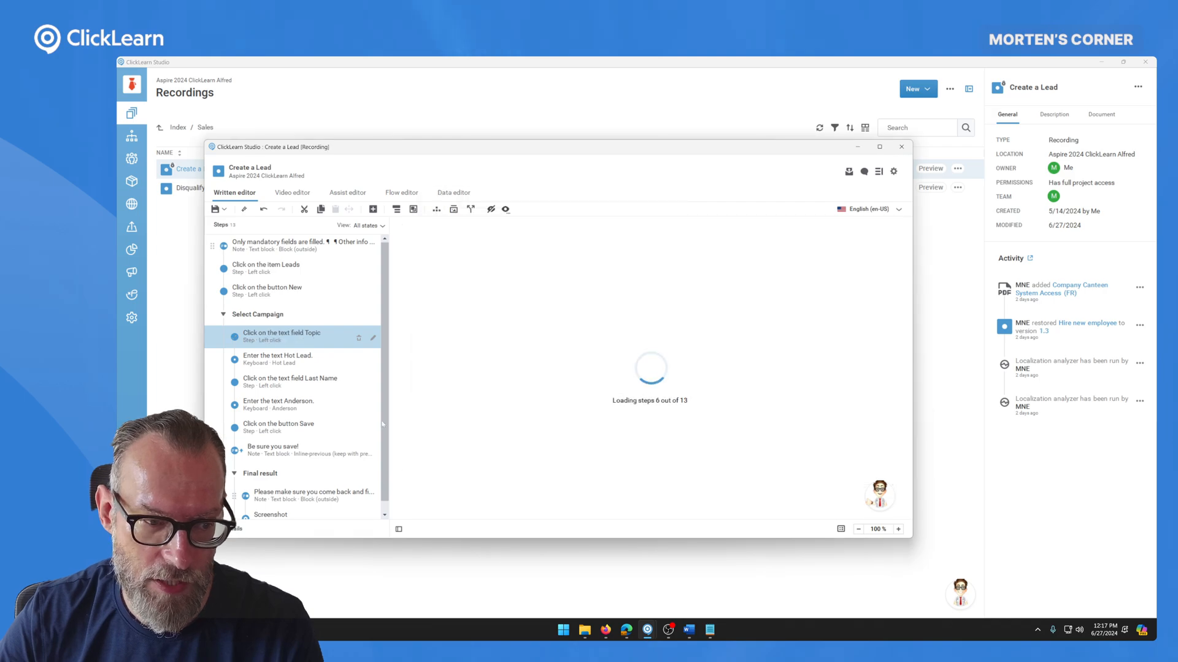
# Unlock the "Click on the text field Topic" instruction for full editing and shorten its text to "Click on".
pyautogui.click(373, 338)
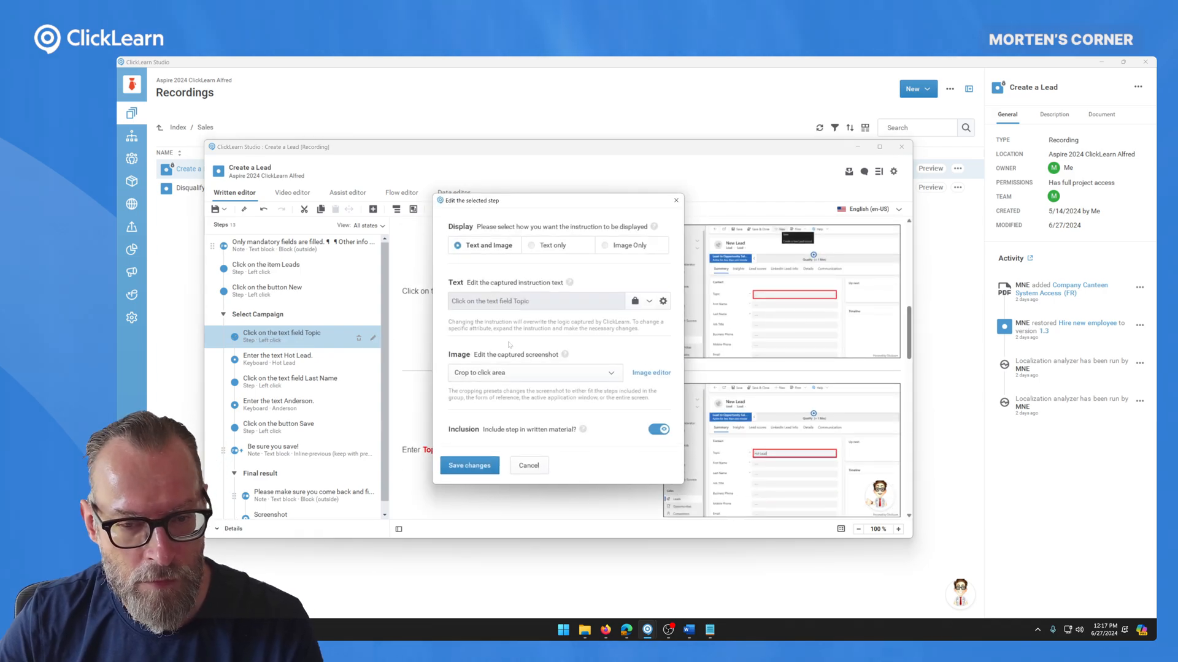
pyautogui.click(648, 301)
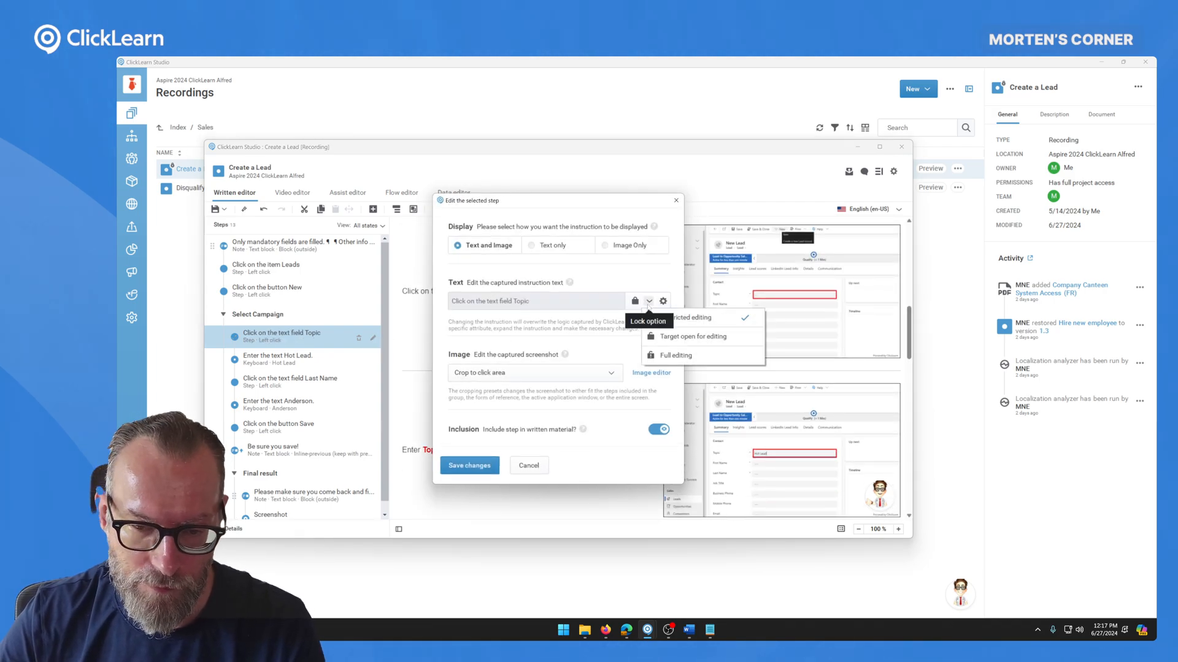
pyautogui.click(675, 356)
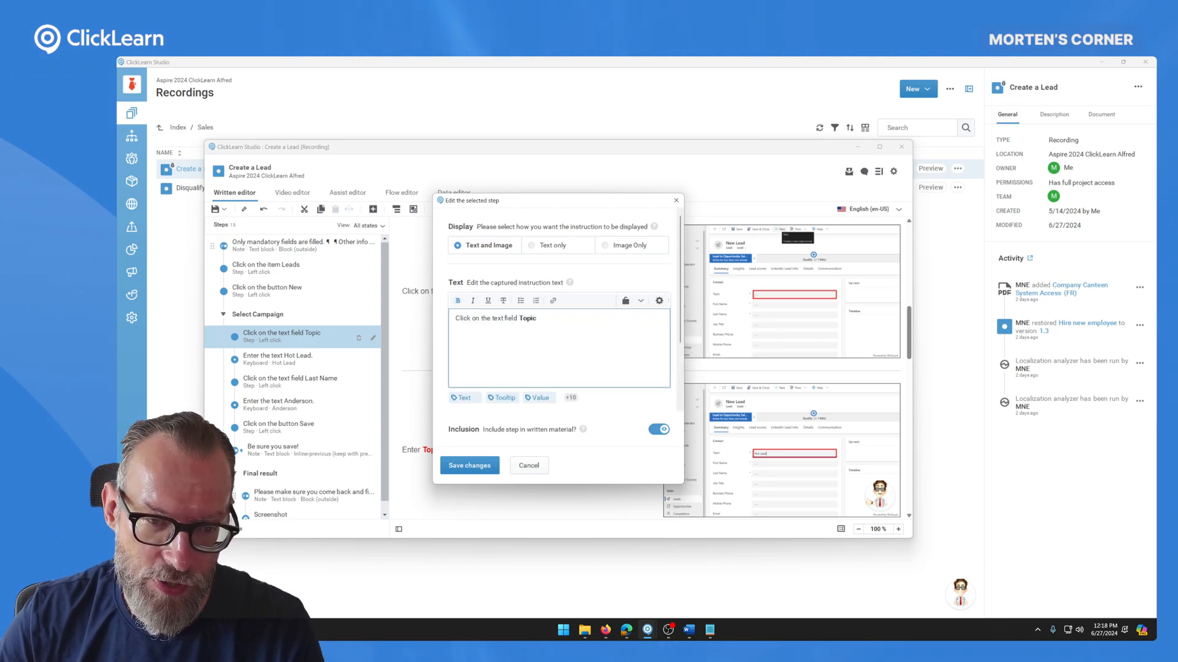
pyautogui.hotkey('ctrl', 'shift', 'Left')
pyautogui.hotkey('ctrl', 'shift', 'Left')
pyautogui.hotkey('ctrl', 'shift', 'Left')
pyautogui.hotkey('ctrl', 'shift', 'Left')
pyautogui.press('BackSpace')
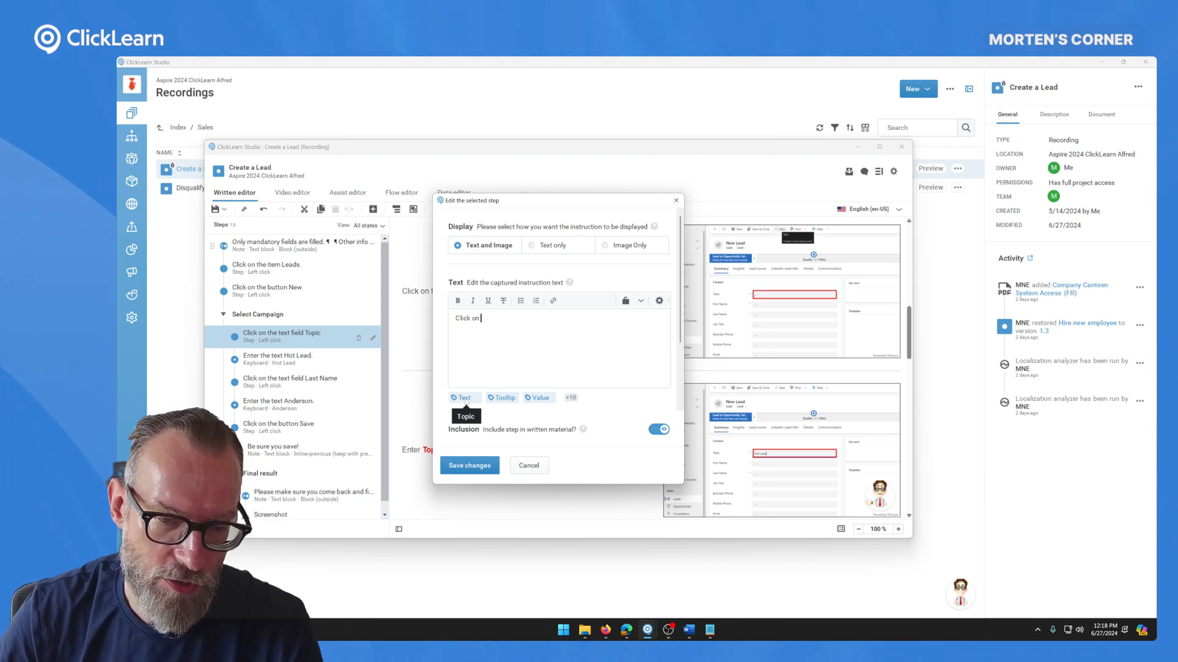
# Add the Text tag after "Click on" in the instruction, make the tag bold and save the step.
pyautogui.moveTo(570, 283)
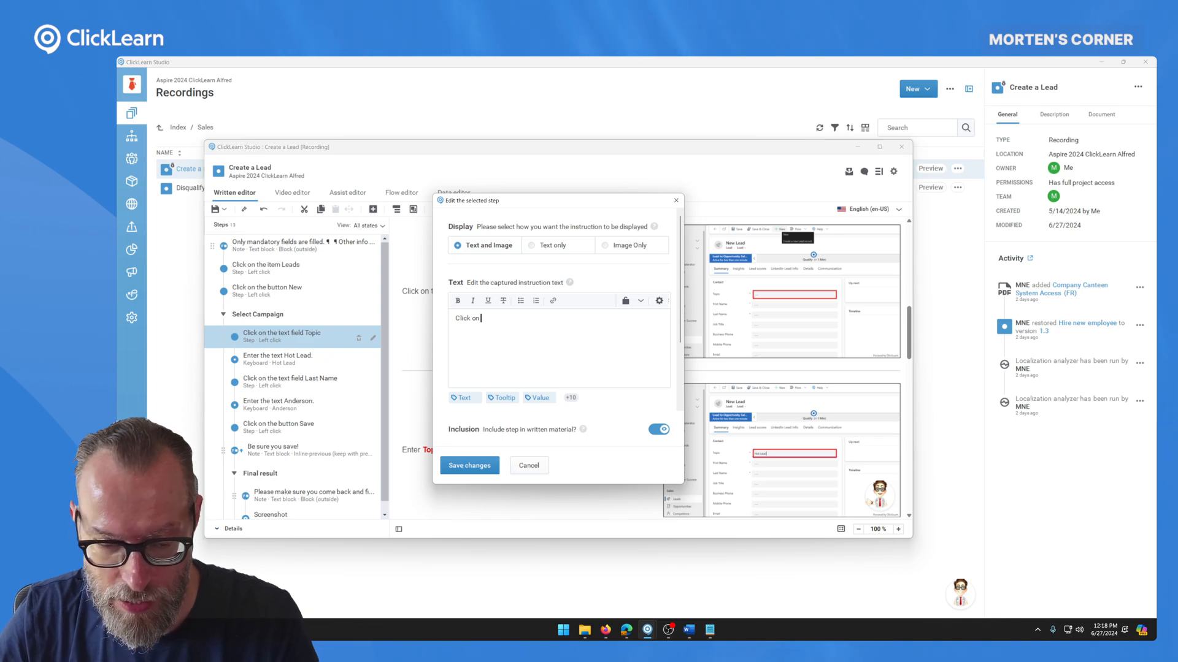
pyautogui.click(464, 398)
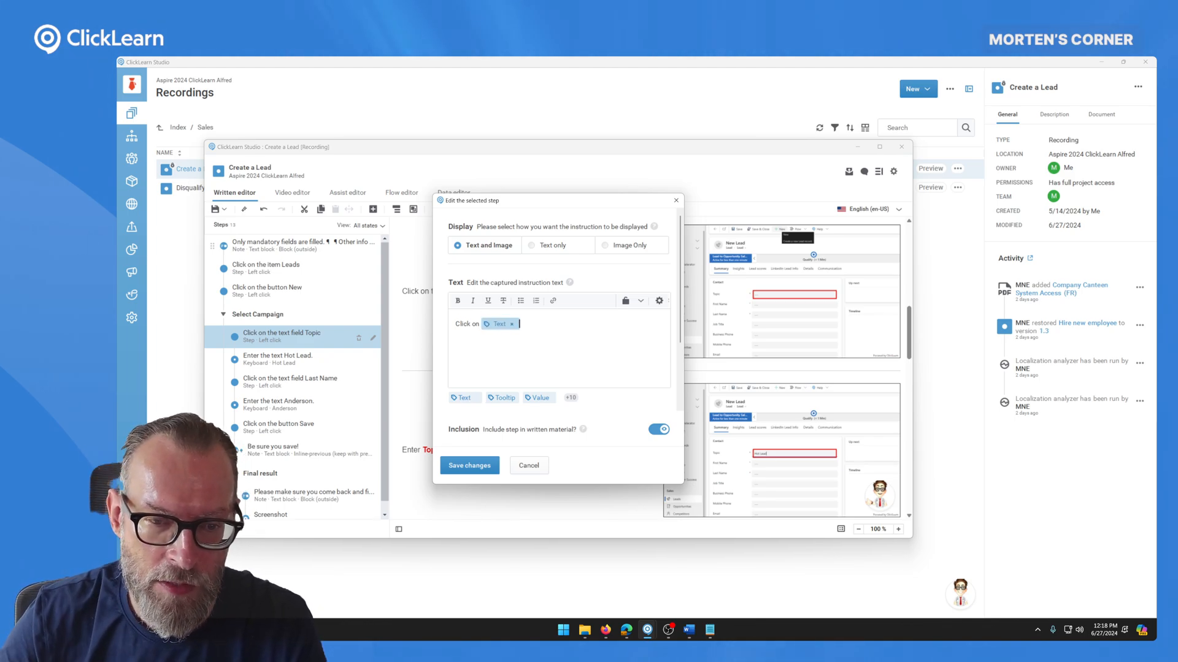
pyautogui.moveTo(520, 324); pyautogui.dragTo(482, 324)
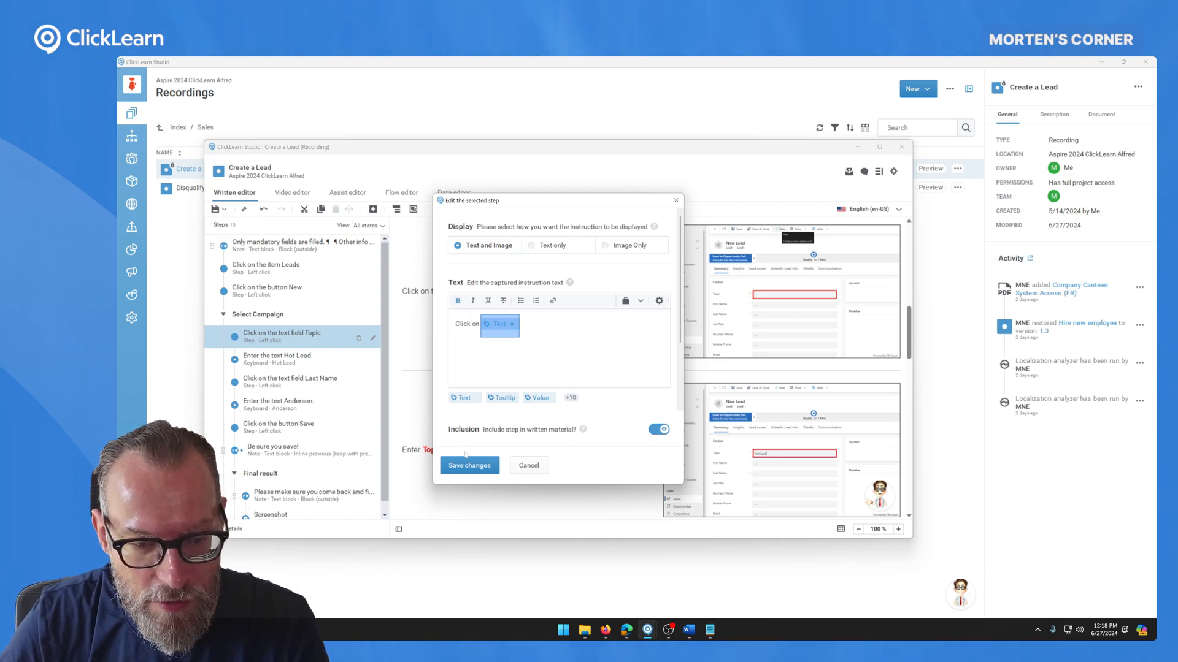
pyautogui.click(469, 465)
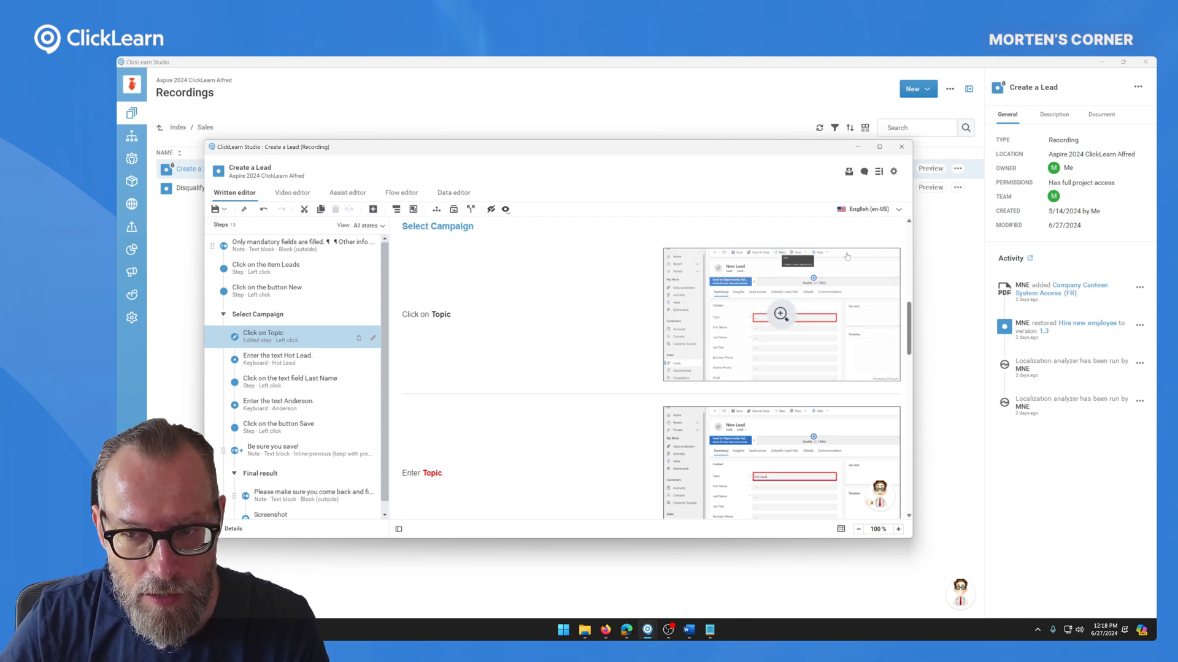
# Switch the written document to French (fr-FR), check the "Click on Topic" step's editable text and close it without saving.
pyautogui.click(892, 209)
pyautogui.click(877, 236)
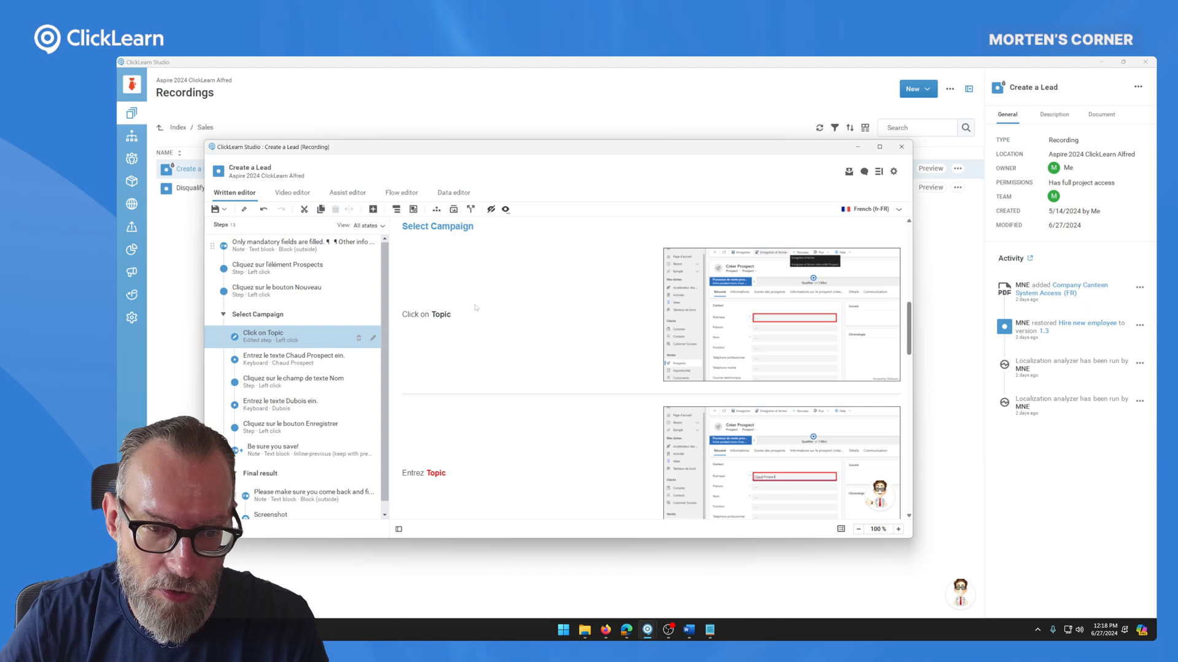
pyautogui.click(372, 338)
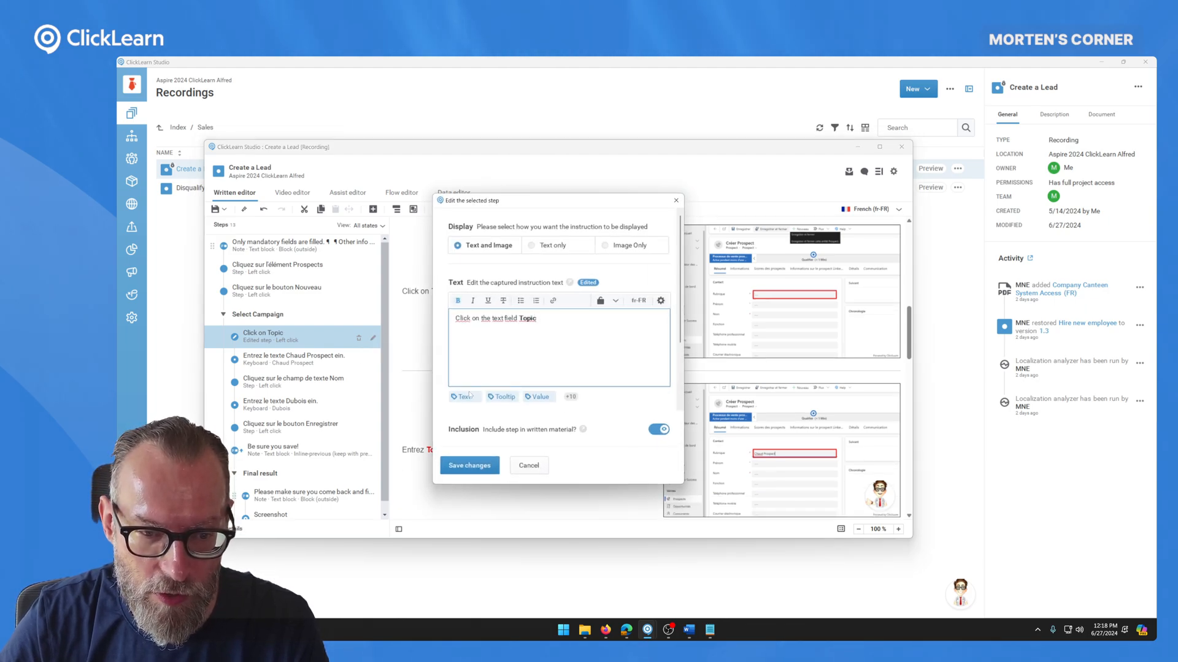
pyautogui.click(529, 465)
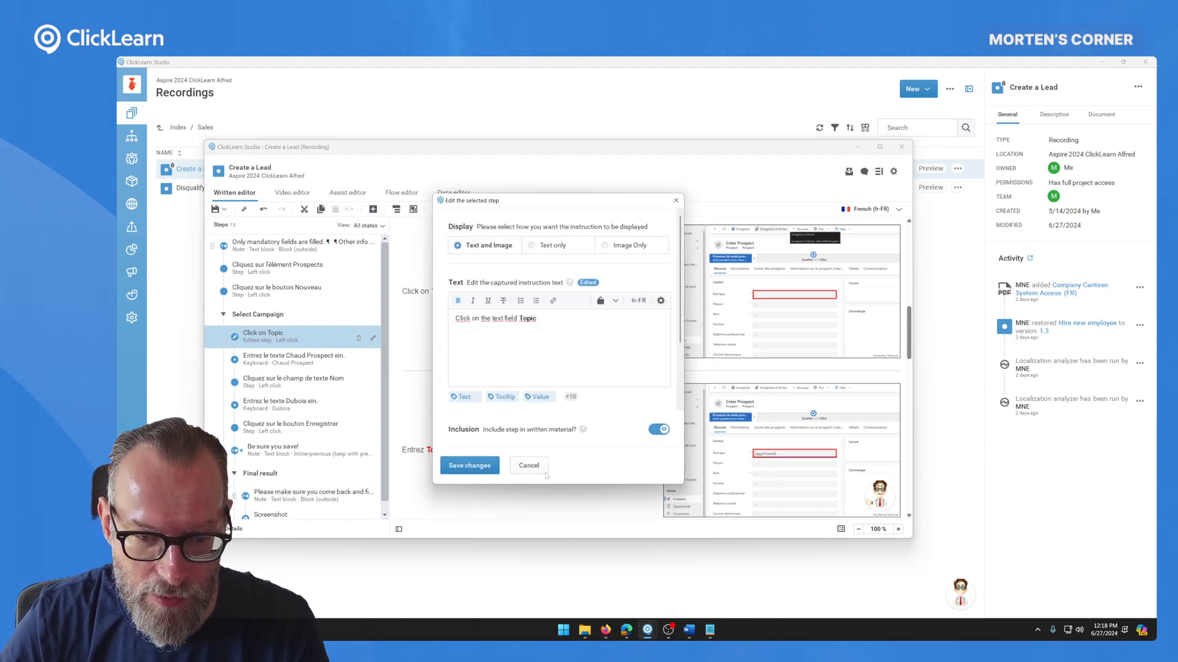
# Switch the document back to English (en-US), check the "Click on Topic" step's tagged instruction and close it without saving.
pyautogui.click(898, 208)
pyautogui.click(868, 223)
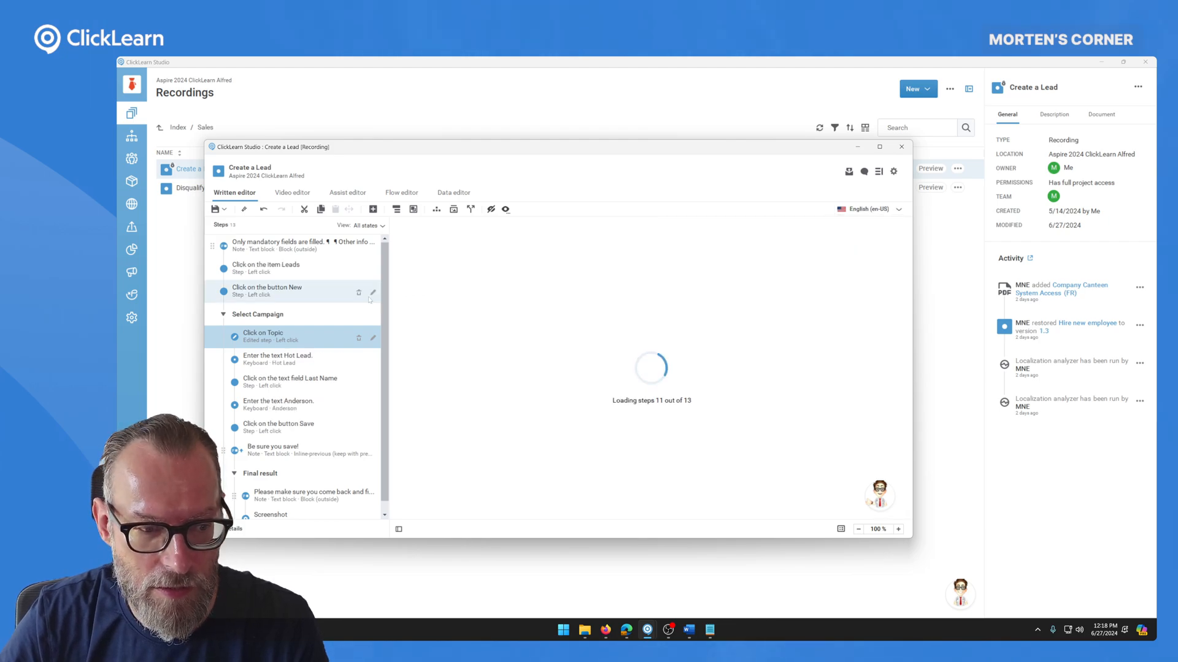
pyautogui.click(372, 339)
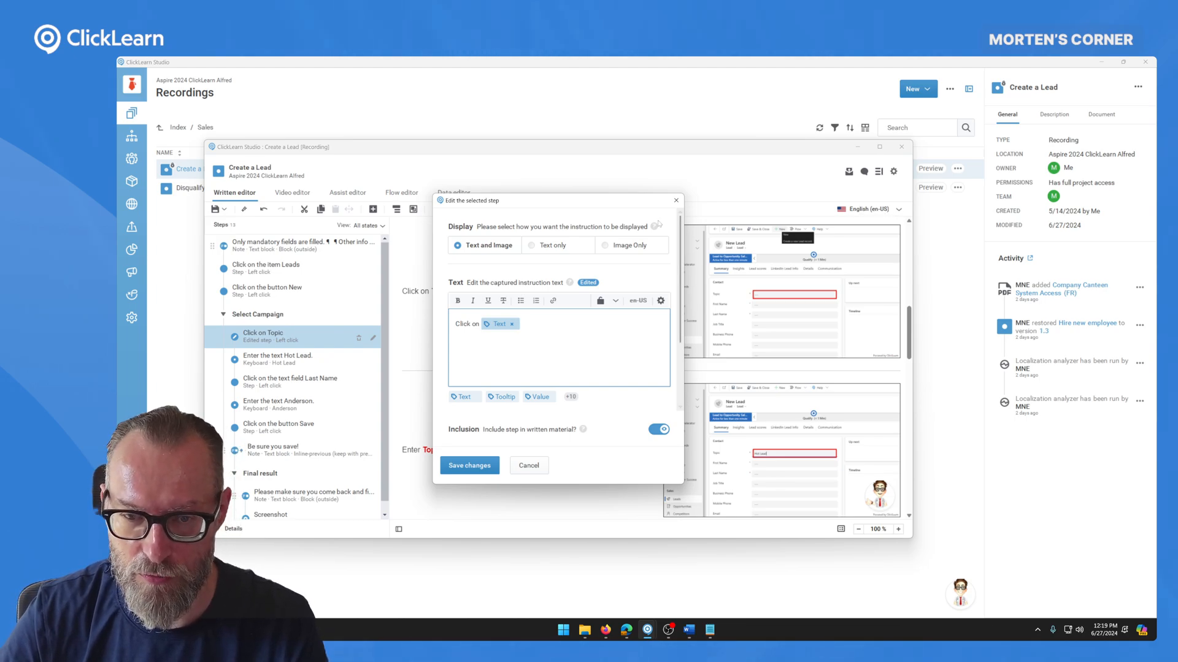
pyautogui.click(529, 466)
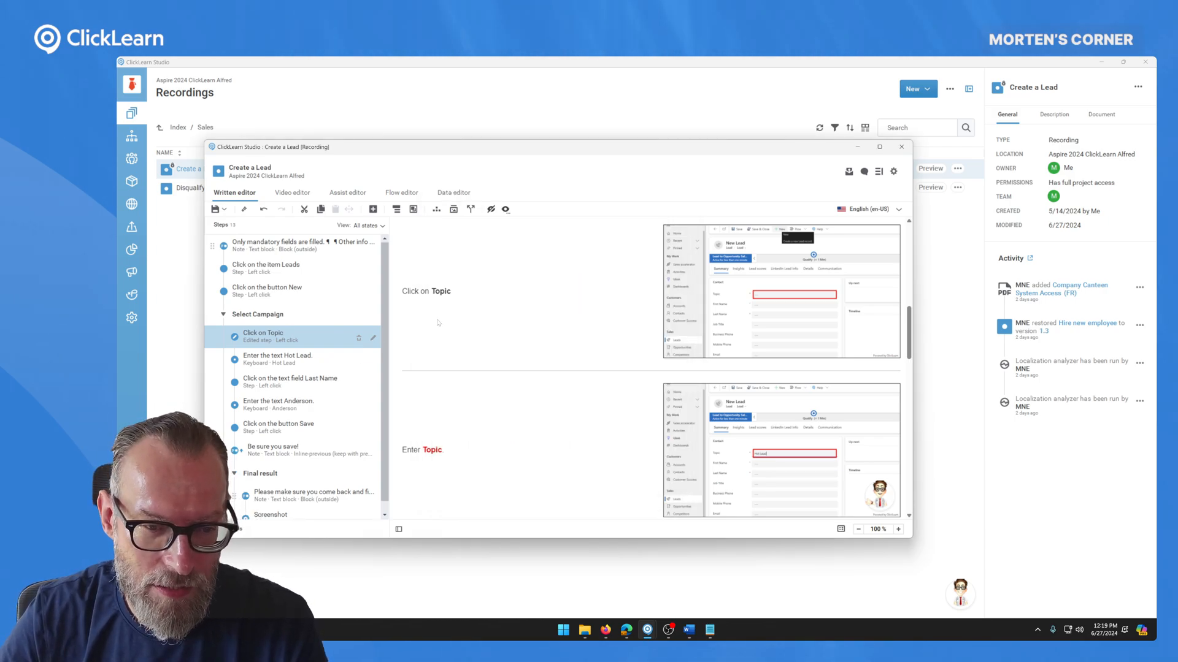
# Set the "Click on Topic" instruction back to Restricted editing and save the step.
pyautogui.click(372, 338)
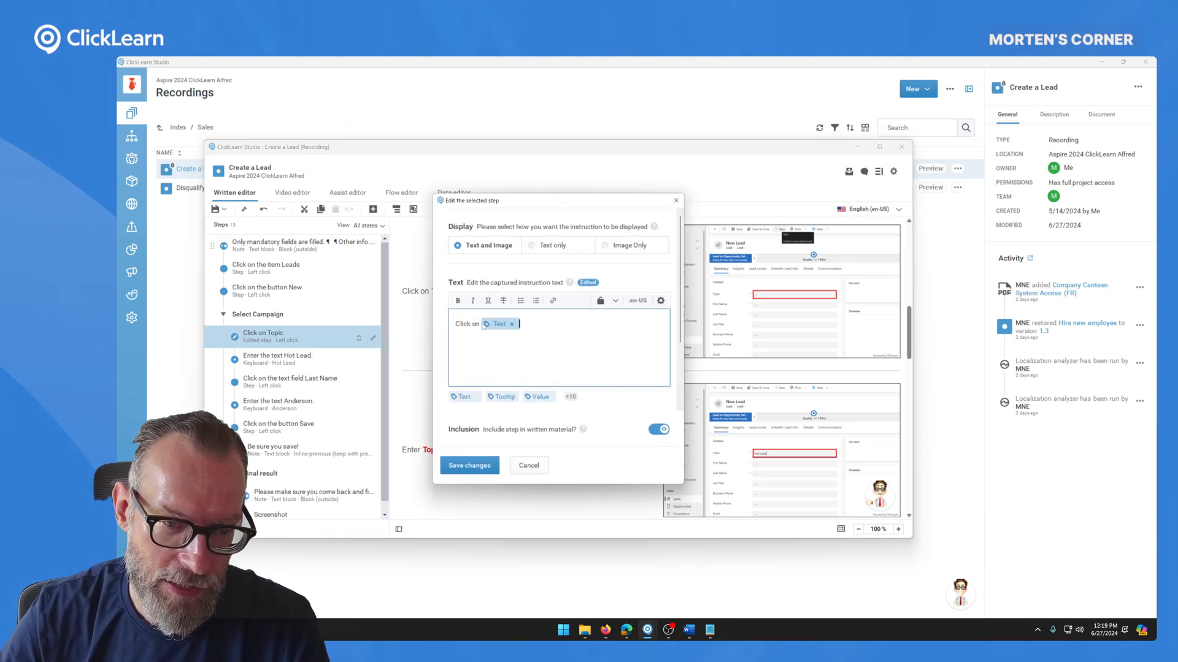
pyautogui.moveTo(524, 208); pyautogui.dragTo(558, 232)
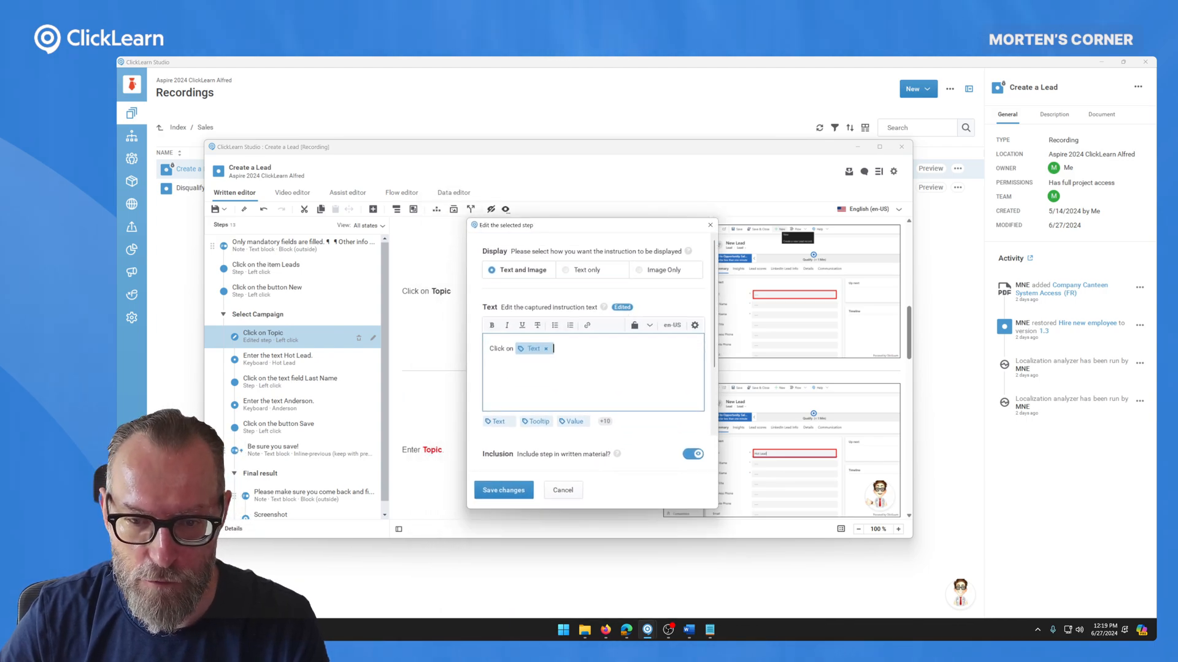
pyautogui.click(650, 326)
pyautogui.click(675, 338)
pyautogui.click(518, 349)
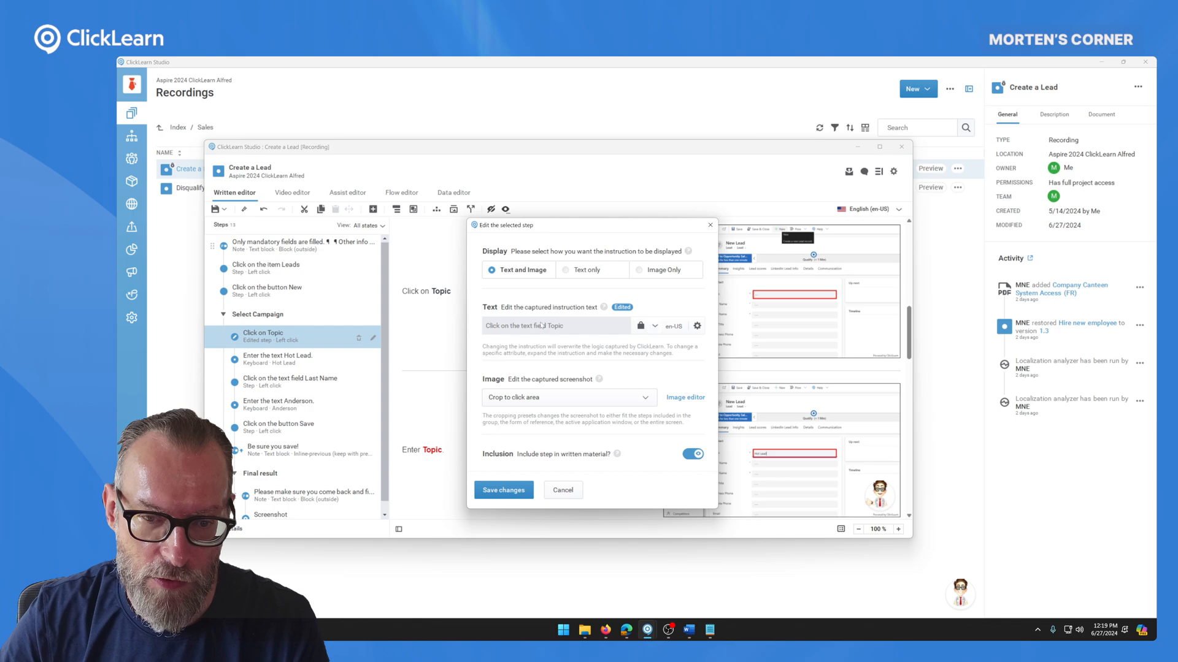
pyautogui.click(504, 490)
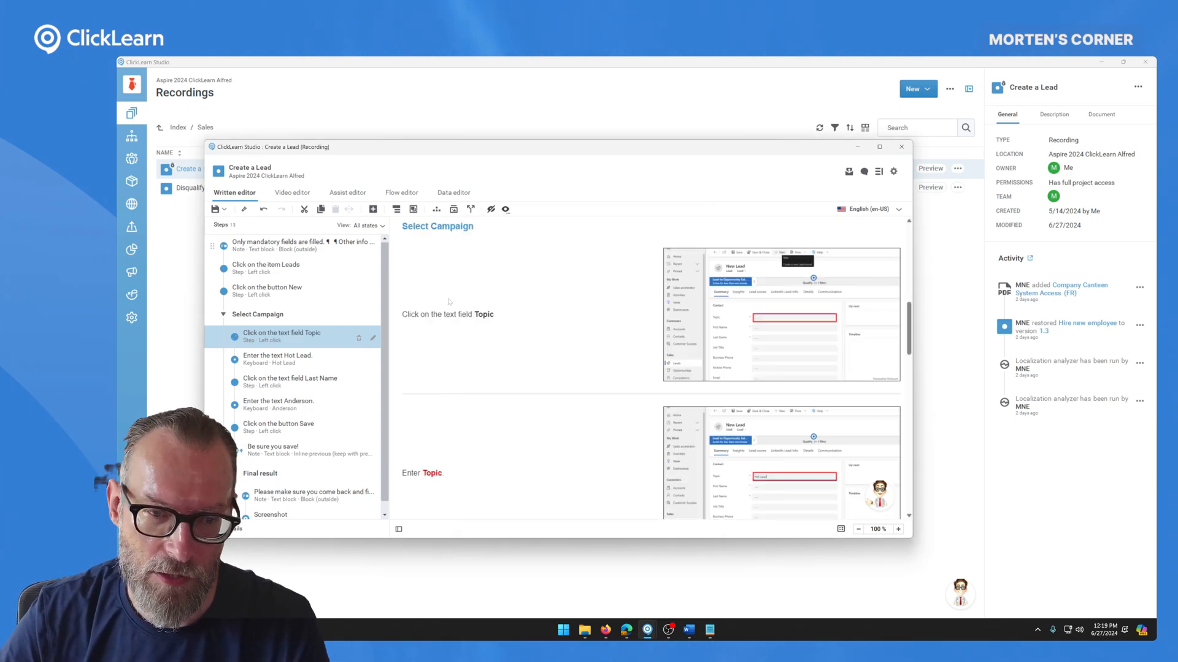
pyautogui.moveTo(770, 322)
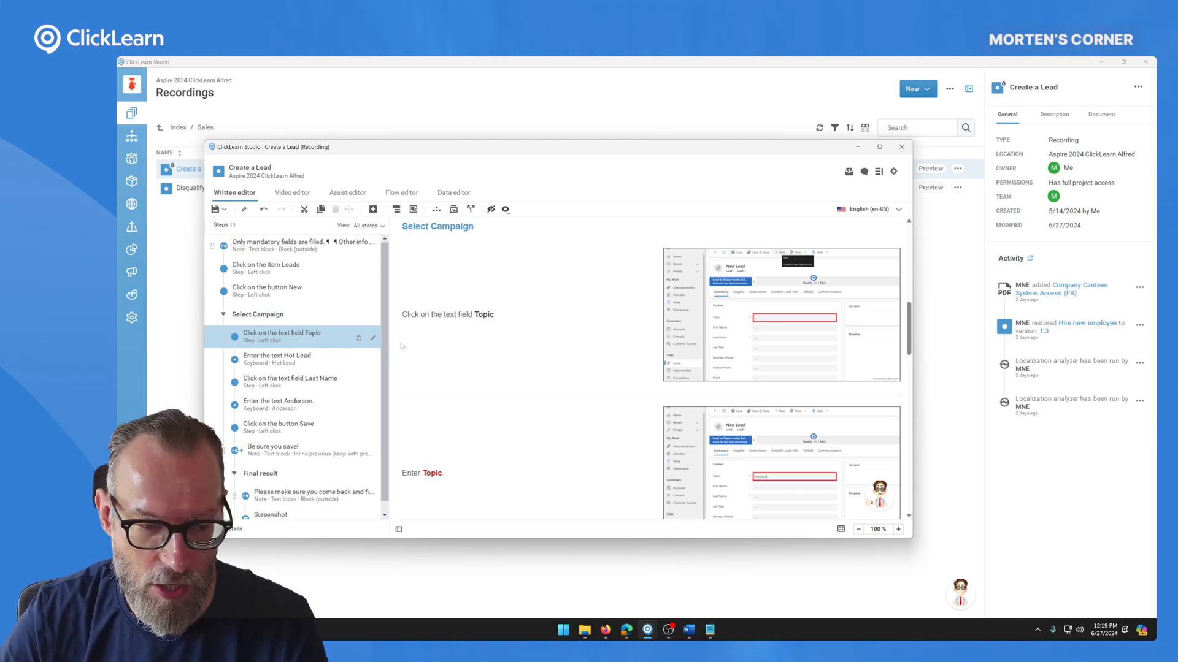
# Modify the Topic step's Text field template item so its English (en-US) text is only "%2", then save the template and the step.
pyautogui.click(373, 338)
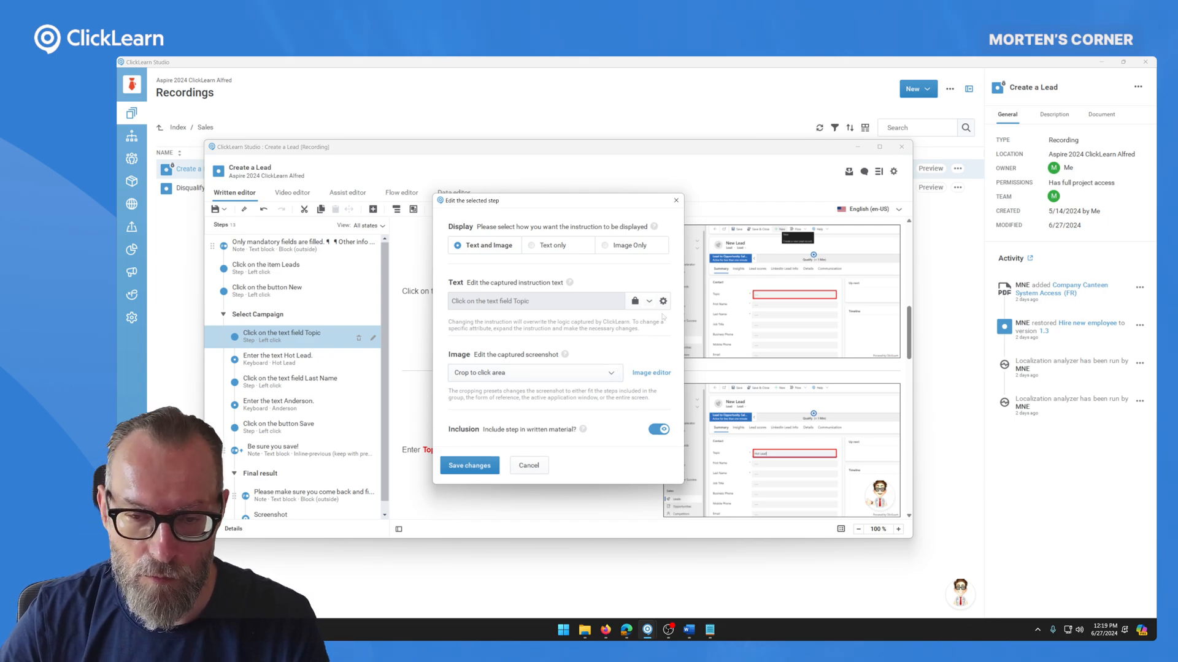
pyautogui.click(663, 301)
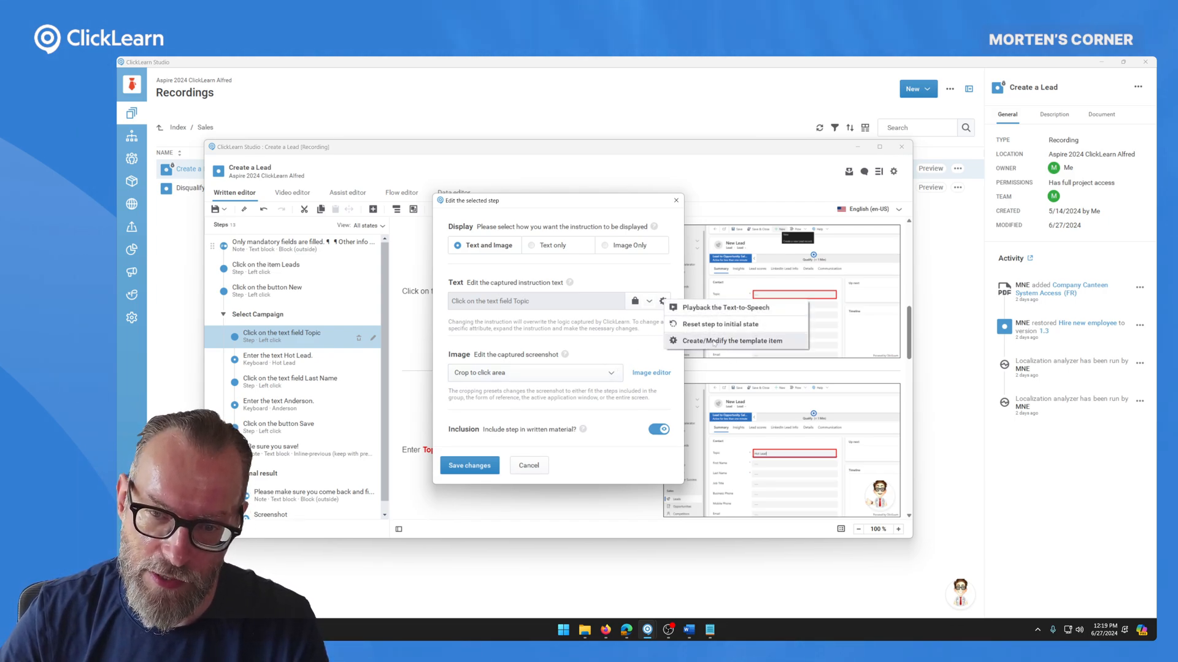
pyautogui.click(713, 341)
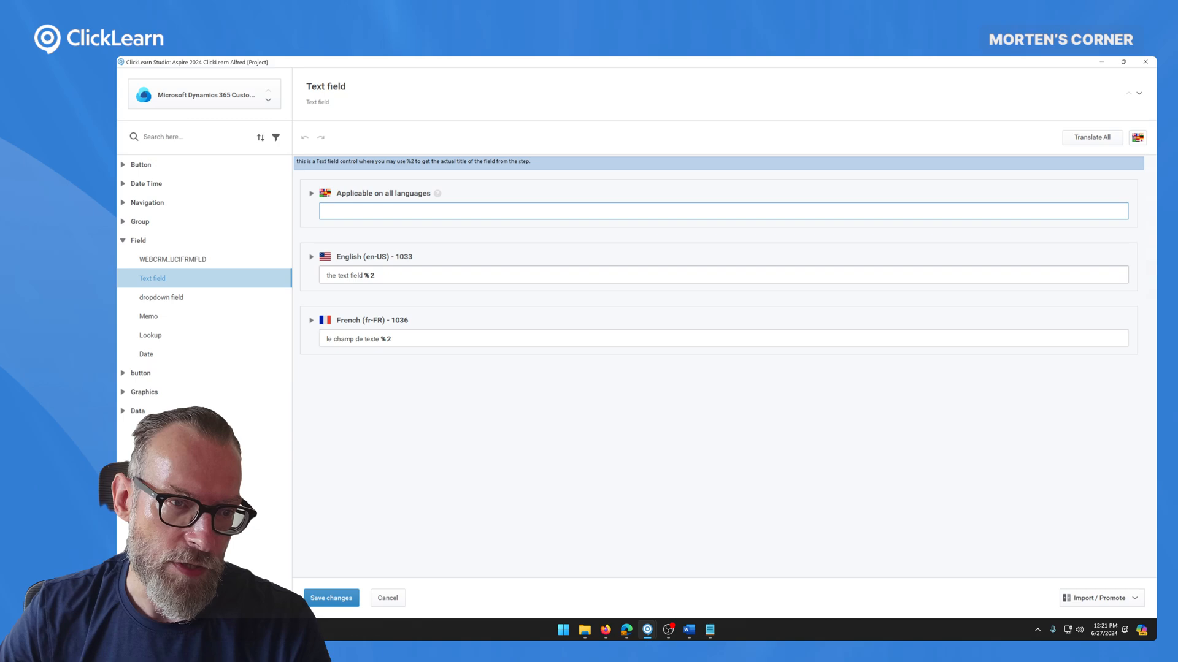
pyautogui.moveTo(363, 276); pyautogui.dragTo(335, 275)
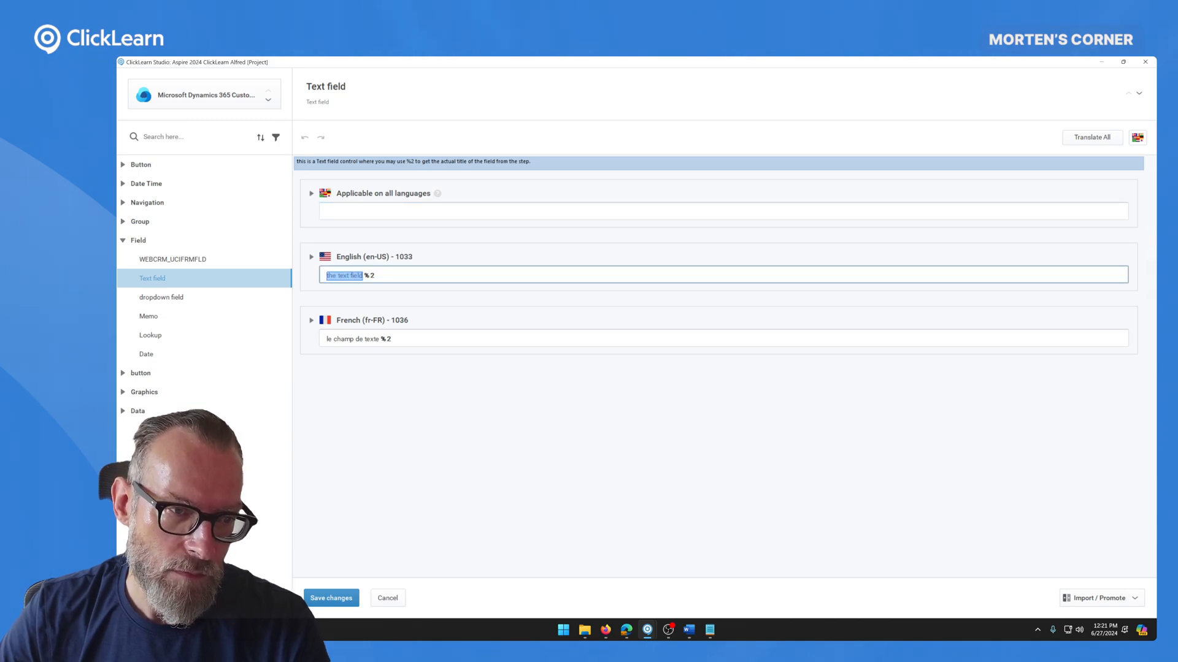
pyautogui.press('BackSpace')
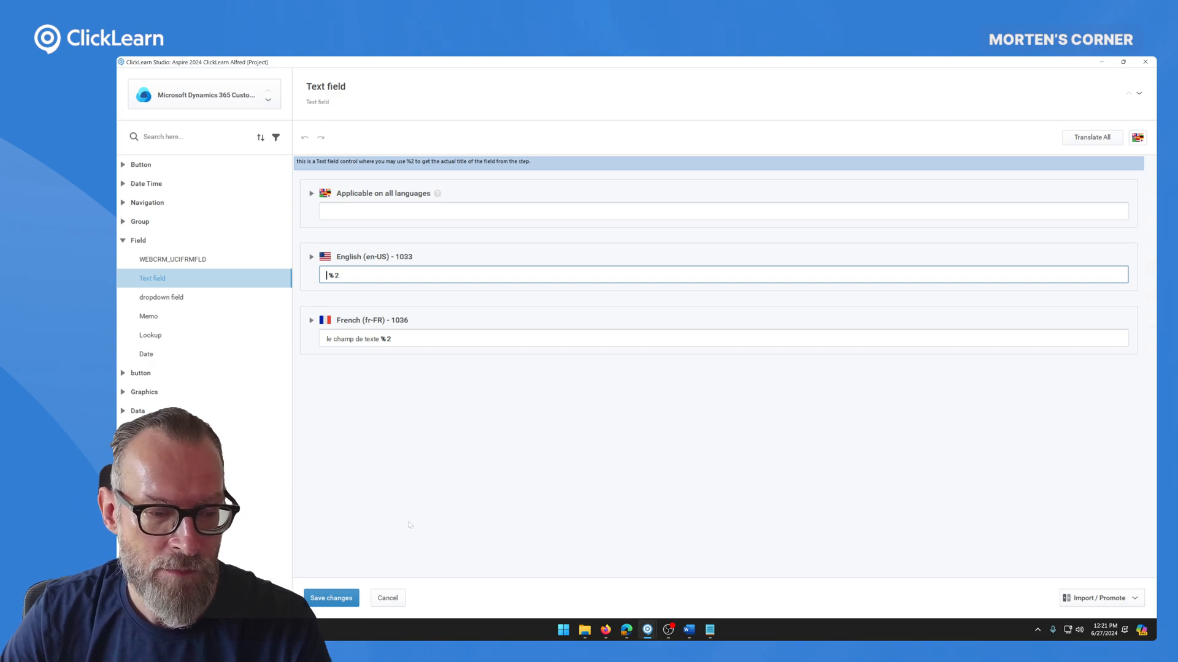
pyautogui.click(353, 598)
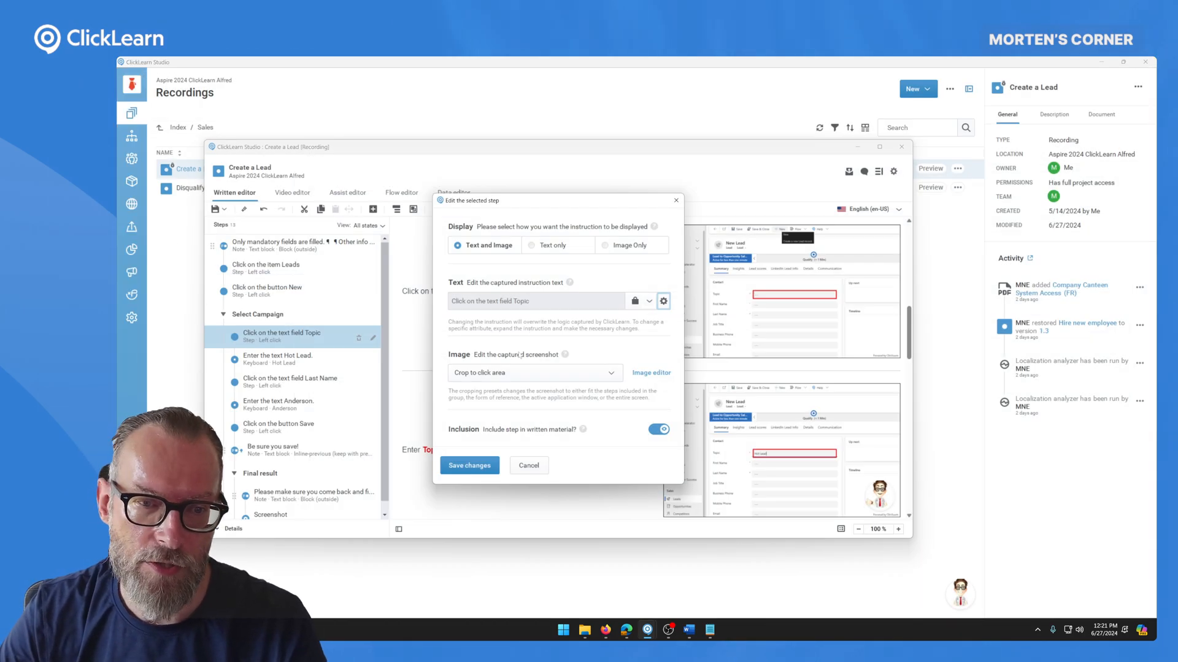
pyautogui.click(470, 466)
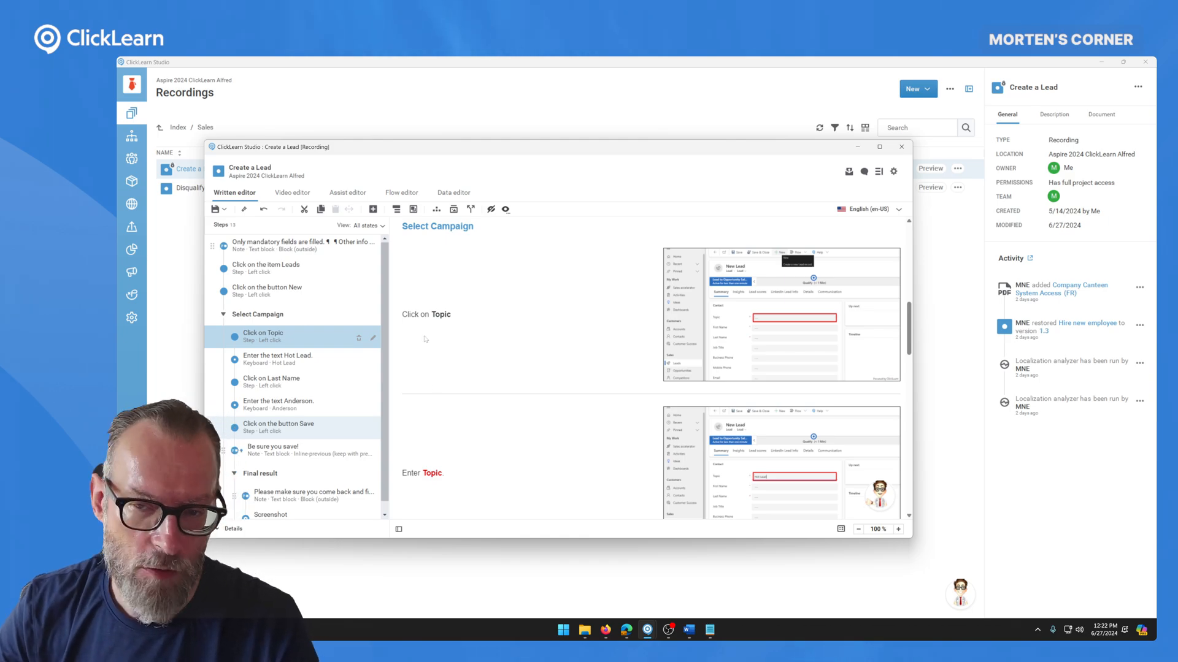
# Reopen the Topic step's Text field template item, review the change log for promoting the template and cancel without promoting.
pyautogui.click(373, 338)
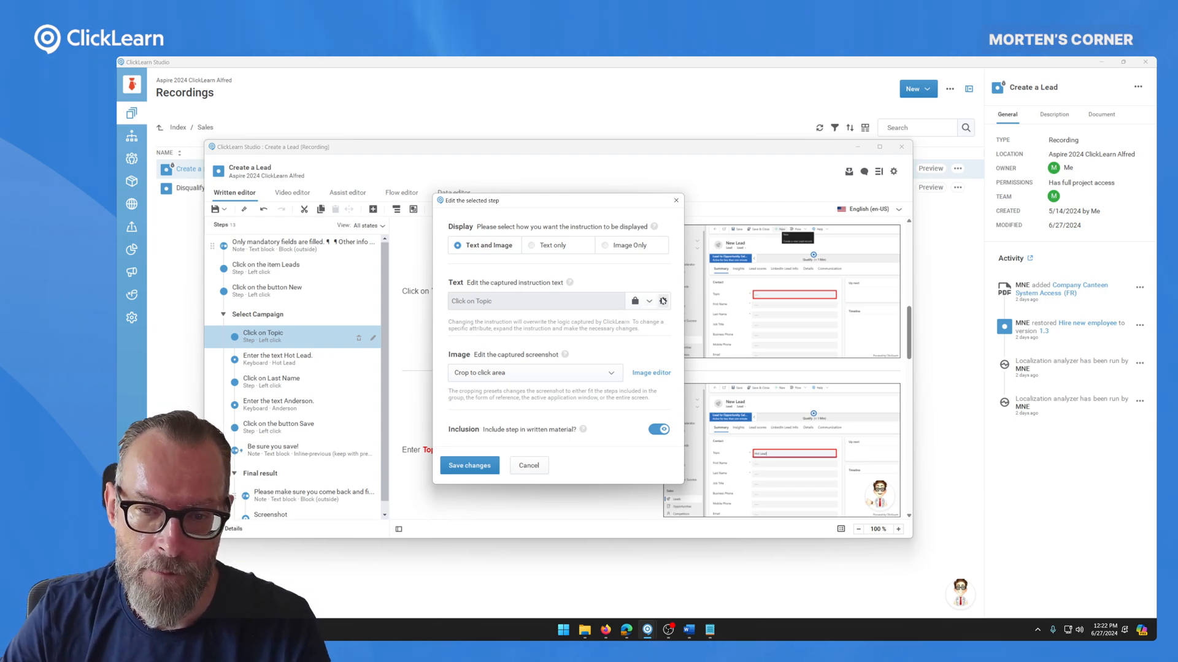
pyautogui.click(662, 301)
pyautogui.click(688, 341)
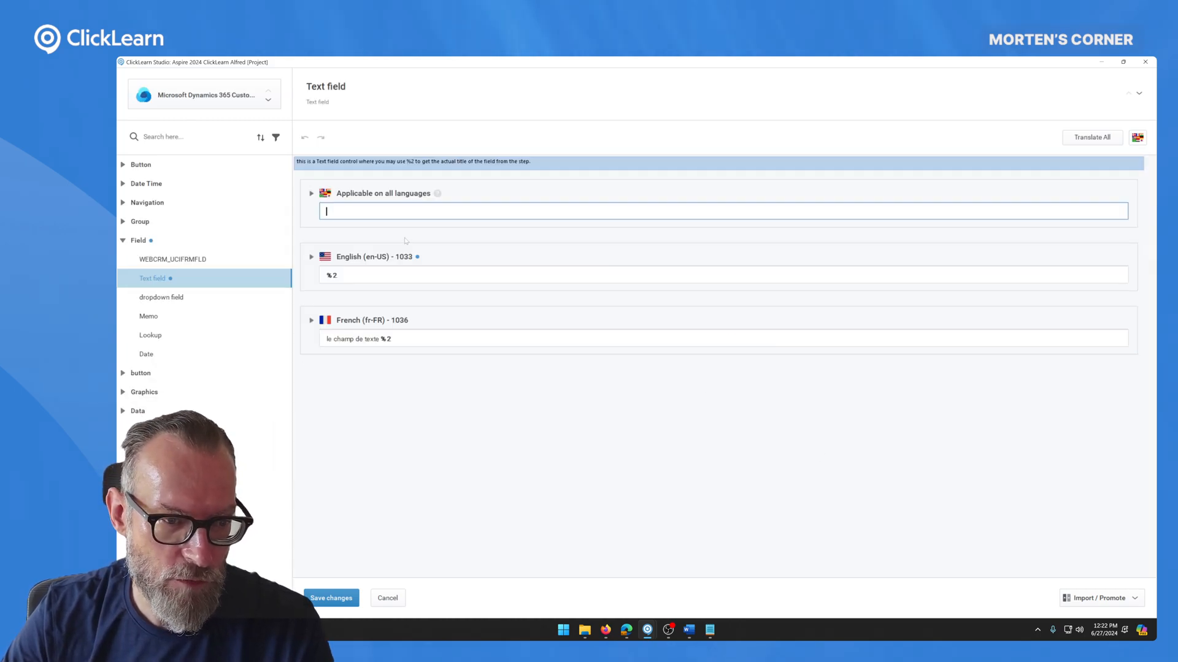
pyautogui.click(1135, 599)
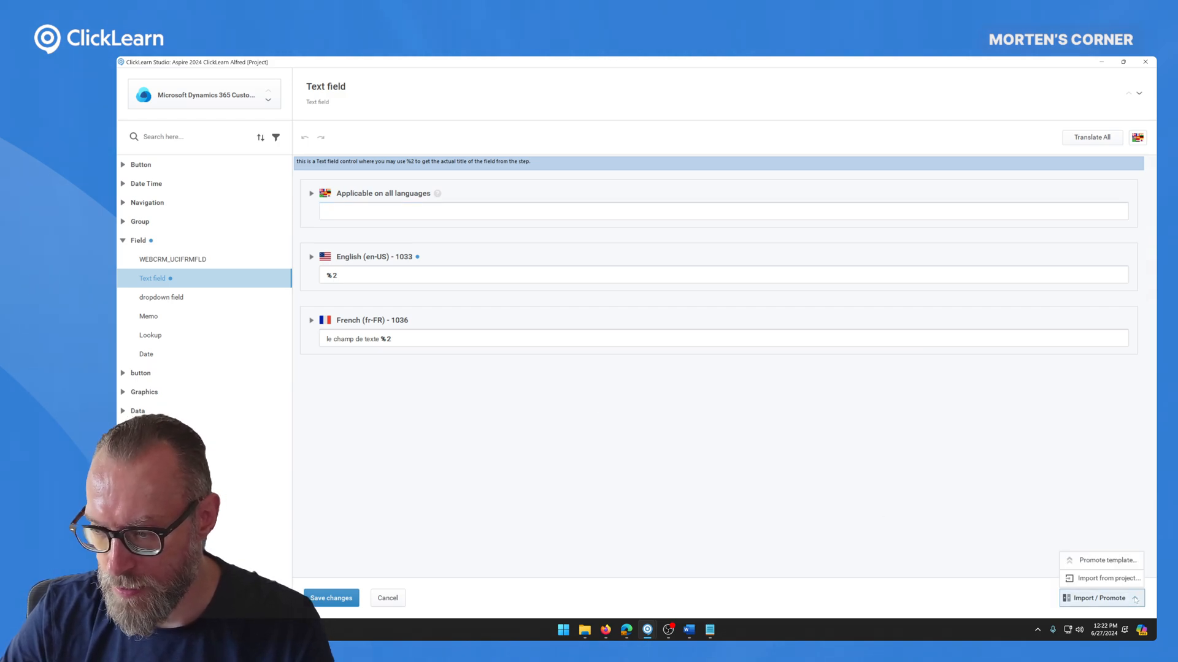
pyautogui.click(1087, 562)
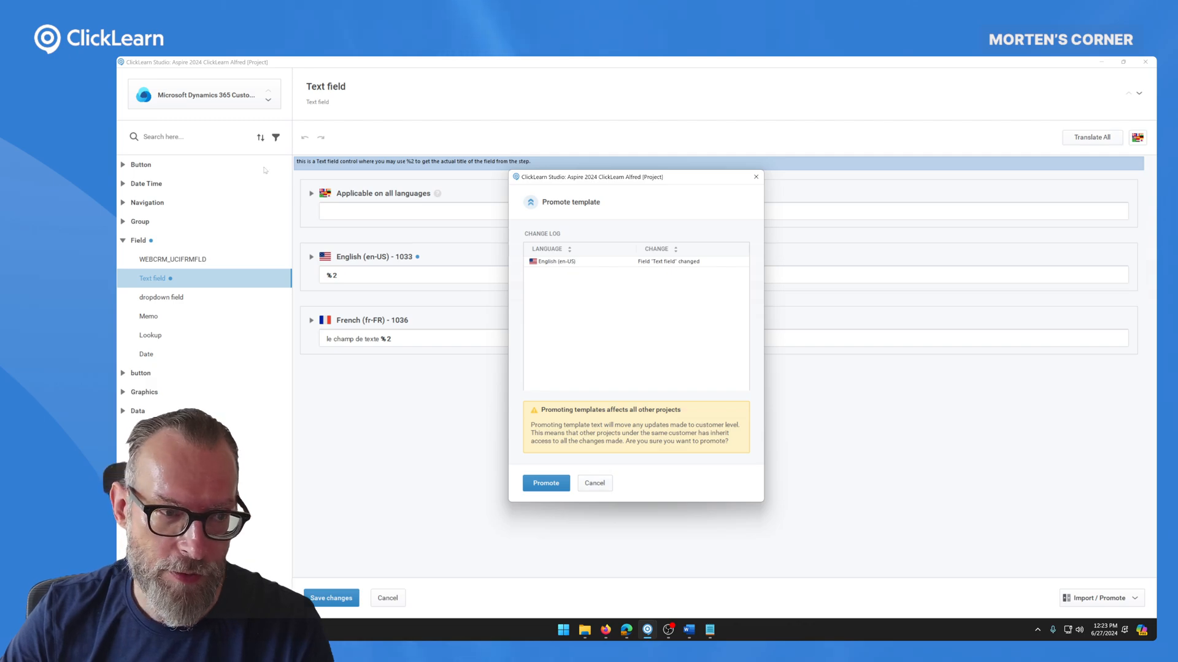
pyautogui.click(601, 485)
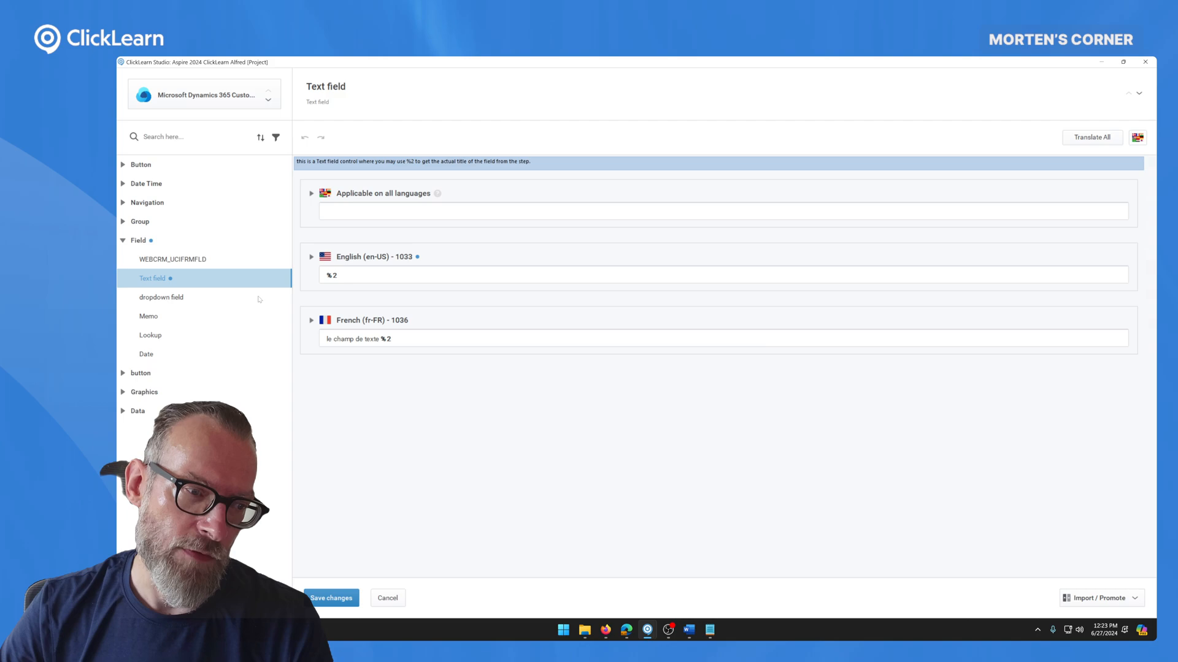
# Delete the custom Text field entry in the Field group so the default template applies, and save the template changes.
pyautogui.click(123, 241)
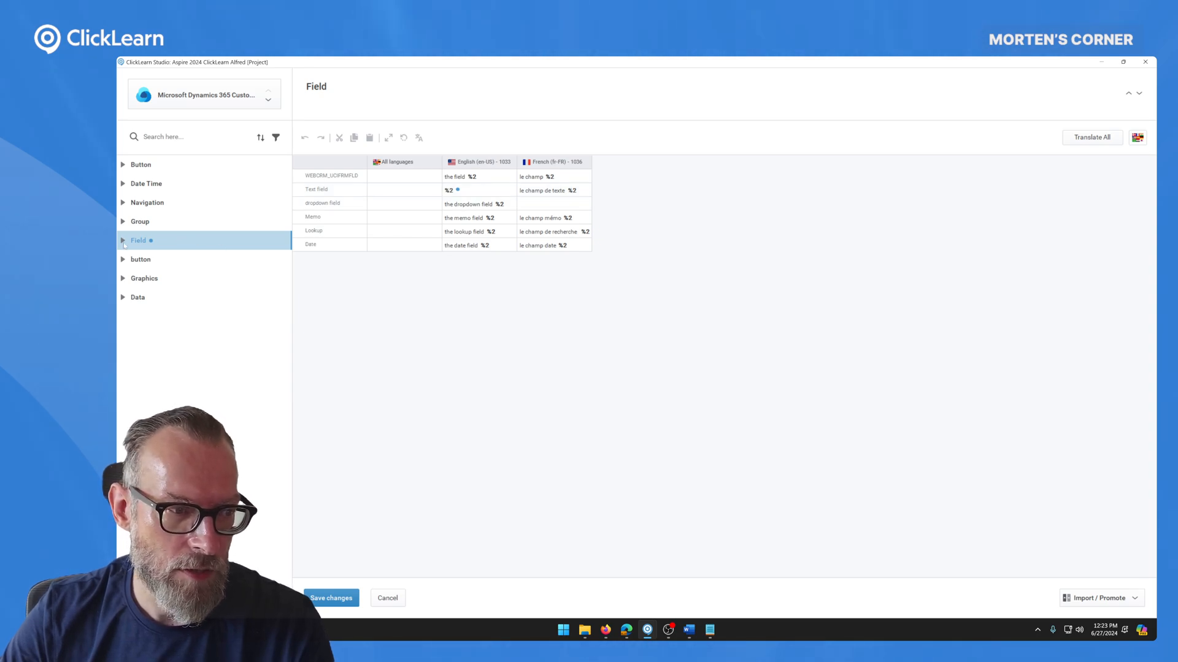
pyautogui.doubleClick(216, 246)
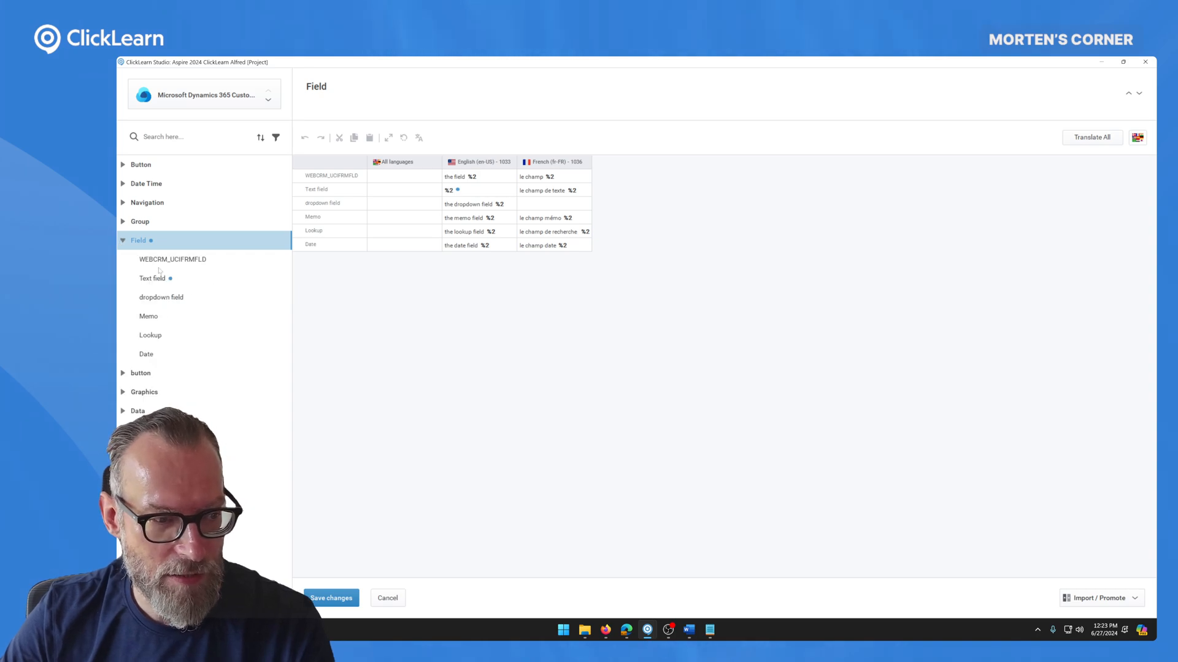
pyautogui.click(167, 280)
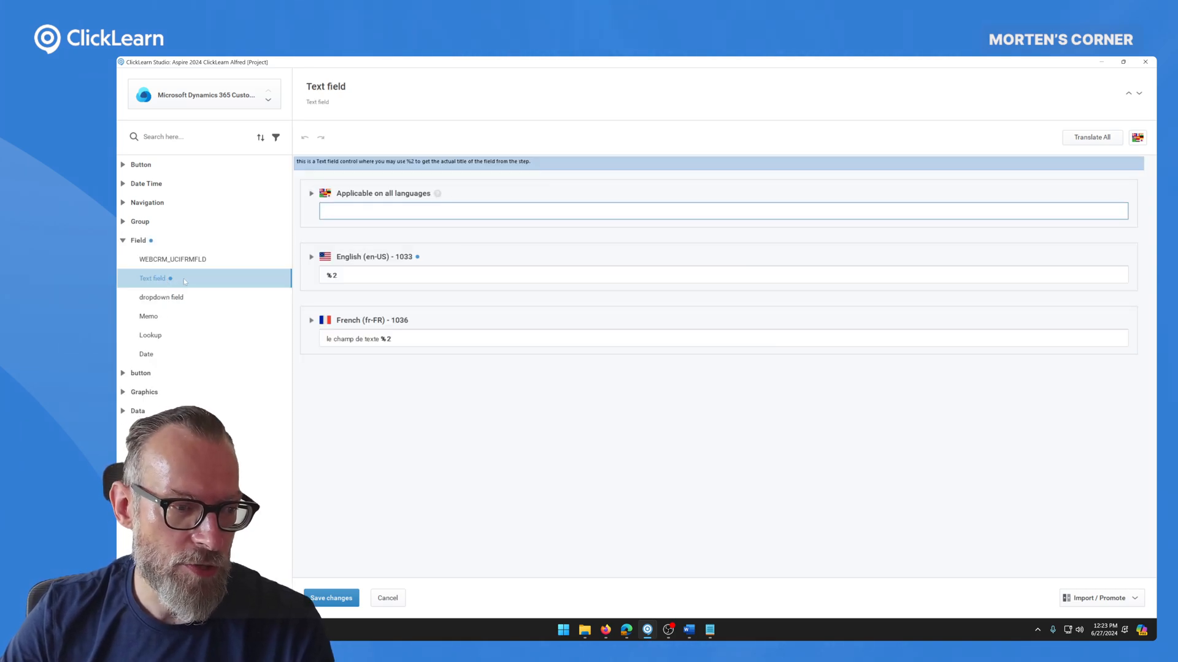
pyautogui.rightClick(186, 277)
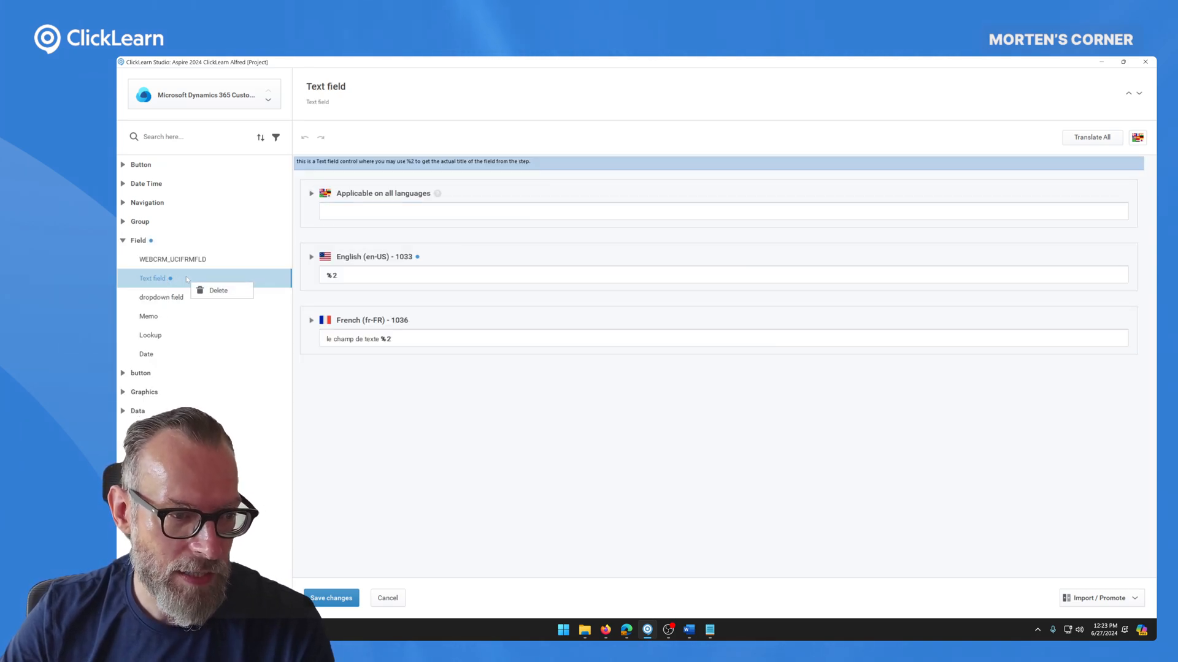
pyautogui.click(227, 294)
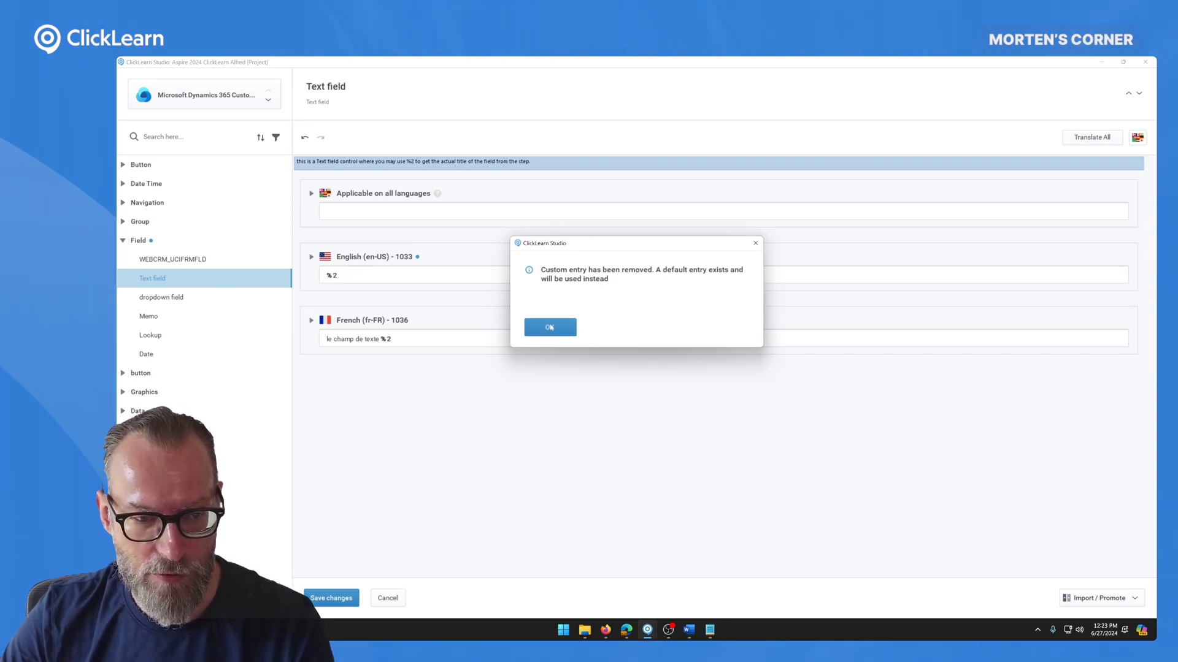
pyautogui.click(550, 327)
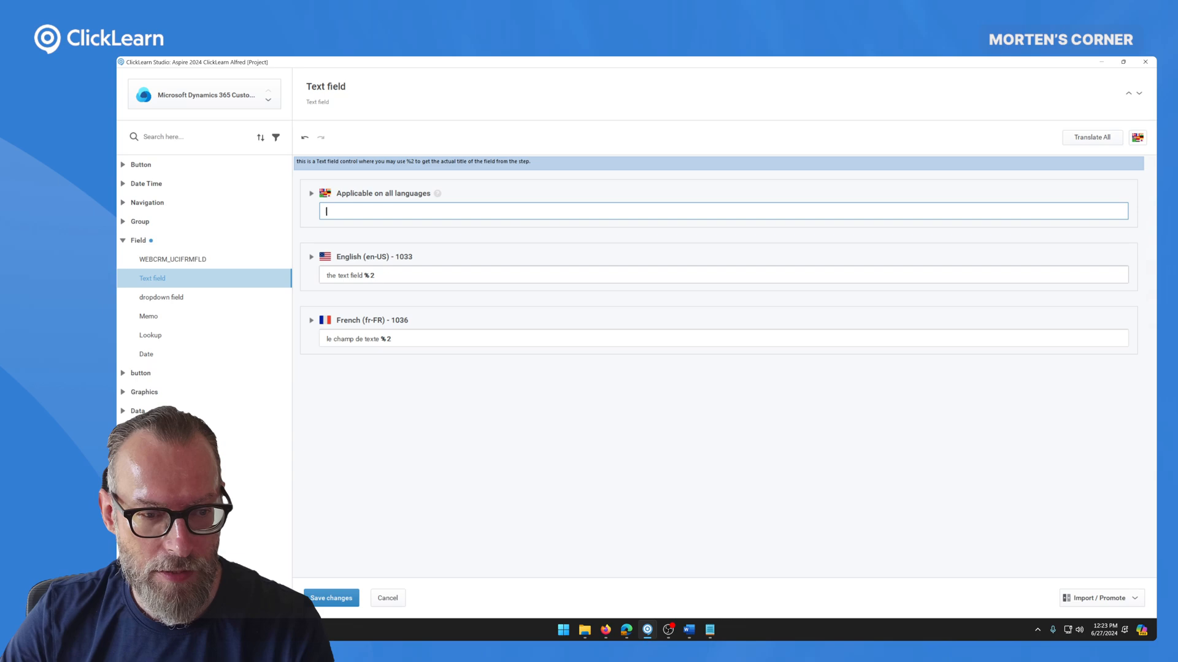
pyautogui.click(355, 598)
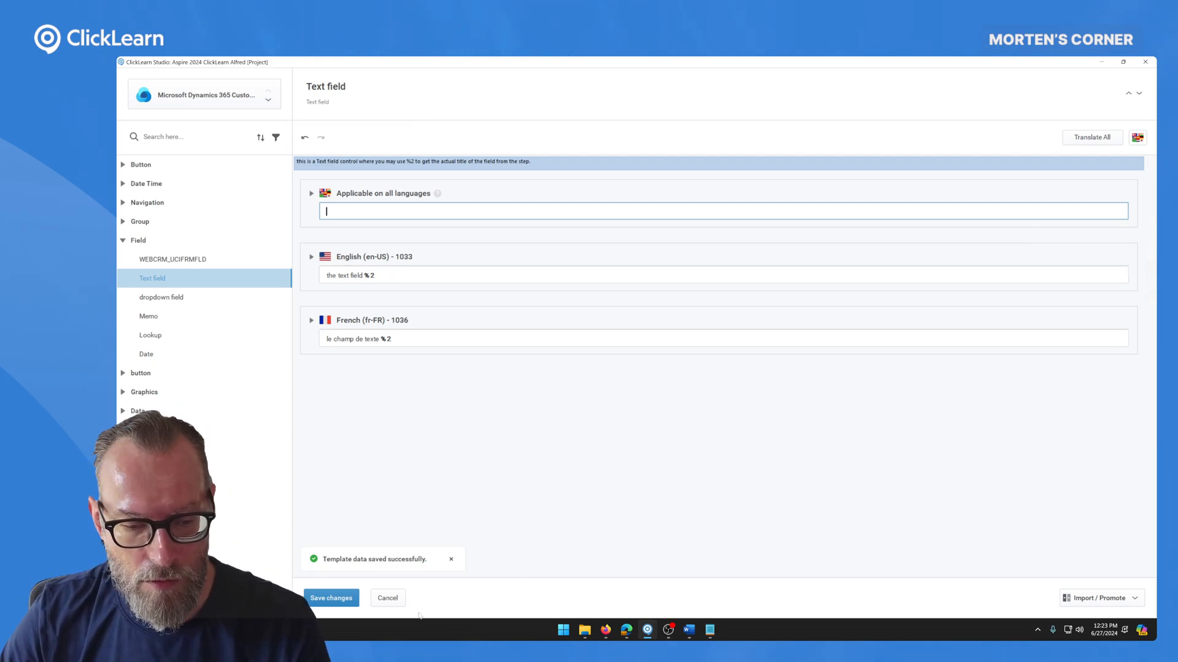
# Close the template editor and the Topic step, and exit the Create a Lead recording.
pyautogui.click(1142, 63)
pyautogui.click(491, 462)
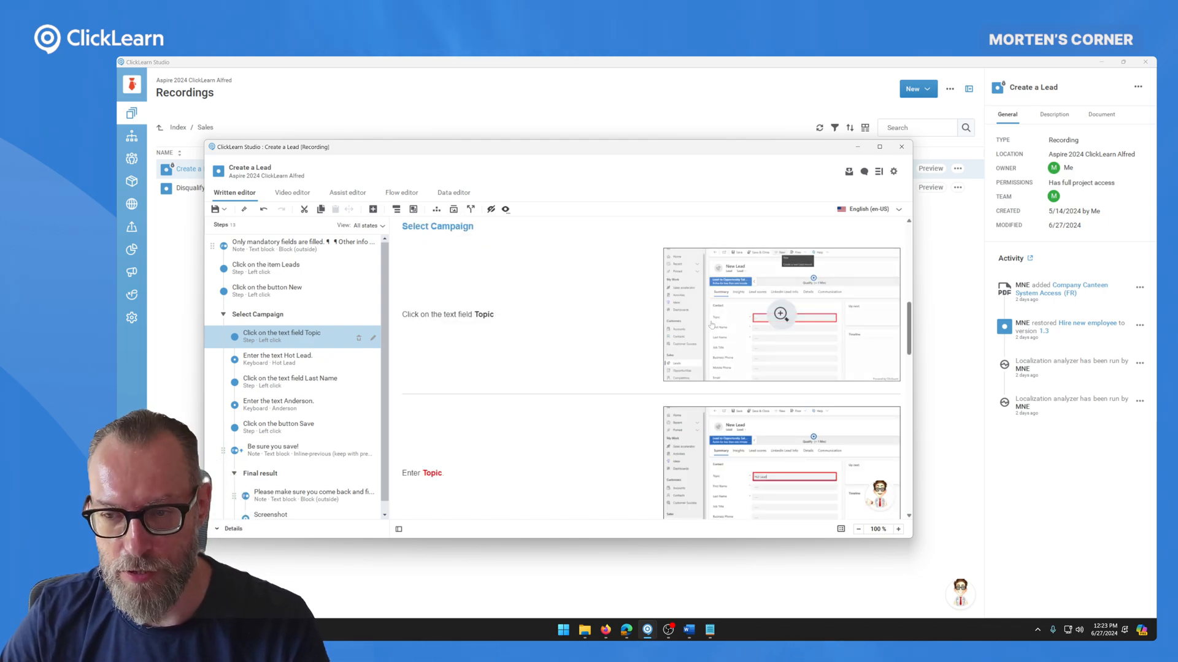
pyautogui.click(895, 147)
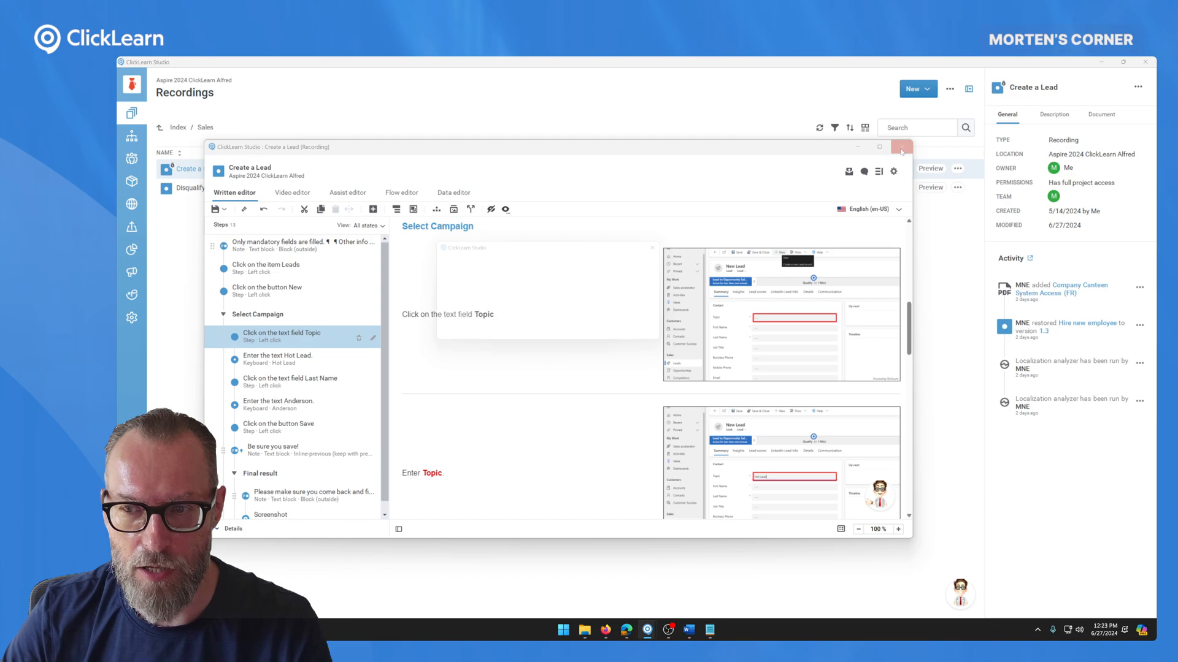
pyautogui.click(472, 332)
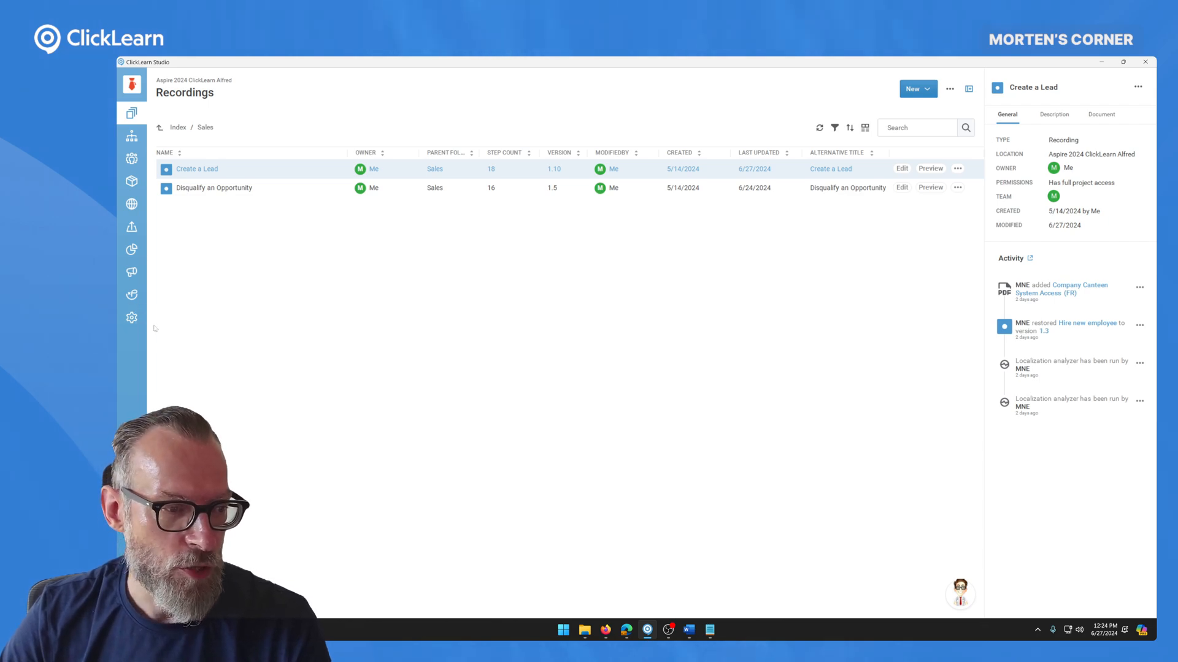
# Choose French (fr-CA) as a new publication language in the project's language settings.
pyautogui.click(132, 318)
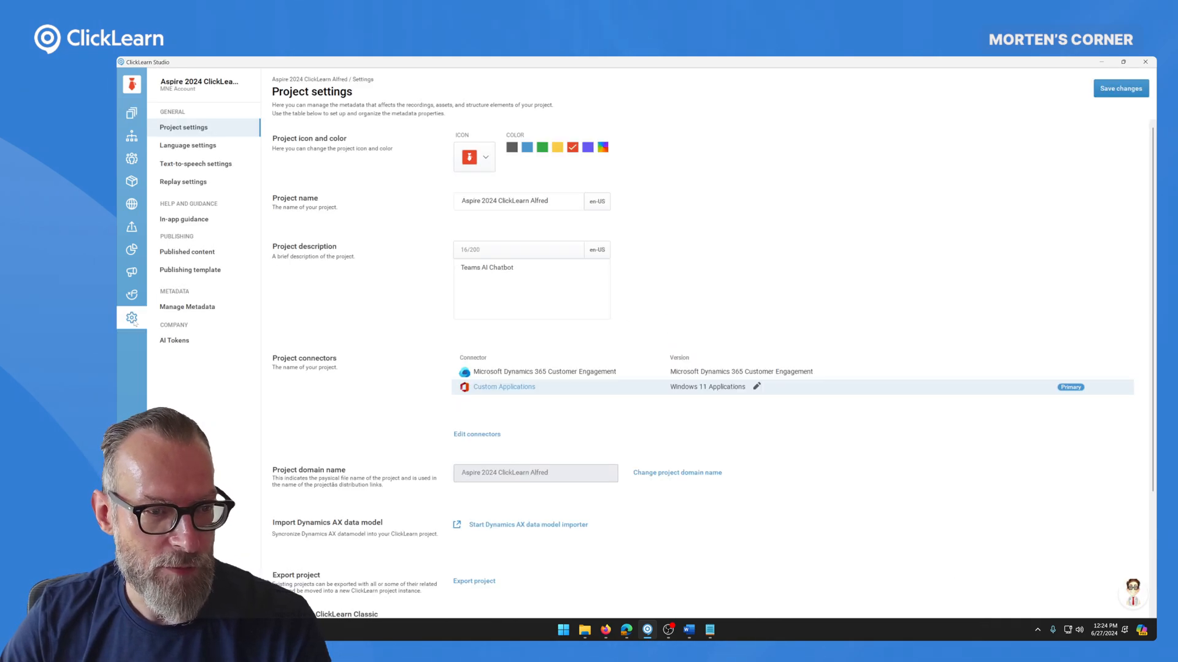
pyautogui.click(187, 146)
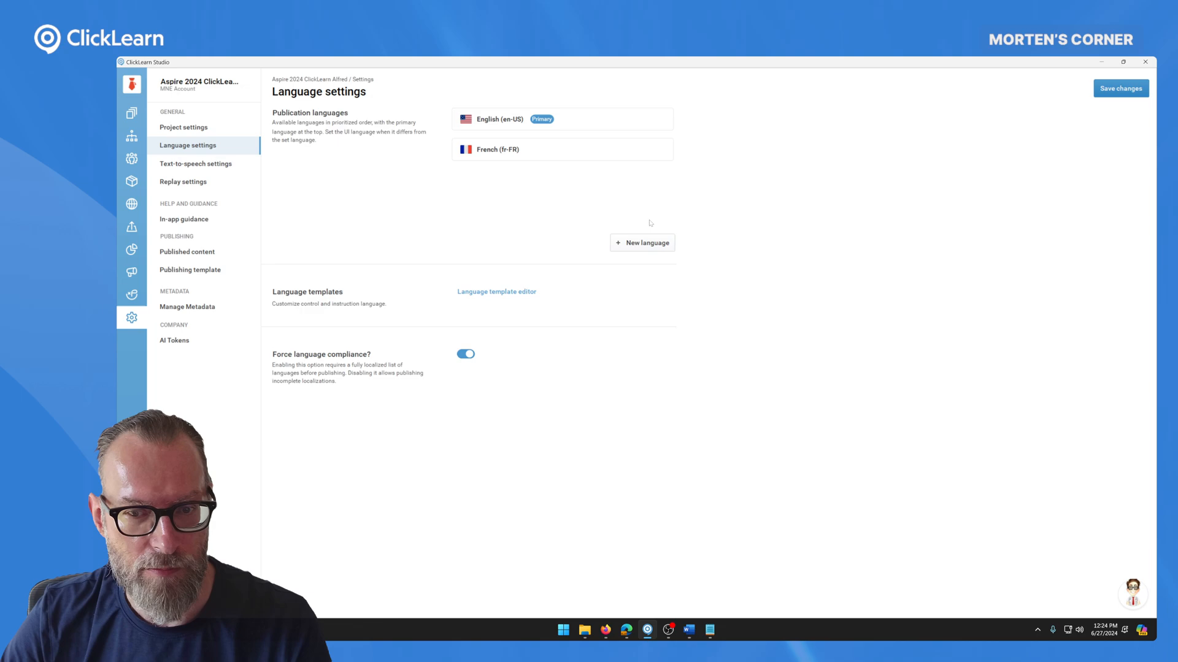
pyautogui.click(650, 246)
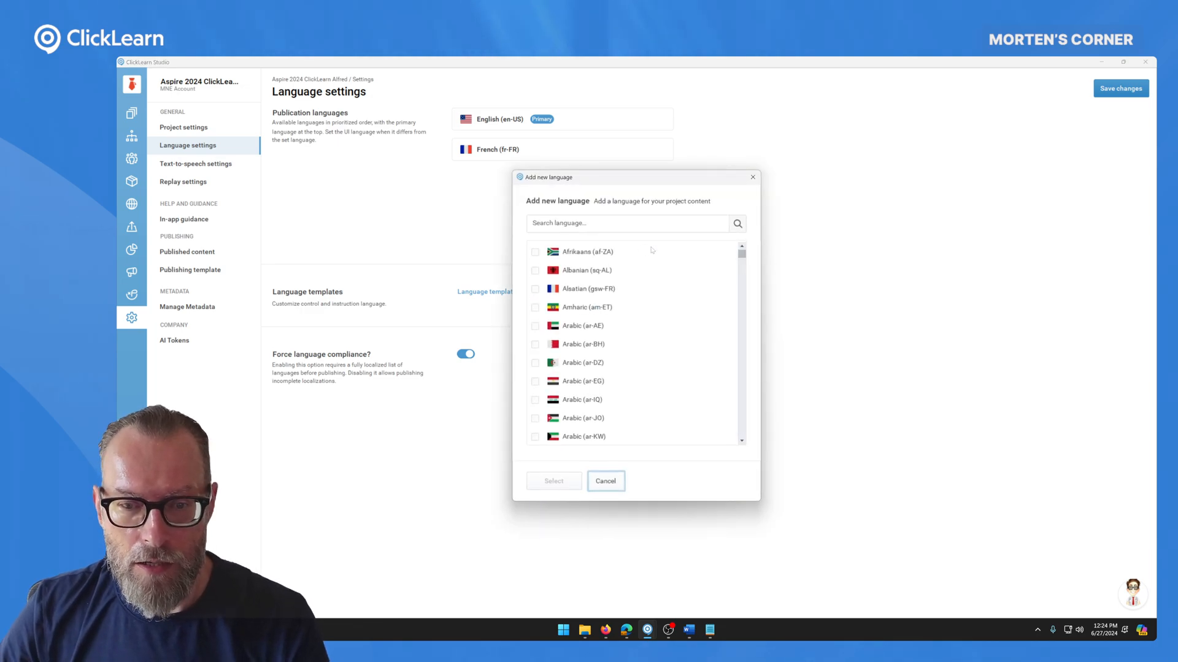
pyautogui.write('can')
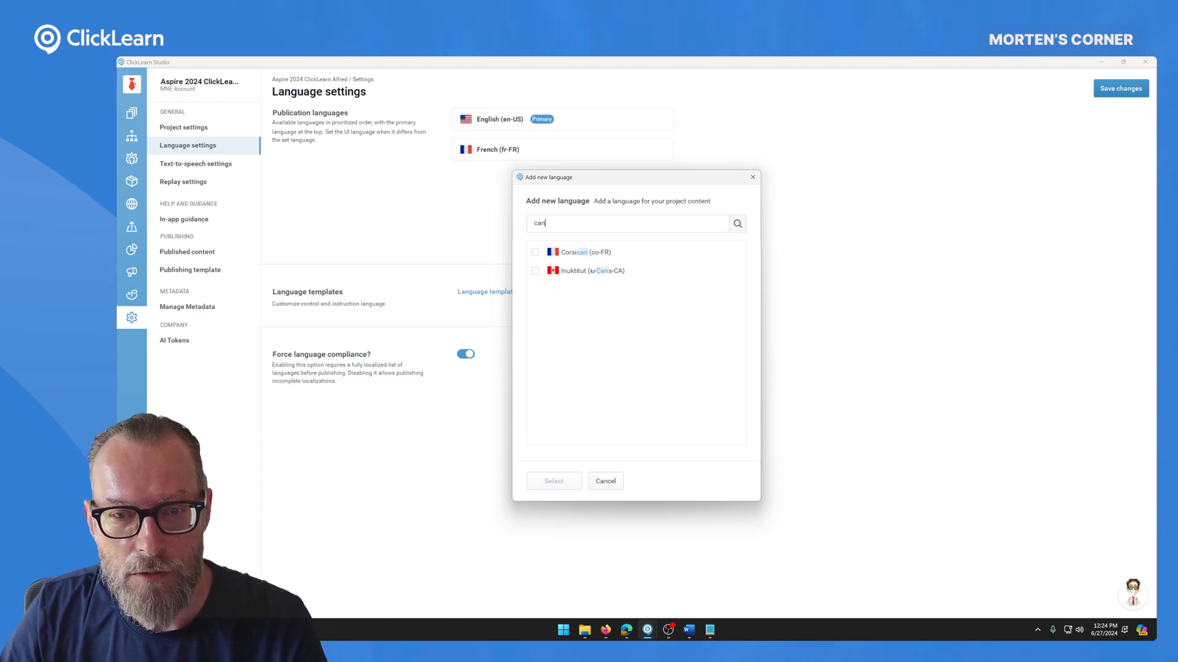
pyautogui.hotkey('ctrl', 'a')
pyautogui.write('Fren')
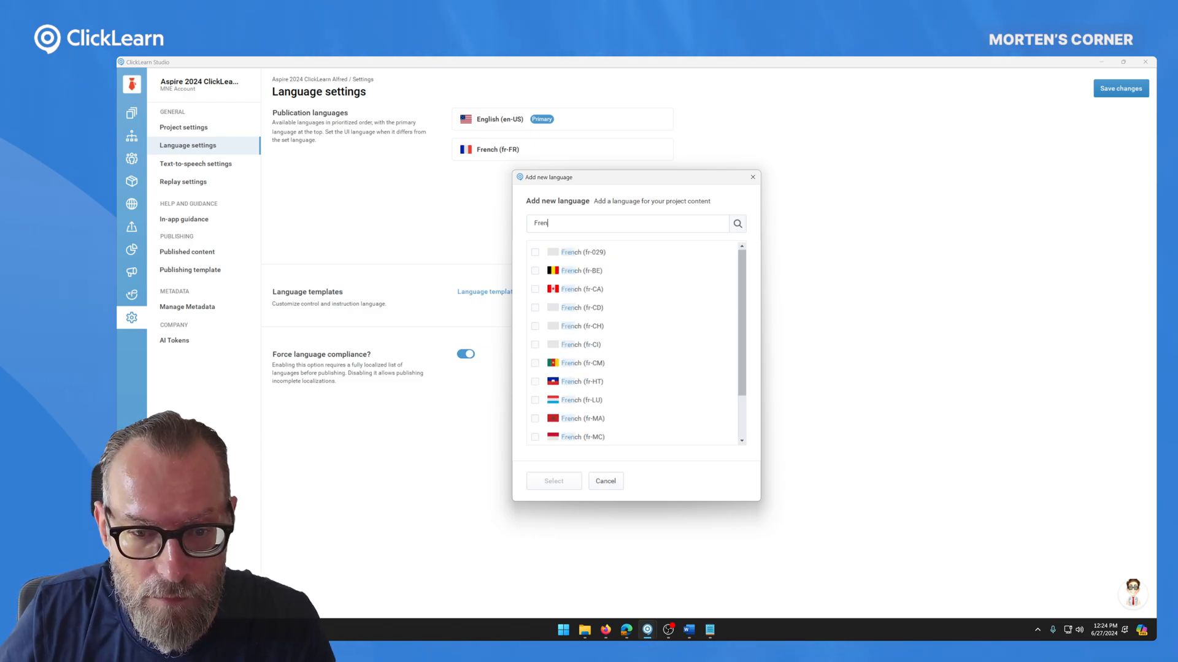
pyautogui.click(535, 288)
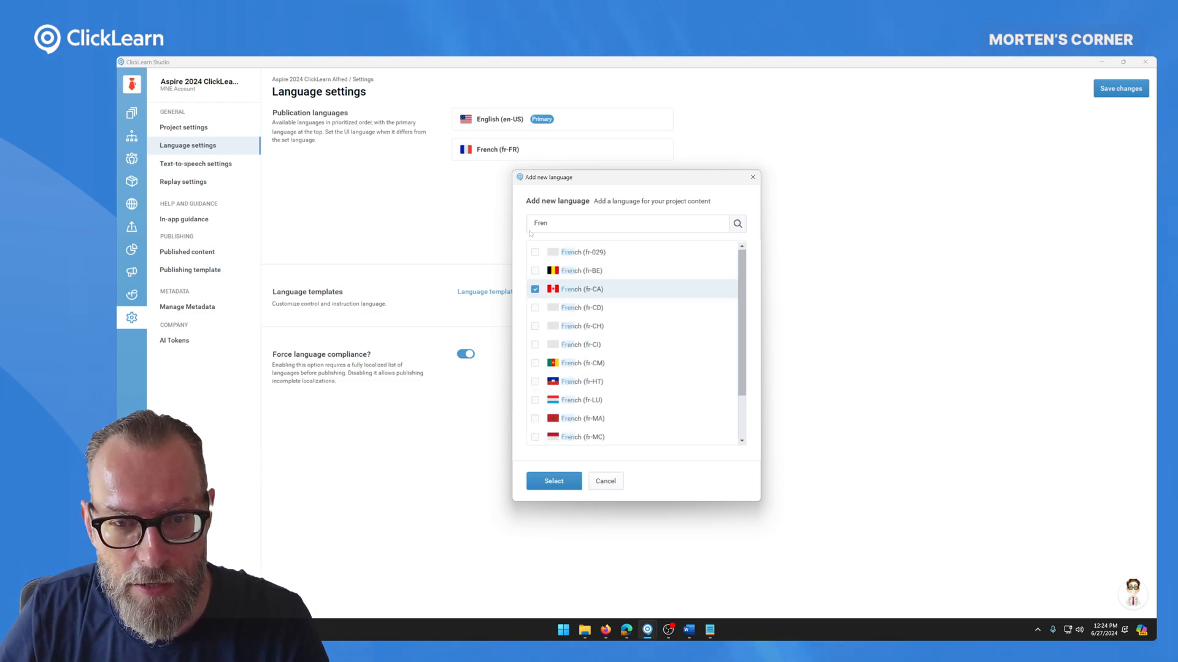
# Include English (en-GB) in the selection, add the chosen languages to the project and save the language settings.
pyautogui.hotkey('ctrl', 'a')
pyautogui.write('gb')
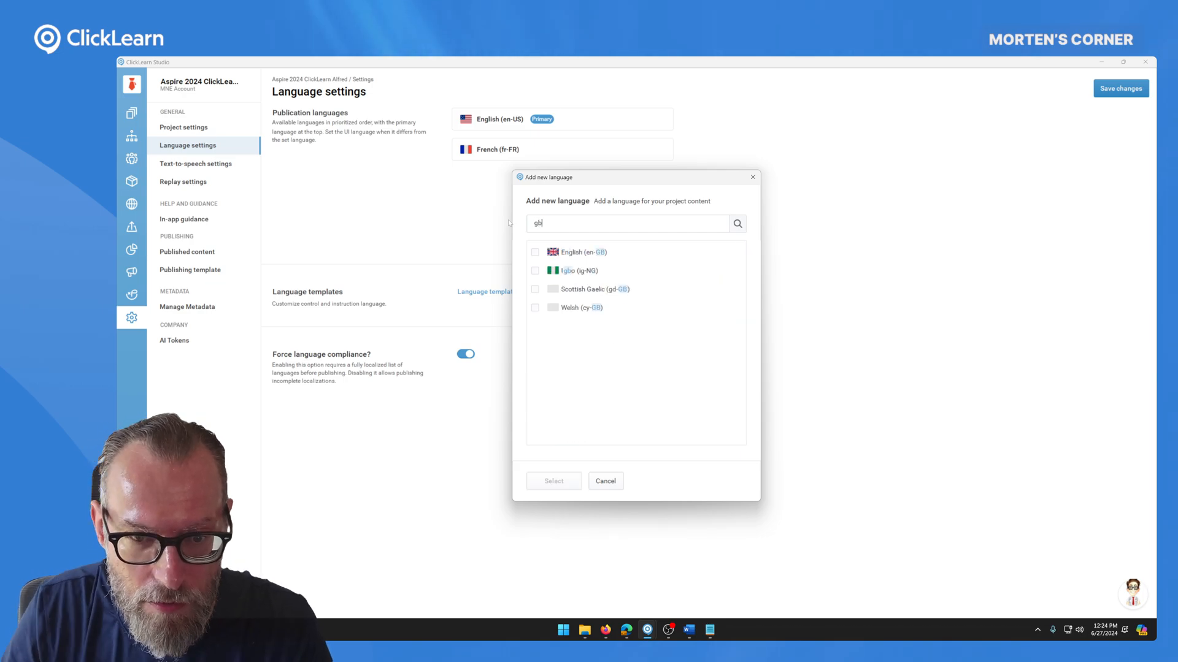
pyautogui.click(534, 252)
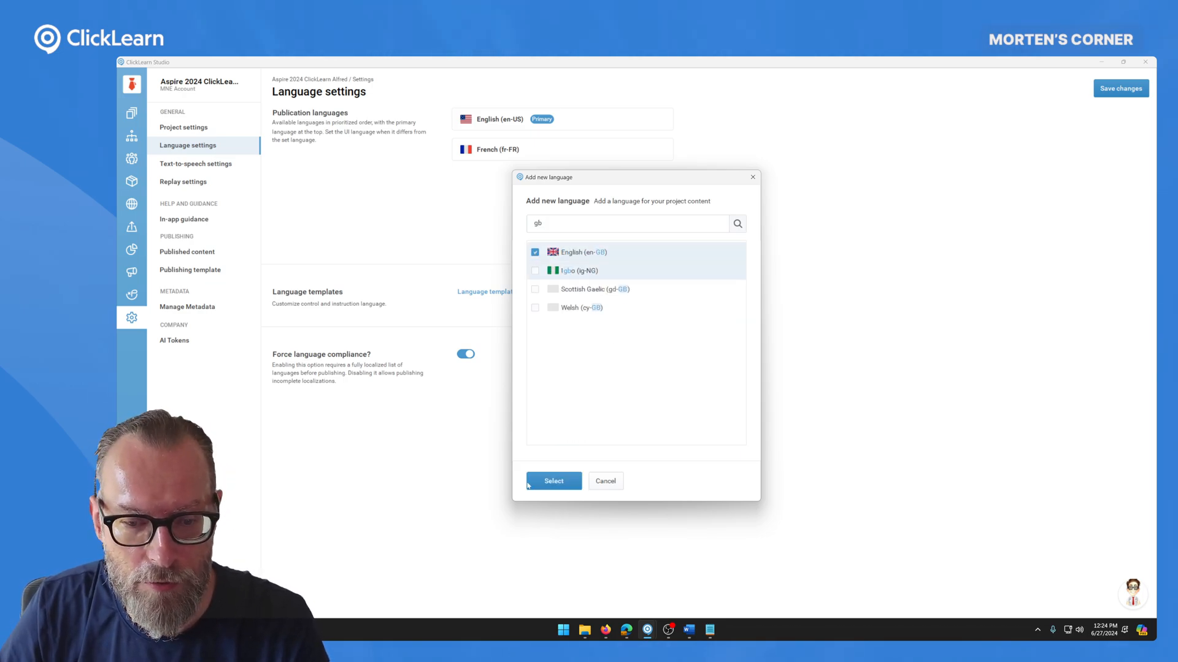
pyautogui.click(529, 485)
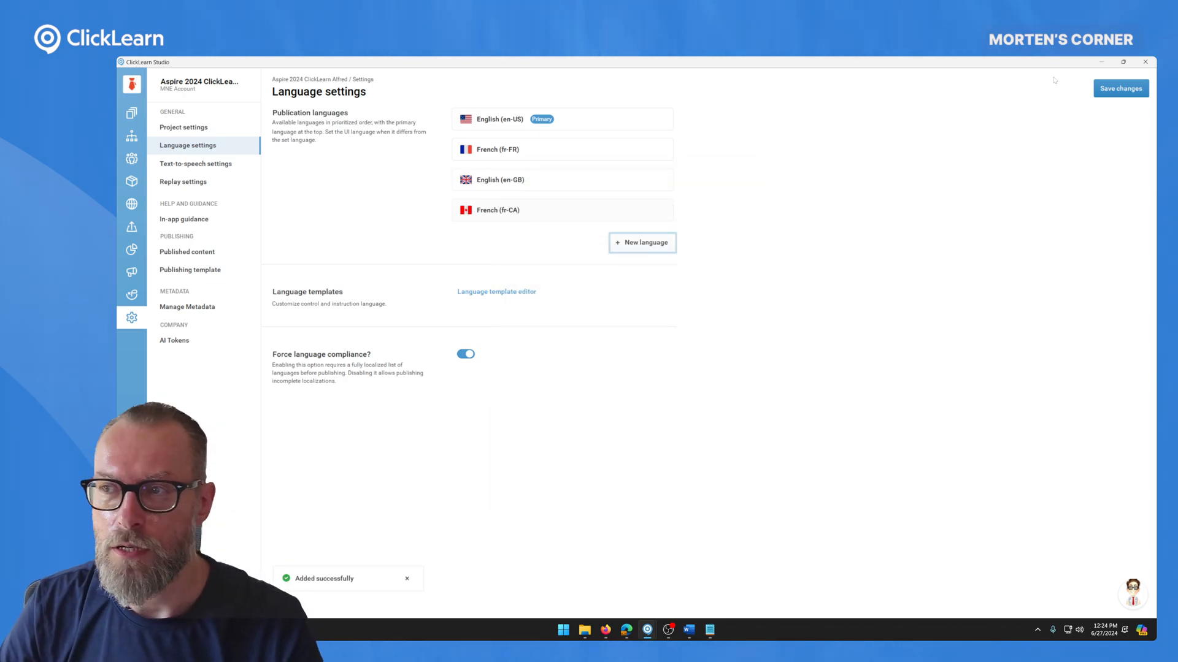
pyautogui.click(1120, 88)
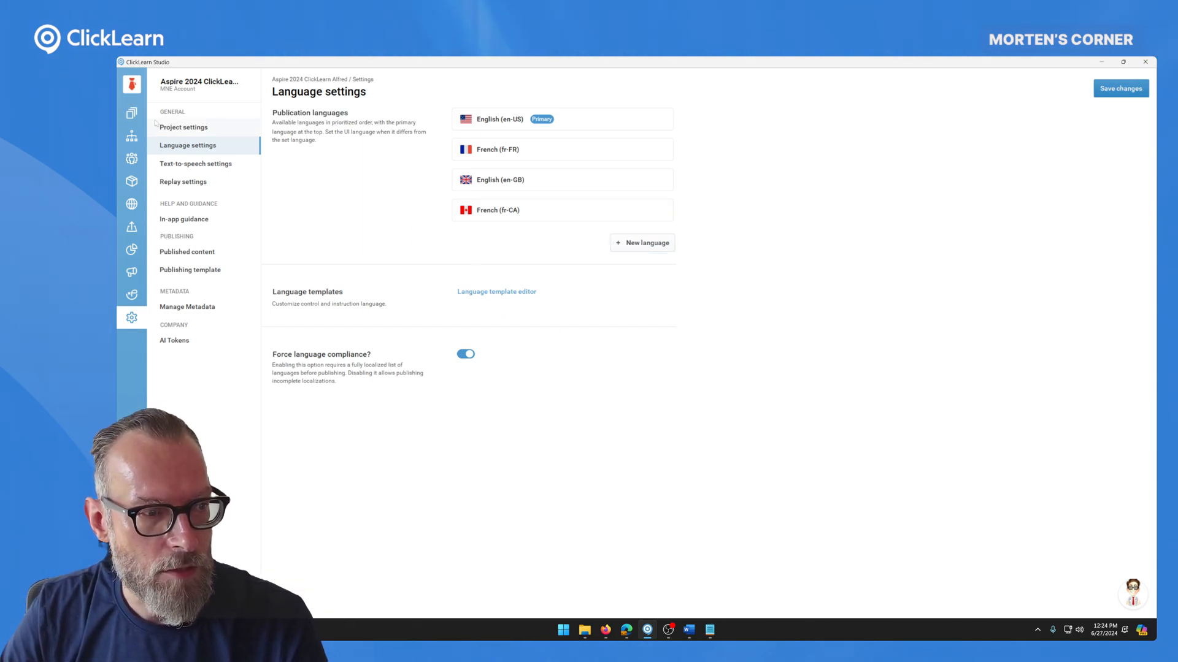
# Return to the project's language settings and open the language template editor.
pyautogui.click(131, 113)
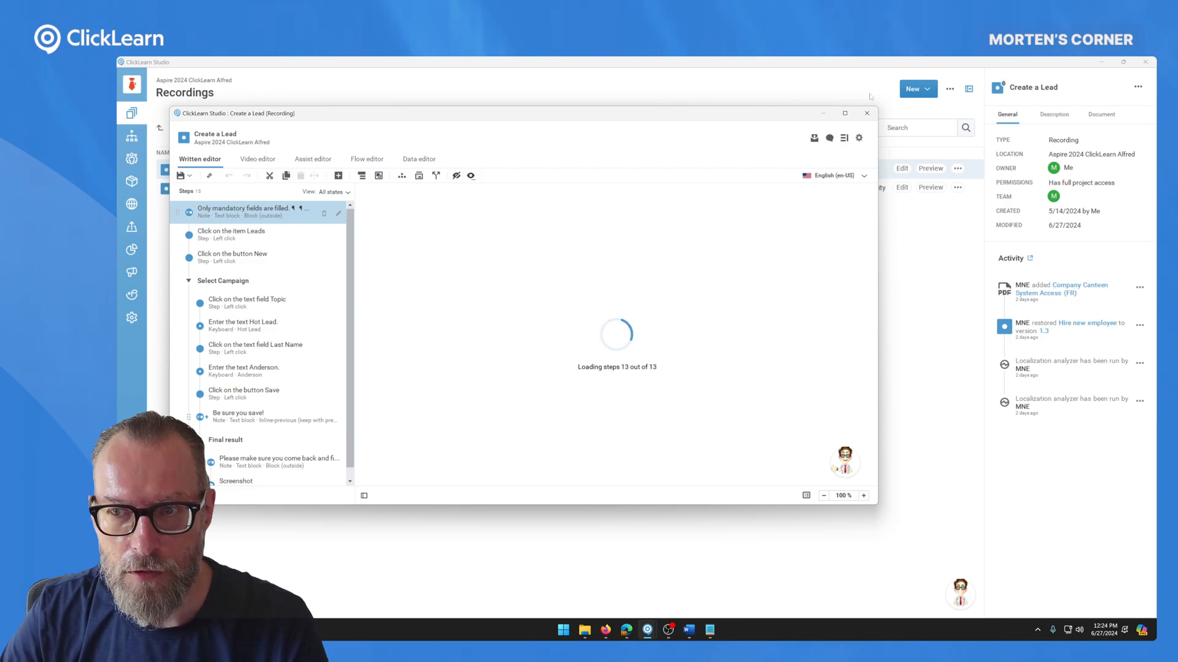
pyautogui.click(864, 113)
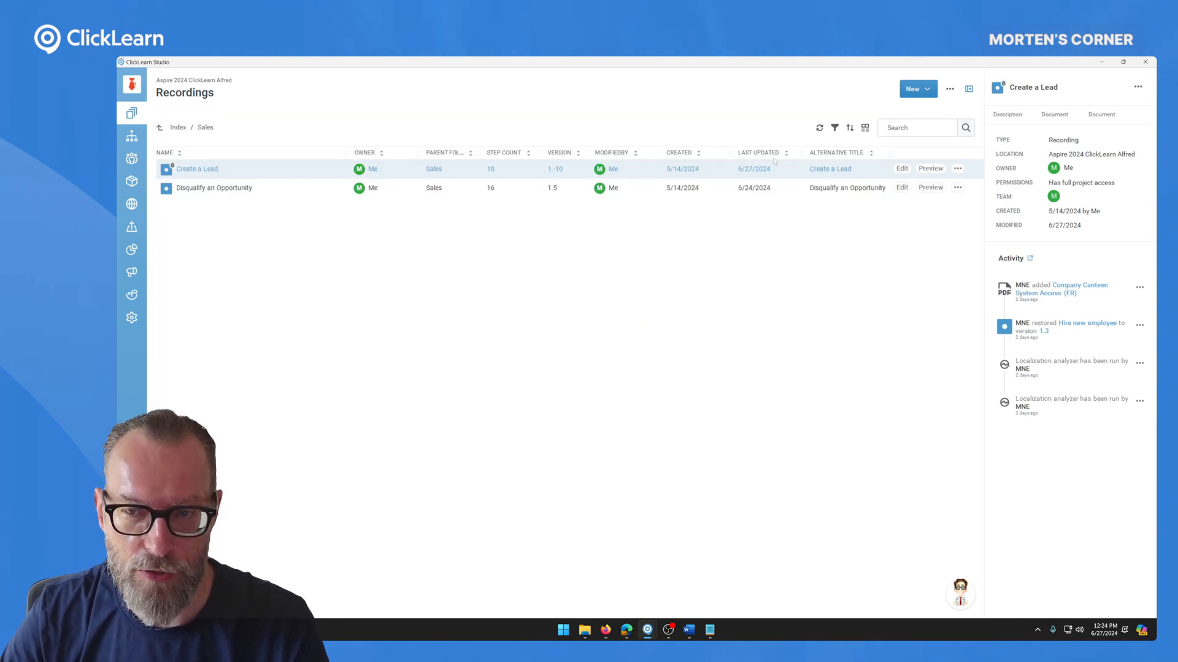
pyautogui.click(142, 317)
pyautogui.click(213, 147)
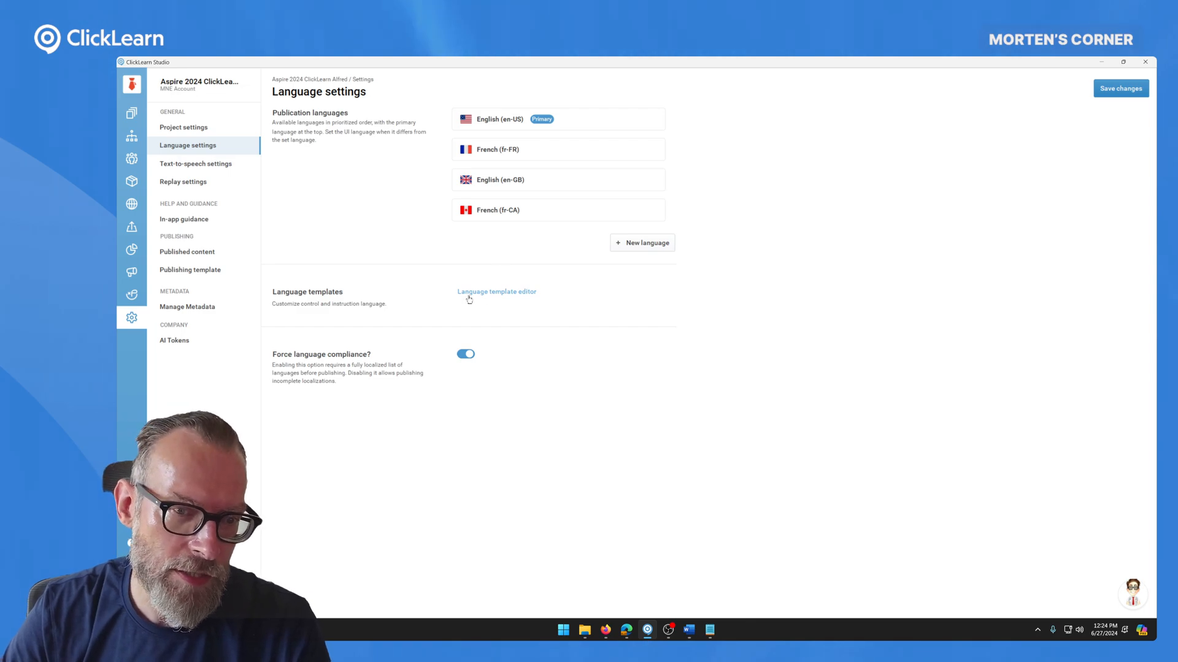
pyautogui.click(490, 294)
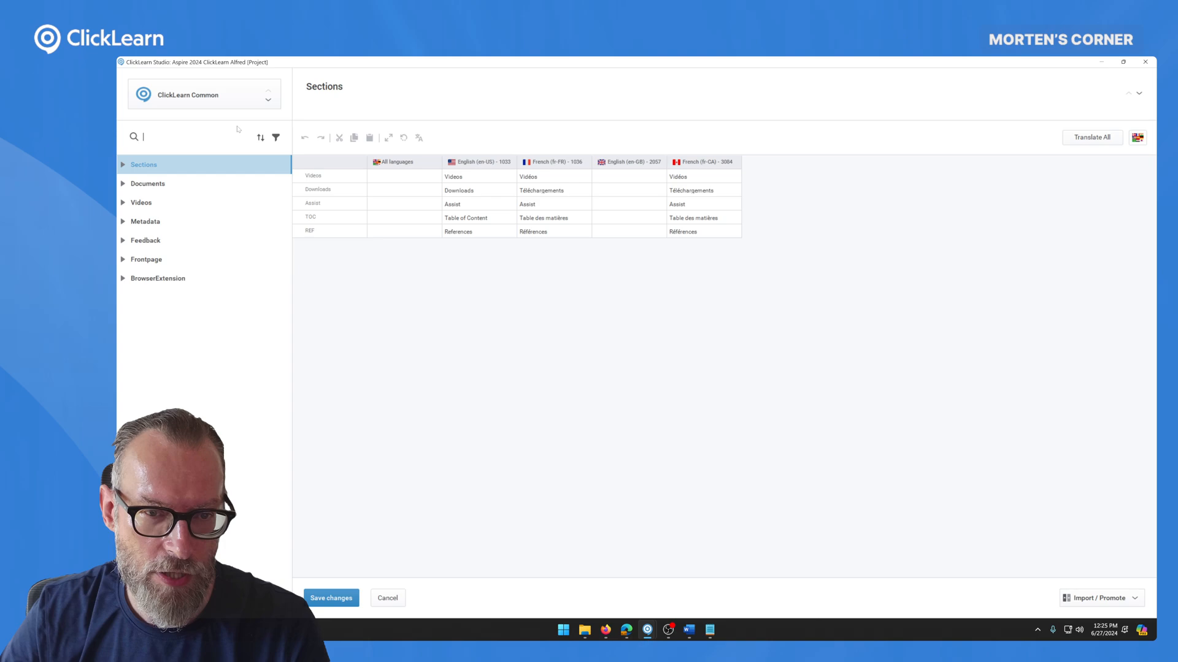
# Switch the template editor to the Microsoft Dynamics 365 Customer Engagement connector and open the Lookup item in the Field group.
pyautogui.click(242, 100)
pyautogui.moveTo(883, 282); pyautogui.dragTo(883, 312)
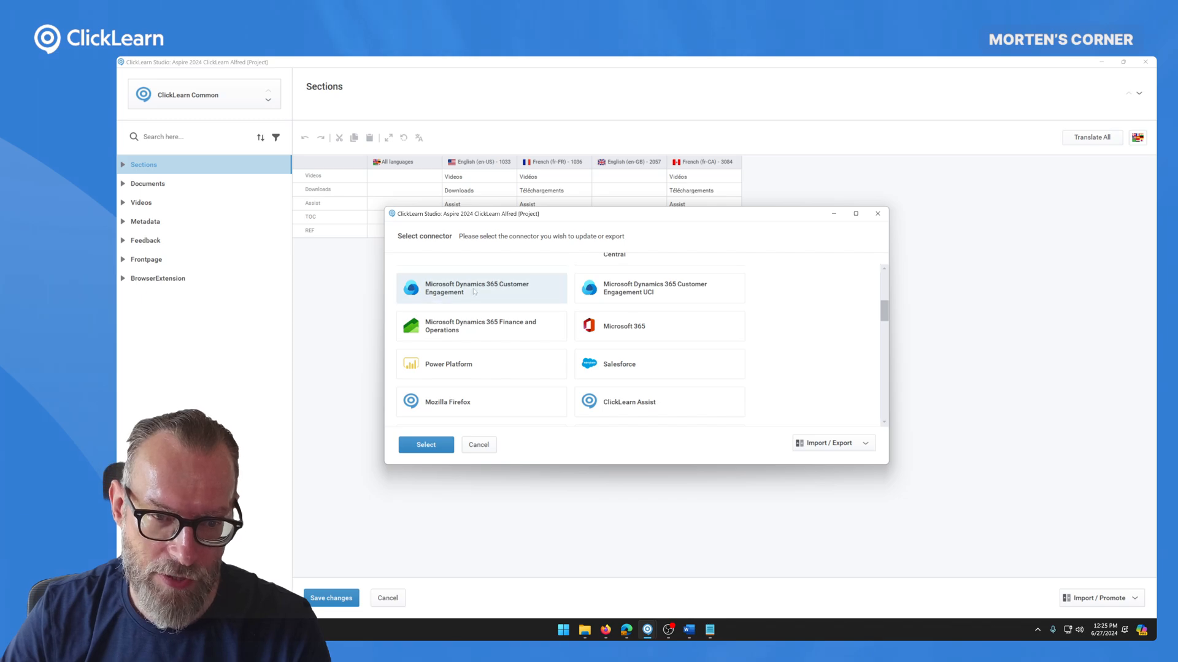
pyautogui.click(454, 294)
pyautogui.click(426, 445)
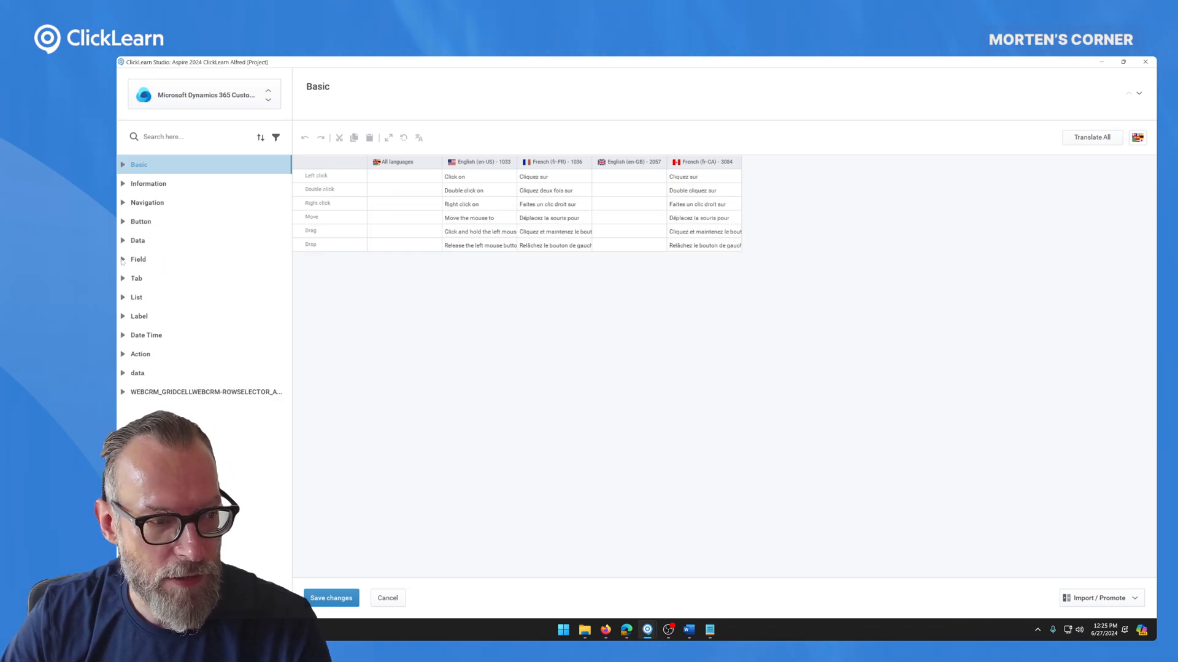
pyautogui.click(122, 260)
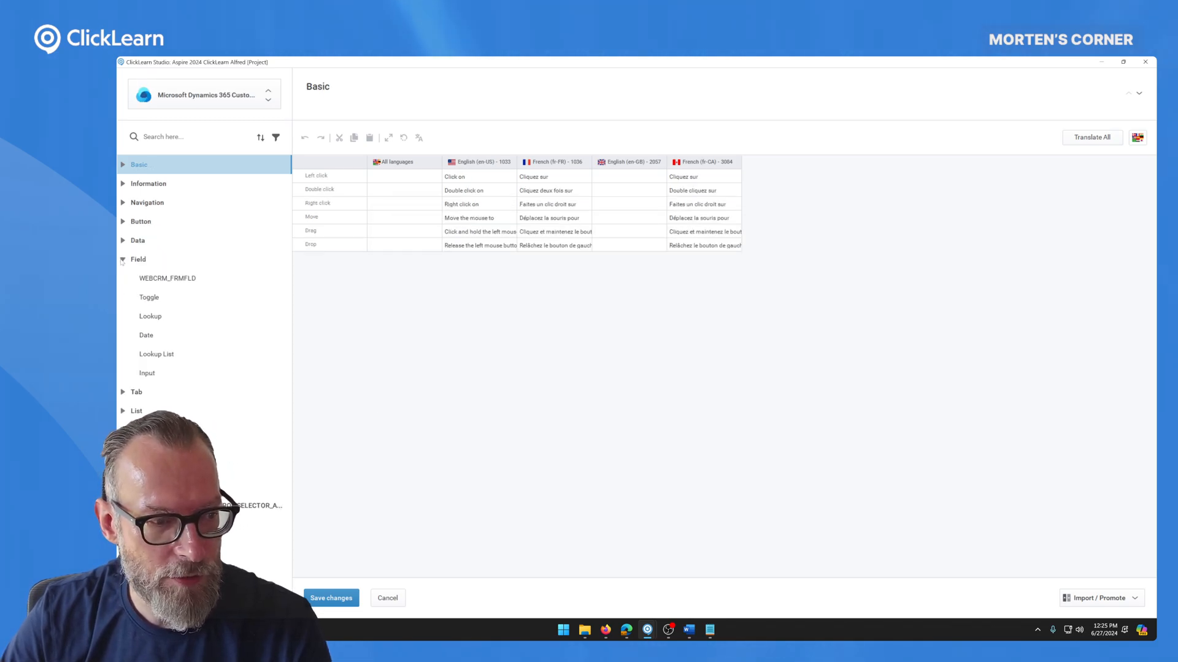
pyautogui.click(151, 318)
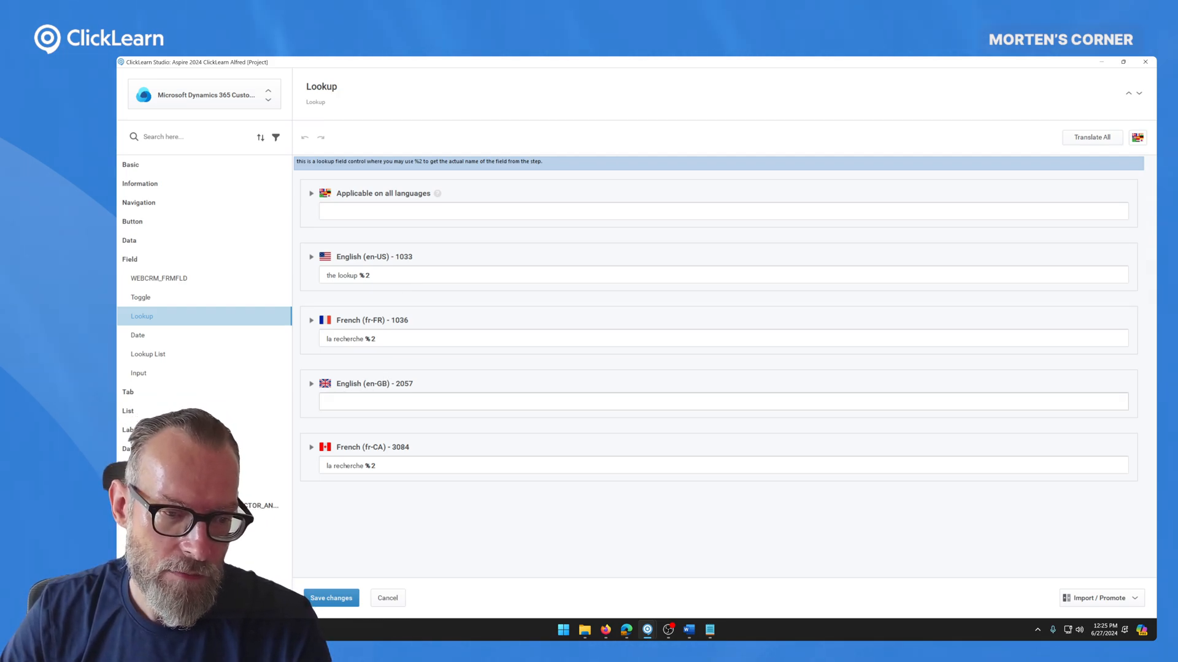
# Expand the Lookup item's English (en-GB) entry to examine its editor and available tags, and collapse it without entering text.
pyautogui.click(460, 405)
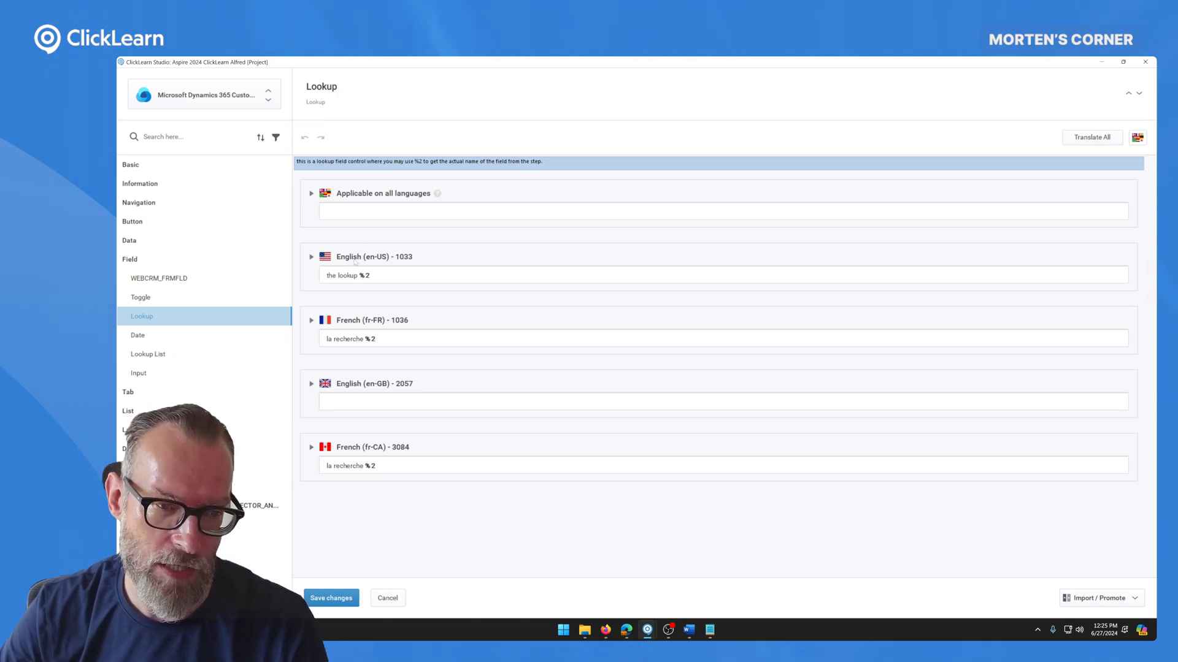
pyautogui.click(404, 402)
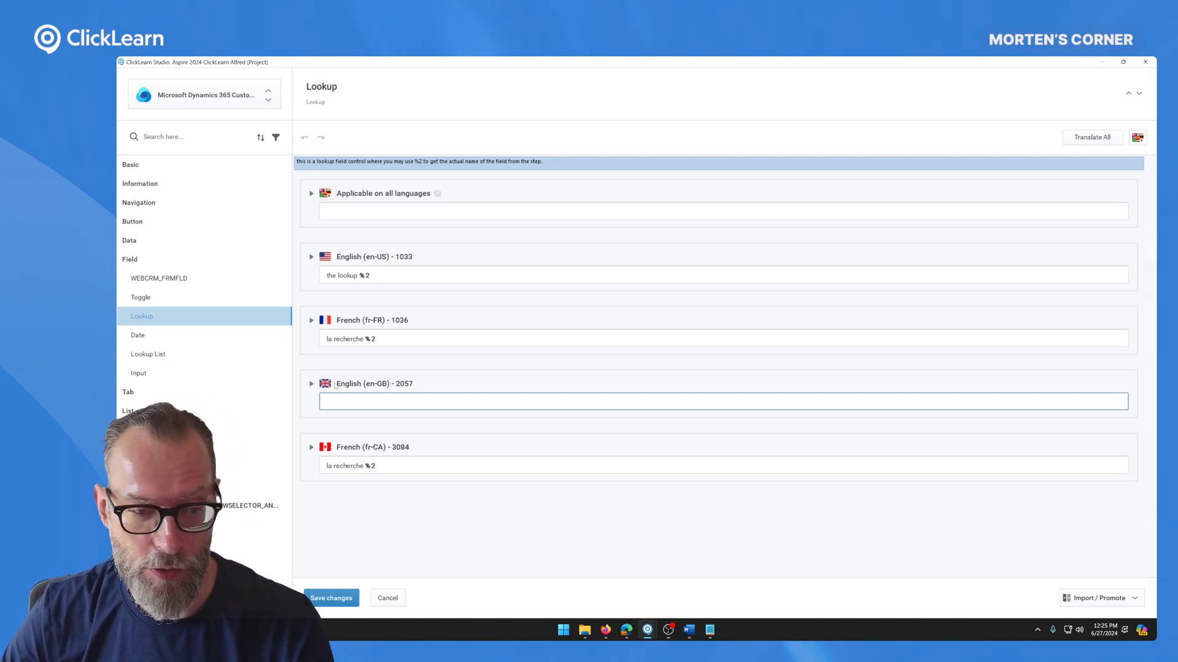
pyautogui.click(312, 383)
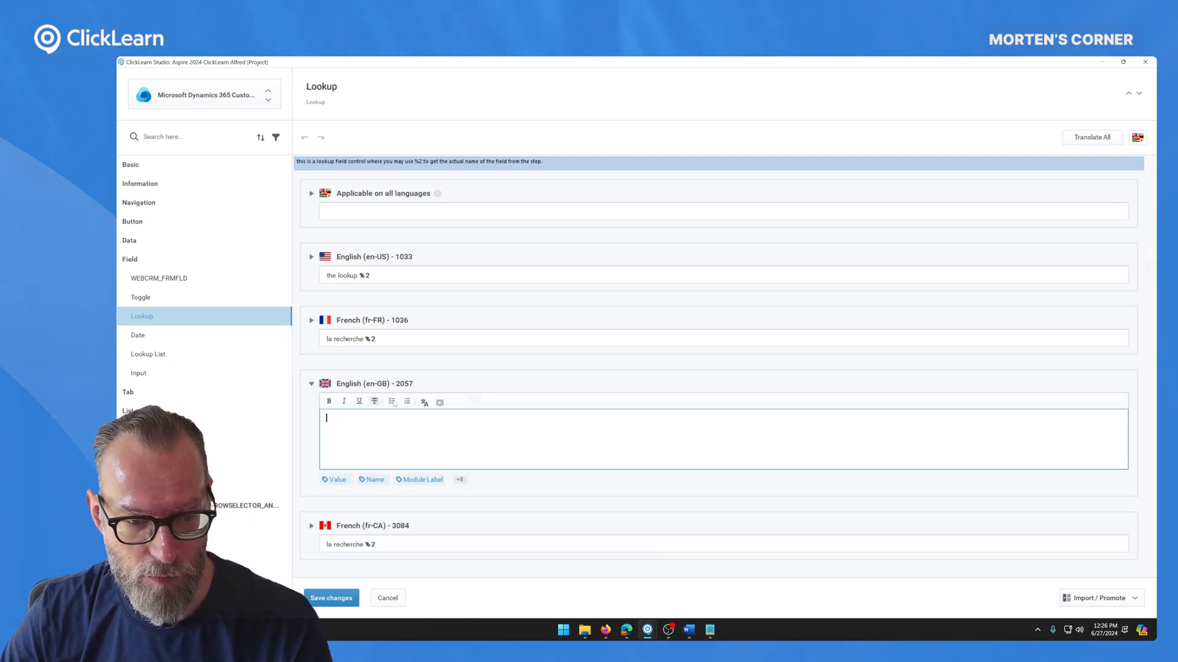
pyautogui.click(311, 384)
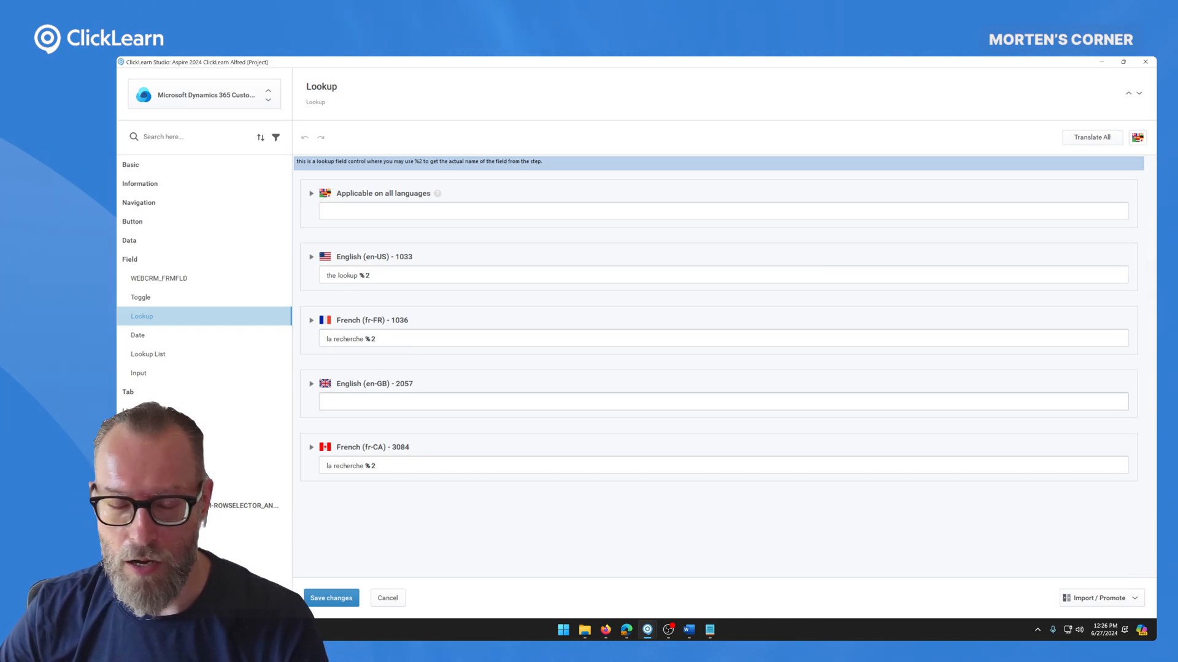
pyautogui.click(603, 402)
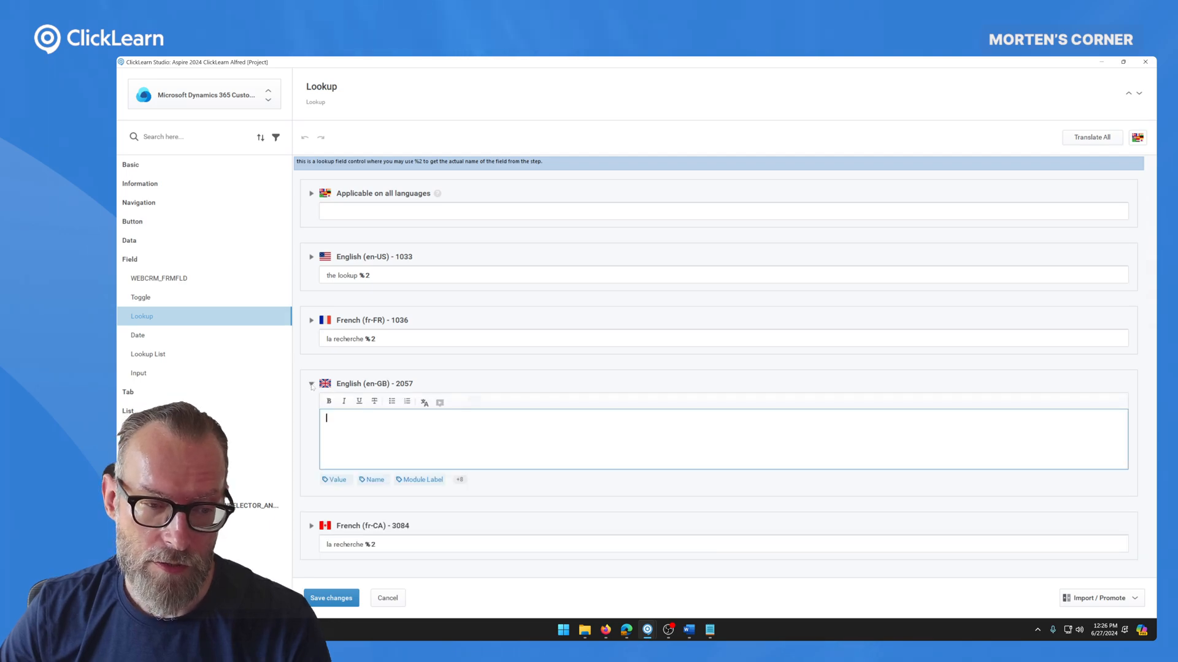
pyautogui.click(603, 383)
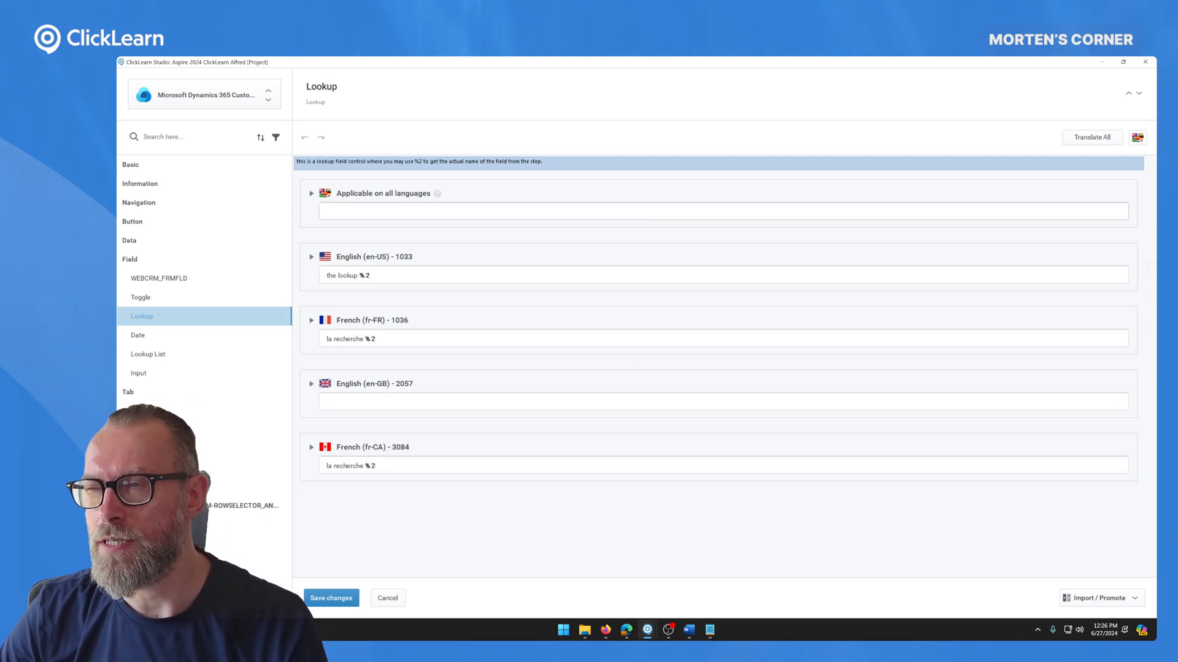
# Translate the Lookup item into all project languages, replacing existing content, and check its English (en-GB) text.
pyautogui.click(1101, 138)
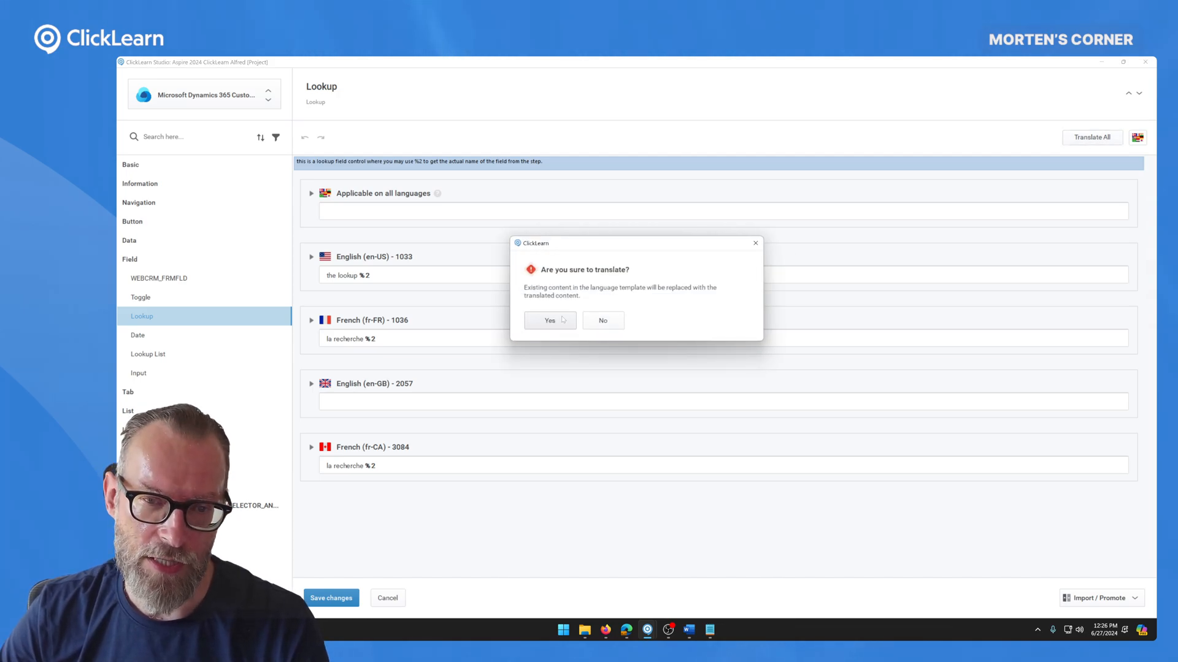
pyautogui.click(563, 319)
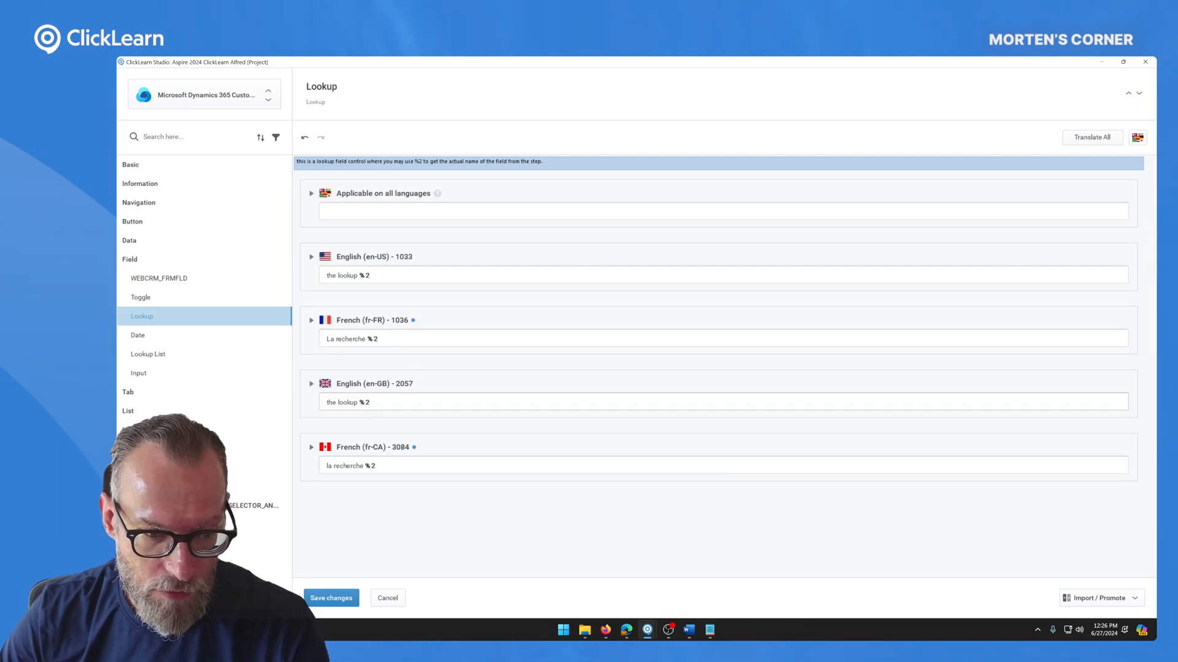
pyautogui.click(429, 402)
pyautogui.click(429, 403)
pyautogui.hotkey('ctrl', 'a')
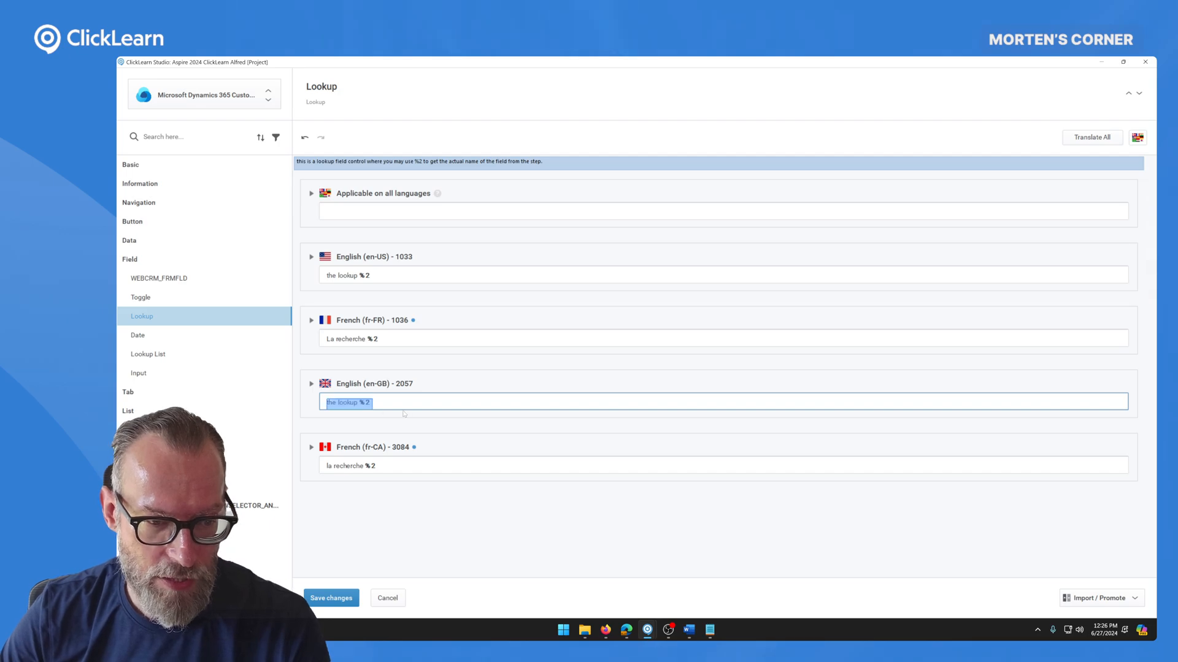
pyautogui.press('End')
pyautogui.hotkey('ctrl', 'a')
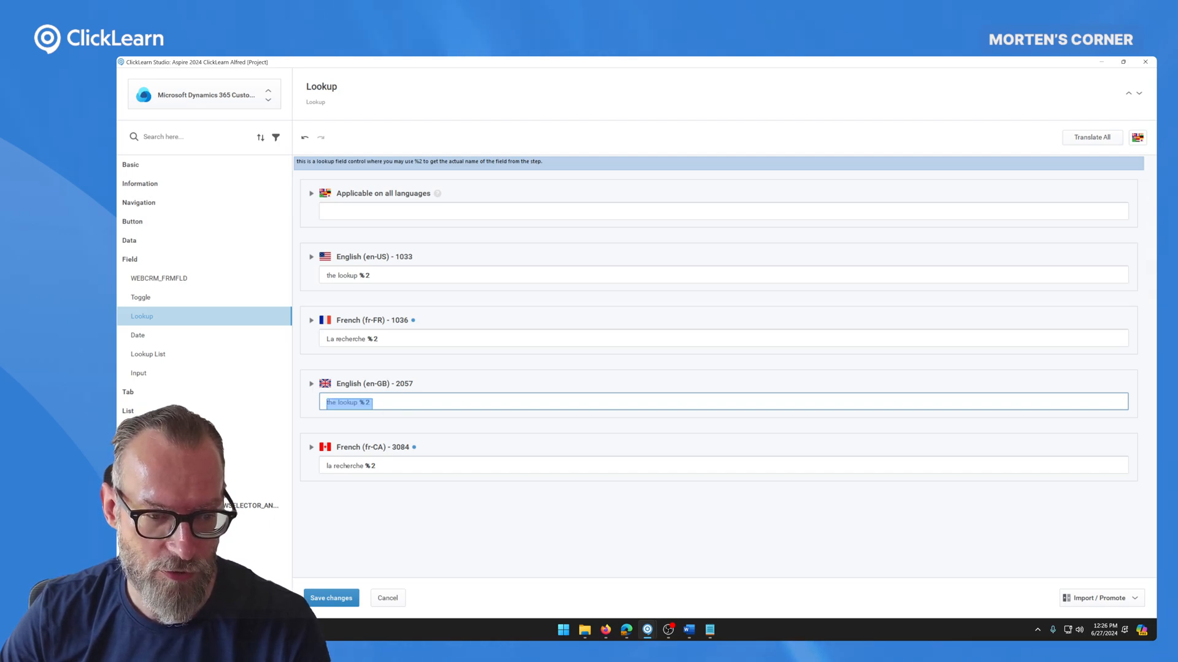
pyautogui.press('End')
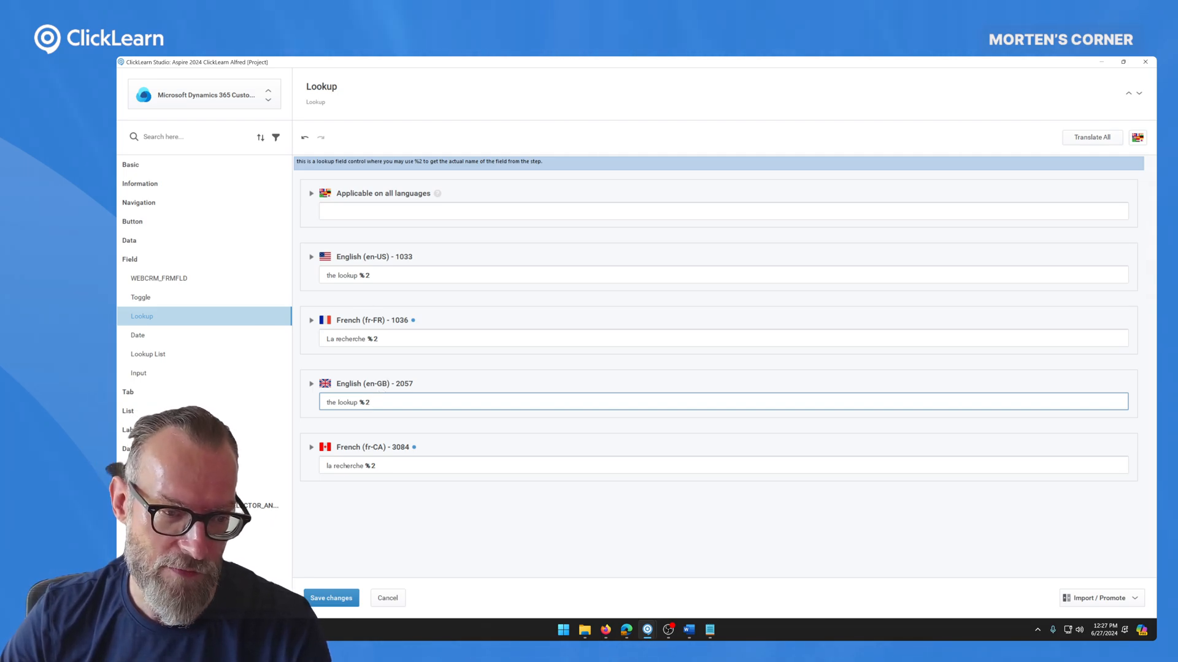
pyautogui.hotkey('ctrl', 'a')
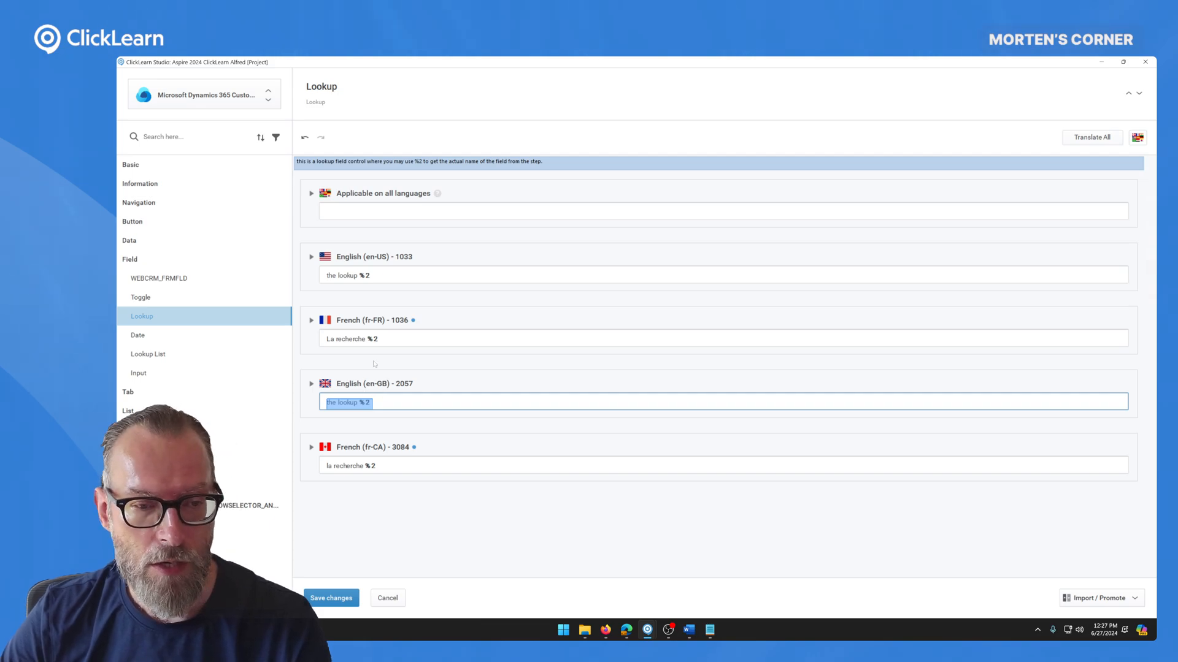
# Compare the Lookup item's English (en-US) source text with its English (en-GB) text.
pyautogui.click(312, 257)
pyautogui.click(311, 257)
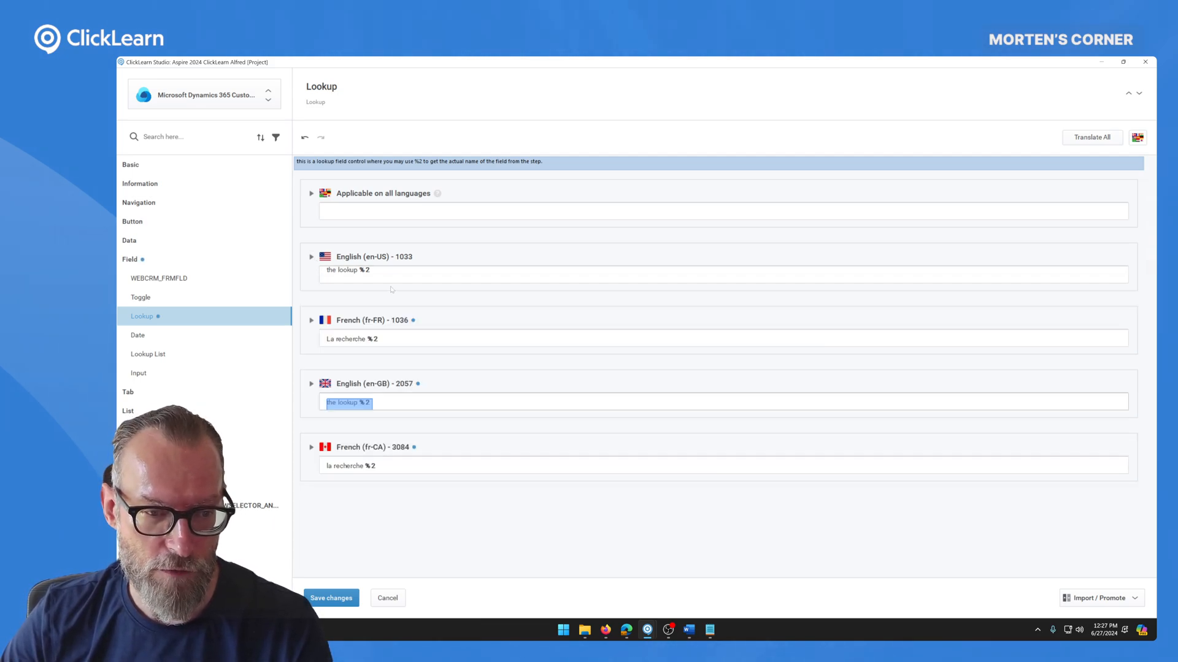
pyautogui.click(391, 276)
pyautogui.click(399, 402)
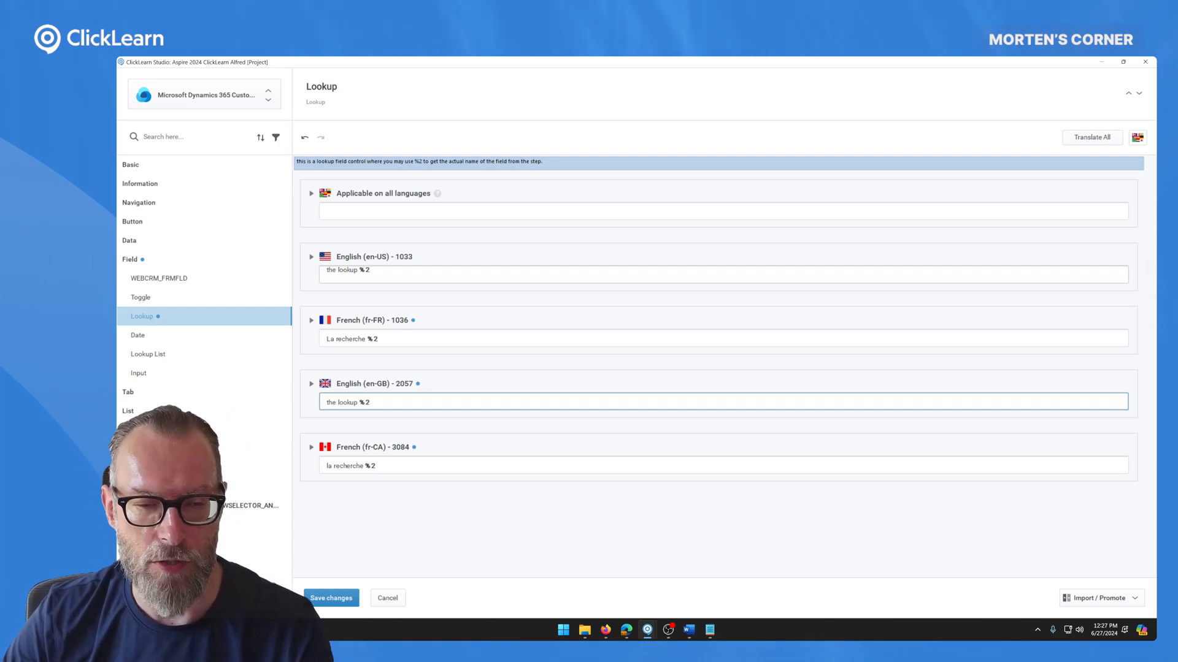
pyautogui.click(327, 275)
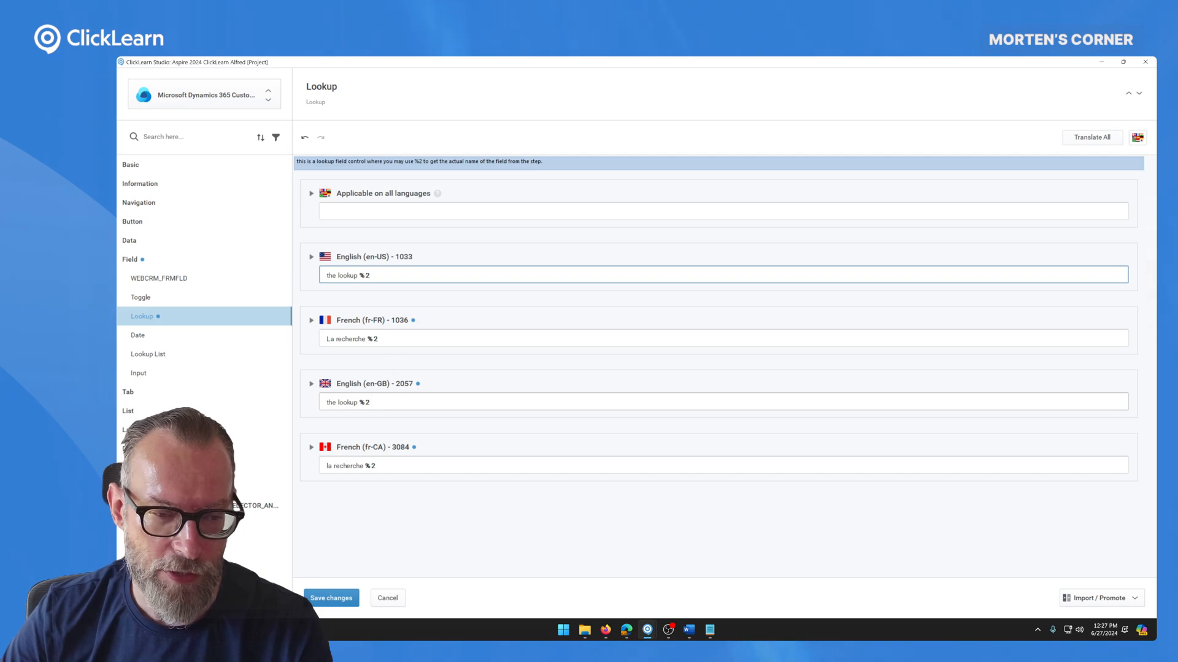
pyautogui.hotkey('ctrl', 'a')
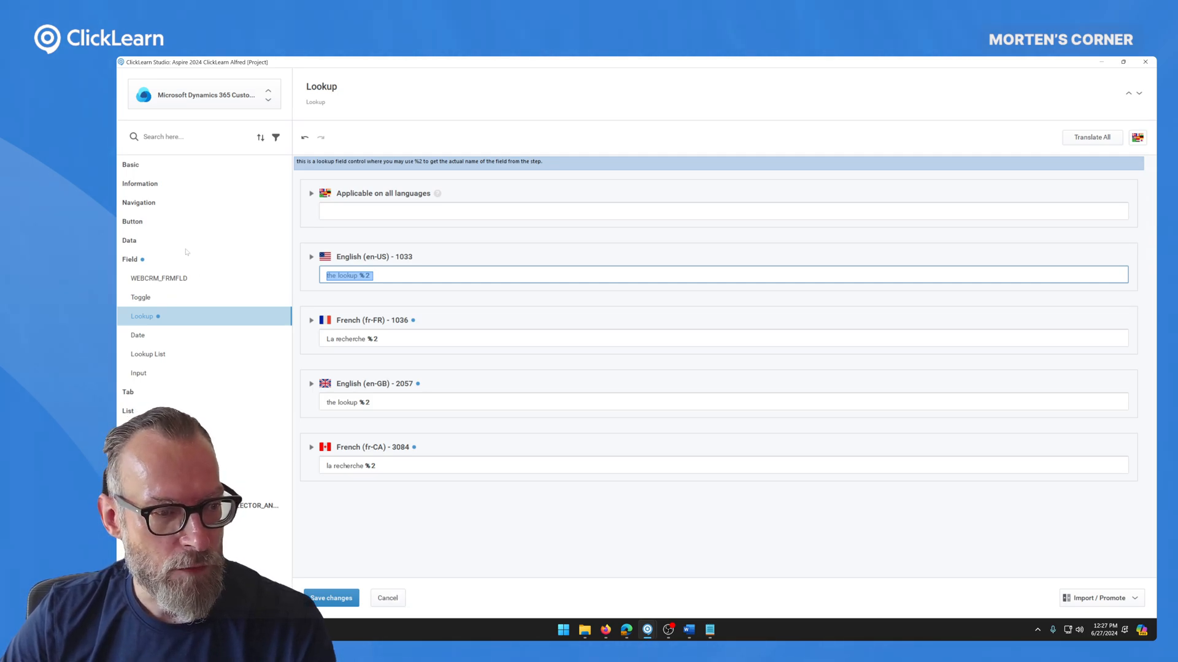
# Open the Field group overview and translate all of its items into the project languages.
pyautogui.click(154, 264)
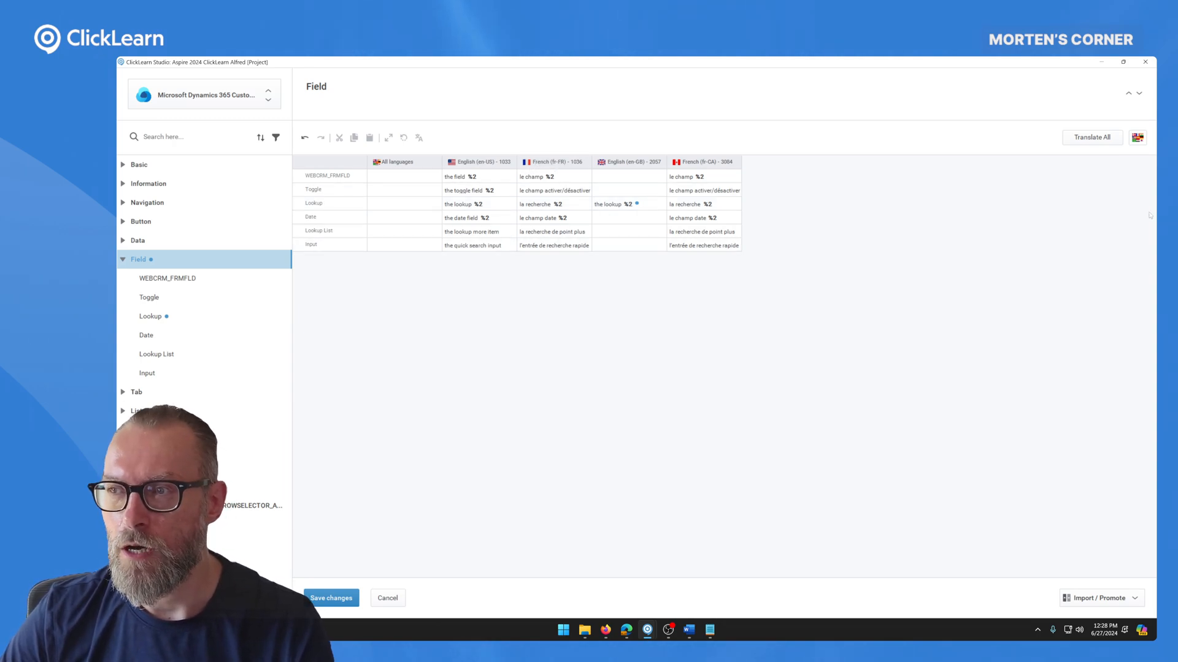
pyautogui.click(1080, 141)
pyautogui.click(554, 321)
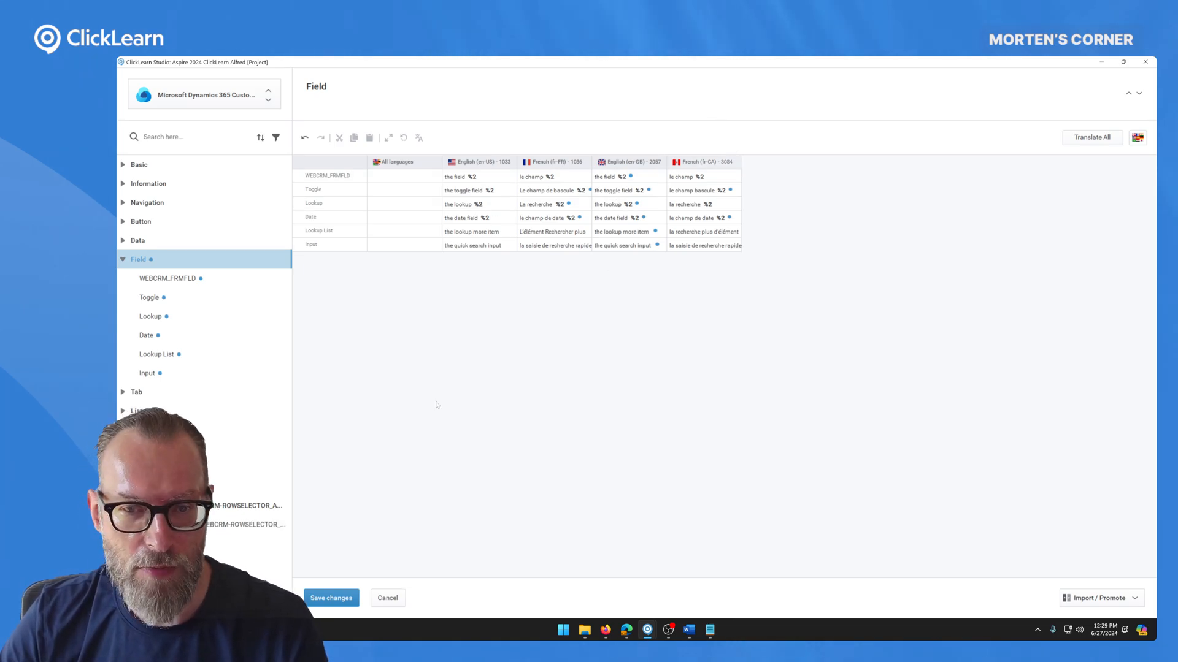
# Translate the WEBCRM_GRIDCELLWEBCRM-ROWSELECTOR_ANYROW item into all project languages, and leave the template editor discarding all changes.
pyautogui.click(242, 526)
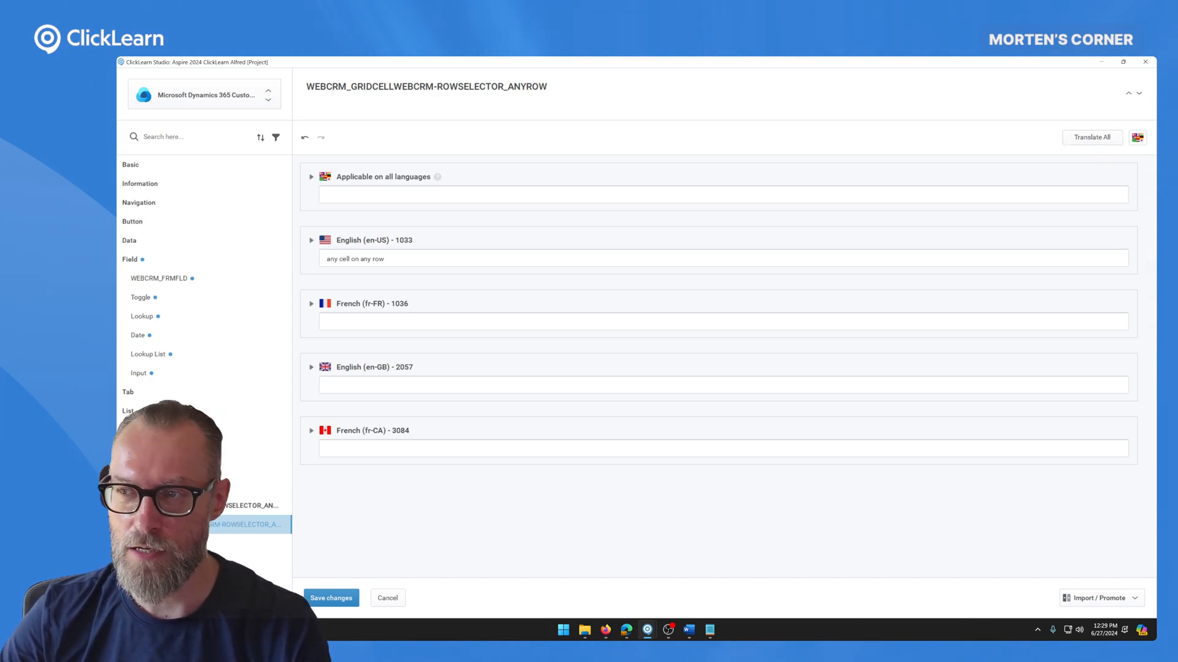
pyautogui.click(1087, 137)
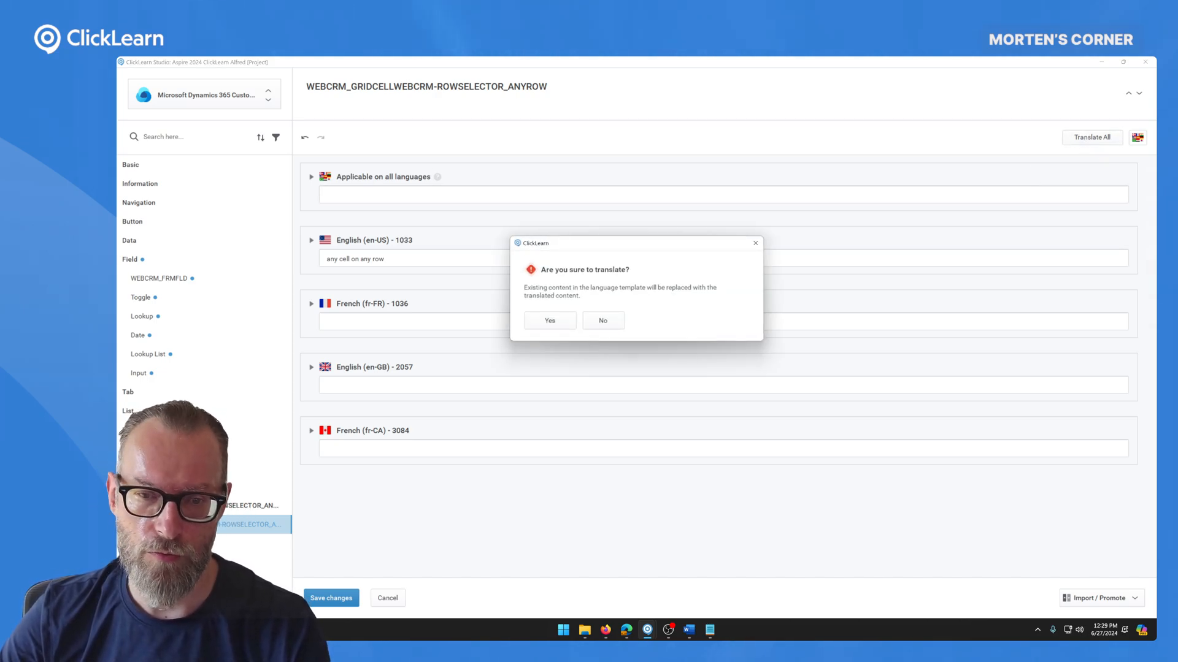
pyautogui.click(550, 320)
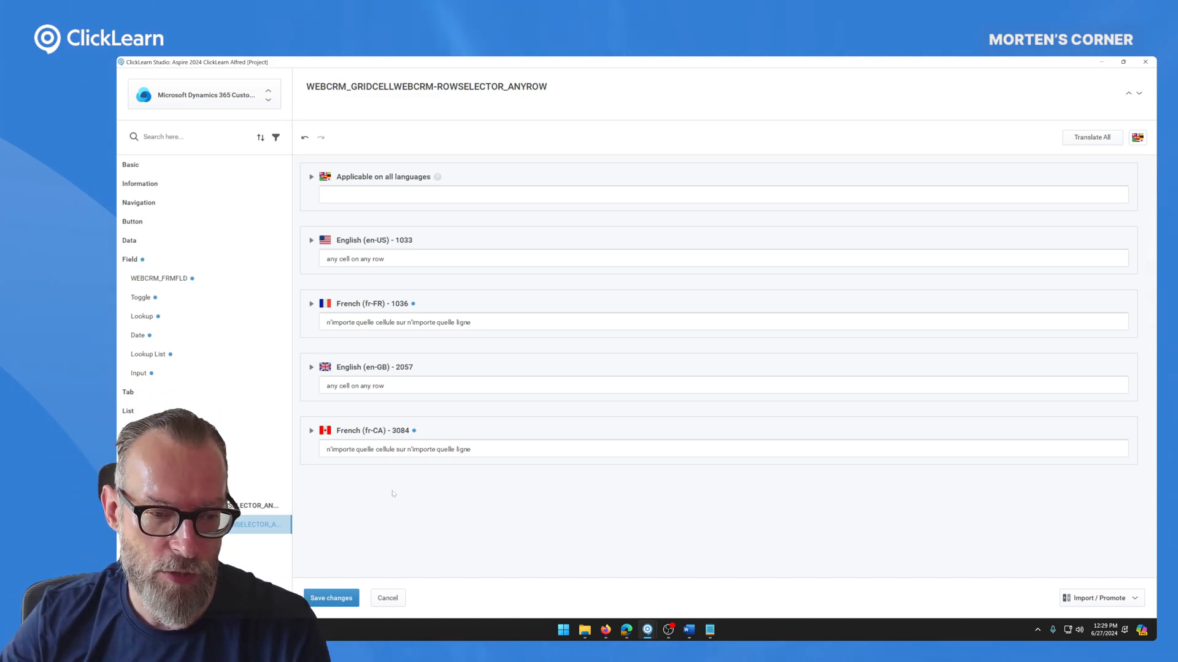
pyautogui.click(391, 594)
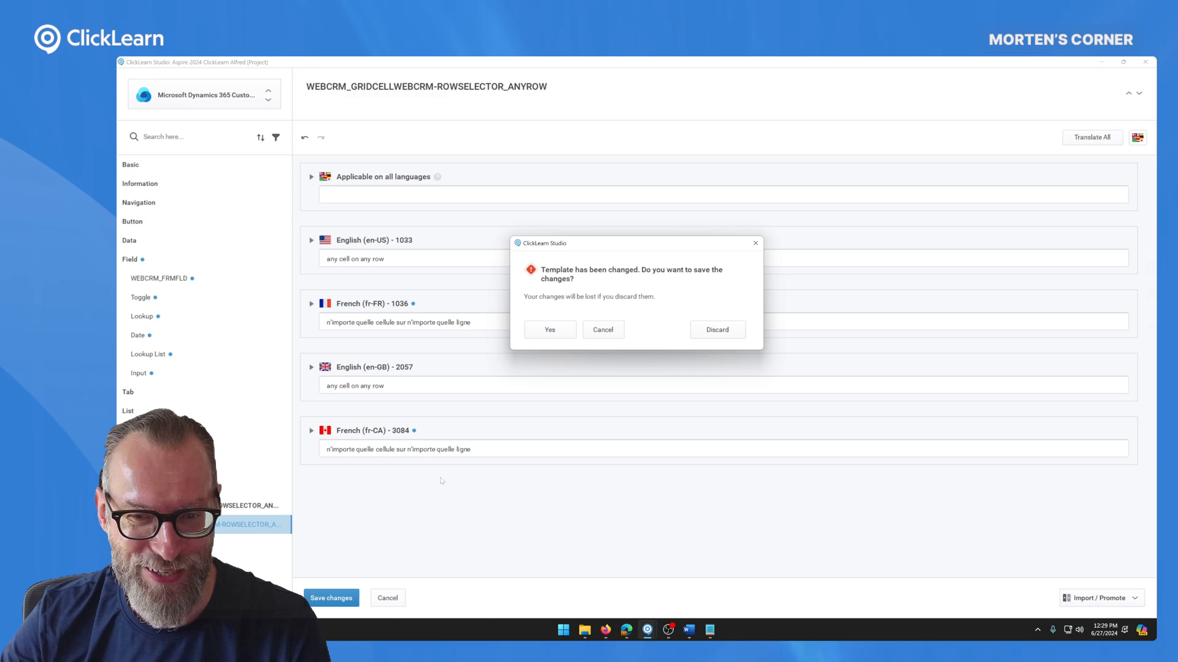
pyautogui.click(707, 326)
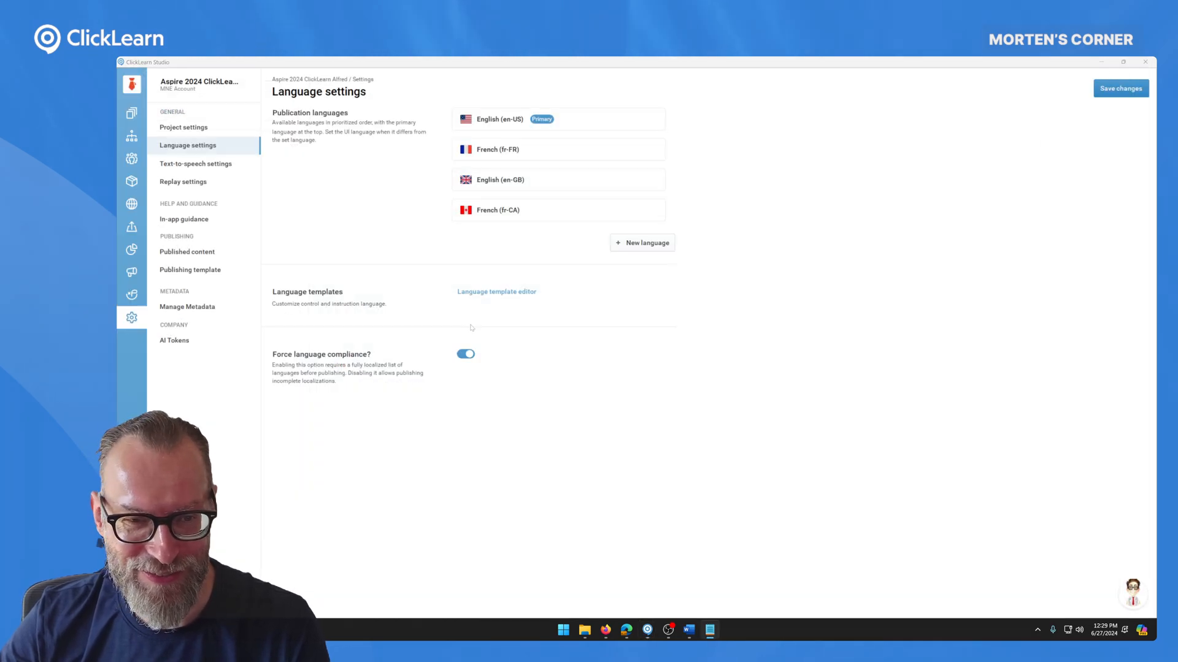
# Look through the full list of languages that can be added to the project, and close it without adding any.
pyautogui.click(644, 243)
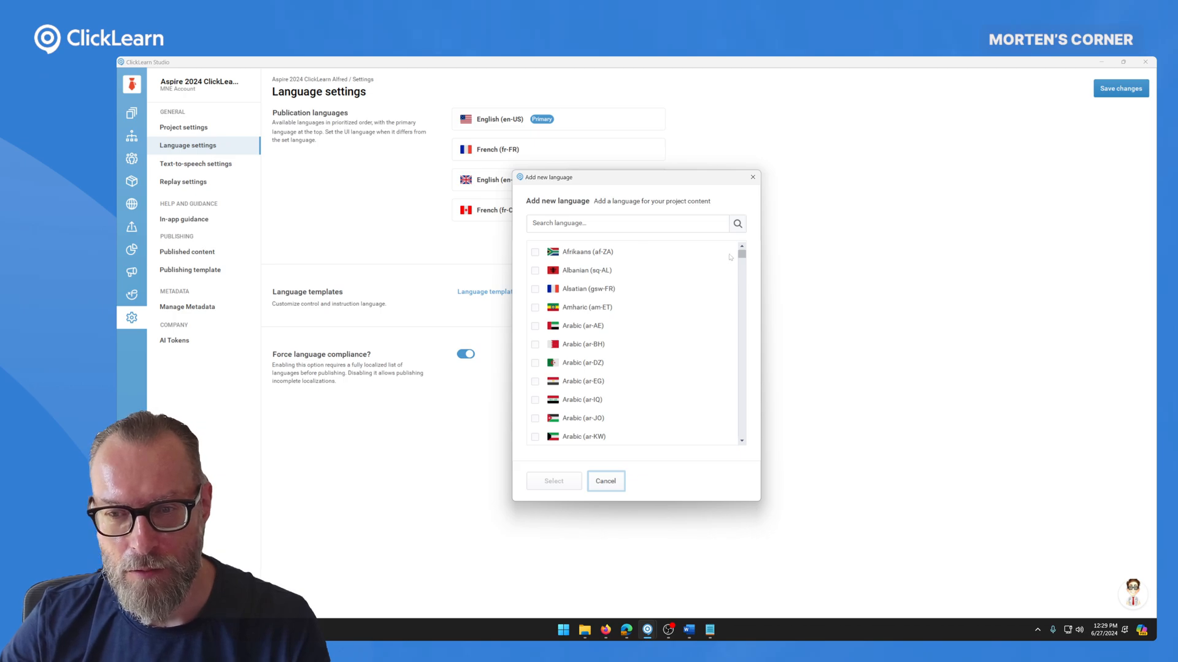
pyautogui.moveTo(741, 256); pyautogui.dragTo(742, 440)
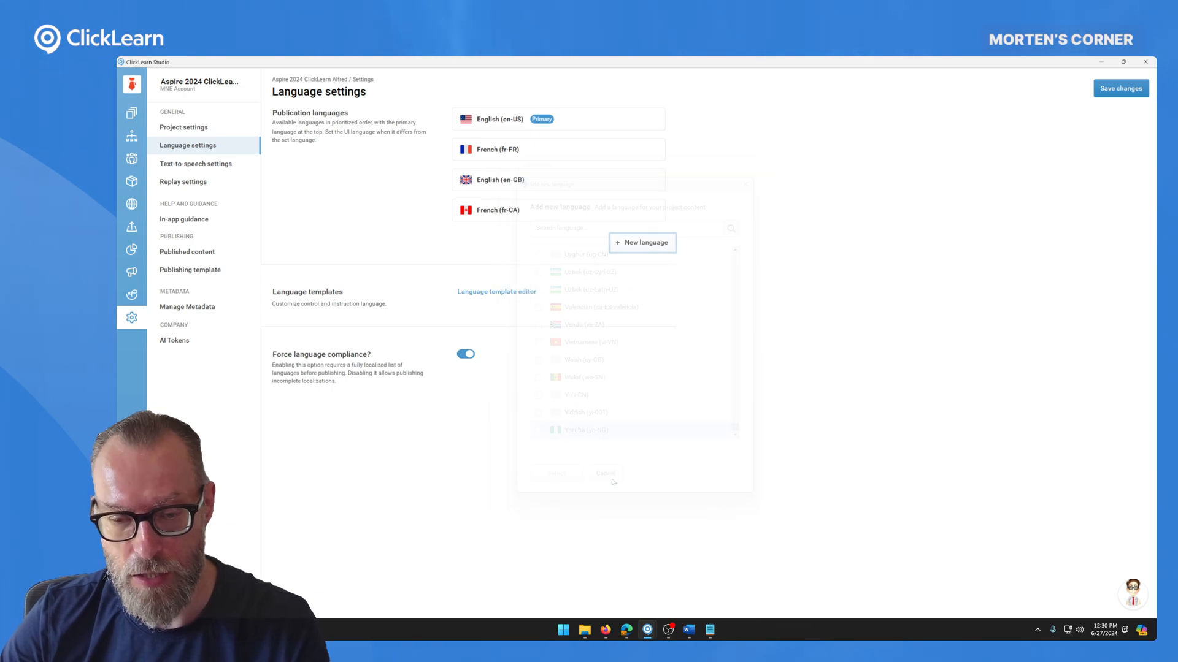
pyautogui.click(606, 482)
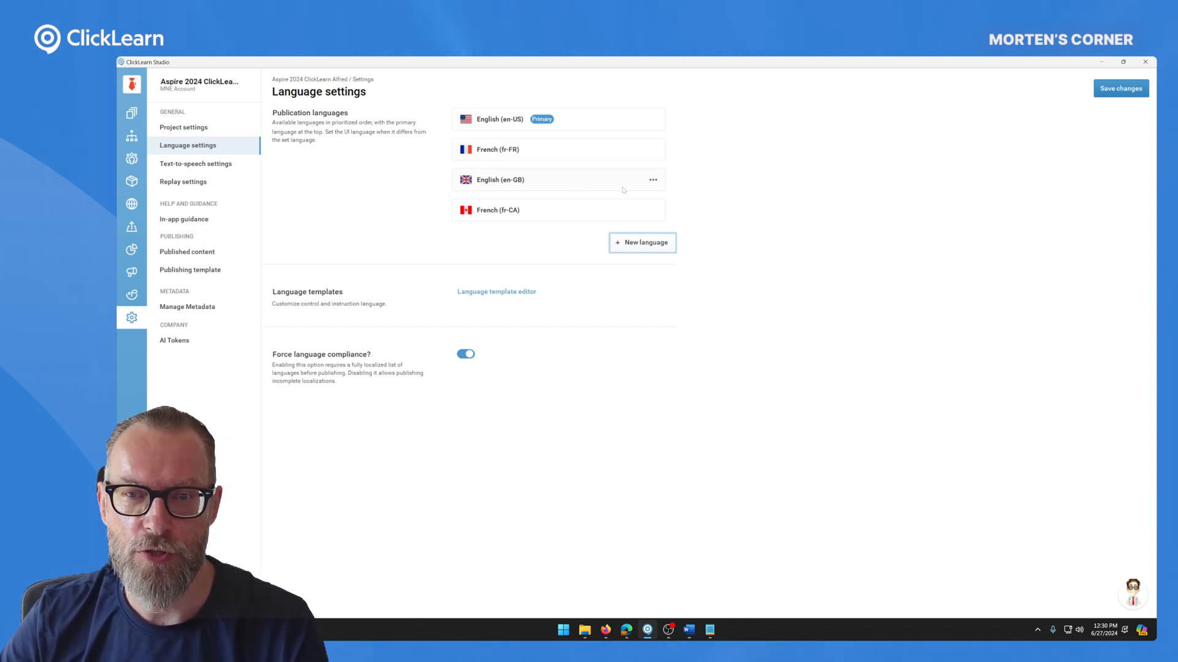
# Try to remove English (en-GB) from the project's publication languages.
pyautogui.click(652, 179)
pyautogui.click(687, 208)
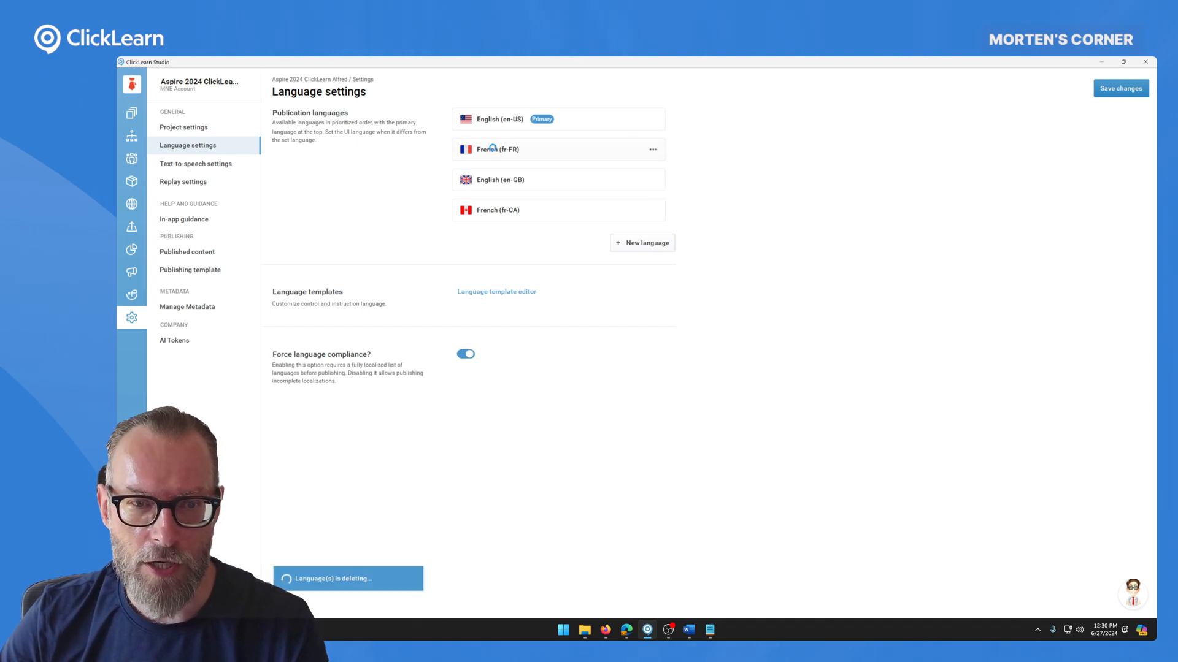
# Set the UI language for French (fr-FR) to English (en-US).
pyautogui.click(653, 149)
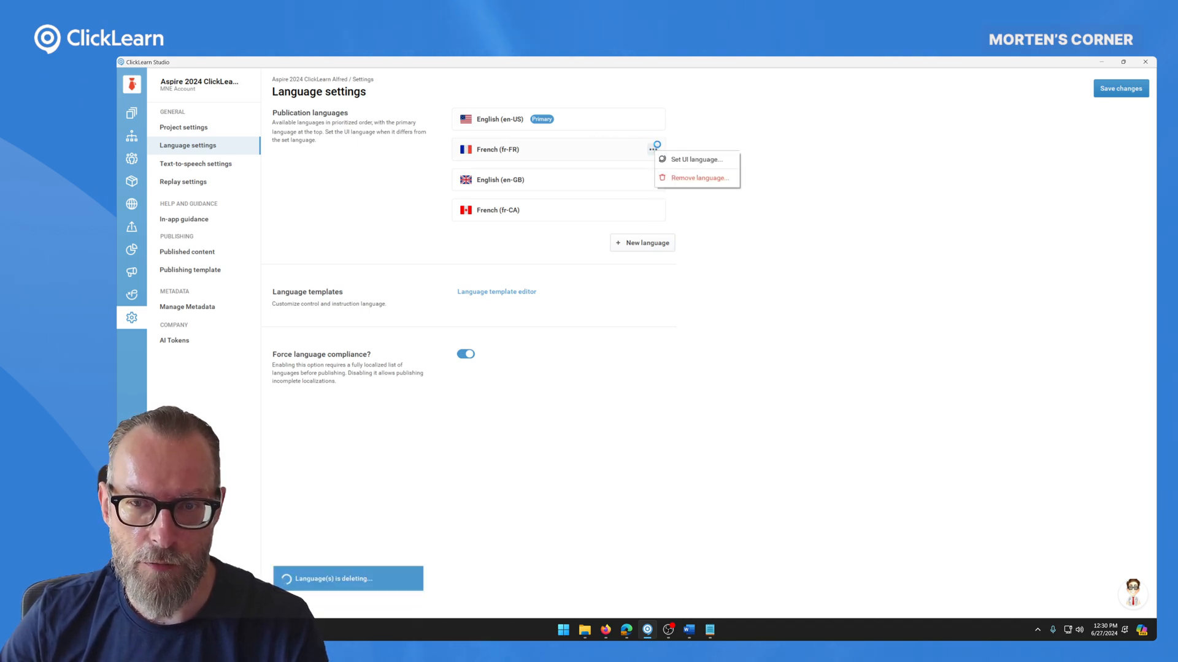
pyautogui.click(685, 161)
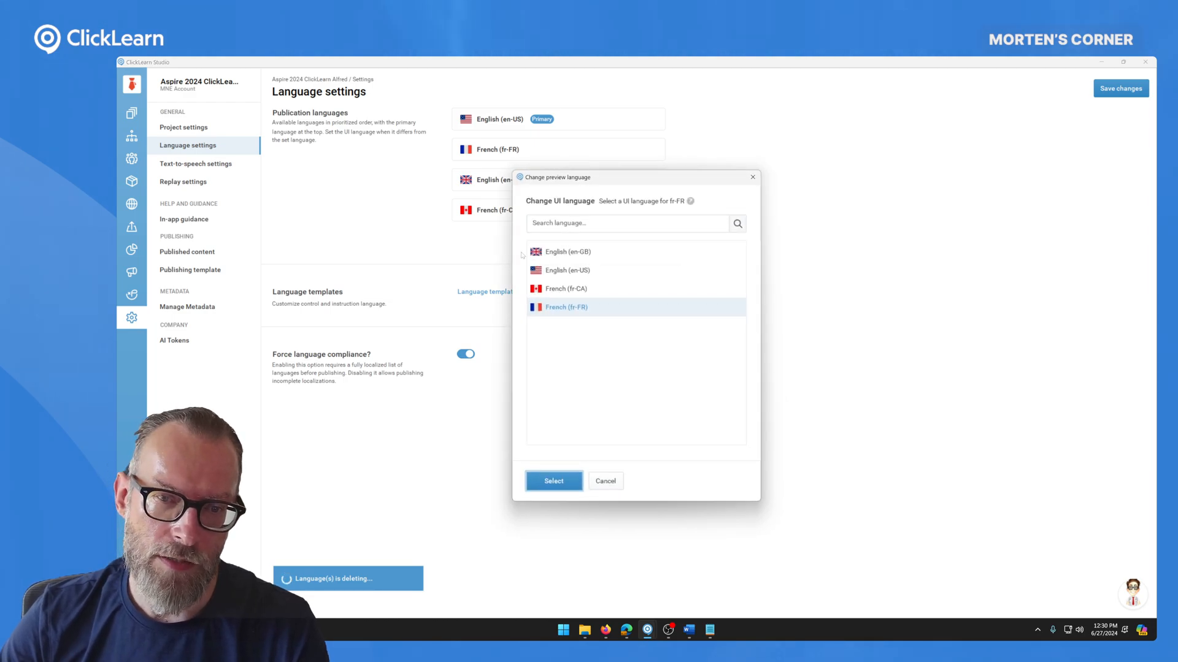
pyautogui.click(573, 271)
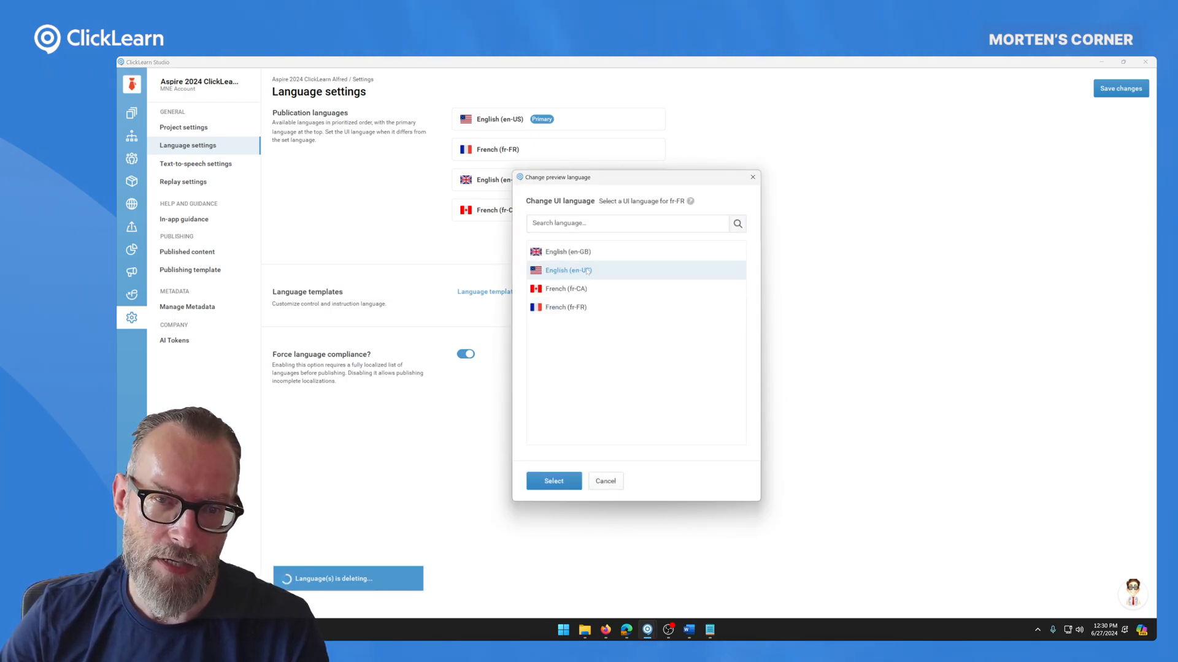
pyautogui.moveTo(604, 184); pyautogui.dragTo(570, 213)
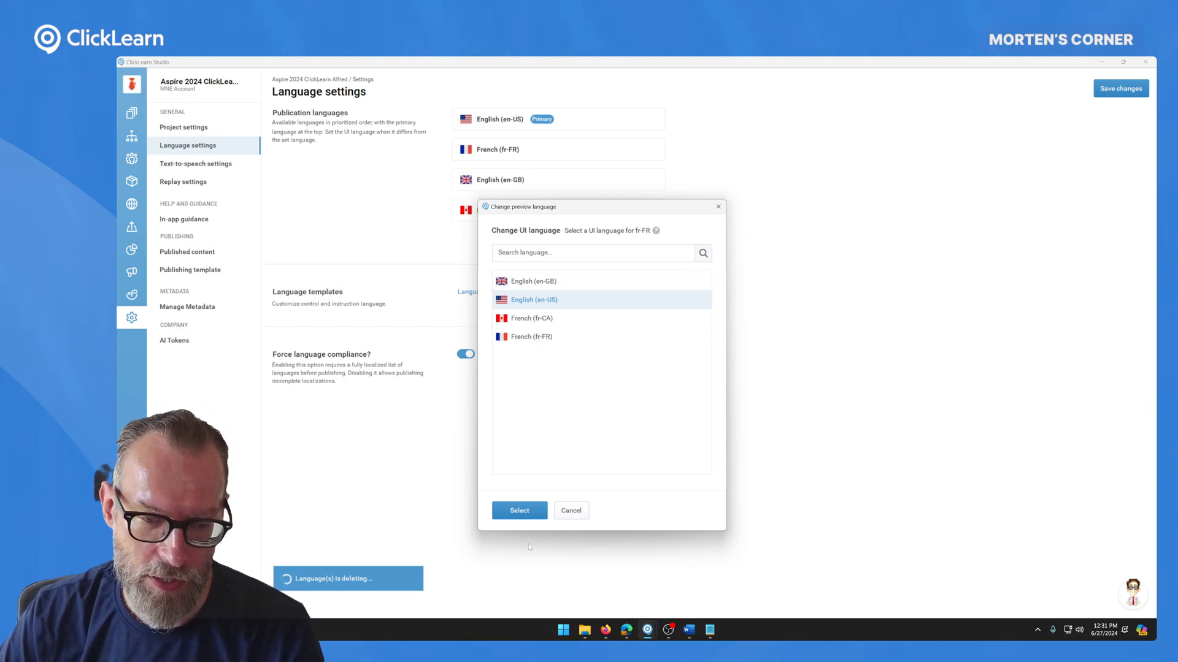
pyautogui.click(520, 510)
pyautogui.moveTo(531, 148)
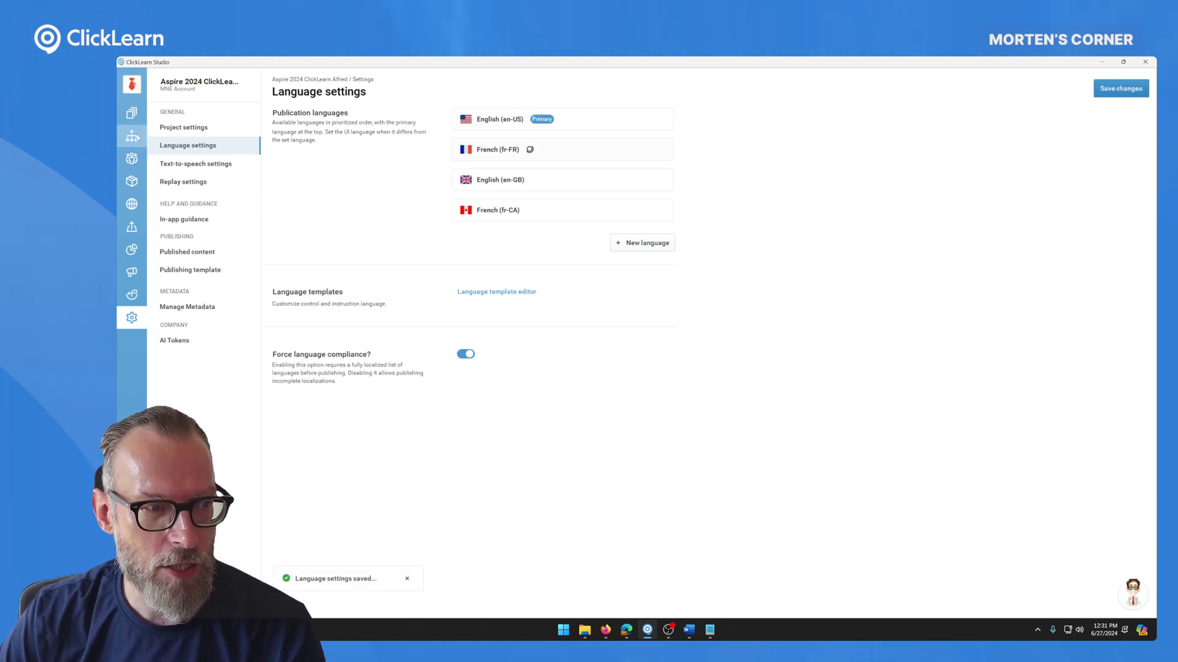
# Open the Create a Lead recording from the Sales folder, switch its language to French (fr-FR) and maximize the editor.
pyautogui.click(133, 113)
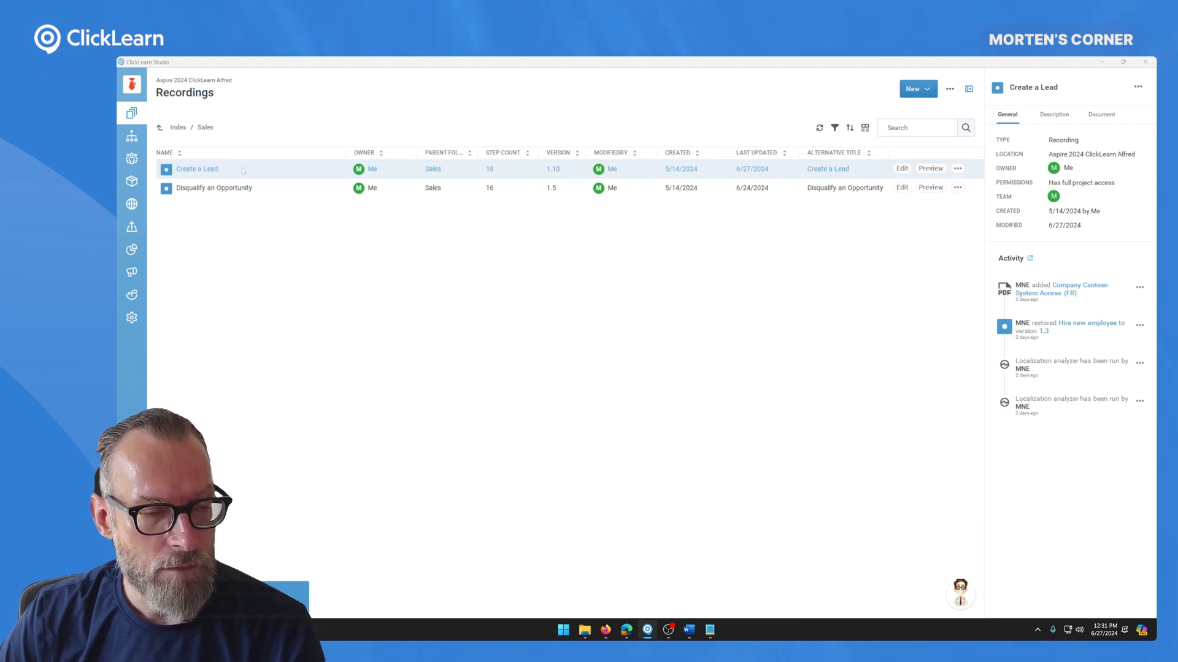
pyautogui.click(202, 169)
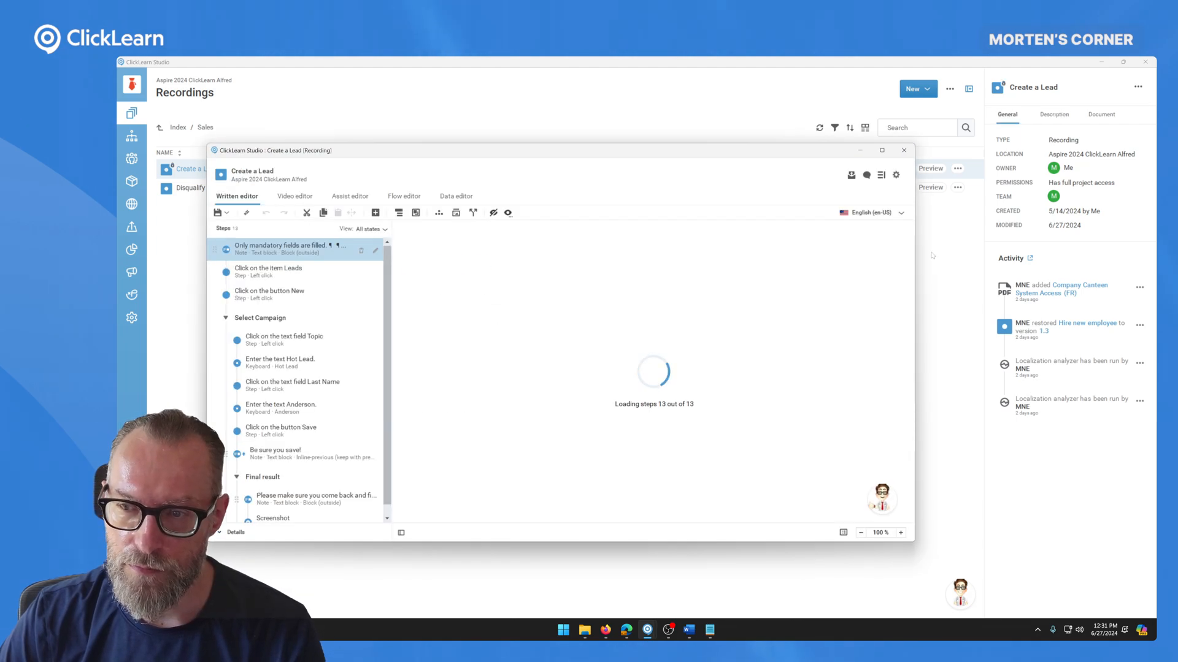
pyautogui.click(870, 213)
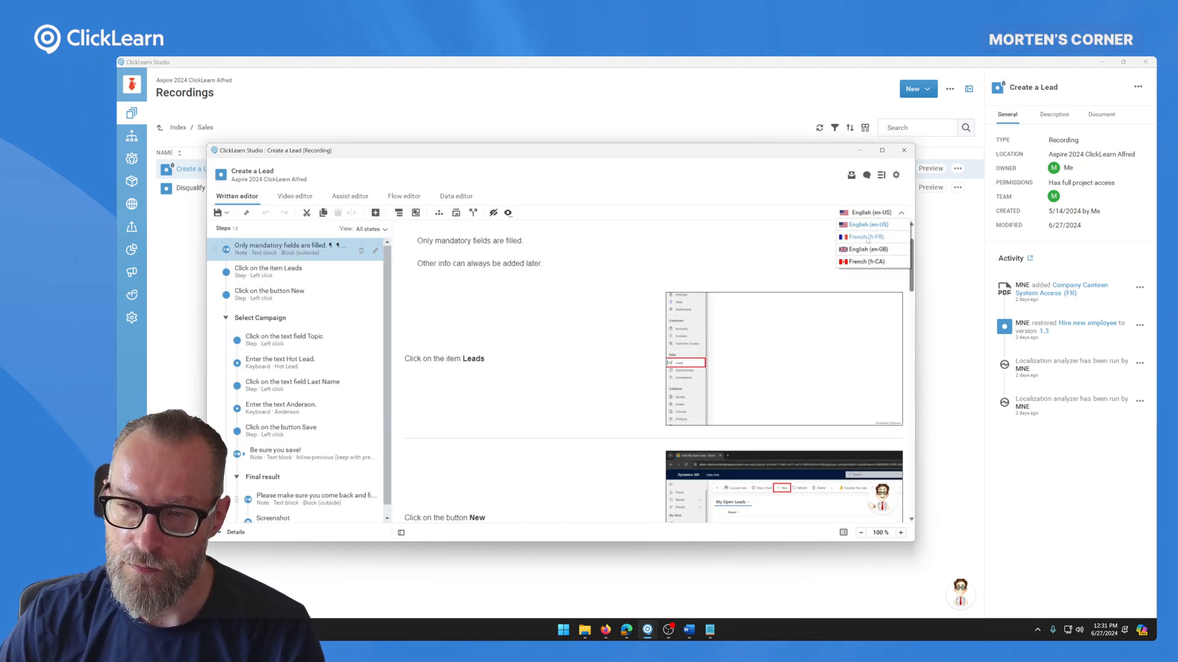
pyautogui.click(865, 237)
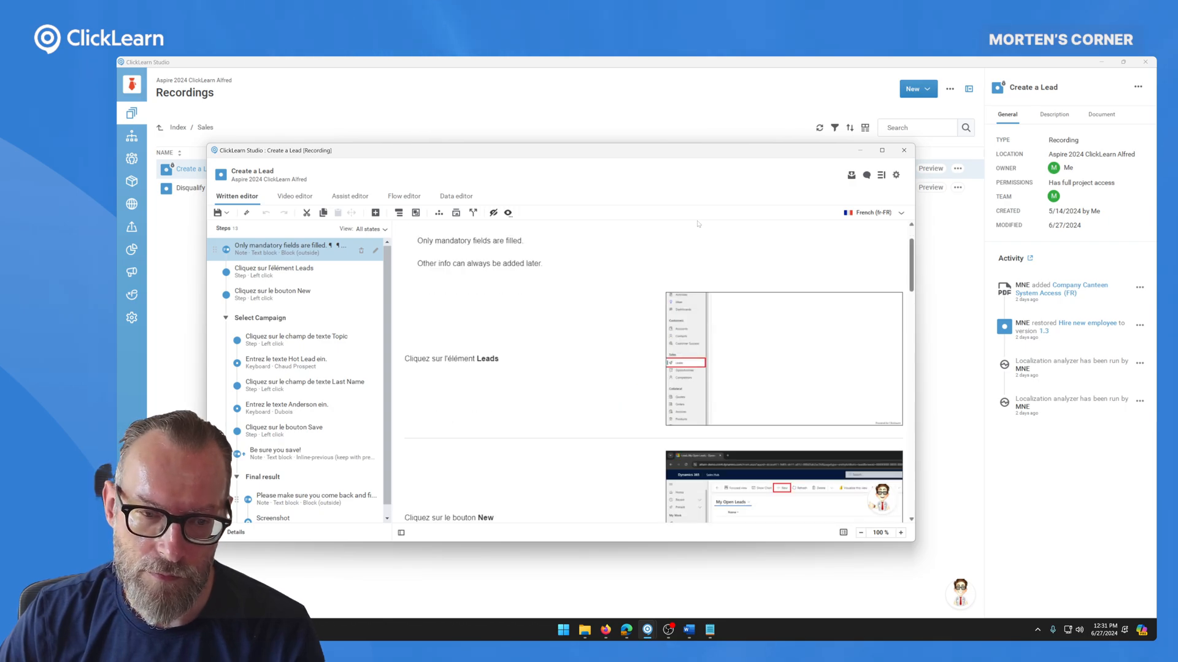
pyautogui.click(881, 150)
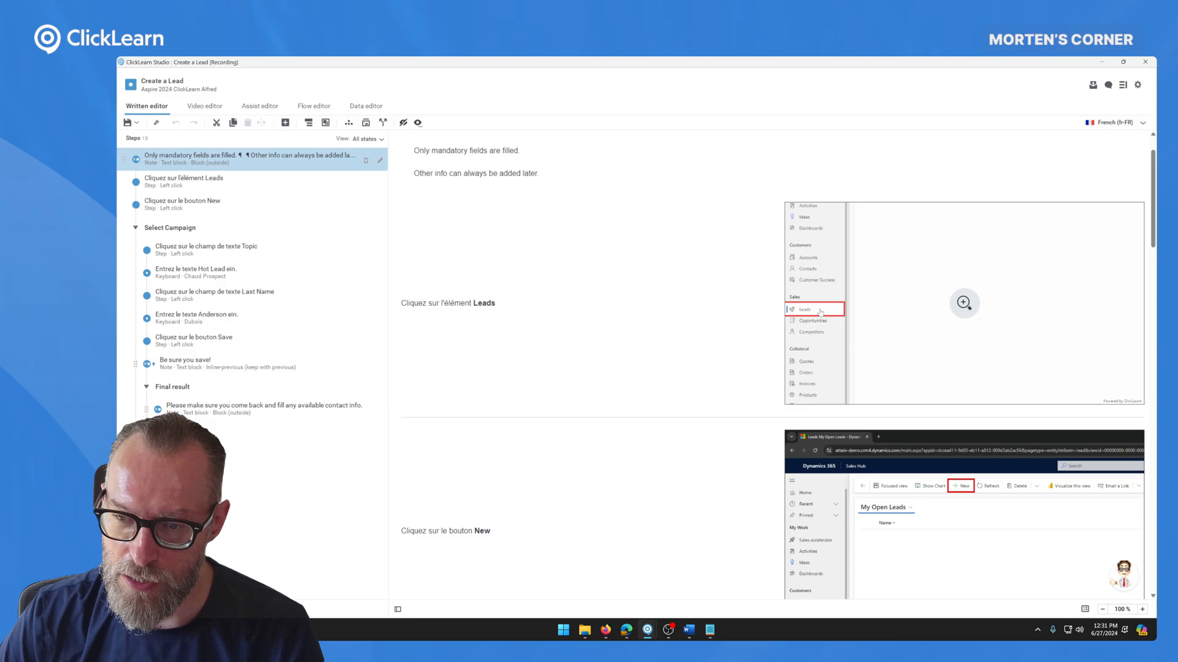
# Review the French instructions alongside their screenshots, enlarging the screenshot of the New button step and closing it again.
pyautogui.scroll(-3, 560, 417)
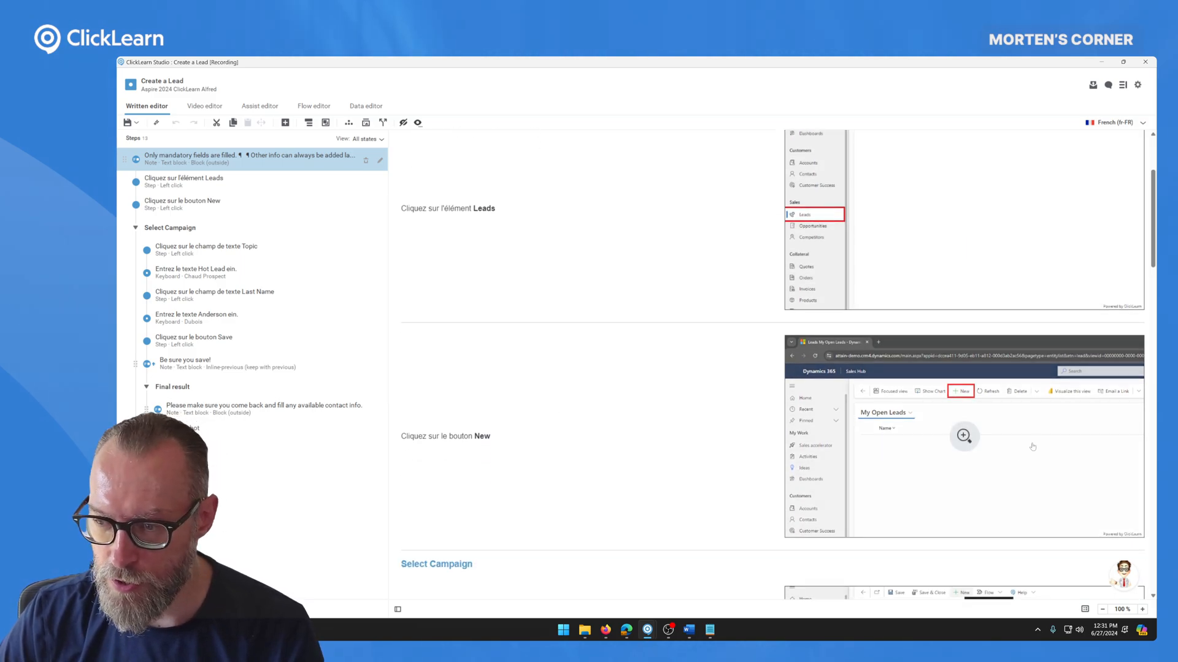
pyautogui.click(813, 447)
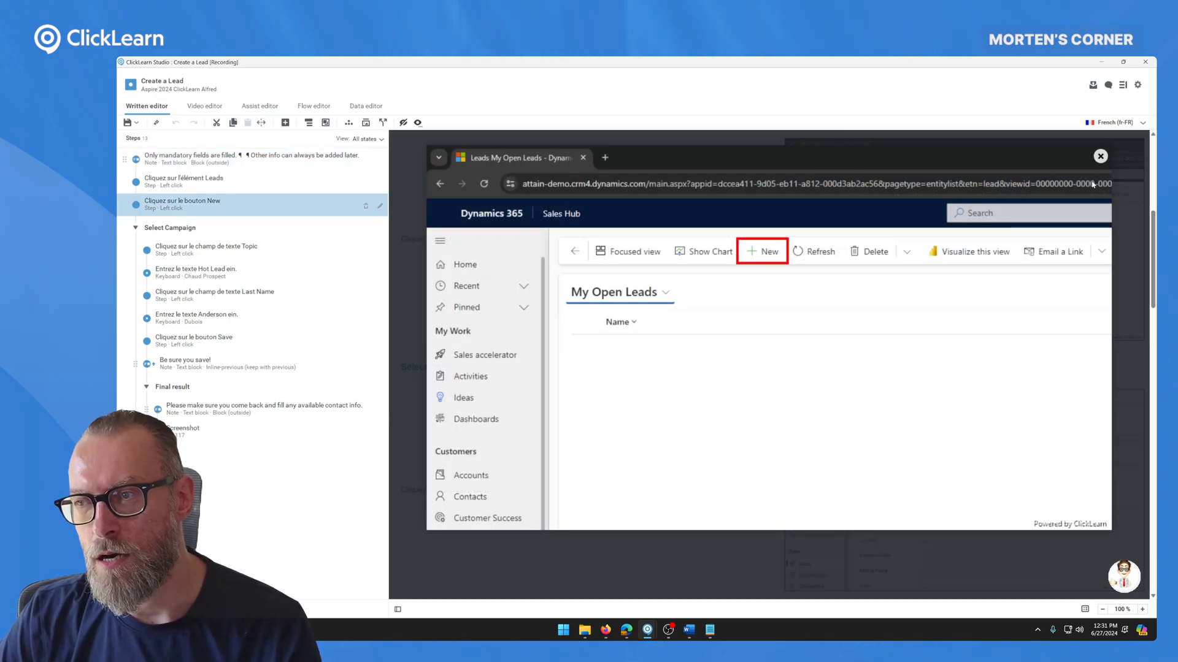
pyautogui.click(1100, 156)
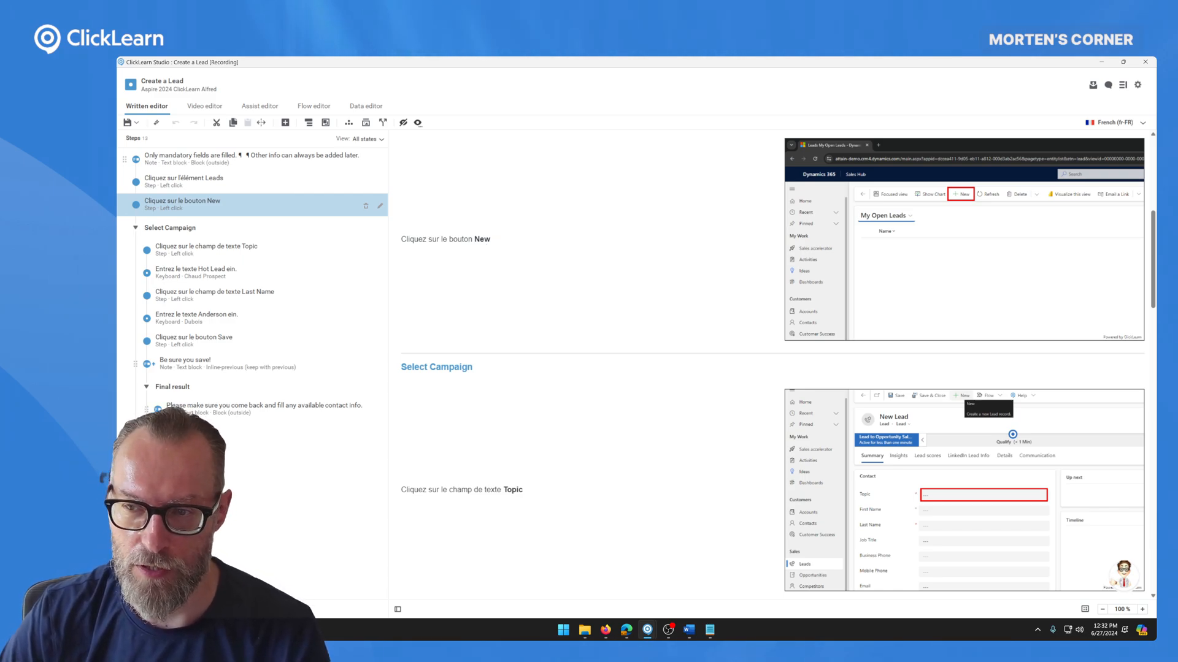
pyautogui.scroll(3, 620, 243)
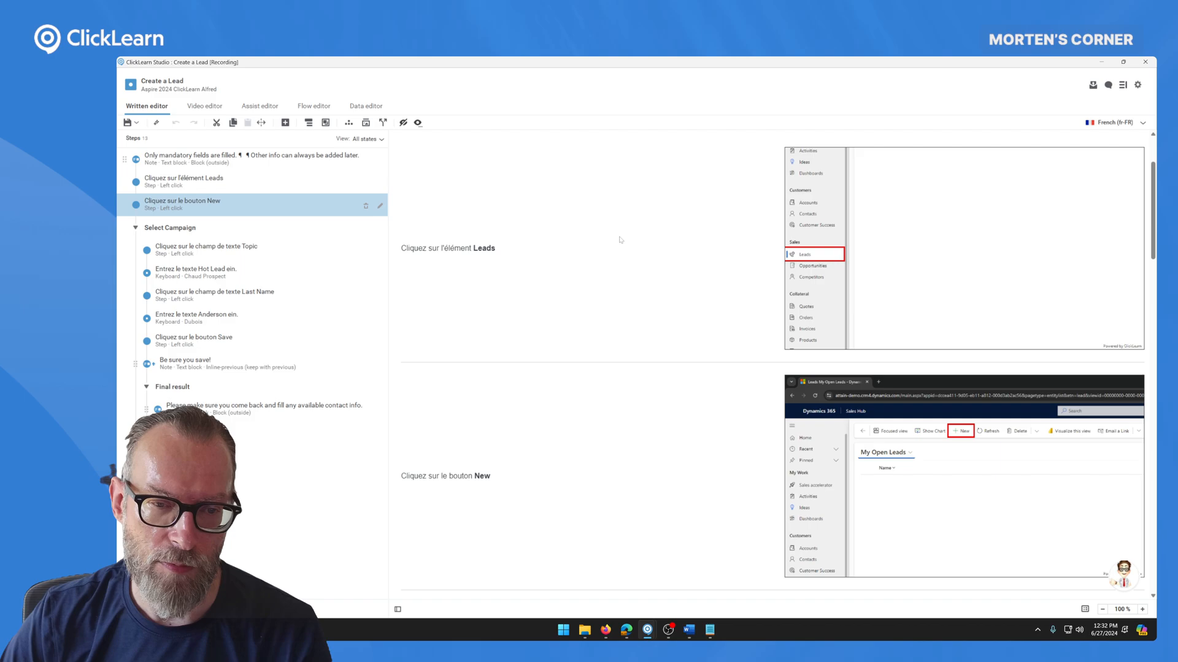
# Inspect the New button step's instruction text and its available attributes without changing them, and close the Create a Lead recording.
pyautogui.scroll(2, 620, 239)
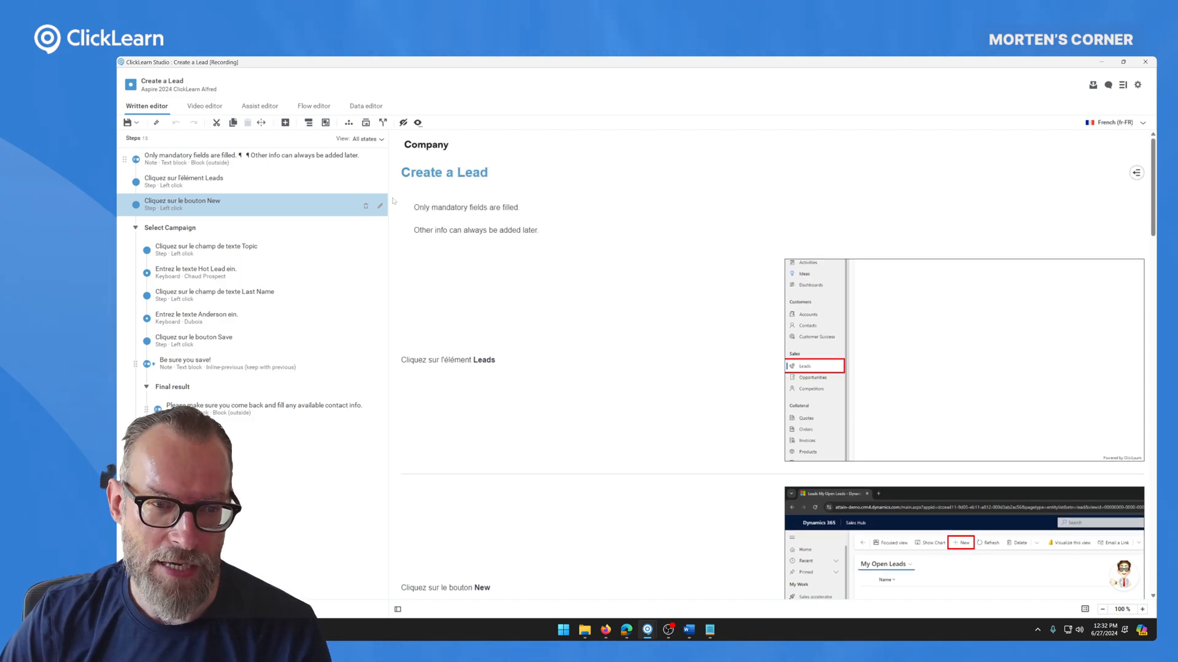
pyautogui.click(380, 206)
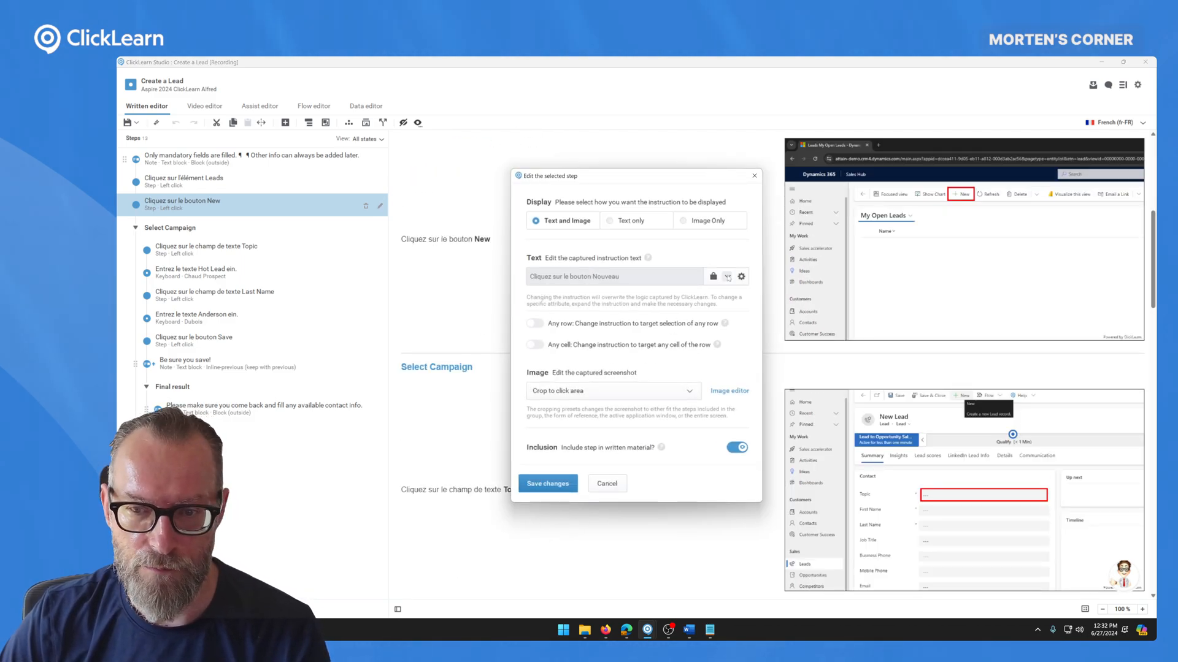
pyautogui.click(727, 276)
pyautogui.click(753, 312)
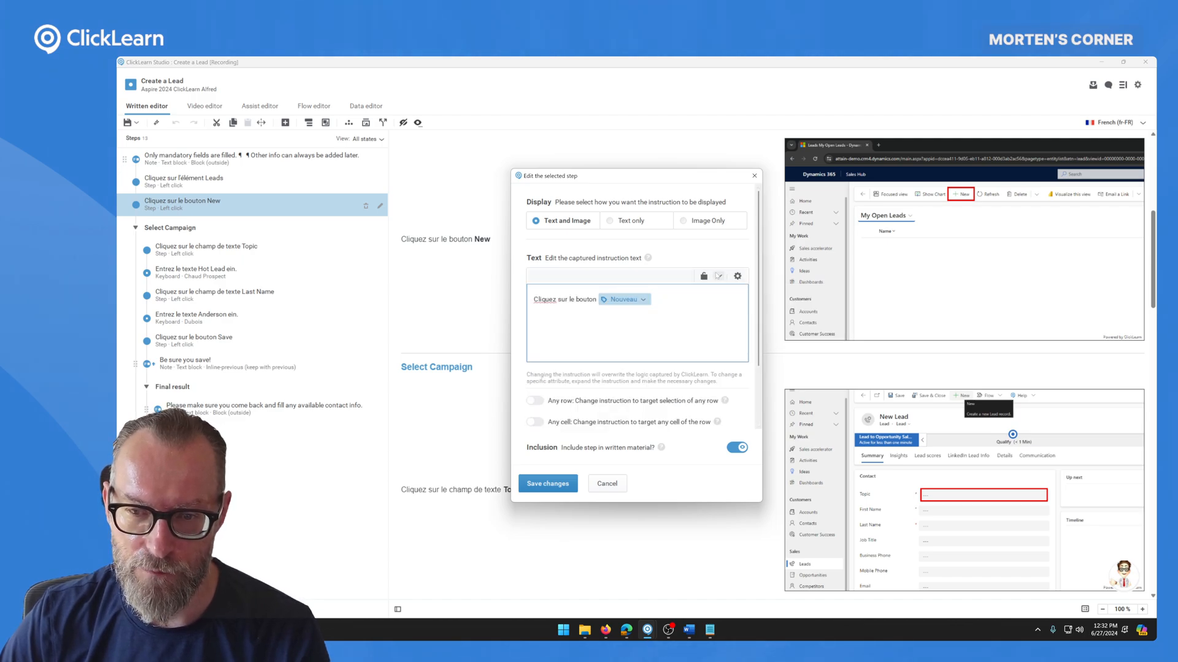
pyautogui.click(719, 276)
pyautogui.click(745, 327)
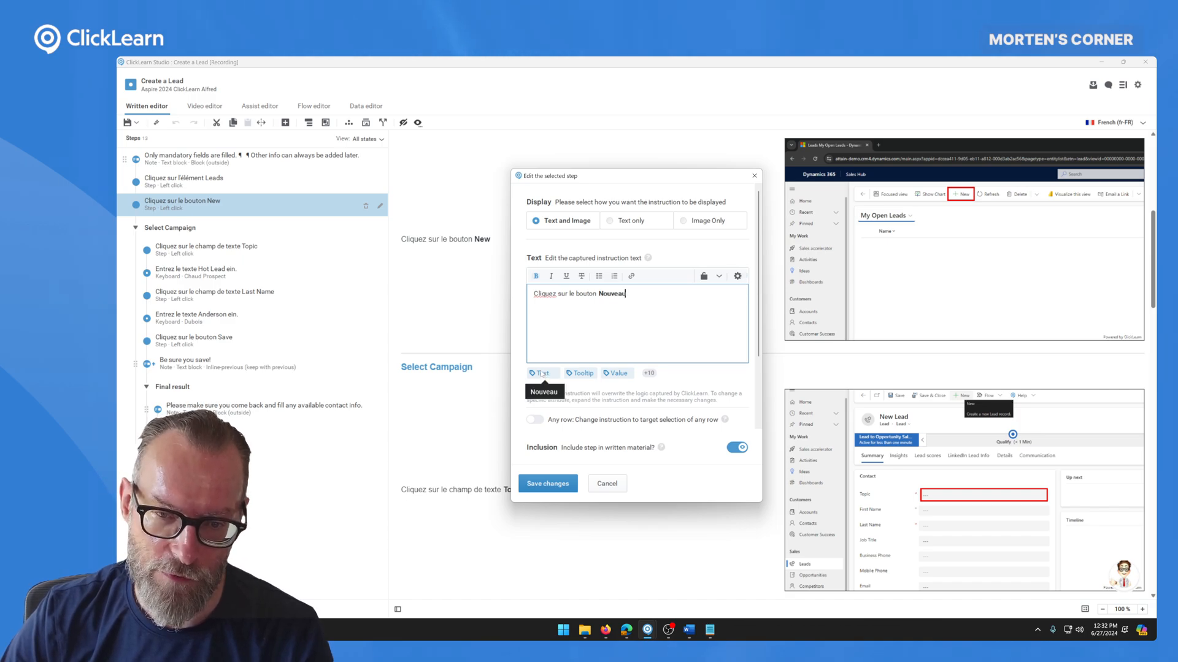
pyautogui.click(616, 487)
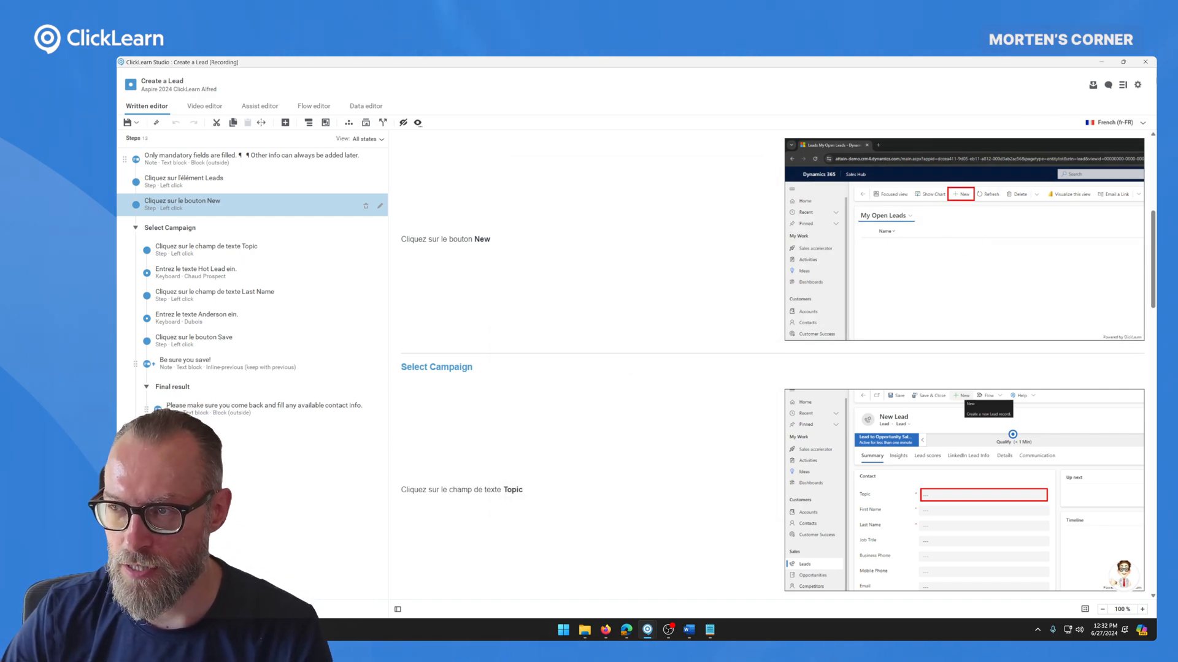
pyautogui.click(1145, 63)
pyautogui.click(559, 325)
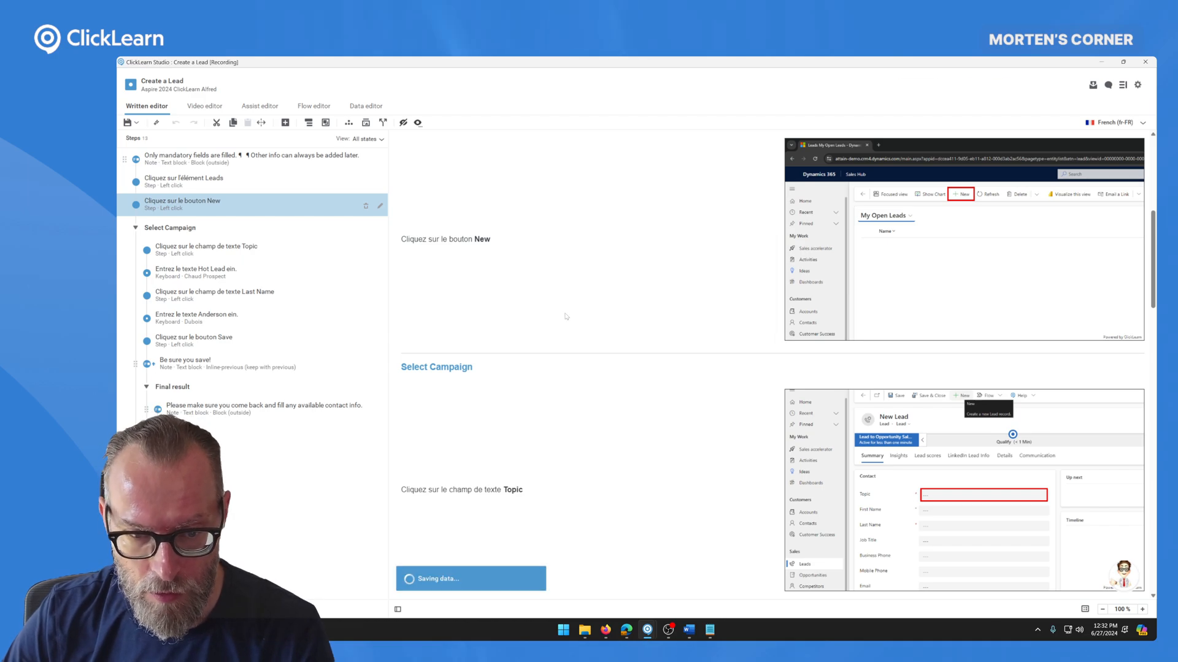
# Set the UI language for French (fr-FR) to French (fr-FR) in the project's language settings.
pyautogui.click(131, 317)
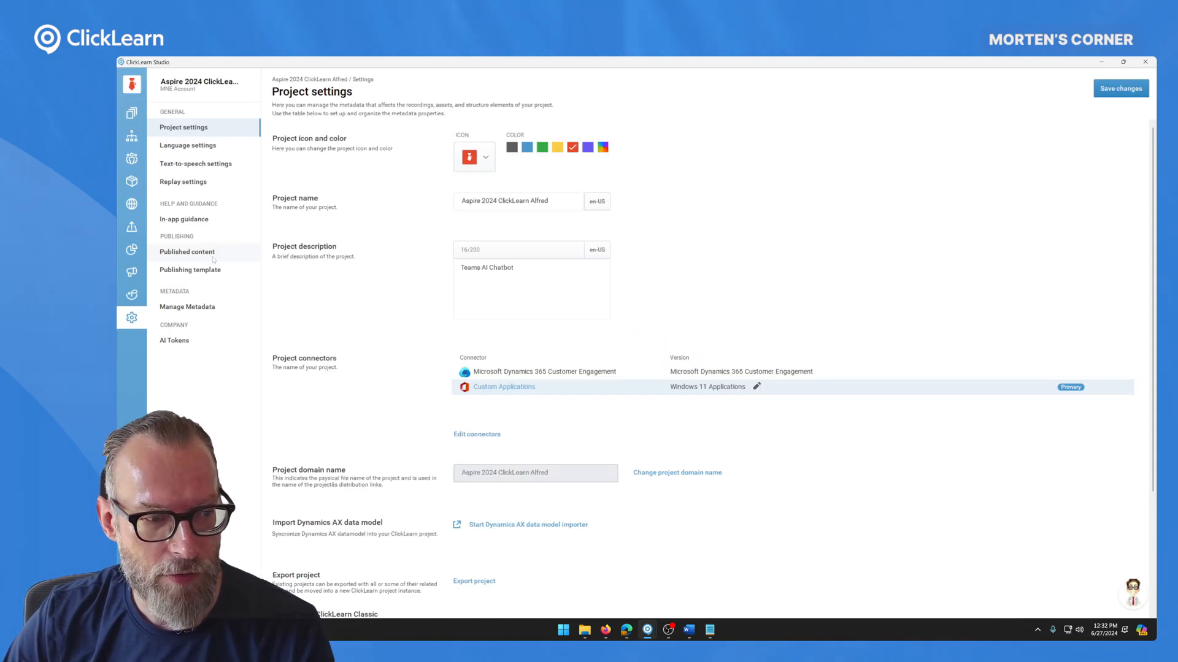
pyautogui.click(188, 145)
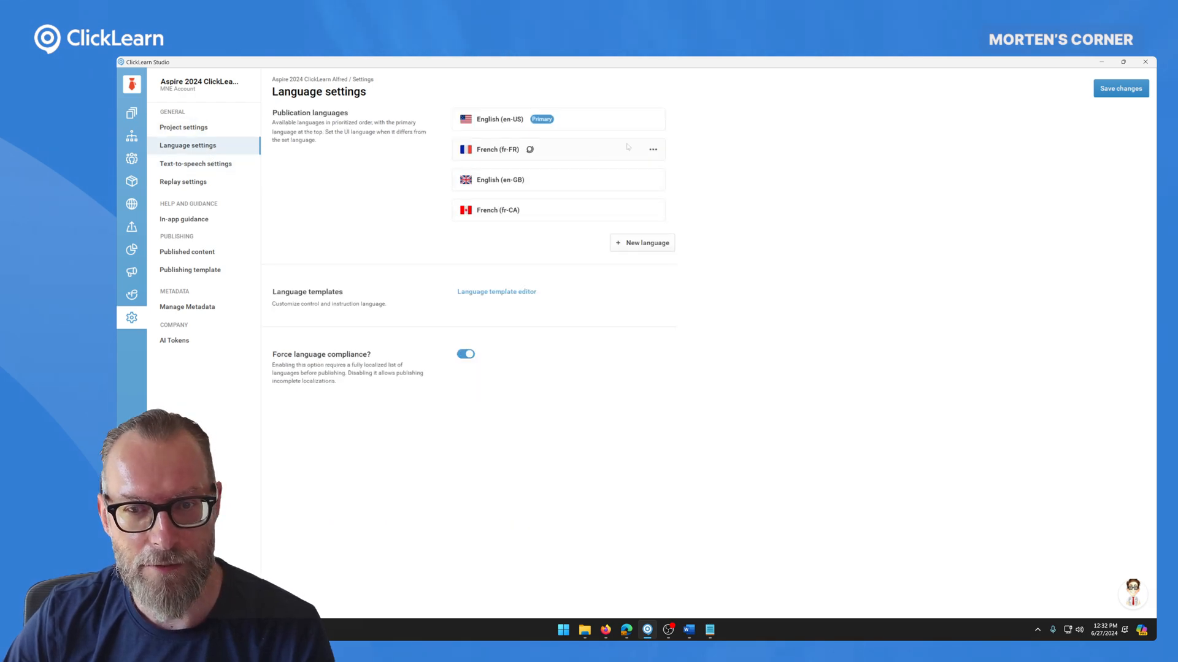
pyautogui.click(653, 149)
pyautogui.click(684, 158)
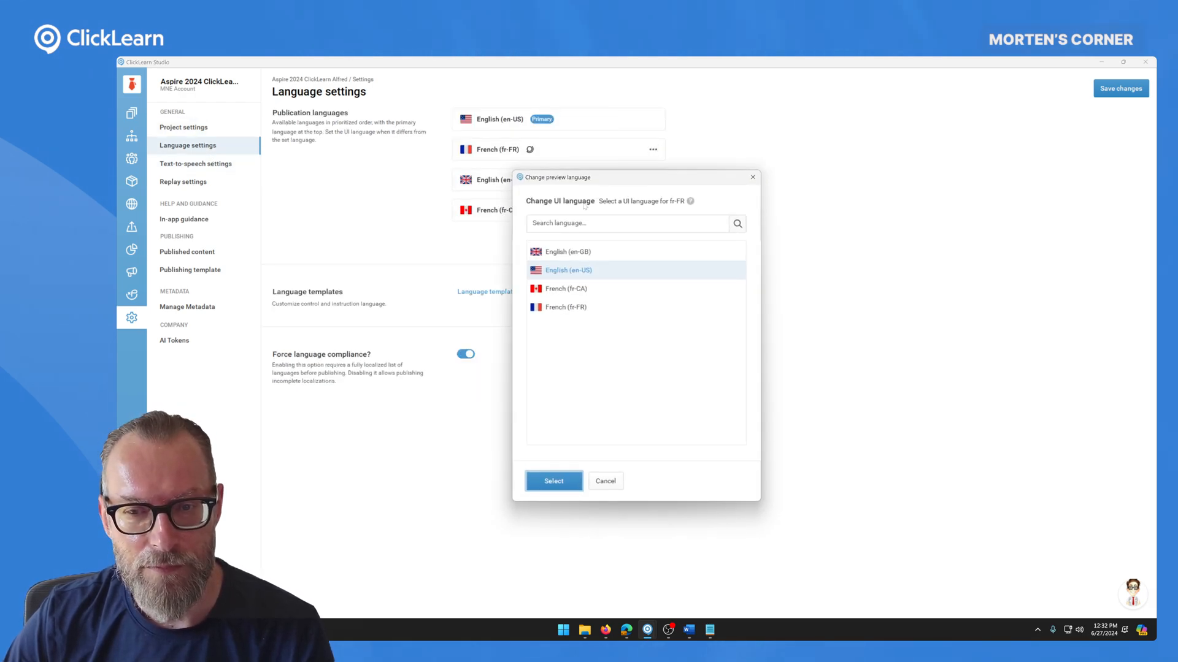
pyautogui.click(584, 291)
pyautogui.click(565, 307)
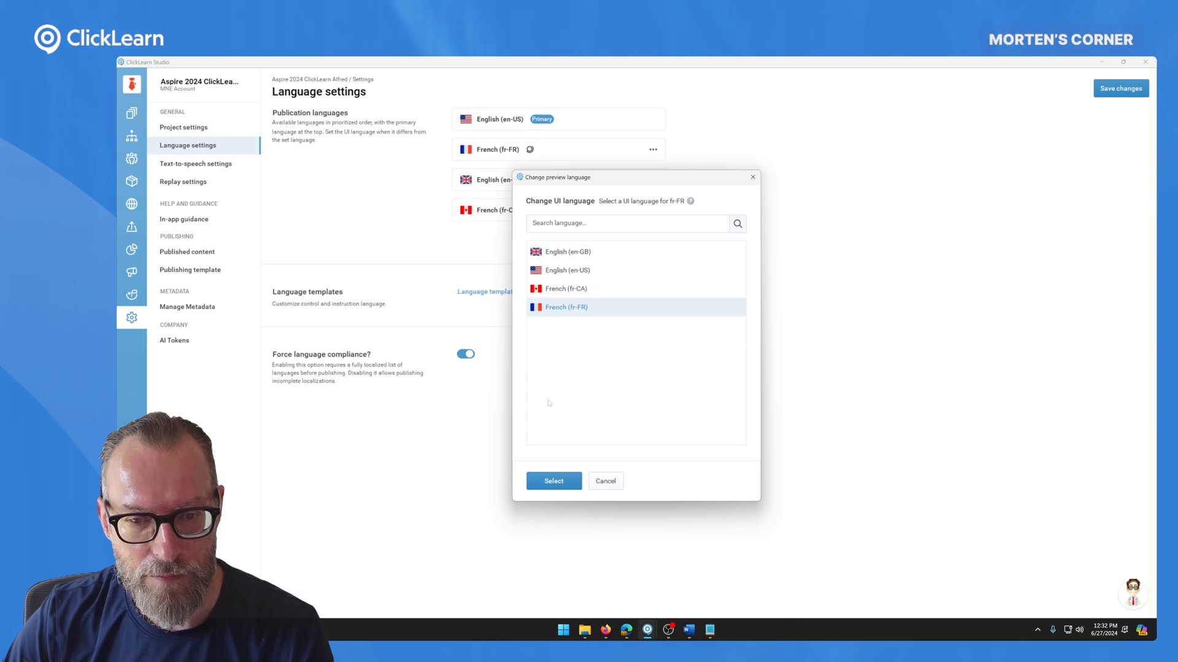
pyautogui.click(554, 482)
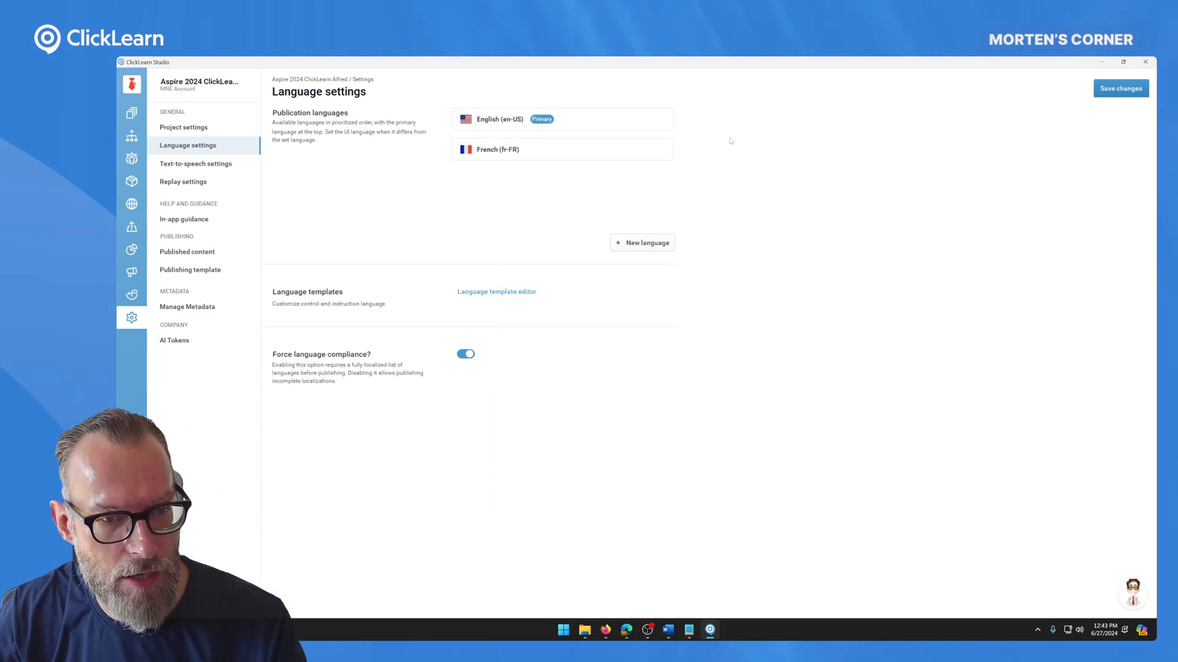
# Review the project's metadata setup, including the pre-made sets and the attributes of the Description and Document sets.
pyautogui.moveTo(636, 156)
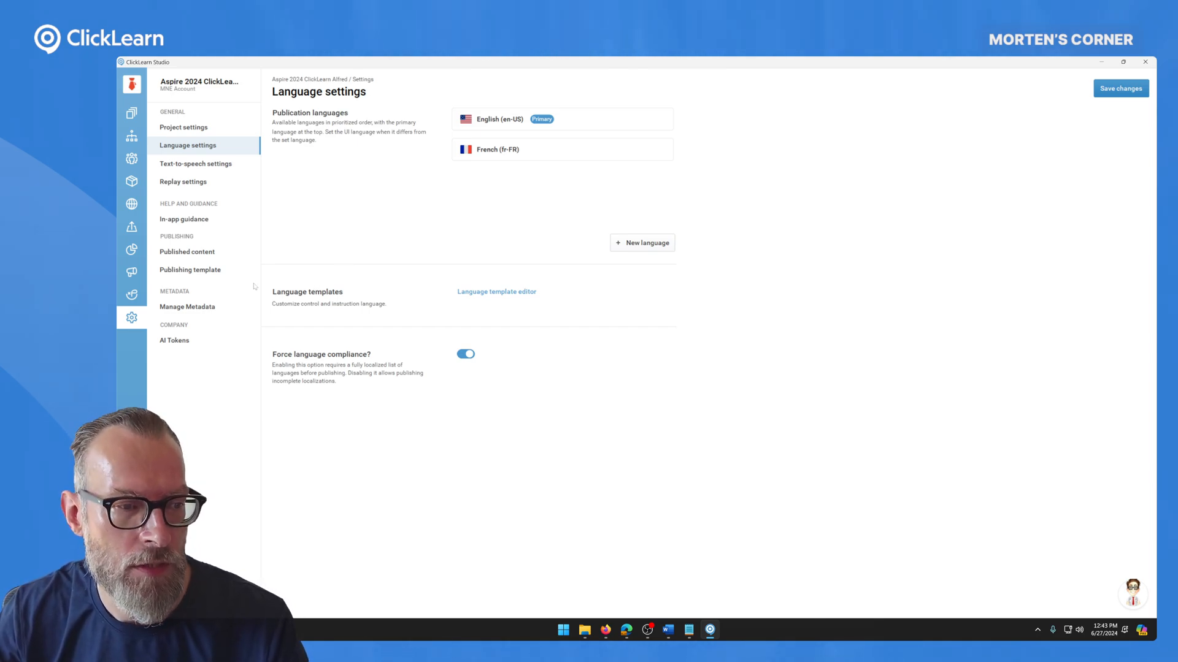
pyautogui.click(224, 308)
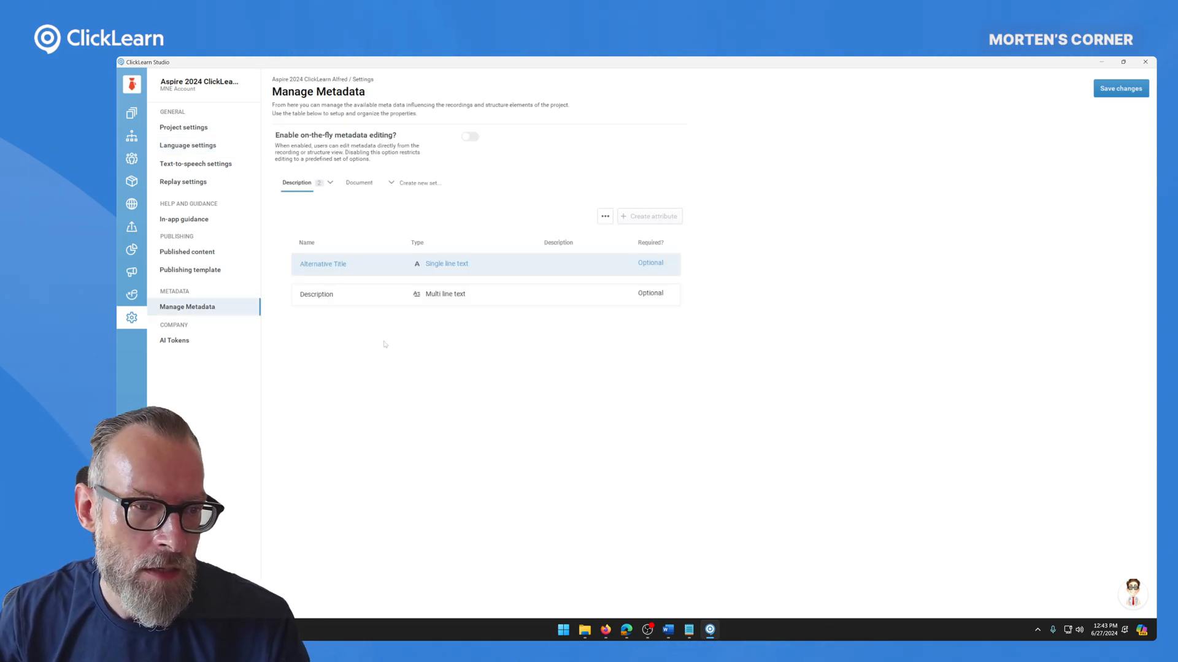
pyautogui.click(605, 216)
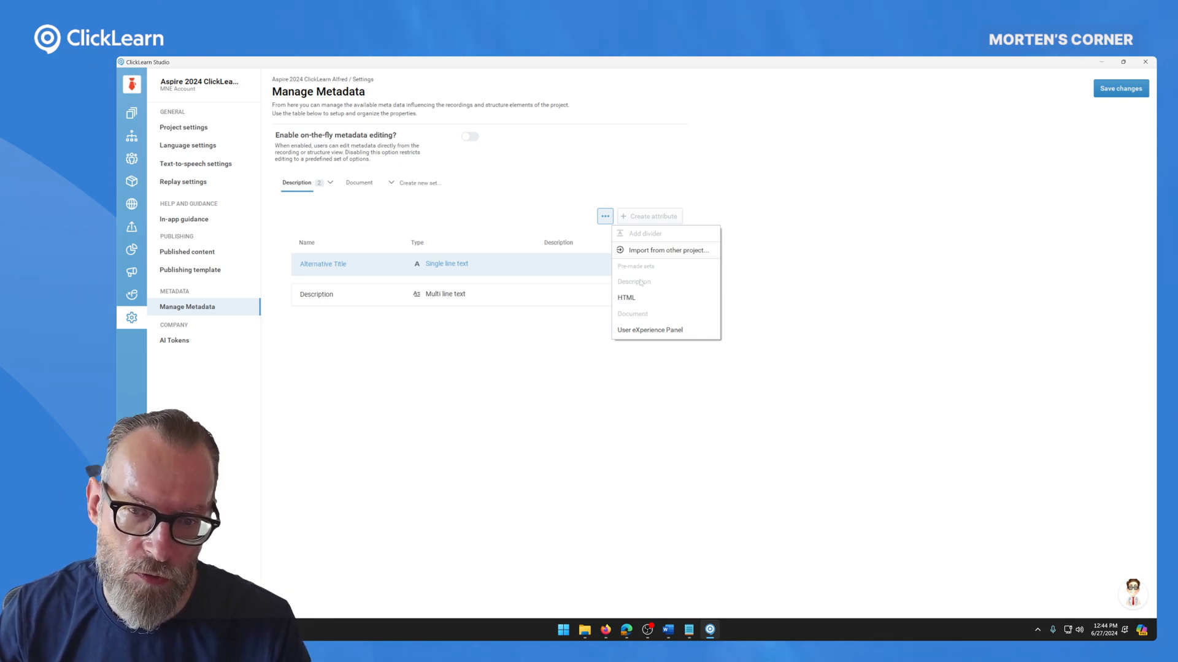
pyautogui.click(517, 209)
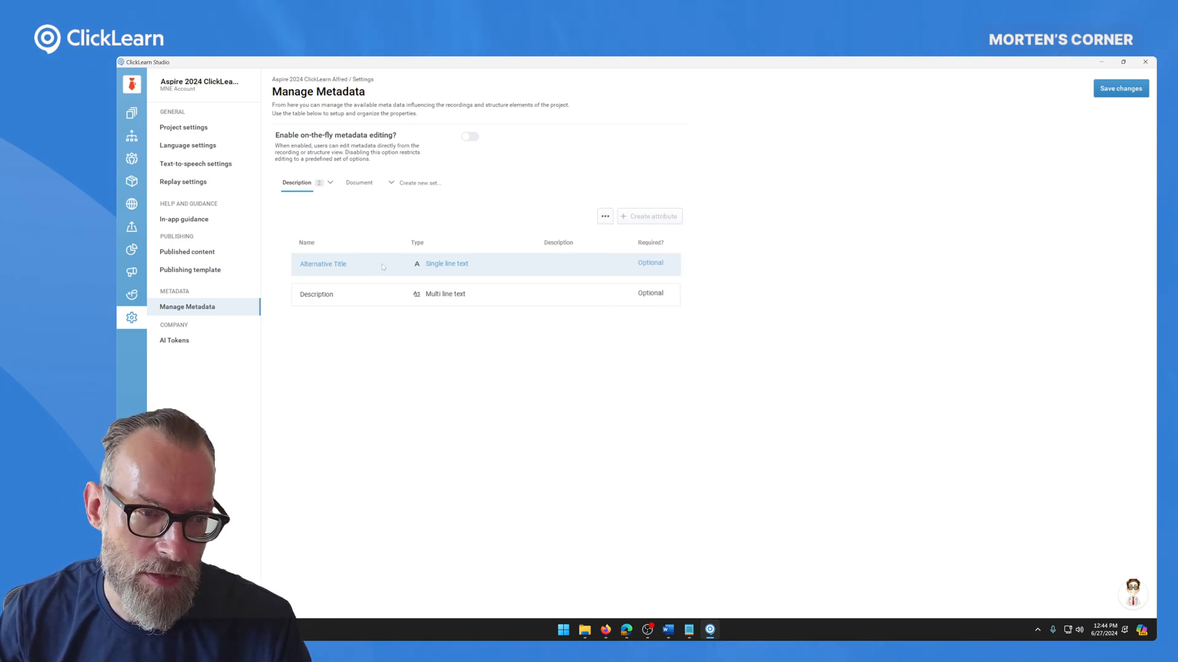
pyautogui.click(362, 183)
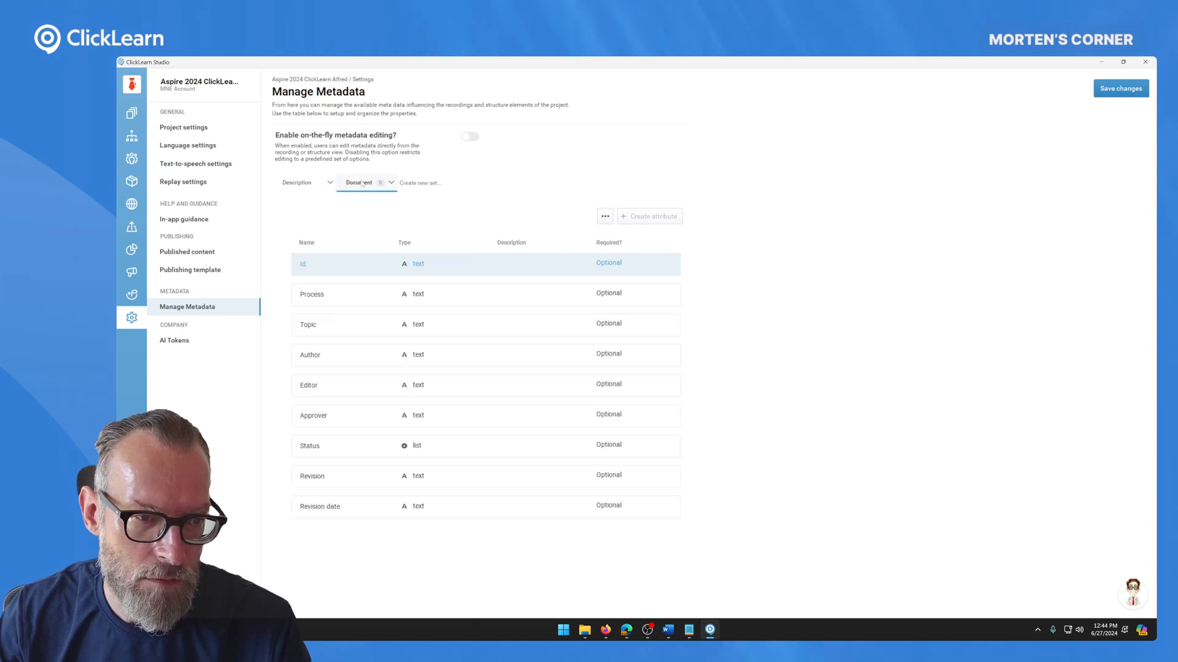
pyautogui.click(297, 182)
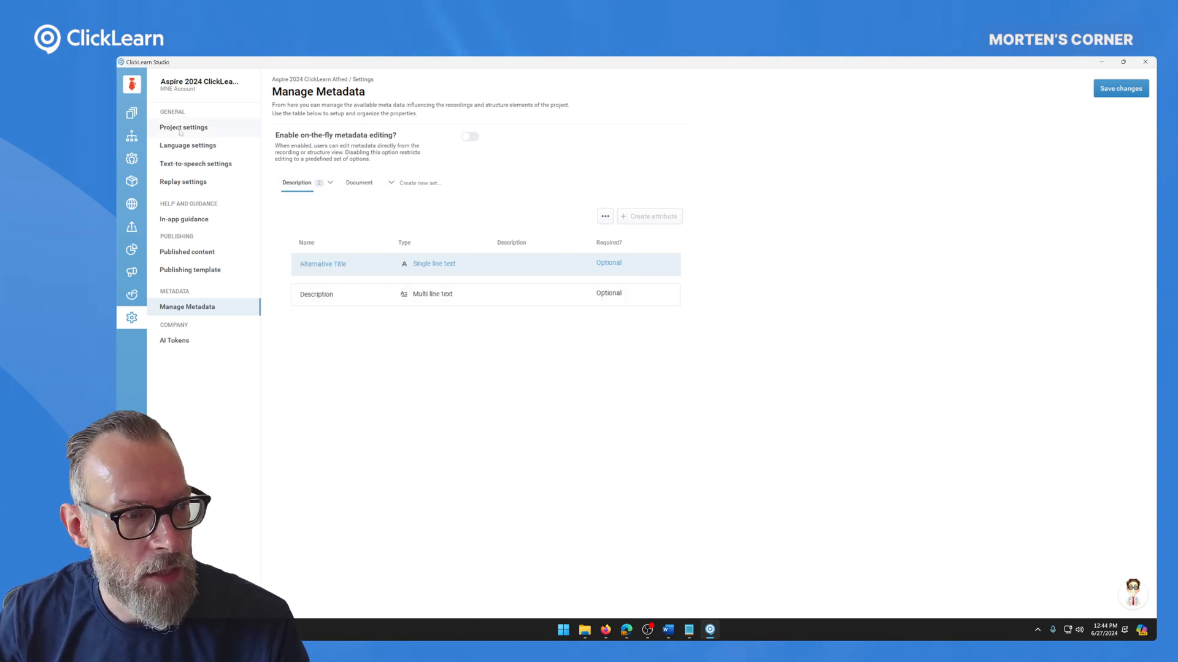
# Open the Create a Lead recording from the Sales folder and show its metadata properties.
pyautogui.click(133, 113)
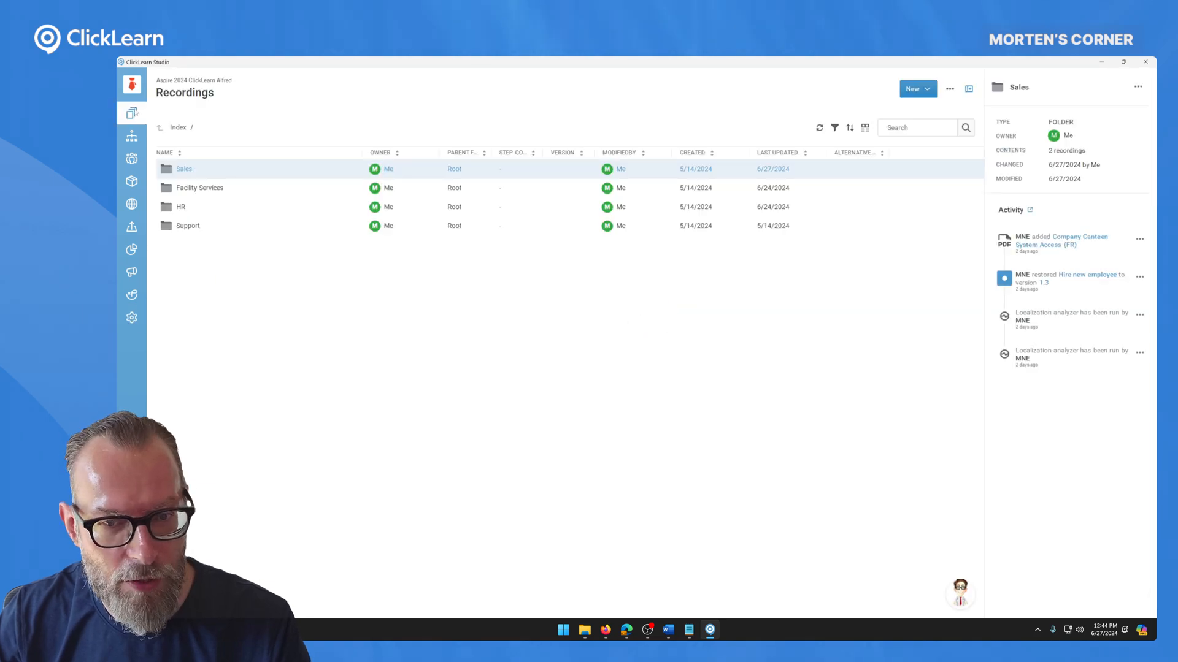
pyautogui.click(265, 169)
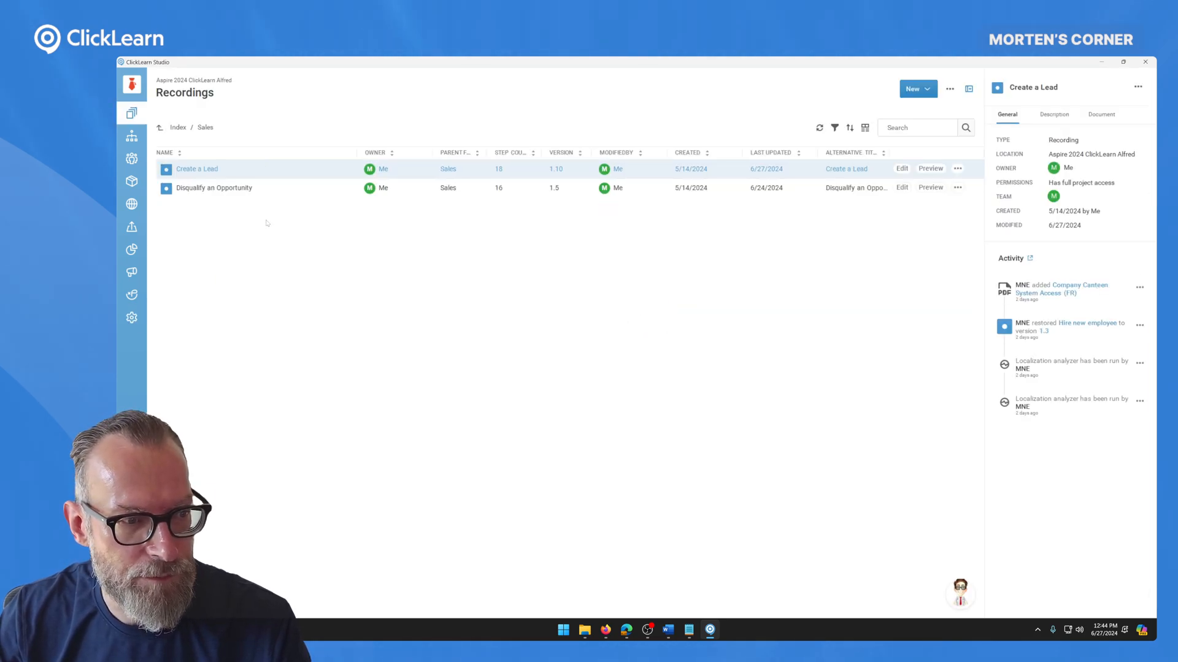
pyautogui.doubleClick(231, 170)
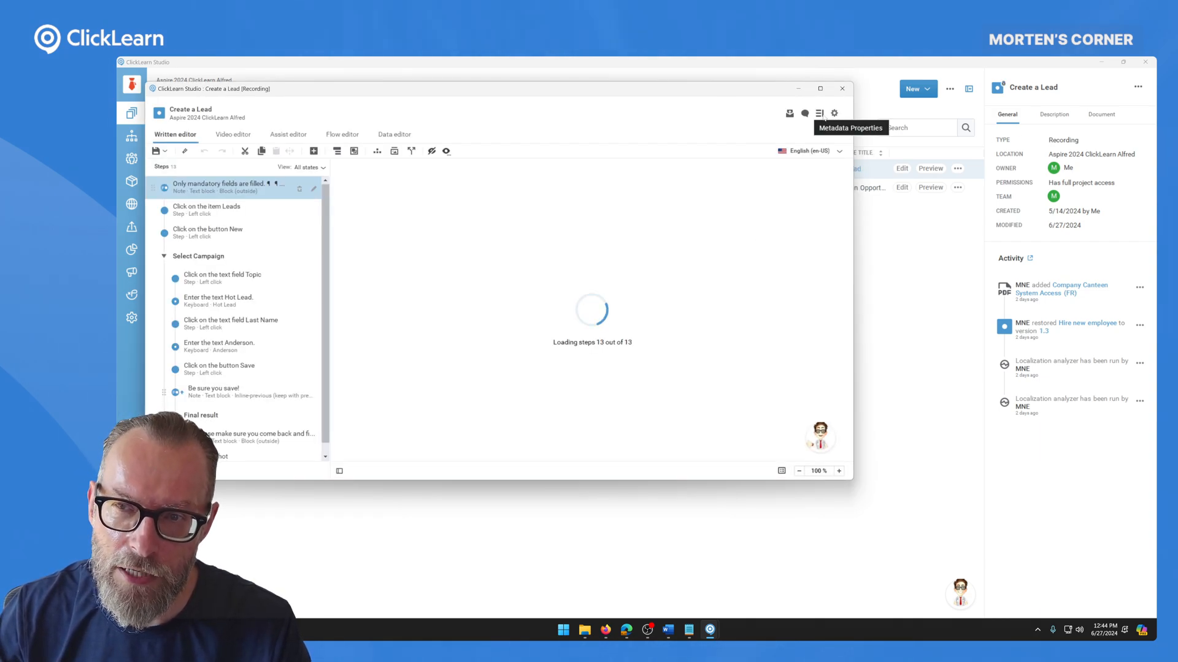
pyautogui.click(820, 114)
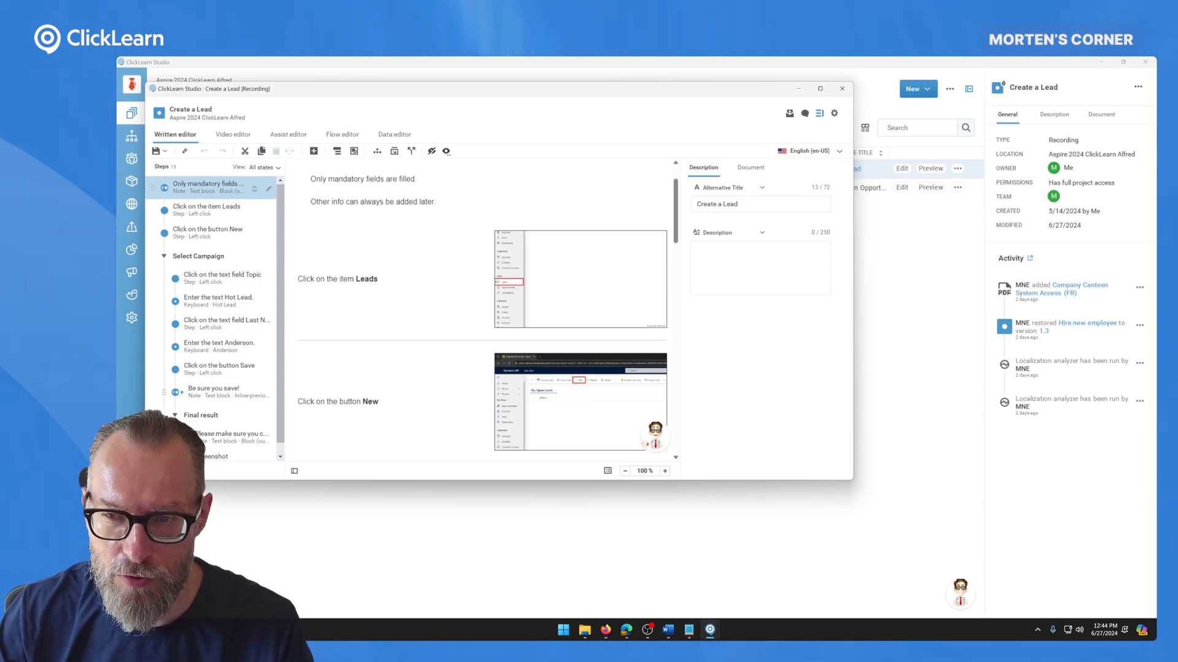
# Review the recording's Document metadata from Id to Revision date, and close the recording.
pyautogui.click(752, 171)
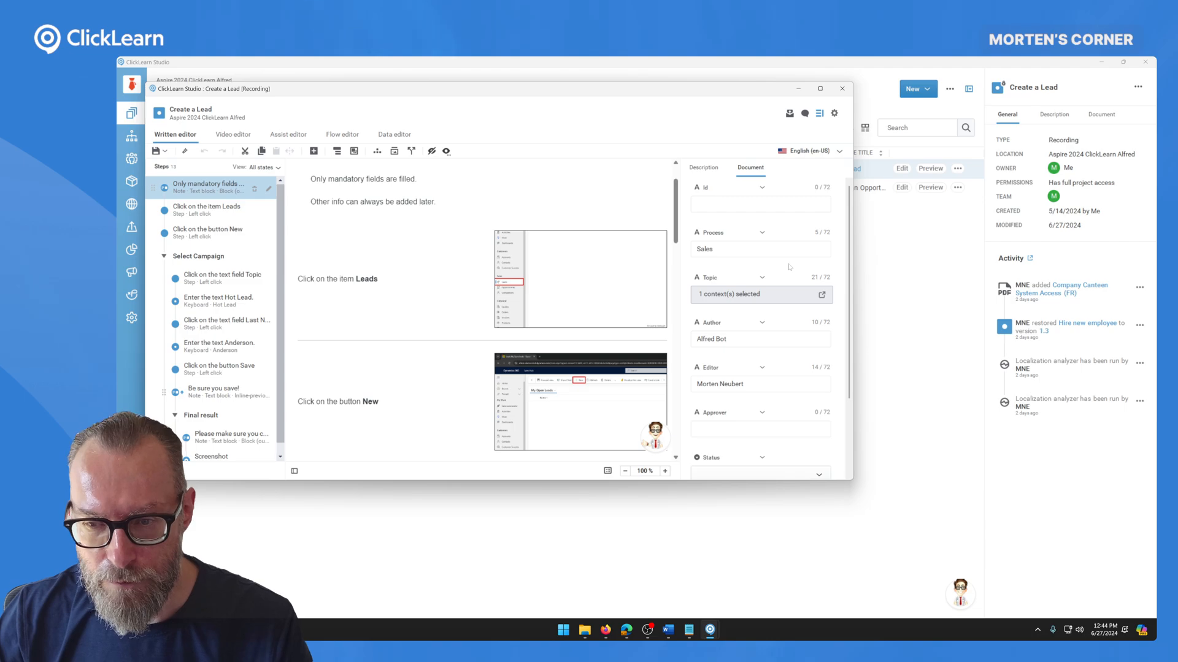
pyautogui.scroll(-1, 788, 263)
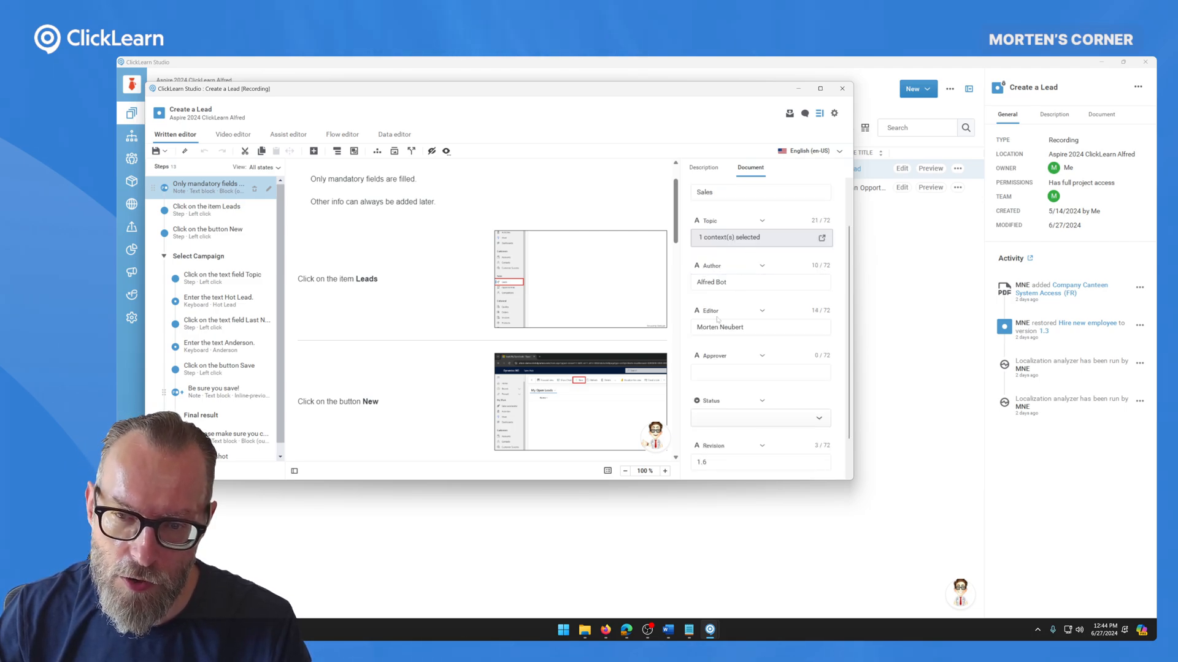
pyautogui.scroll(-1, 717, 320)
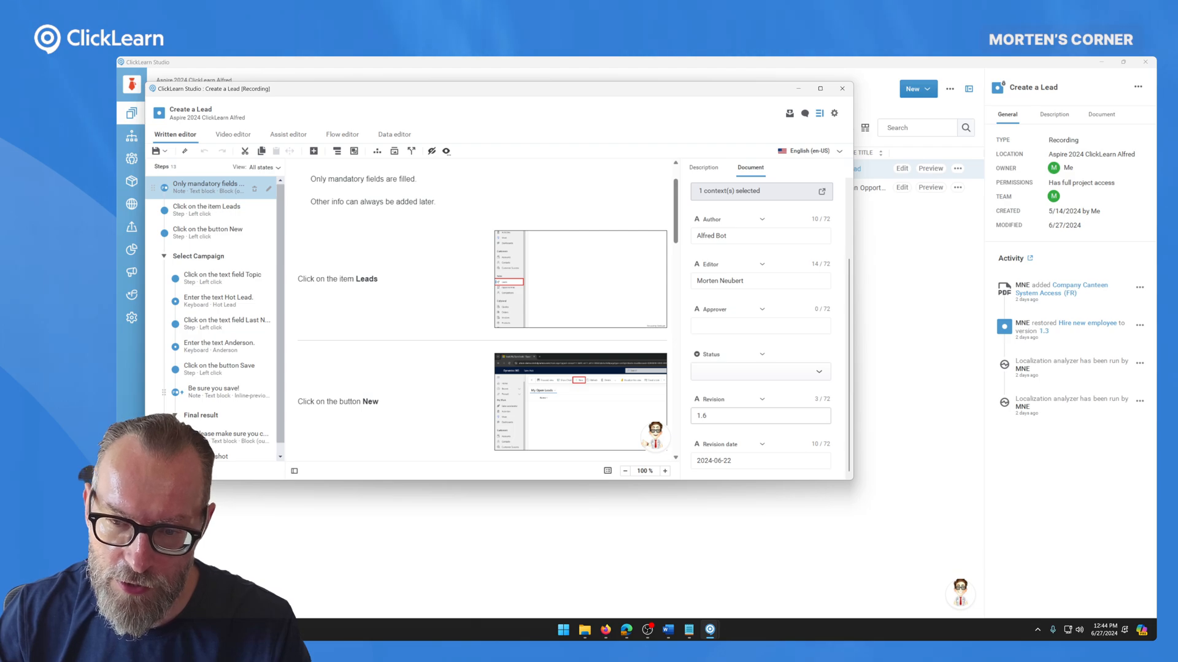
pyautogui.scroll(2, 732, 399)
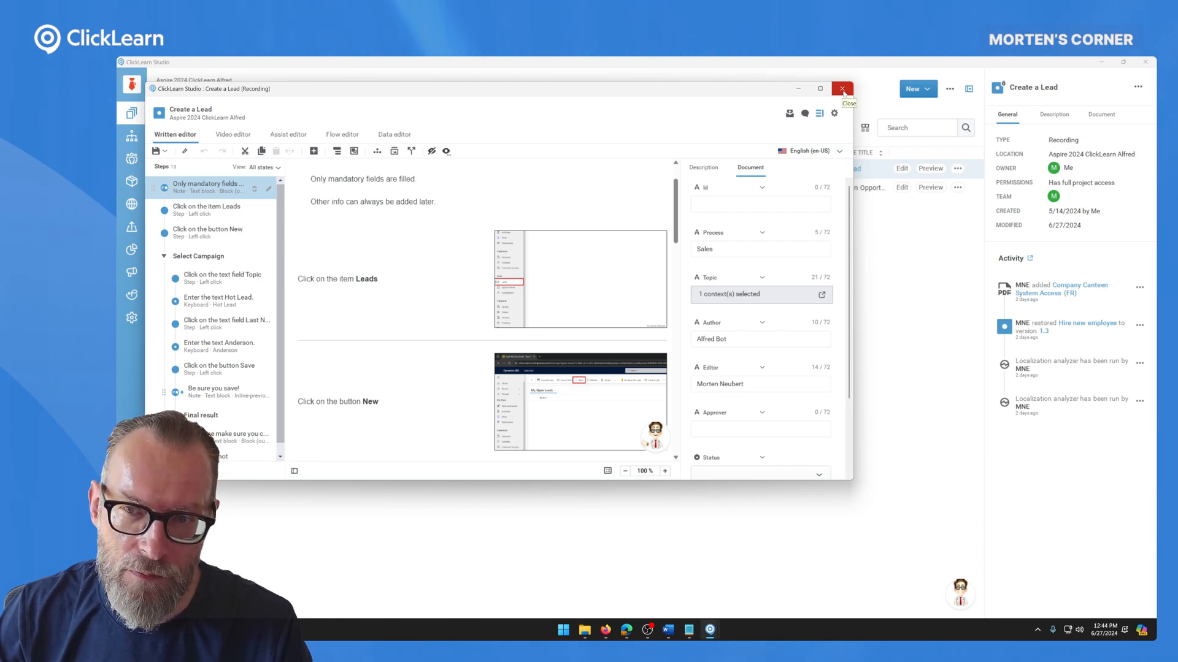
pyautogui.click(842, 91)
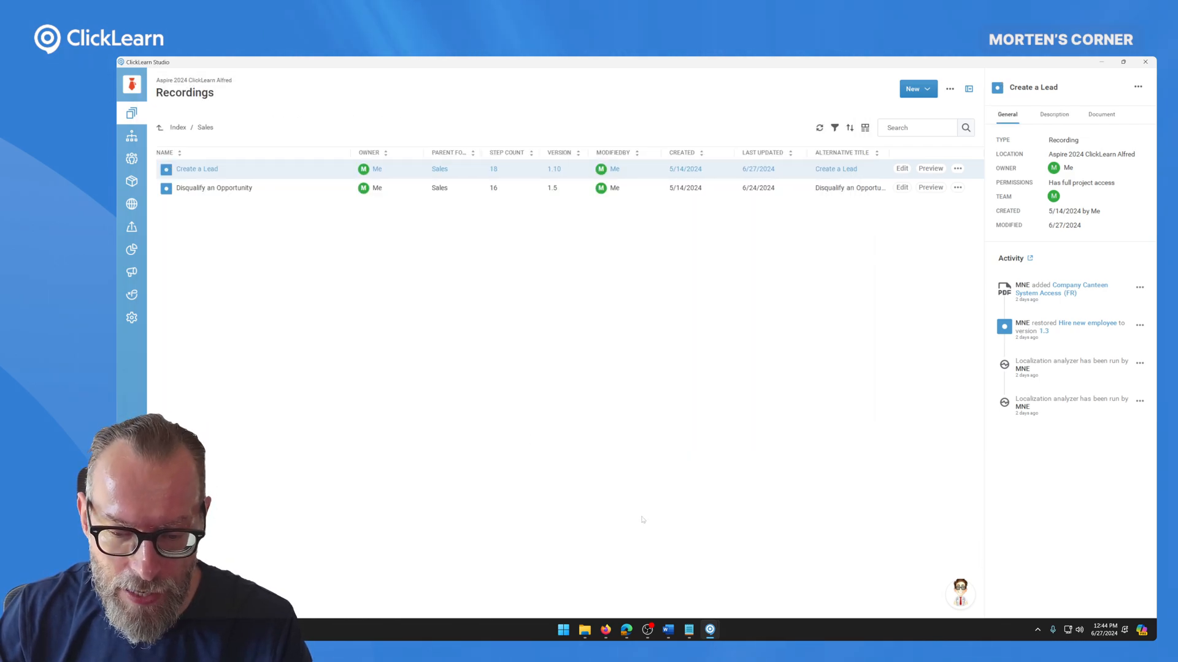
# Switch to the Word document company template EN.docx and highlight its "title of work instruction" placeholder.
pyautogui.click(668, 630)
pyautogui.scroll(5, 528, 279)
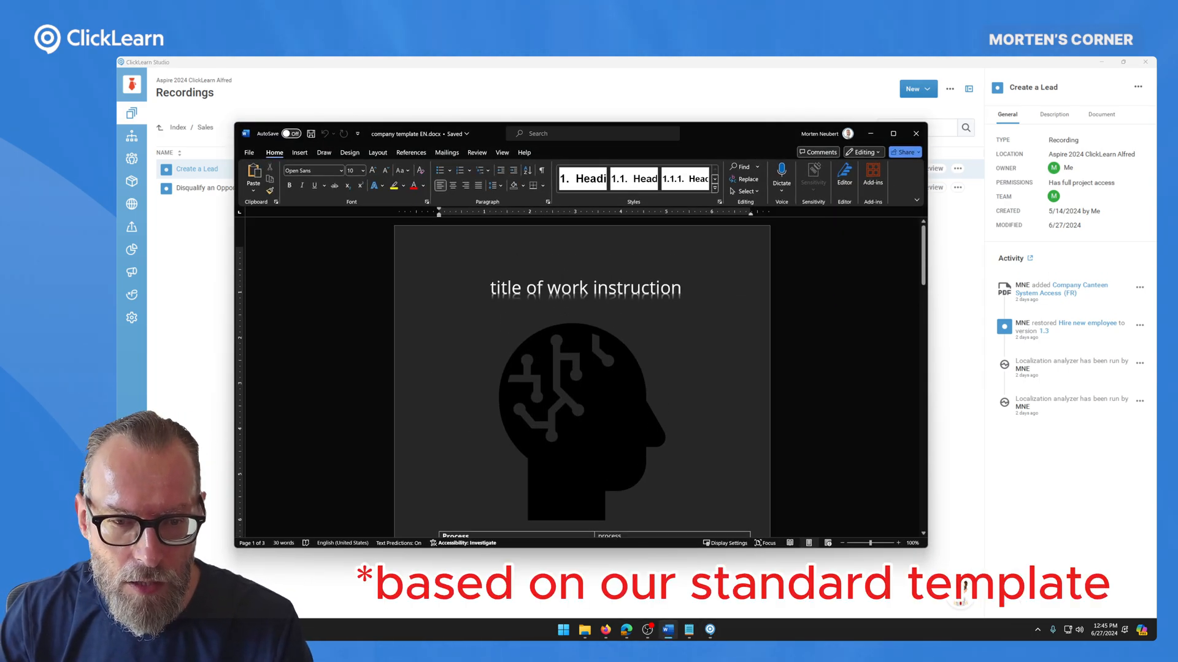
pyautogui.click(496, 287)
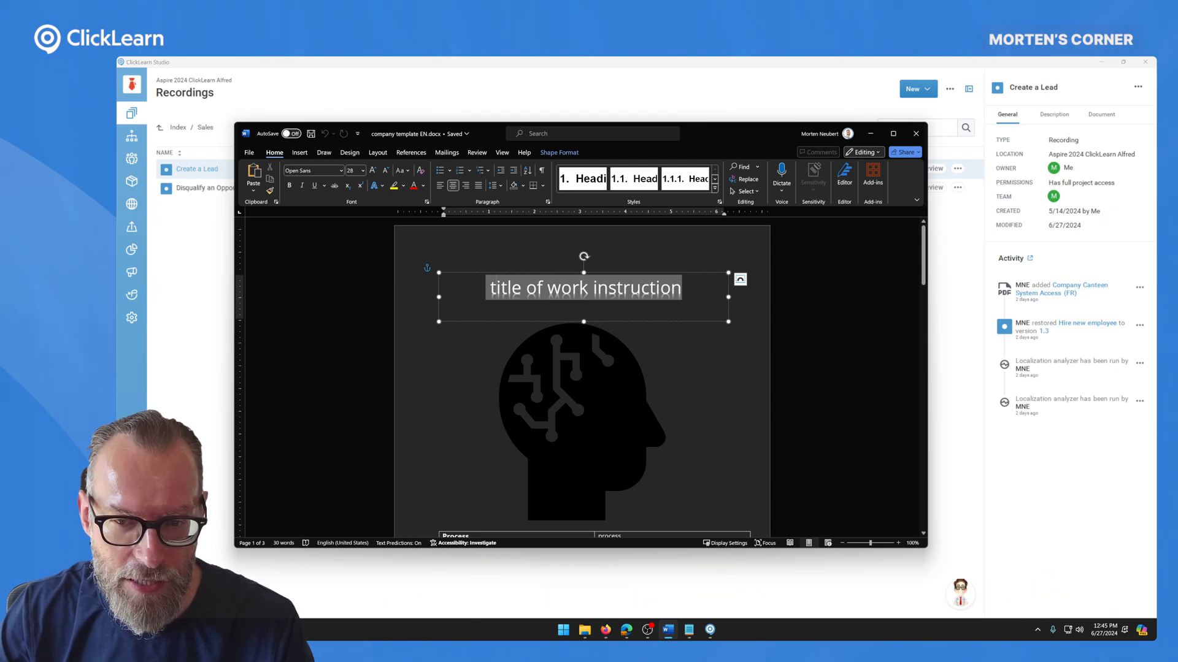
pyautogui.click(572, 326)
# Examine the template's cover page and its metadata table, selecting the label column from Process to Revision Date.
pyautogui.scroll(-4, 573, 327)
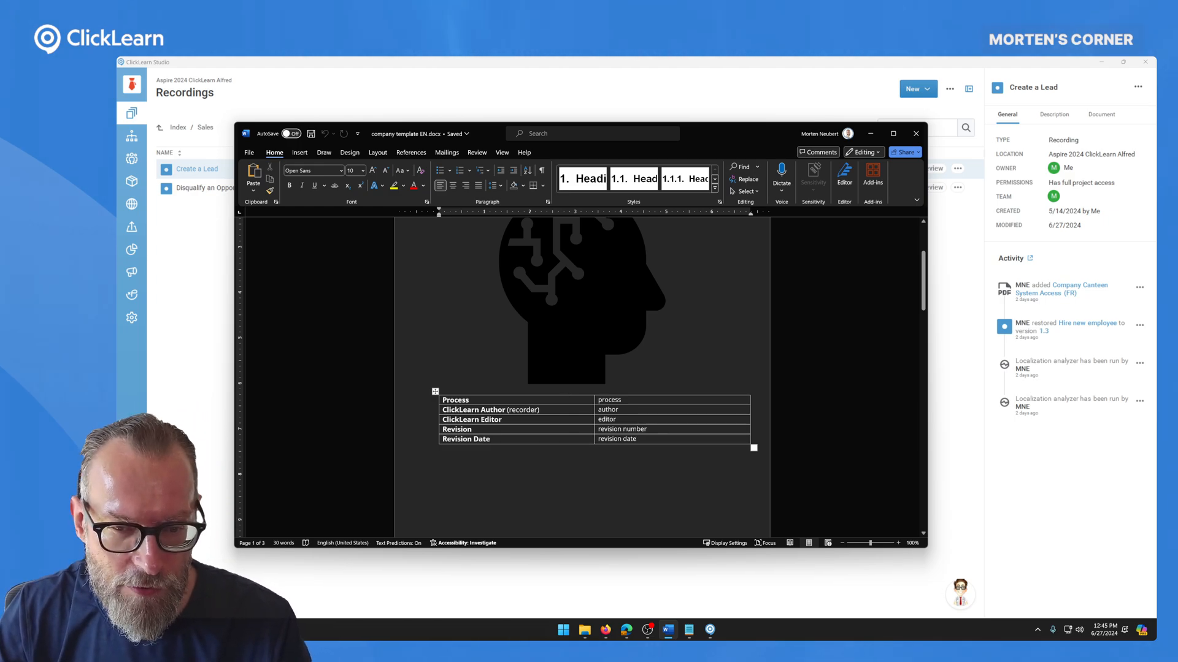
pyautogui.click(549, 410)
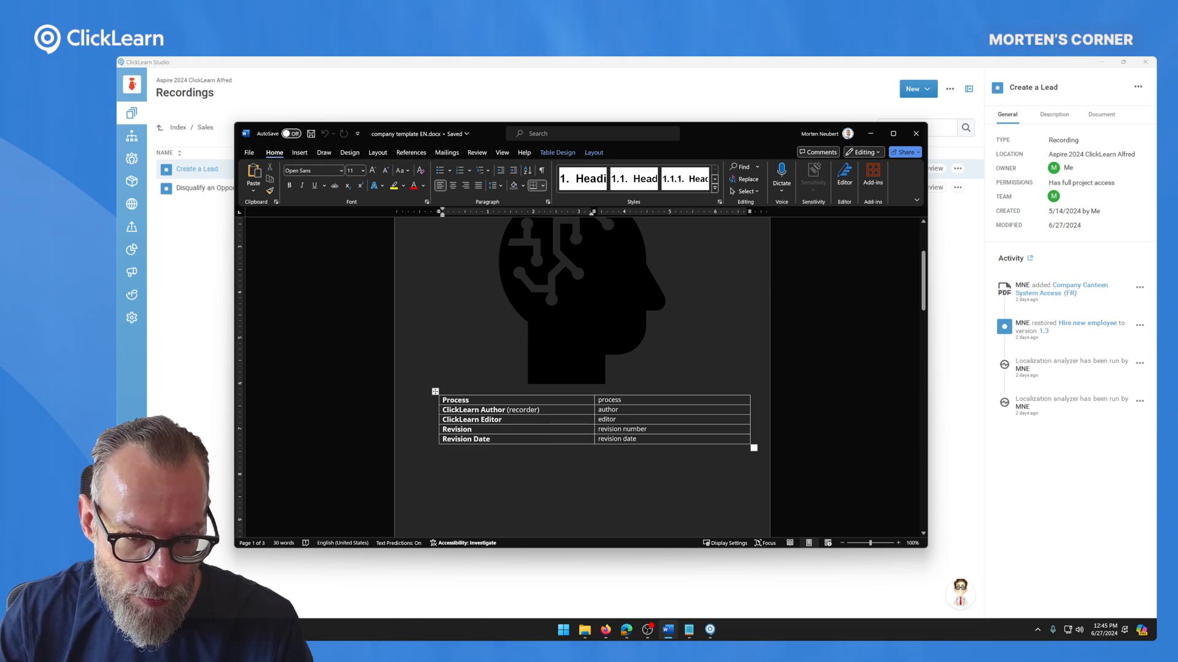
pyautogui.scroll(3, 581, 378)
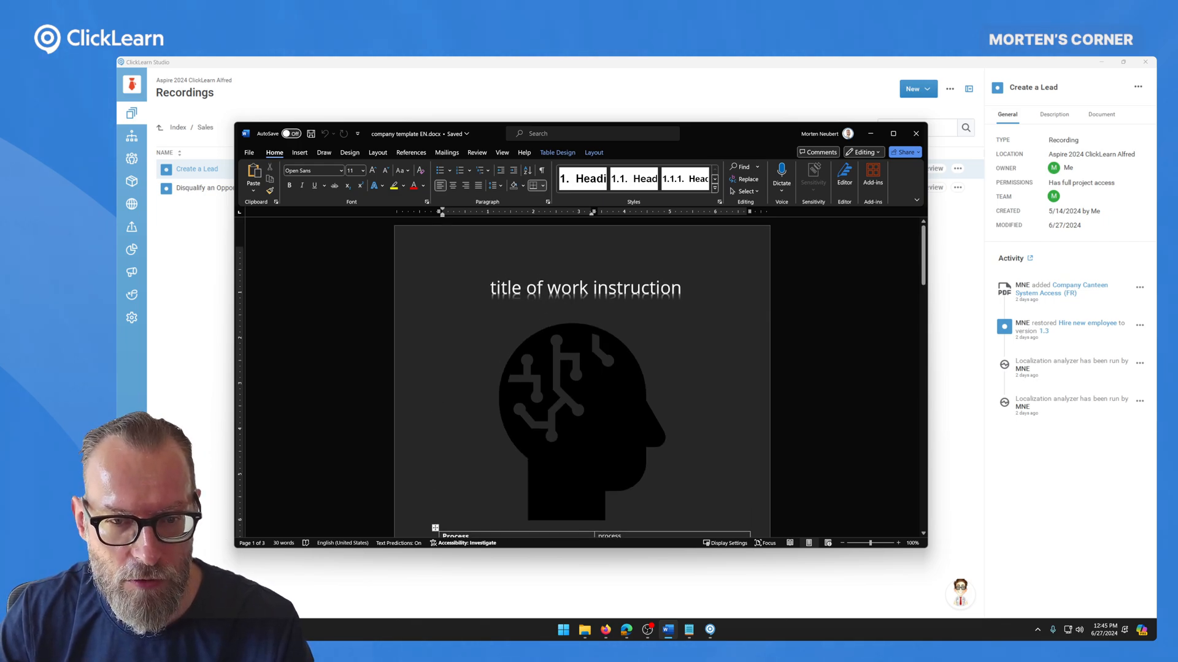
pyautogui.scroll(-5, 581, 378)
pyautogui.scroll(3, 581, 377)
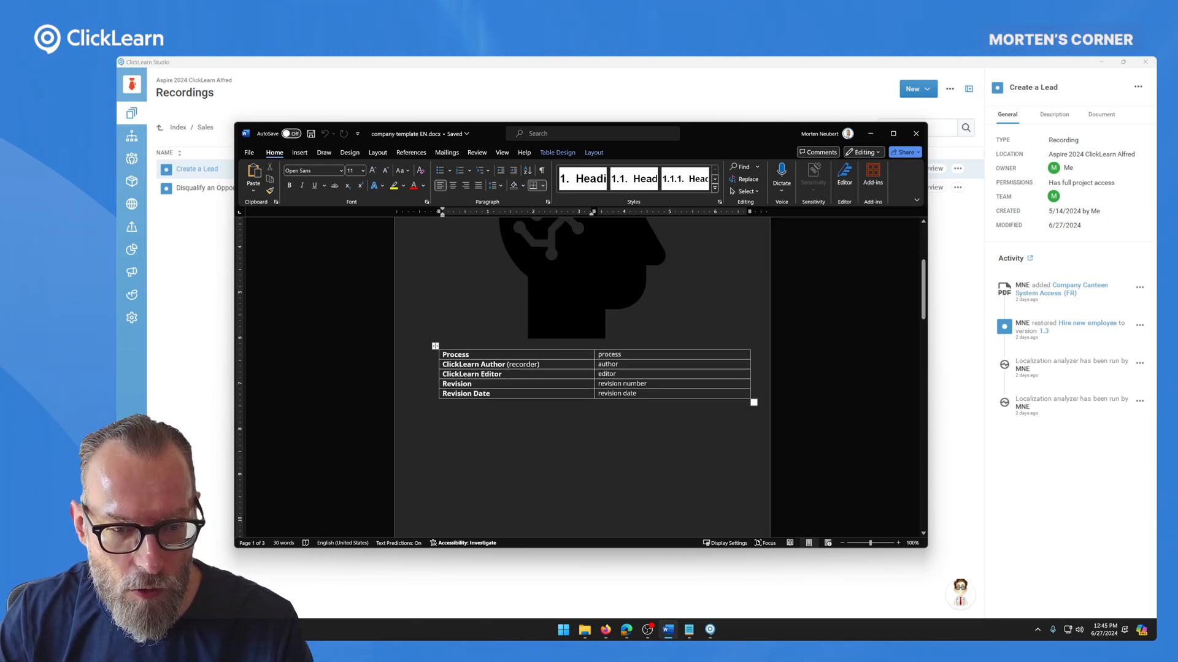
pyautogui.moveTo(491, 393); pyautogui.dragTo(457, 355)
pyautogui.hotkey('ctrl', 'c')
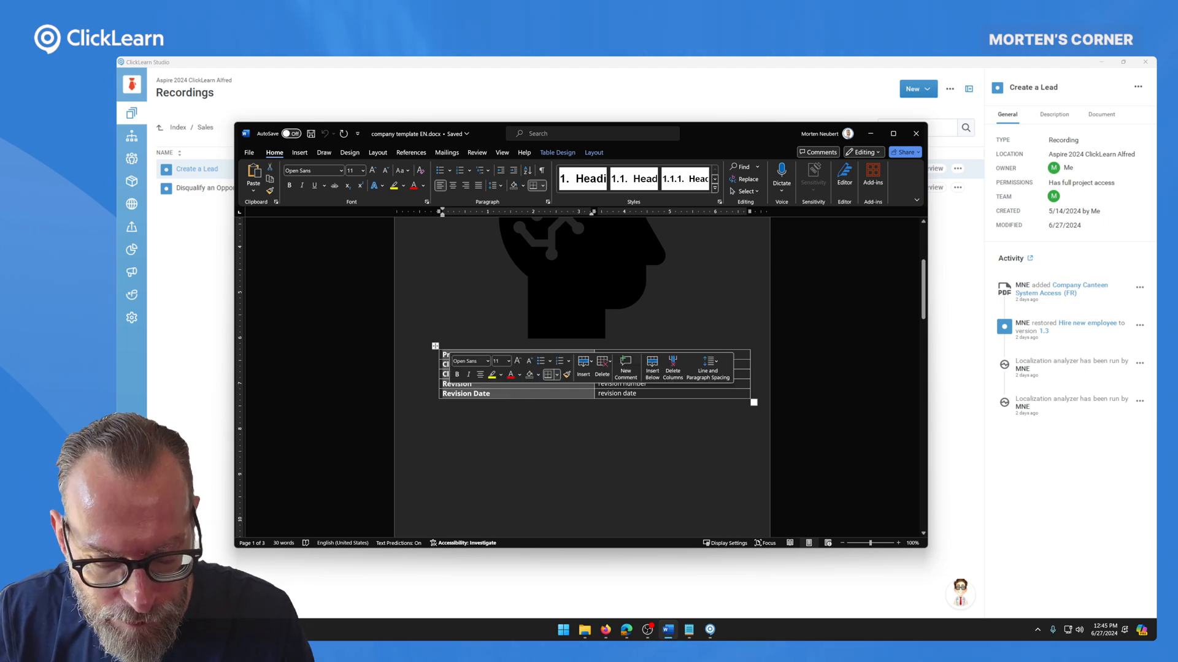
pyautogui.click(440, 420)
pyautogui.scroll(6, 581, 377)
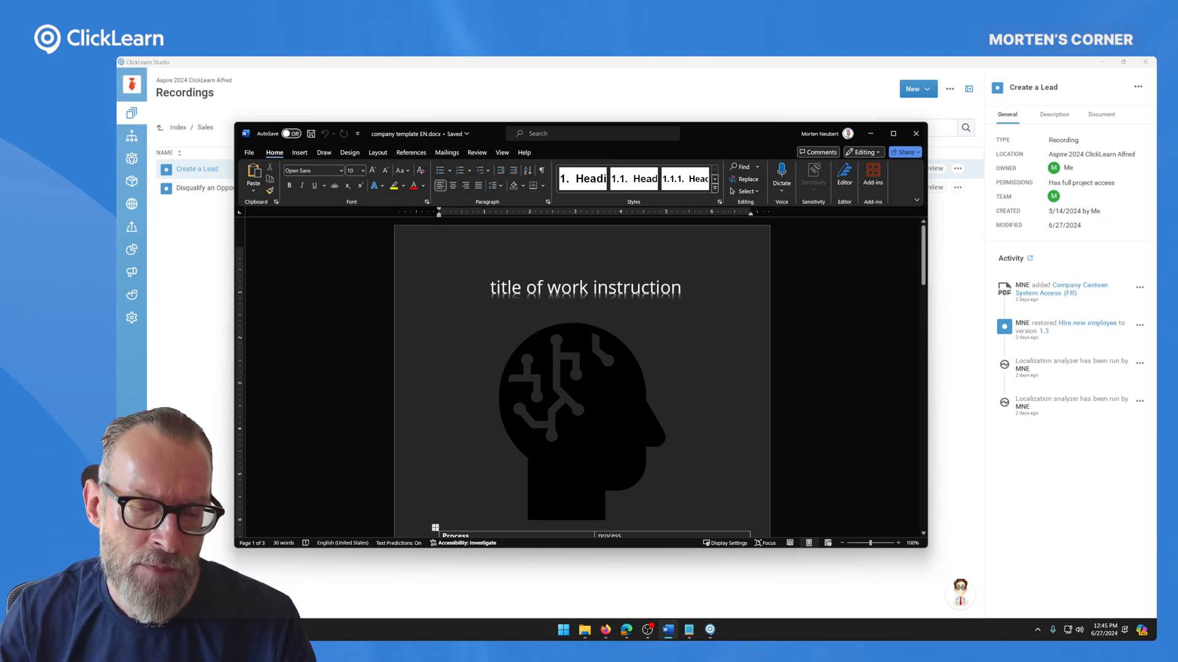
pyautogui.scroll(-1, 603, 357)
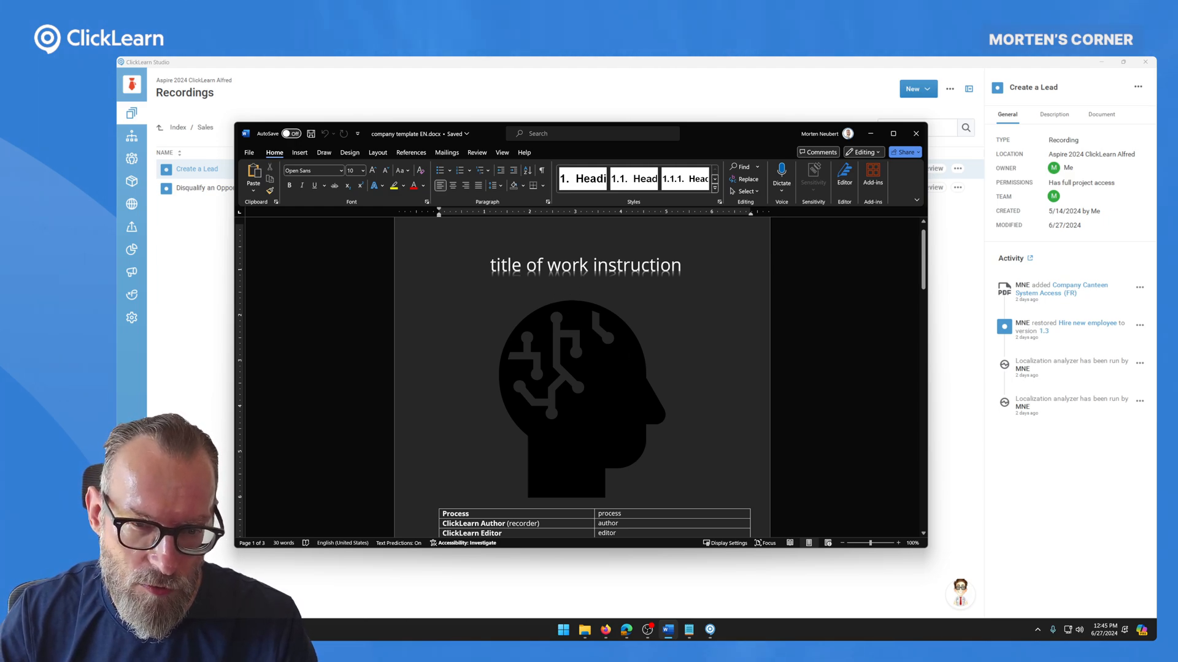
# Examine the rest of the Word template, from the cover page's metadata table through the Content page to the third page.
pyautogui.scroll(-4, 581, 368)
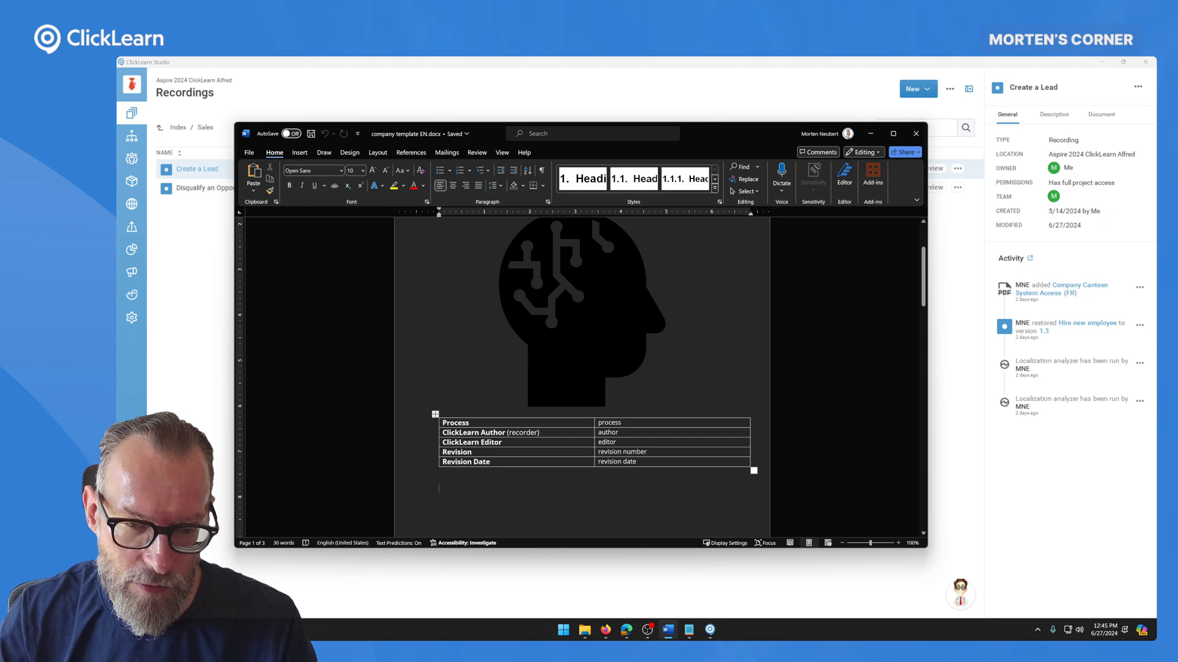
pyautogui.scroll(-3, 613, 356)
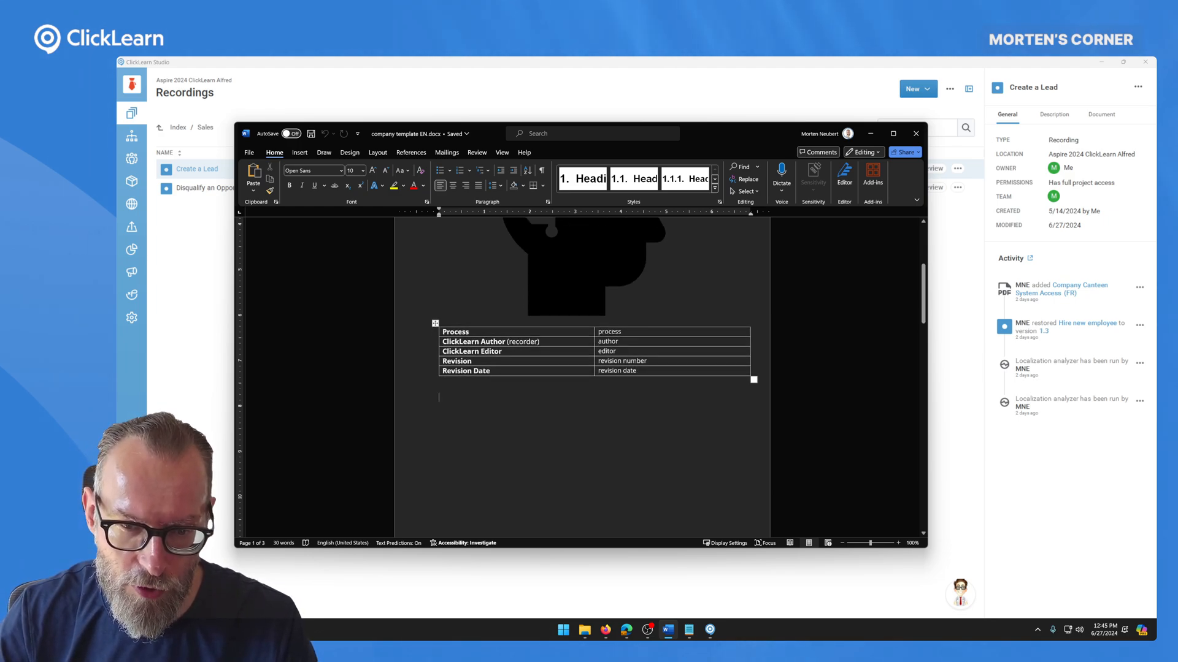
pyautogui.scroll(-9, 581, 378)
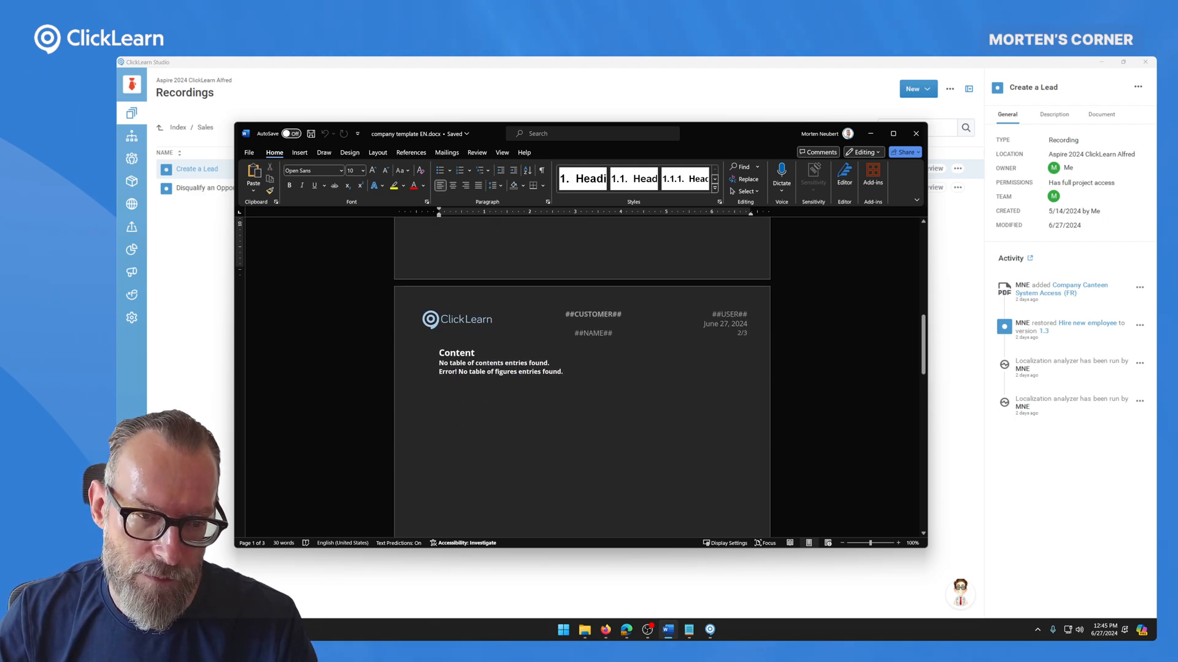
pyautogui.scroll(-10, 617, 394)
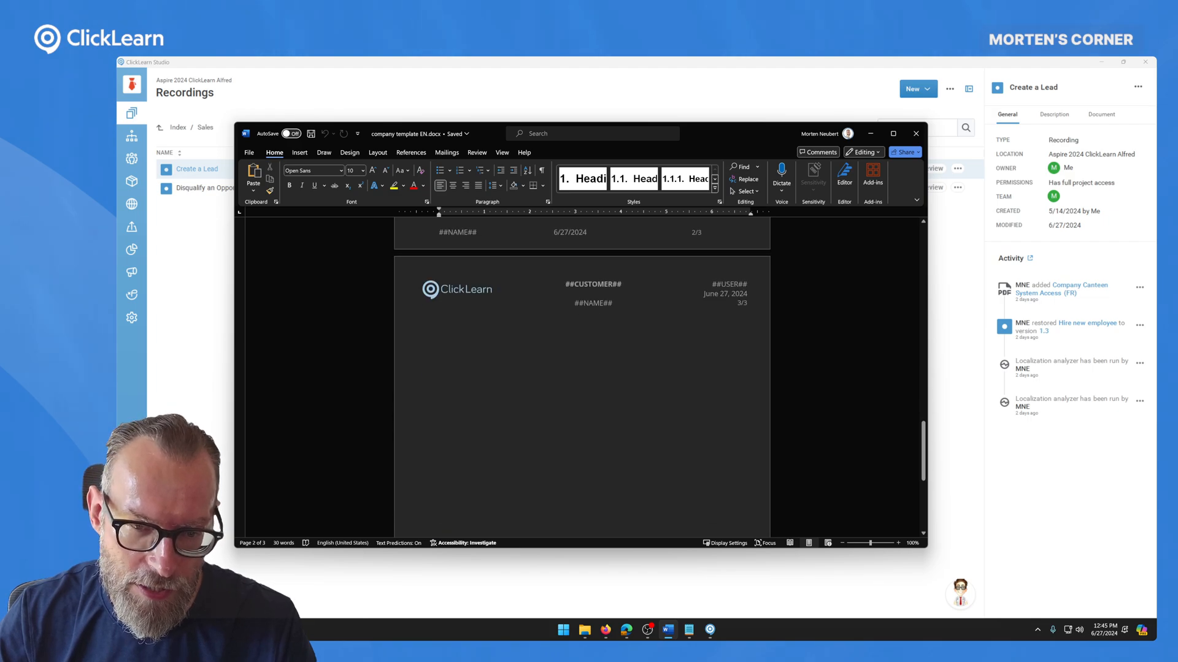
# Show the formatting marks, check the paragraphs and page breaks on the template's pages, and hide the marks again.
pyautogui.click(541, 170)
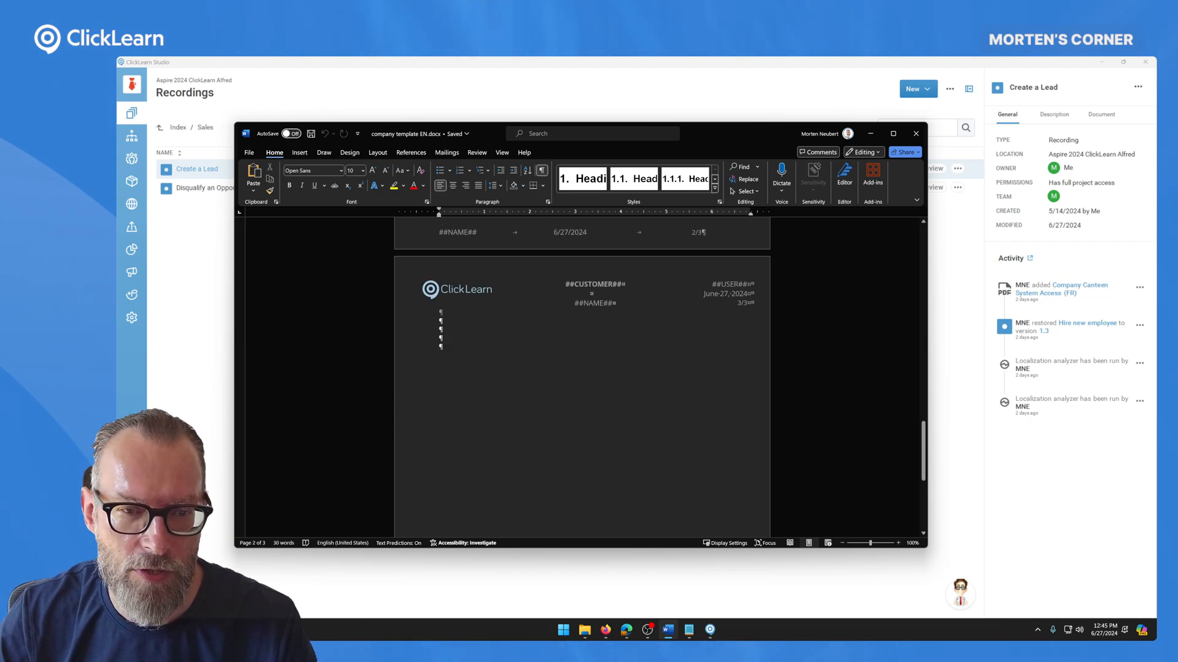
pyautogui.scroll(4, 577, 368)
pyautogui.scroll(7, 581, 377)
pyautogui.scroll(-1, 582, 377)
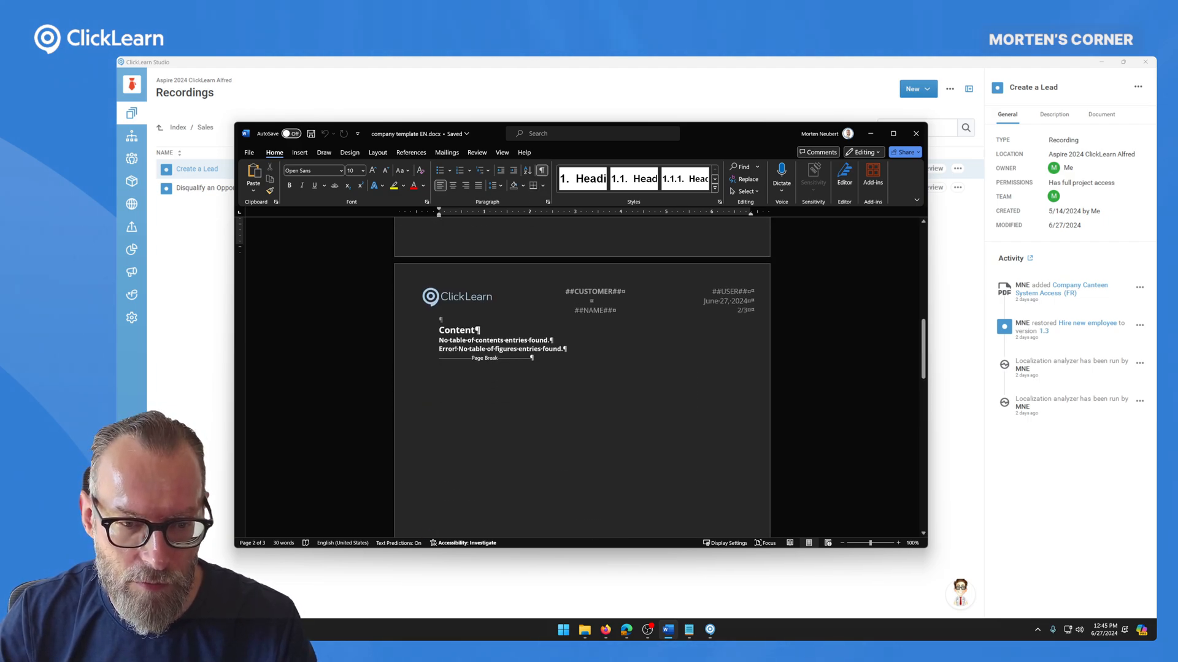
pyautogui.scroll(6, 581, 377)
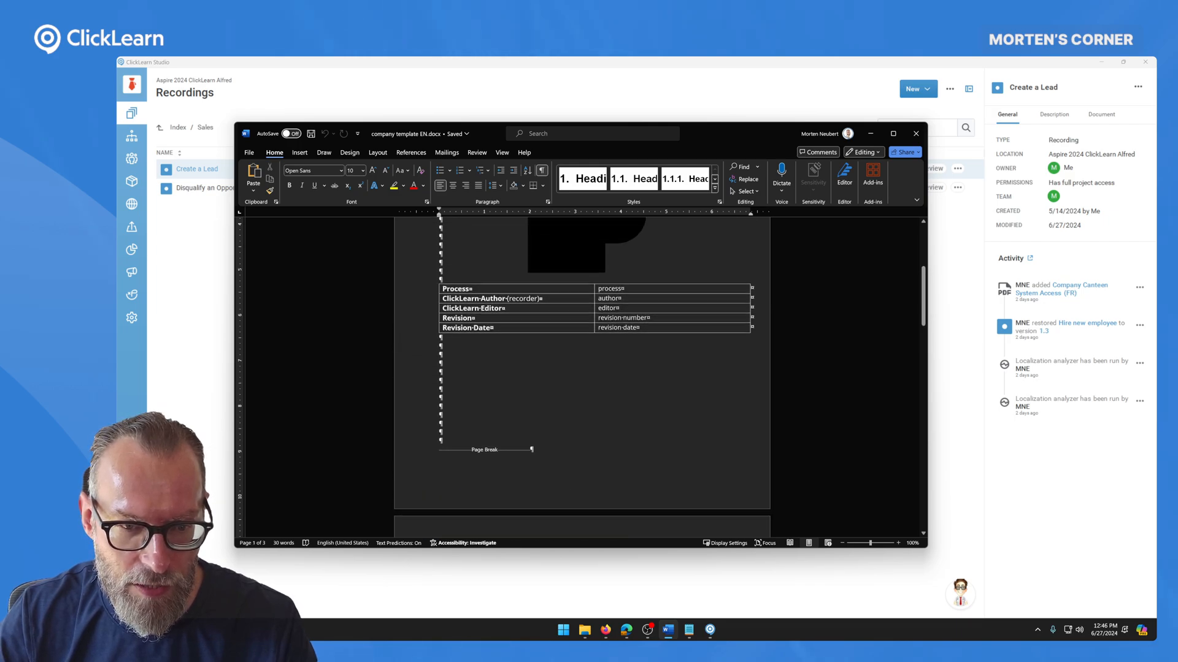
pyautogui.scroll(4, 582, 377)
pyautogui.scroll(-5, 582, 377)
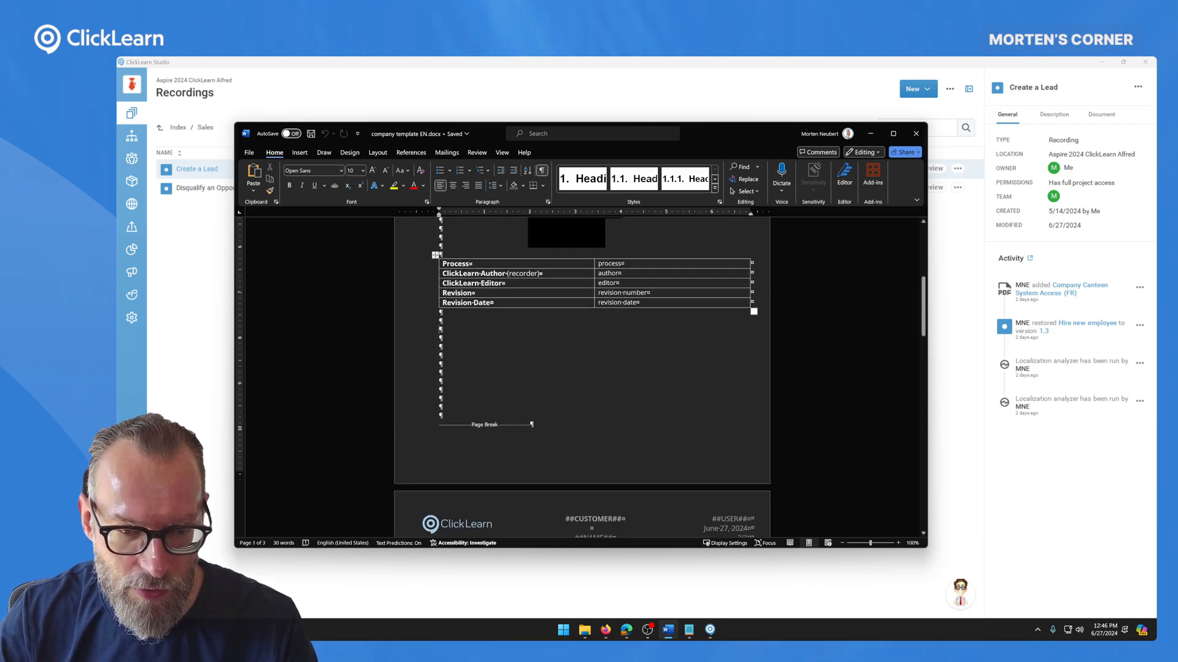
pyautogui.scroll(2, 582, 377)
pyautogui.click(541, 171)
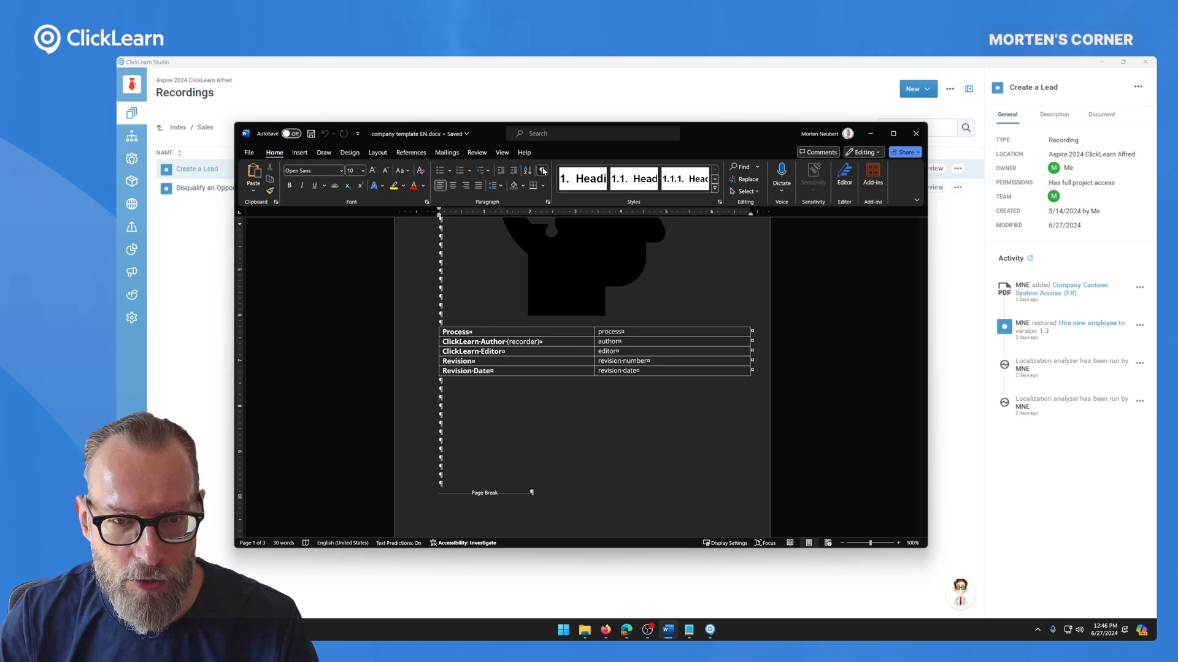
# Save a copy of the template in Downloads as company template FR.
pyautogui.scroll(3, 609, 264)
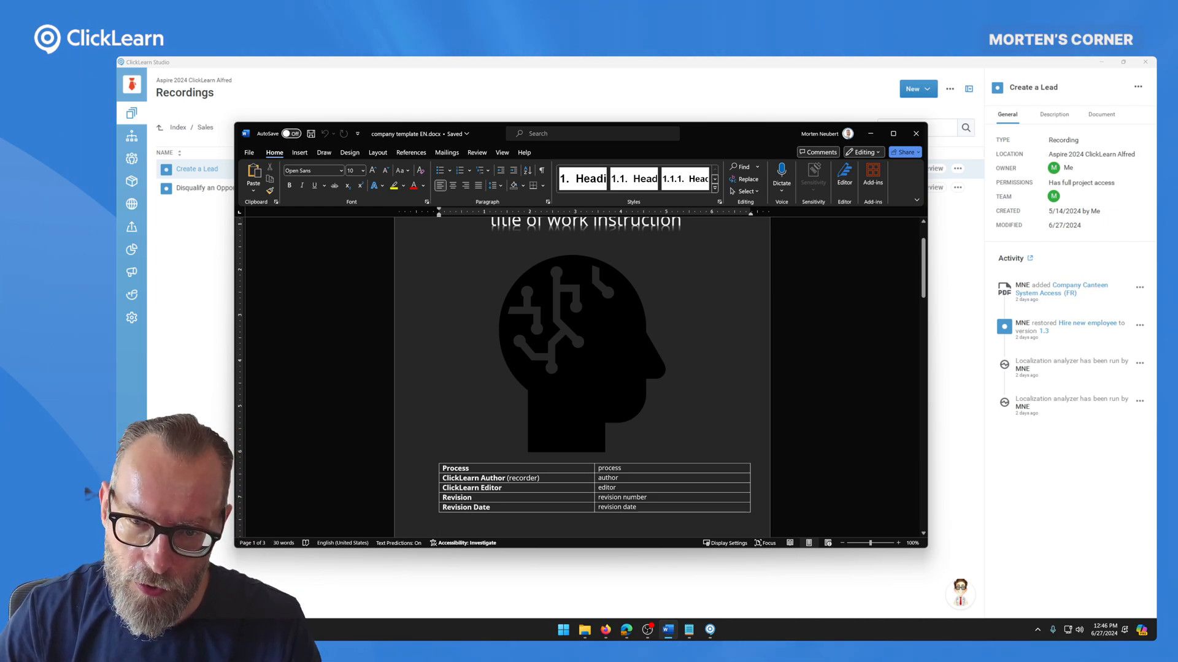
pyautogui.scroll(2, 581, 374)
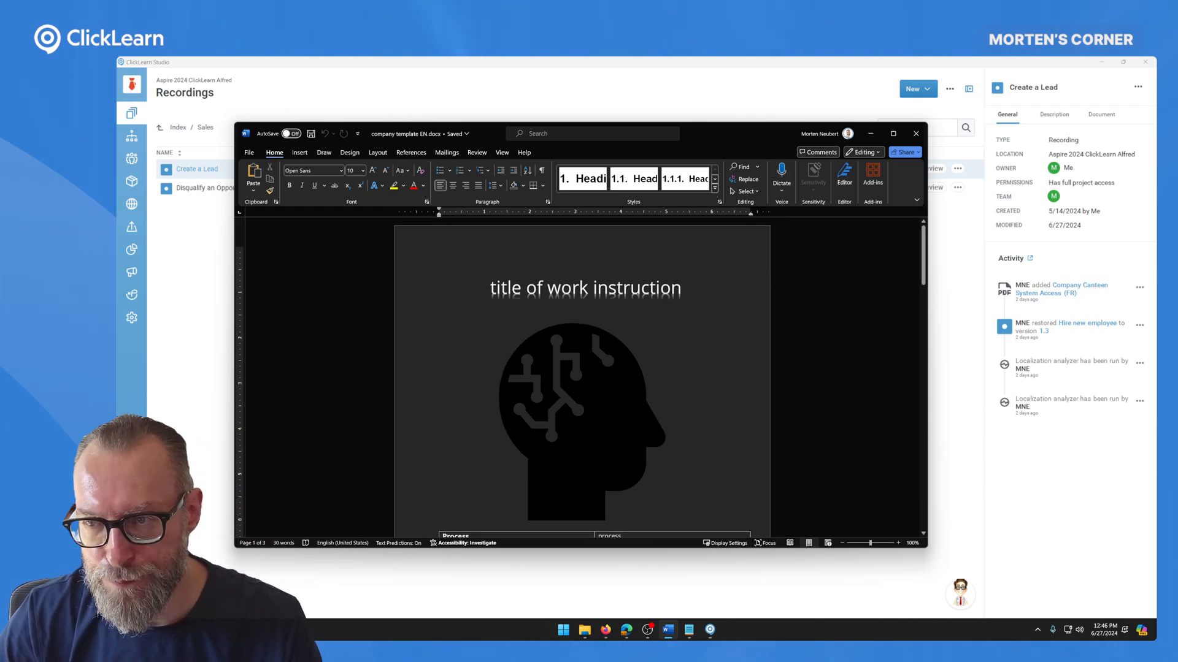
pyautogui.scroll(-3, 648, 411)
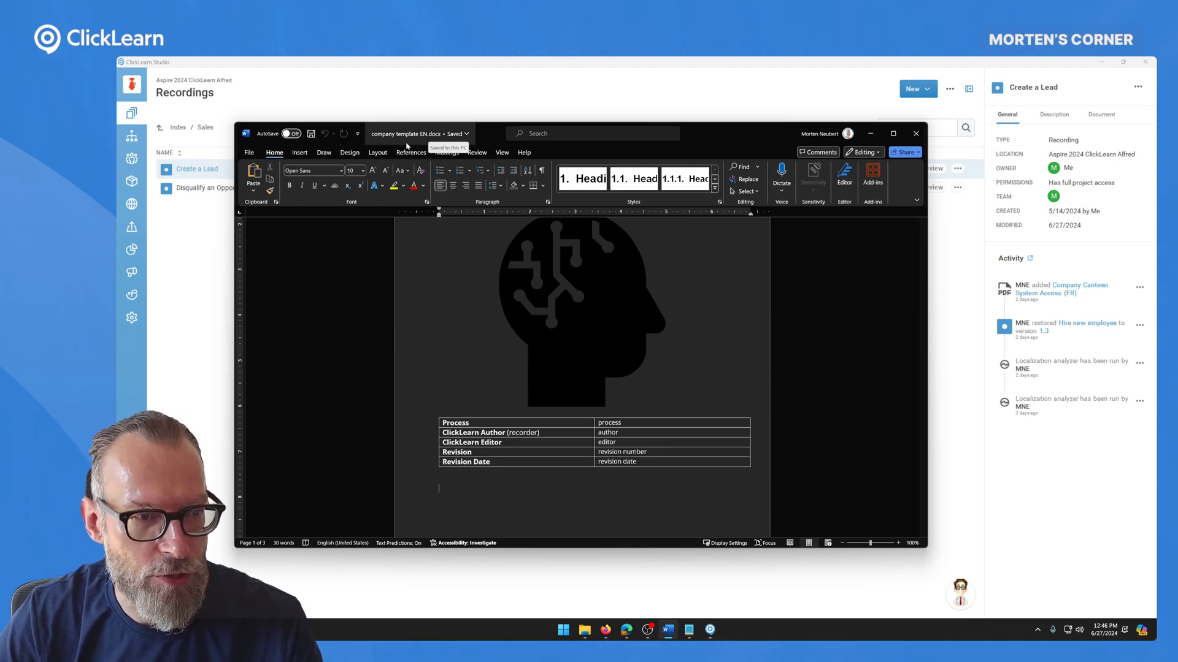
pyautogui.click(249, 152)
pyautogui.click(274, 301)
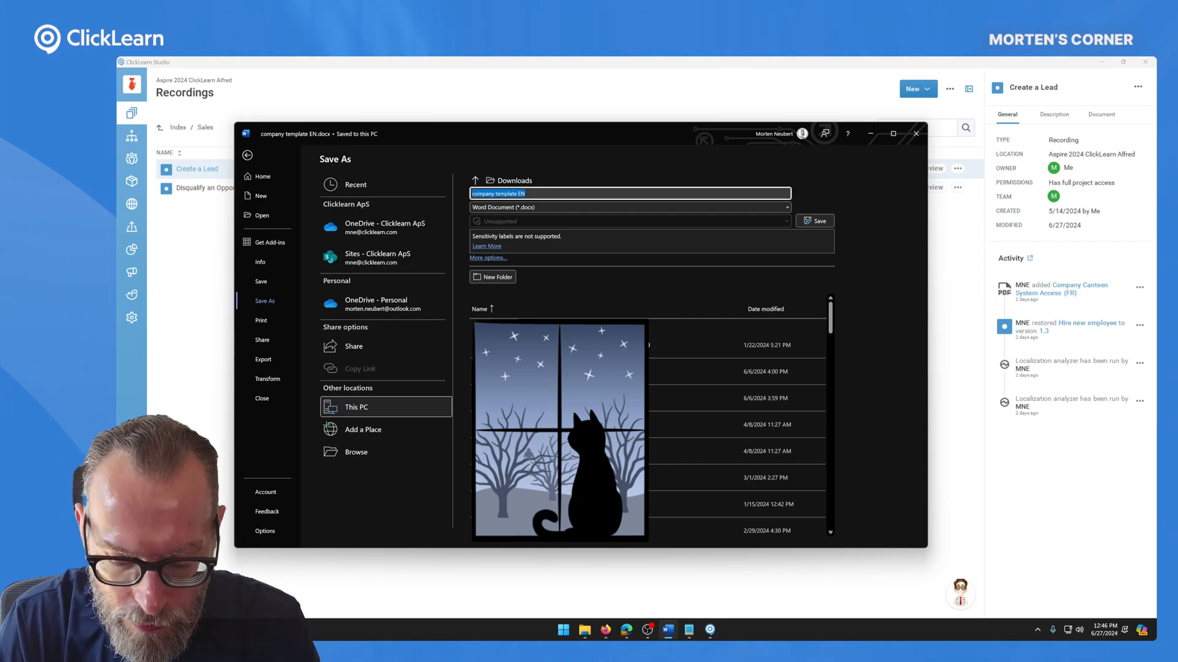
pyautogui.press('End')
pyautogui.press('BackSpace')
pyautogui.press('BackSpace')
pyautogui.write('FR')
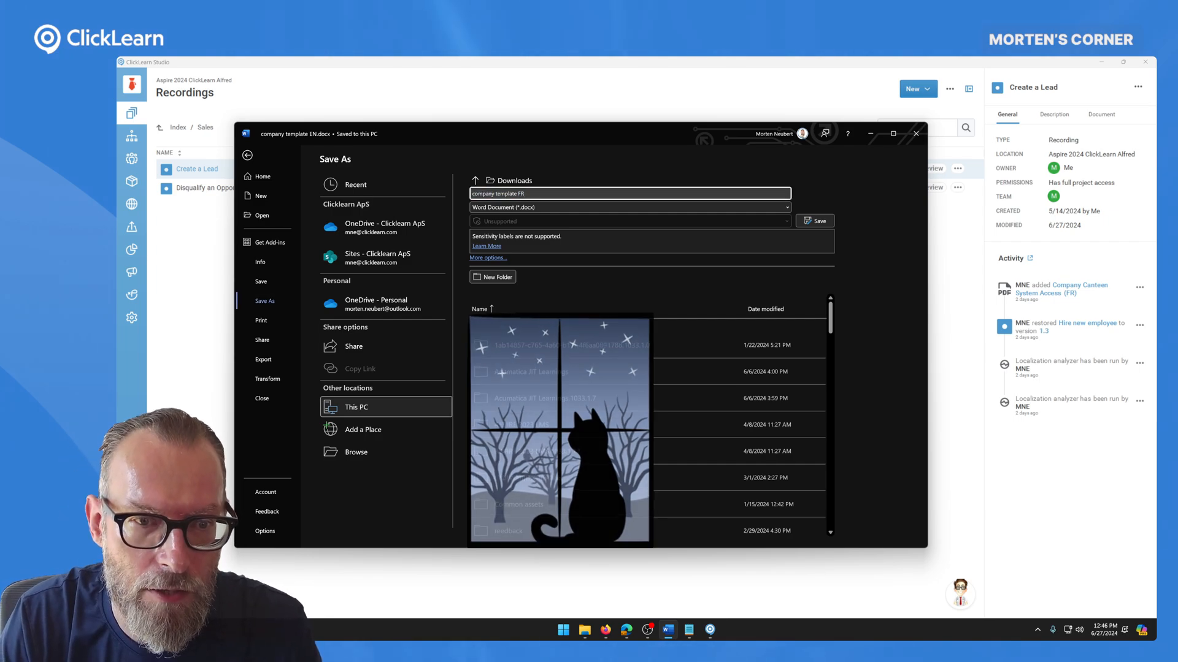
pyautogui.press('Return')
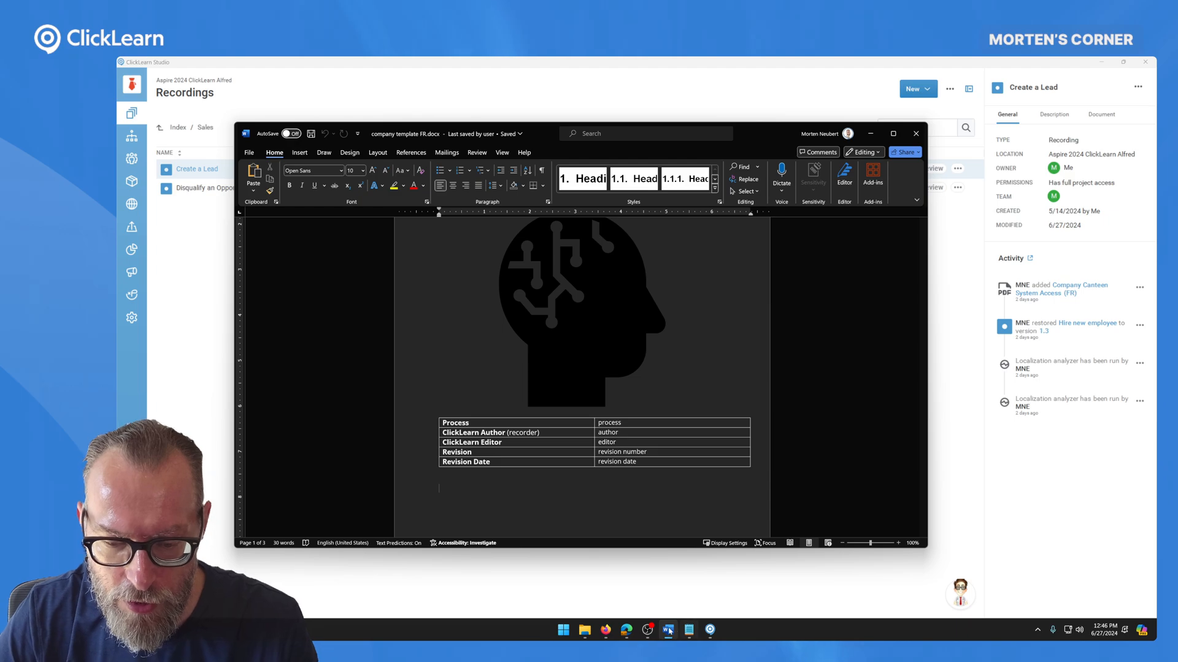
# Switch to Bing Translator in the browser, translate the copied table labels from English to French, and copy "Processus".
pyautogui.click(627, 631)
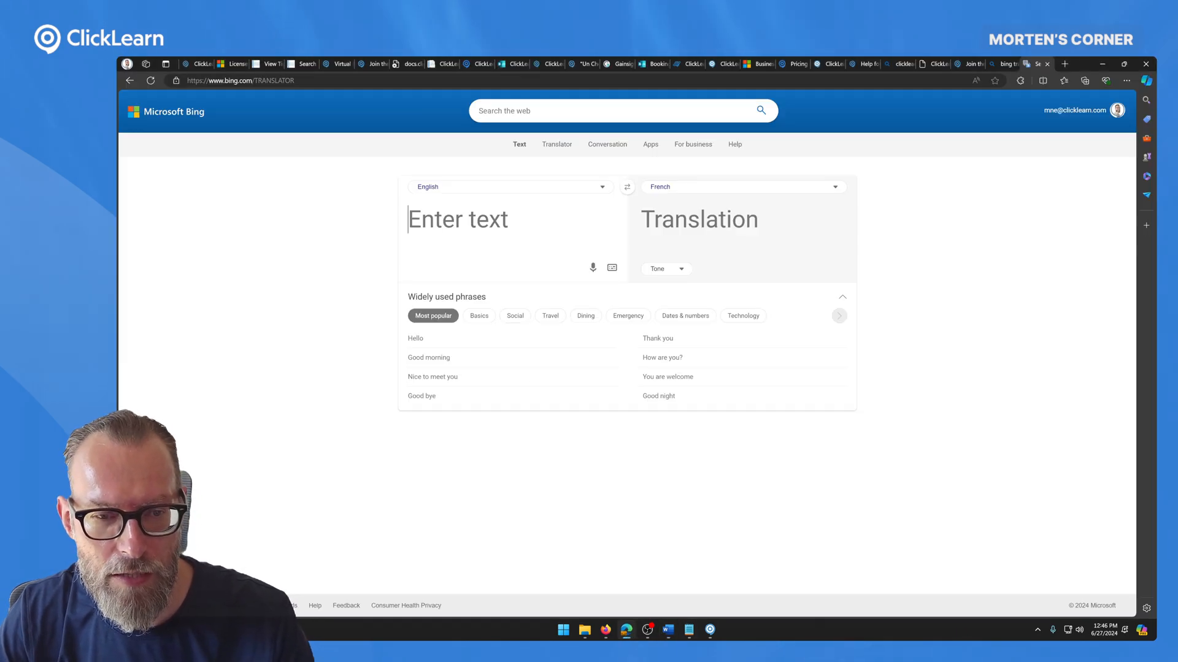
pyautogui.hotkey('ctrl', 'v')
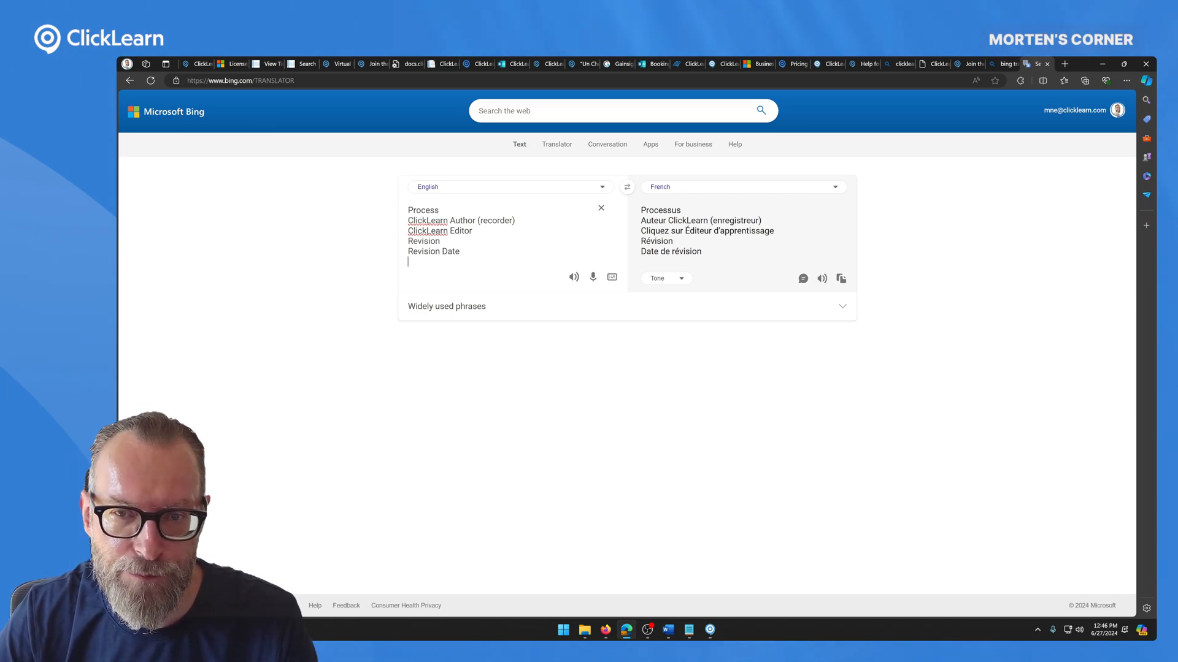
pyautogui.click(707, 241)
pyautogui.hotkey('ctrl', 'a')
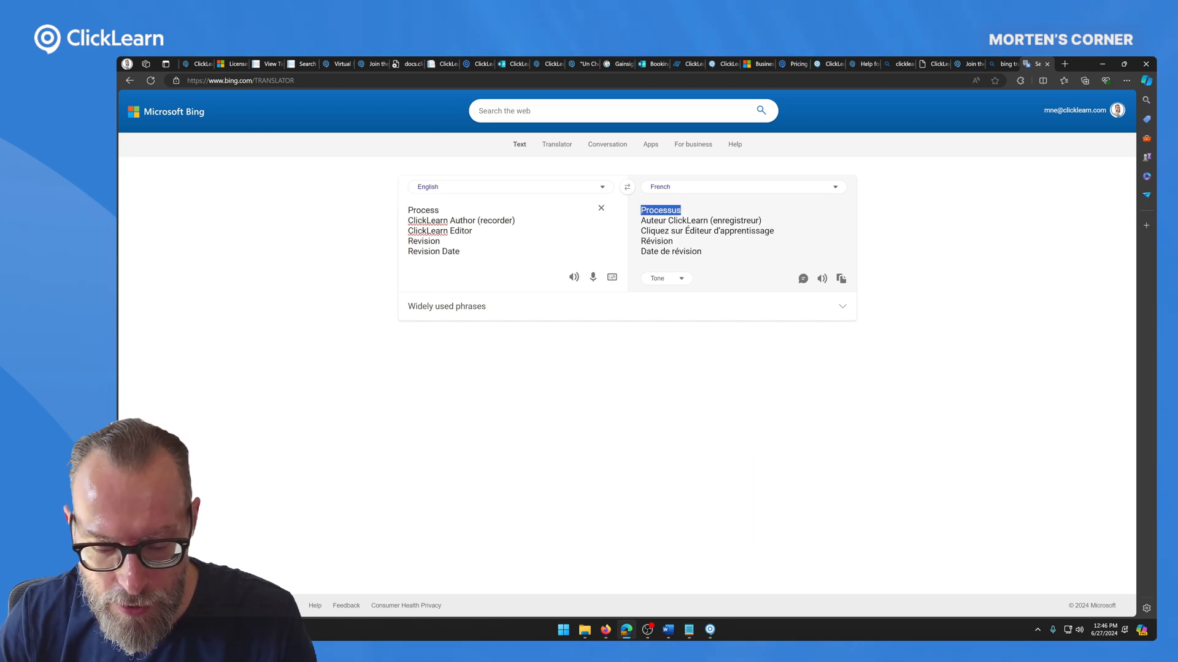
# Switch back to Word and replace the "Process" label in the metadata table with "Processus".
pyautogui.hotkey('alt', 'Tab')
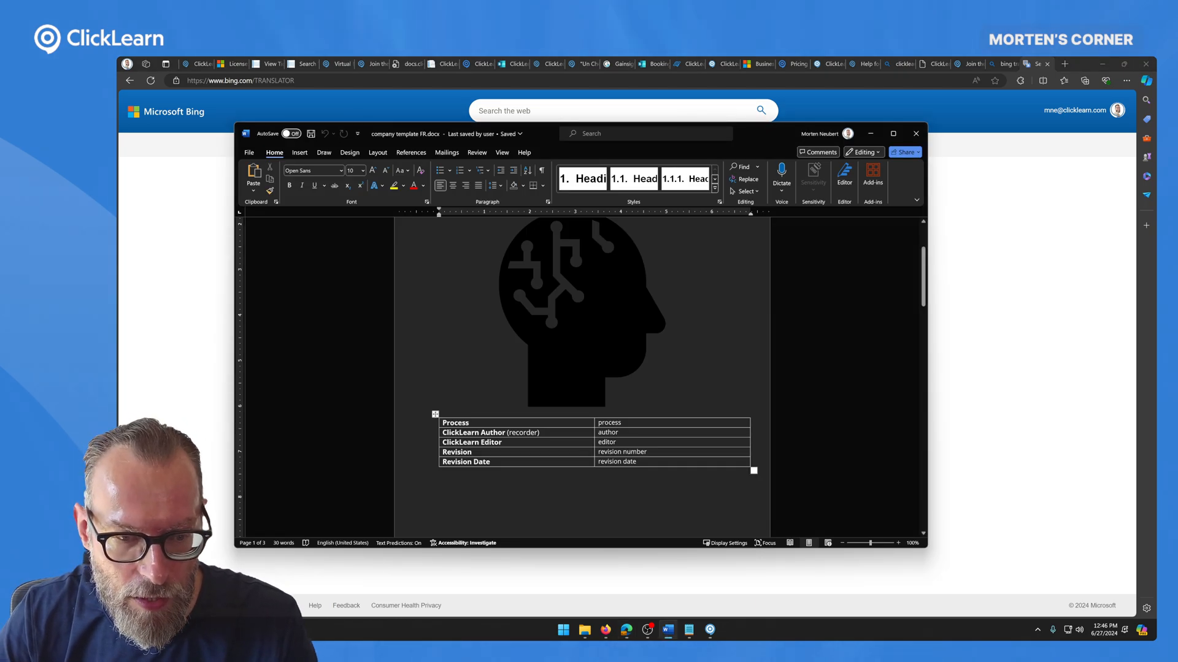
pyautogui.doubleClick(455, 423)
pyautogui.rightClick(455, 423)
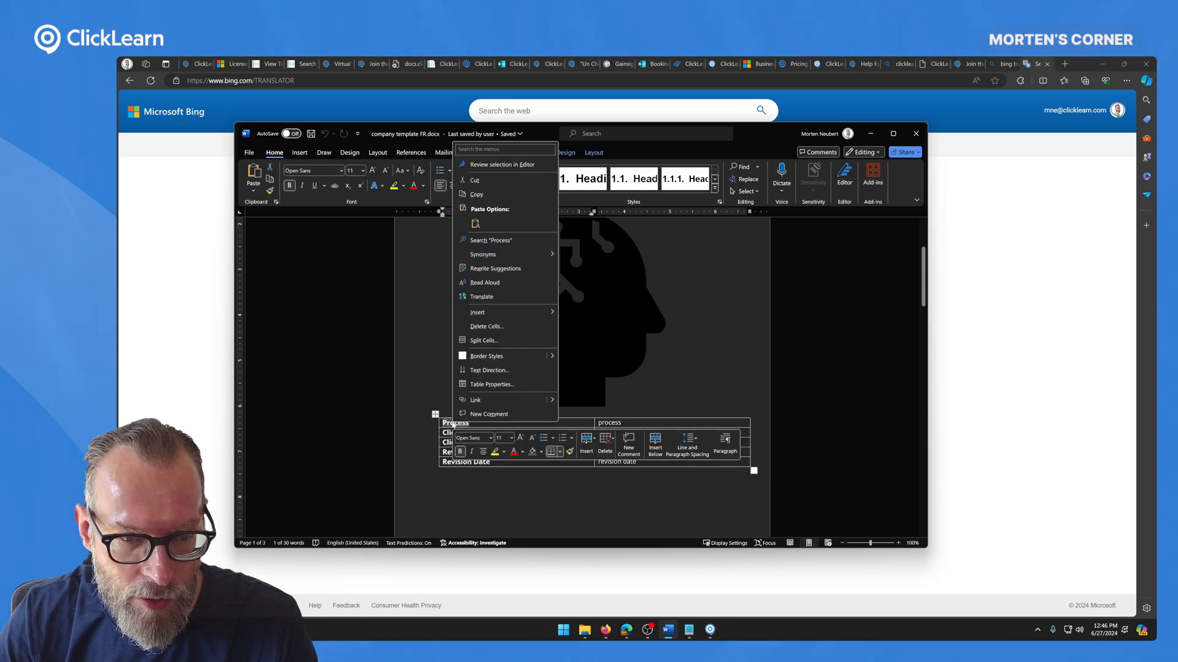
pyautogui.click(476, 224)
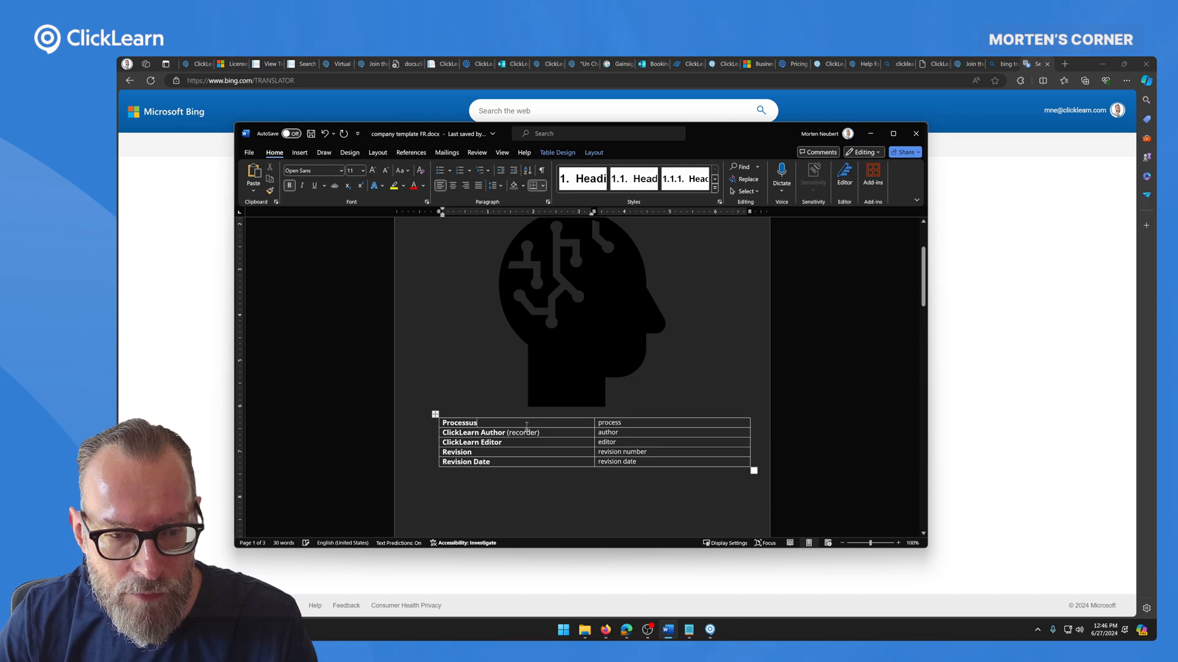
# Copy "Auteur" from Bing Translator and replace "Author" with it in the Word table's ClickLearn Author label.
pyautogui.hotkey('alt', 'Tab')
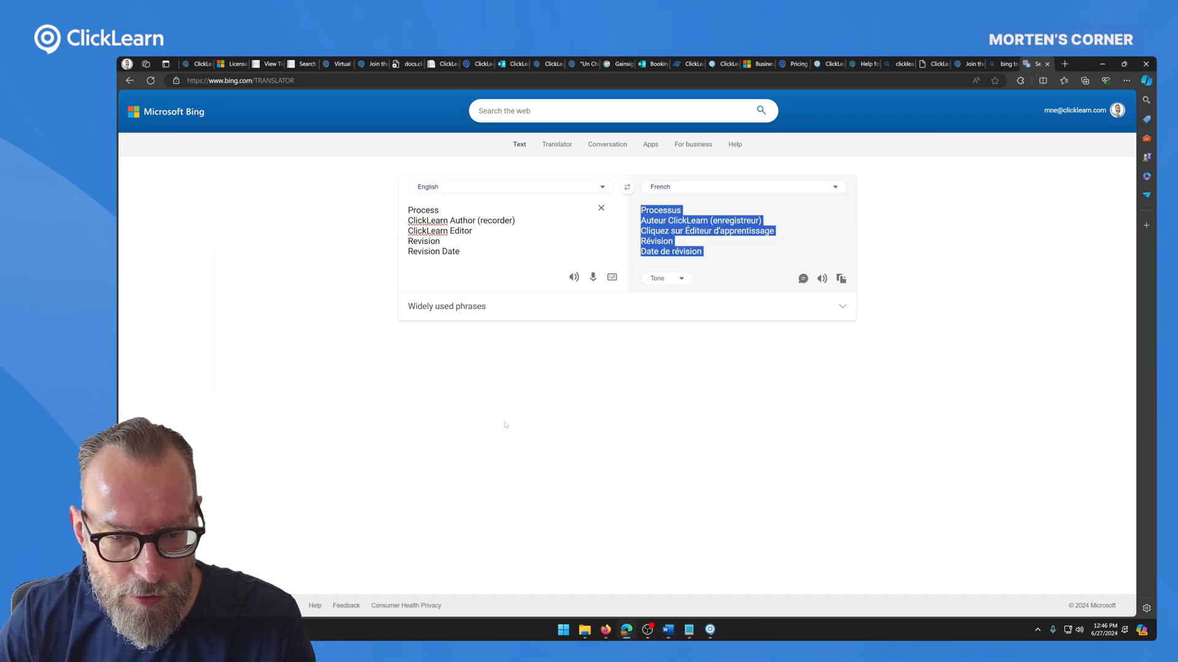
pyautogui.click(705, 222)
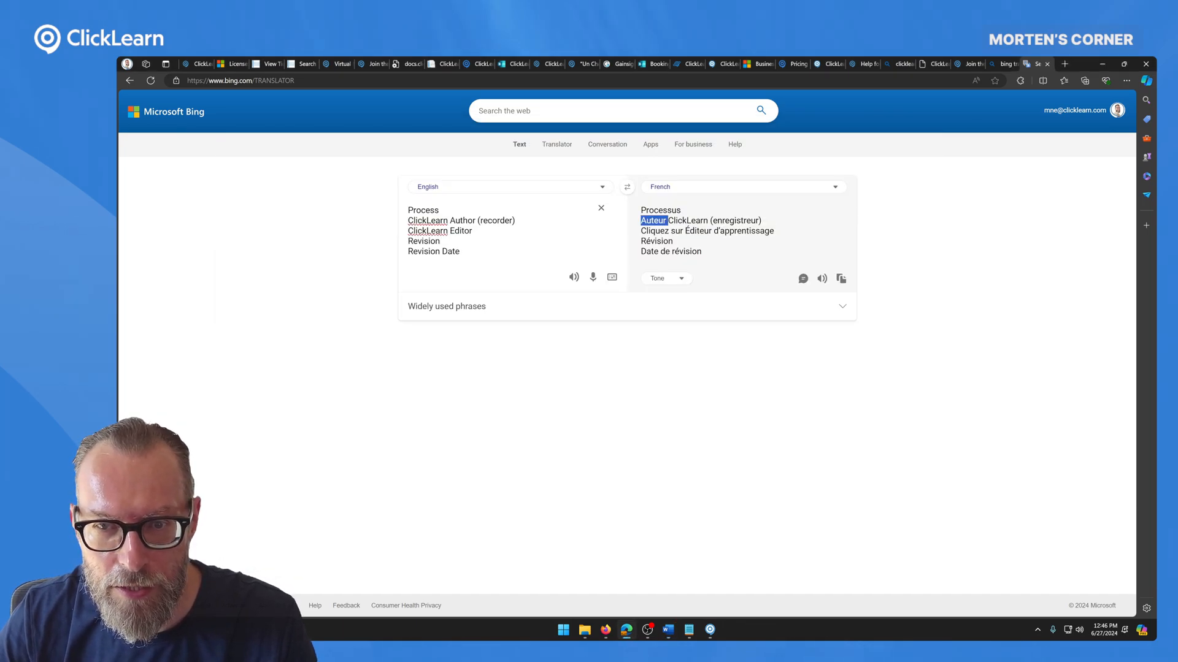
pyautogui.hotkey('alt', 'Tab')
pyautogui.rightClick(497, 432)
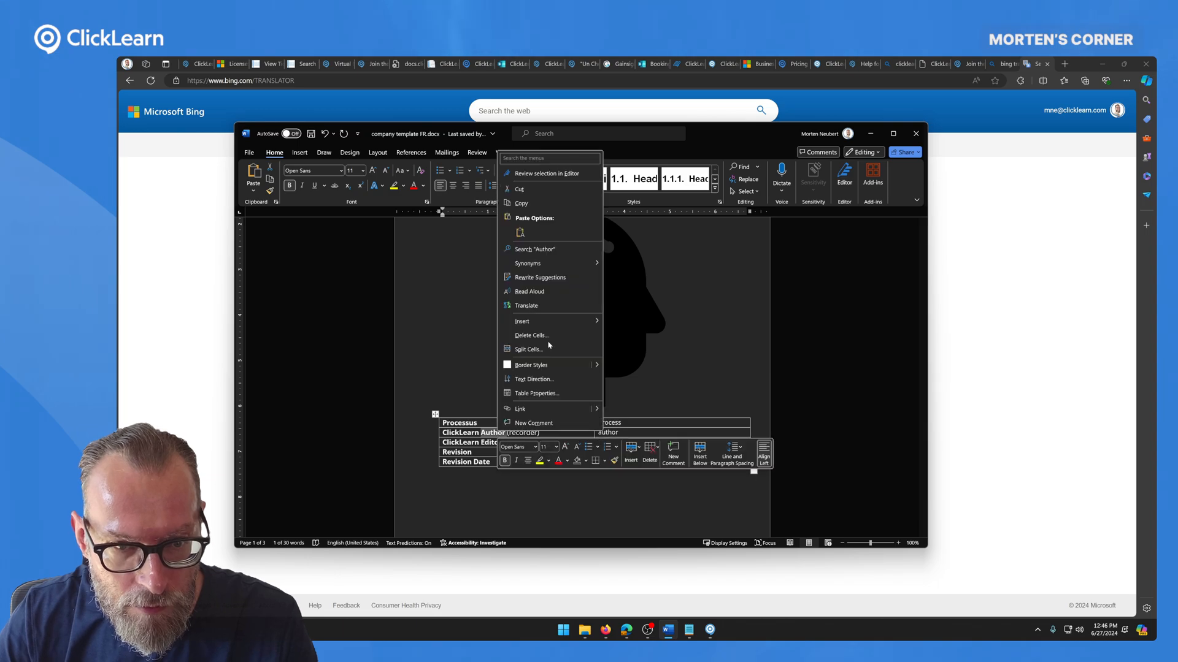
pyautogui.click(520, 234)
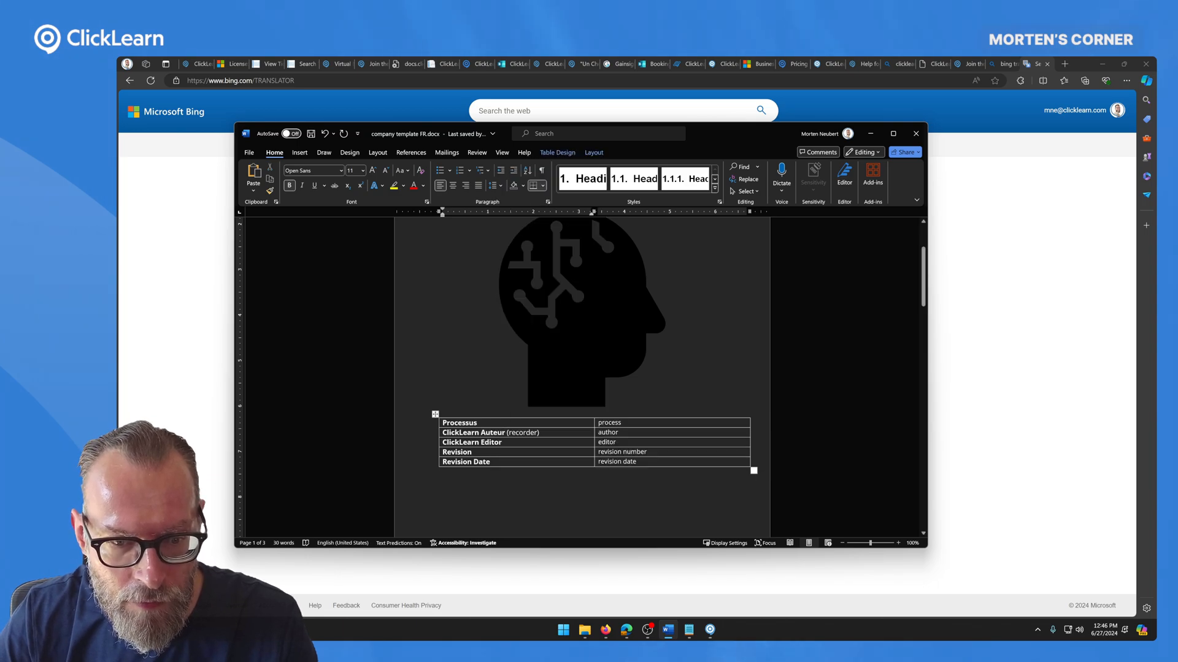
# Replace "recorder" in the Word table's author label with "enregistreur" copied from Bing Translator.
pyautogui.doubleClick(523, 433)
pyautogui.hotkey('alt', 'Tab')
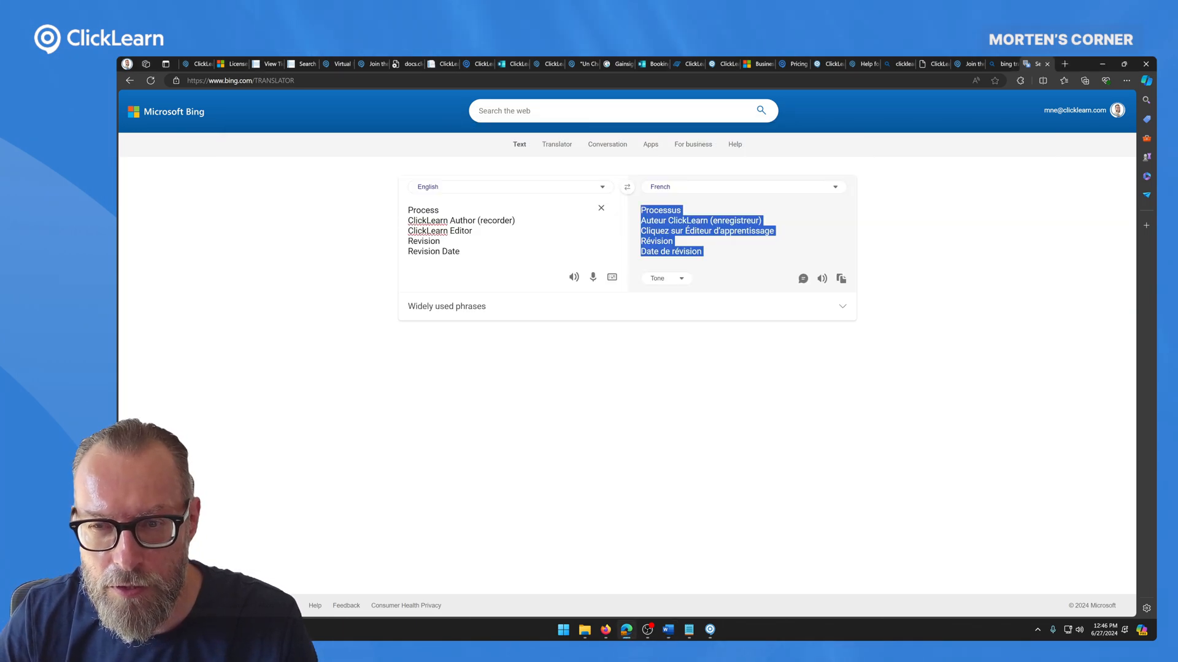
pyautogui.click(735, 221)
pyautogui.doubleClick(735, 221)
pyautogui.hotkey('ctrl', 'c')
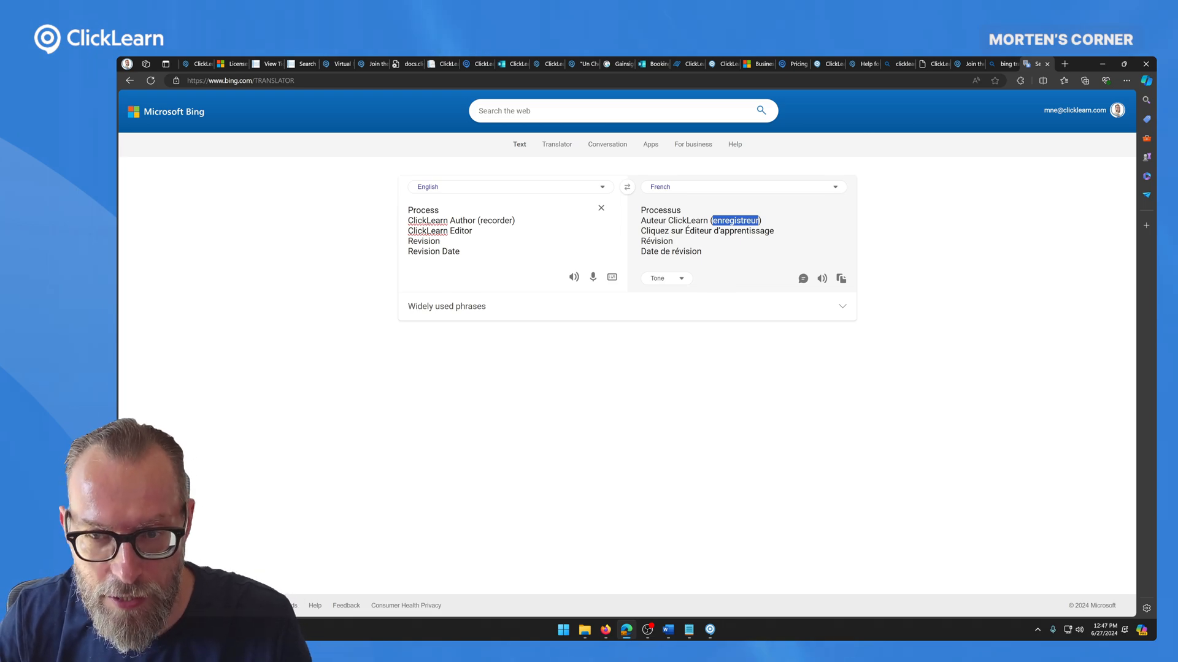
pyautogui.hotkey('alt', 'Tab')
pyautogui.rightClick(524, 433)
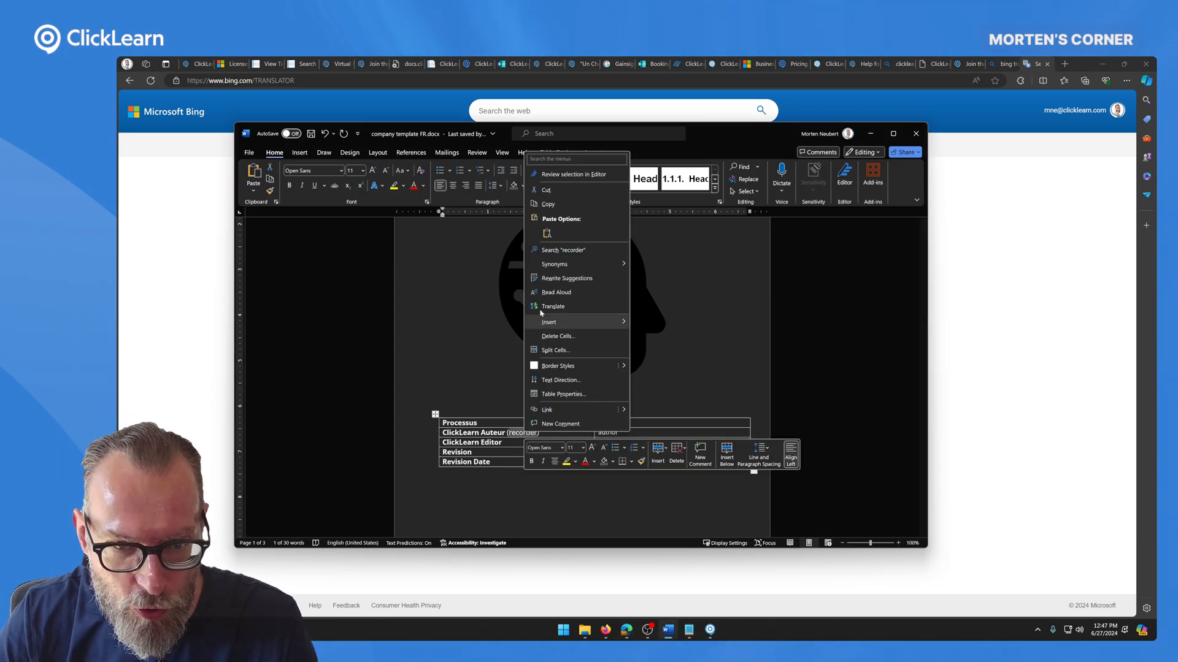
pyautogui.click(546, 233)
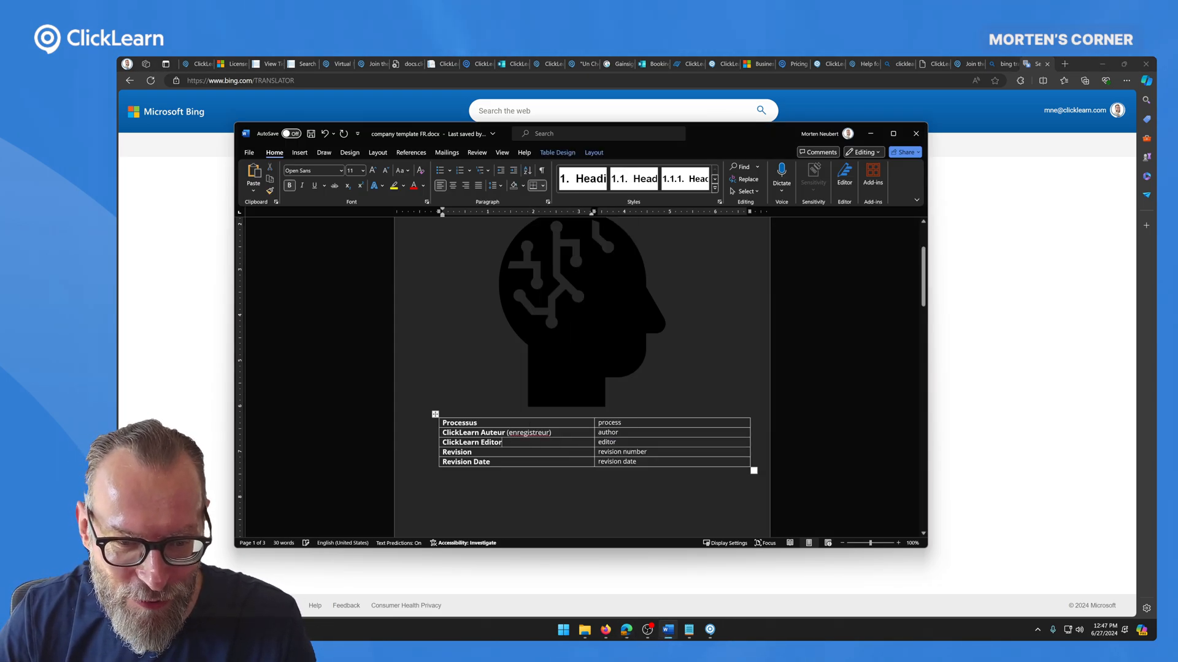
# Copy "Éditeur" from Bing Translator and replace "Editor" with it in the Word table's ClickLearn Editor label.
pyautogui.hotkey('alt', 'Tab')
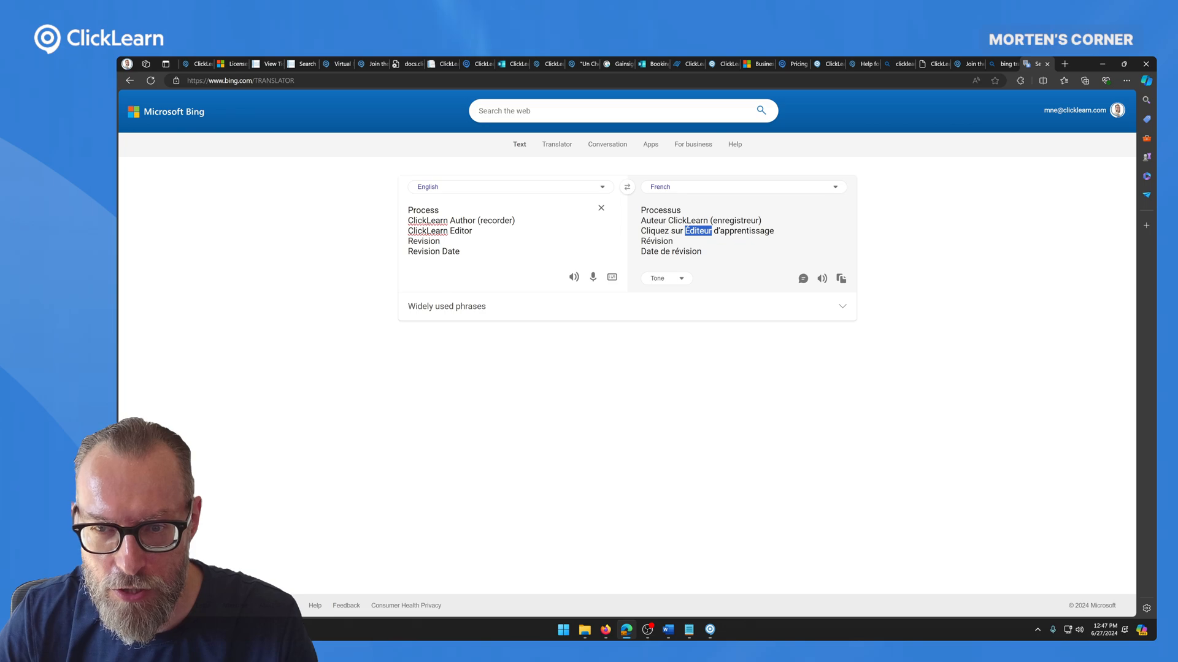
pyautogui.hotkey('alt', 'Tab')
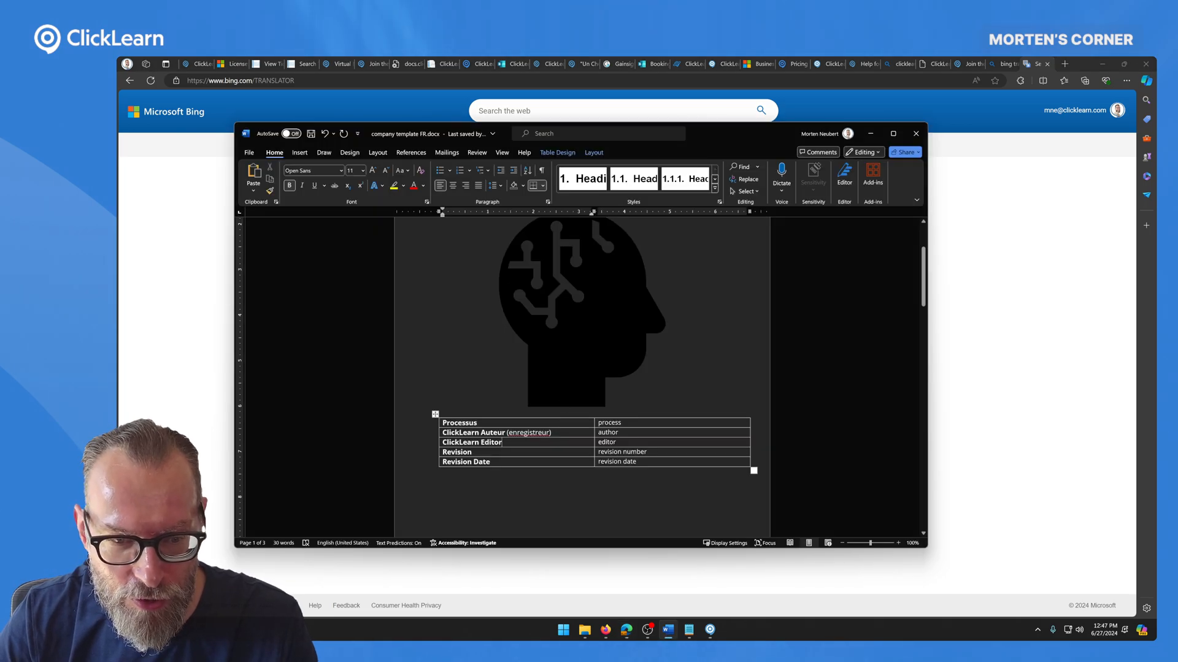
pyautogui.doubleClick(487, 443)
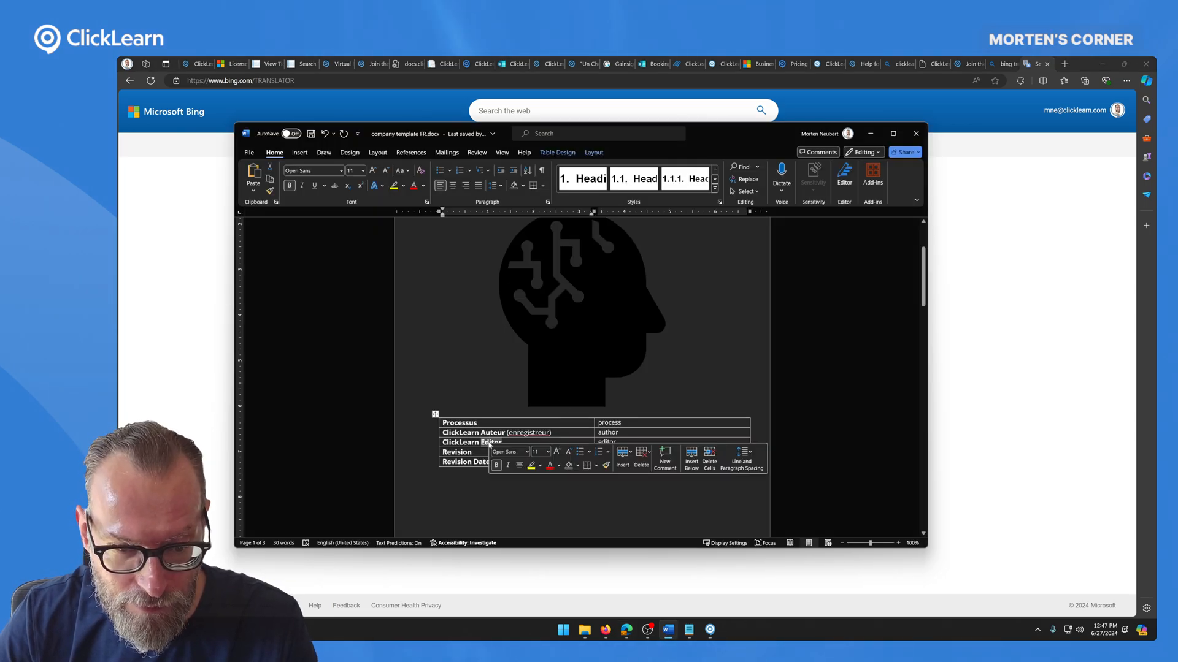
pyautogui.rightClick(486, 444)
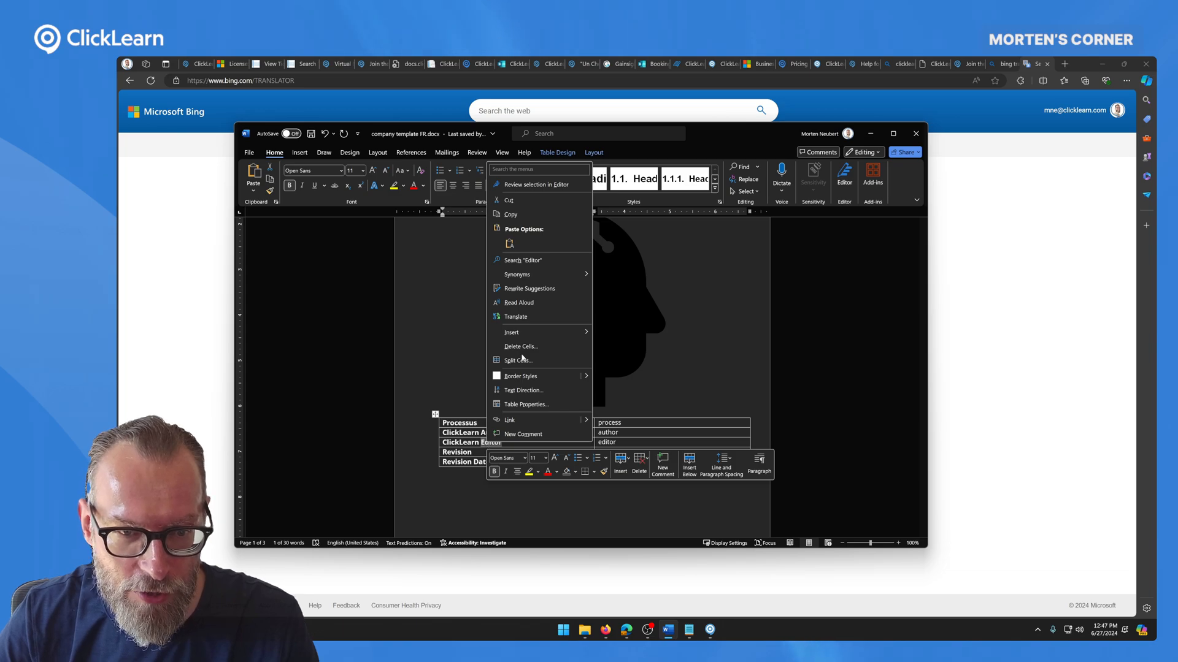
pyautogui.click(509, 244)
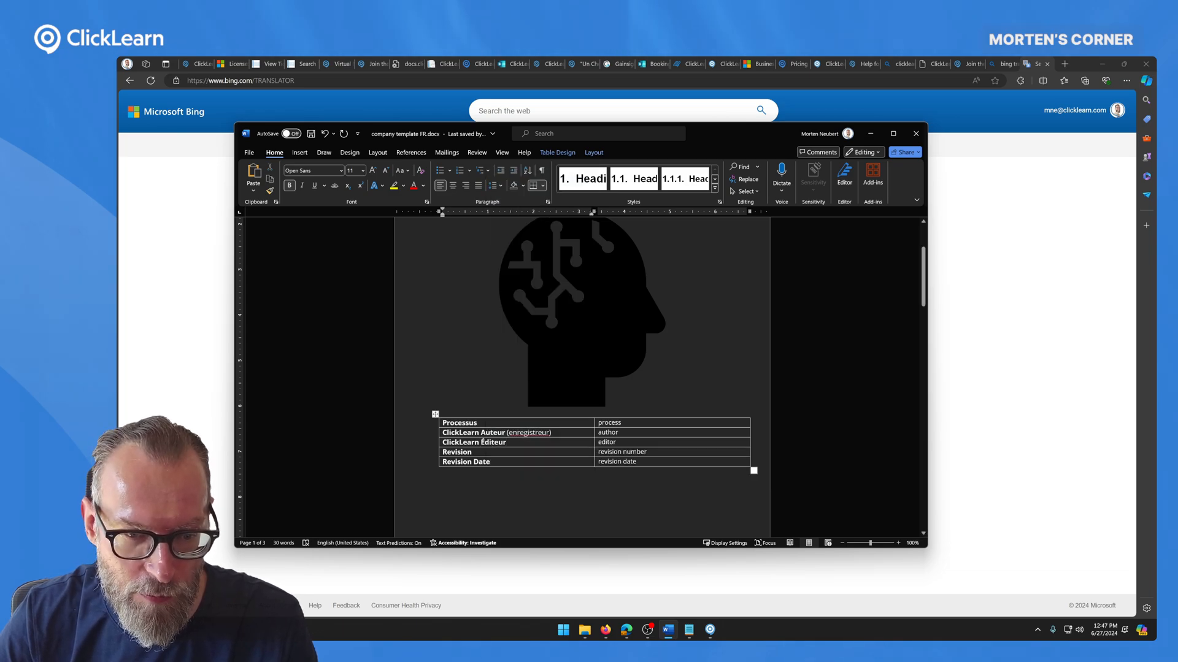
# Copy "Révision" from Bing Translator and replace the "Revision" label in the Word metadata table with it.
pyautogui.hotkey('alt', 'Tab')
pyautogui.click(712, 246)
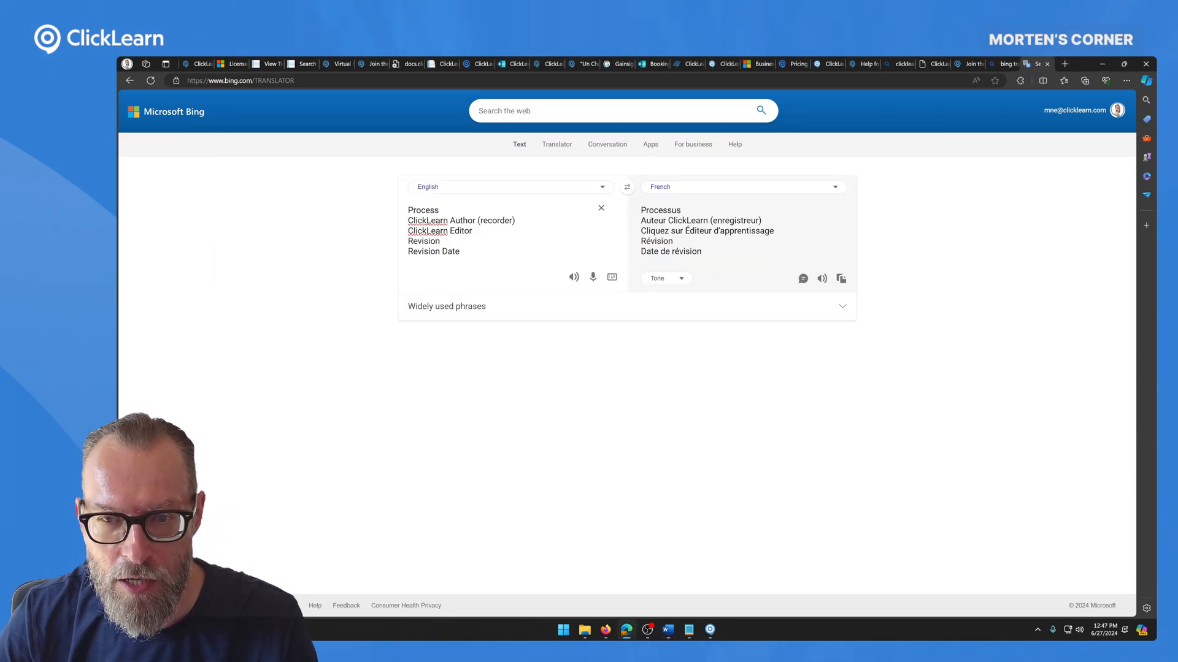
pyautogui.doubleClick(656, 241)
pyautogui.hotkey('ctrl', 'c')
pyautogui.hotkey('alt', 'Tab')
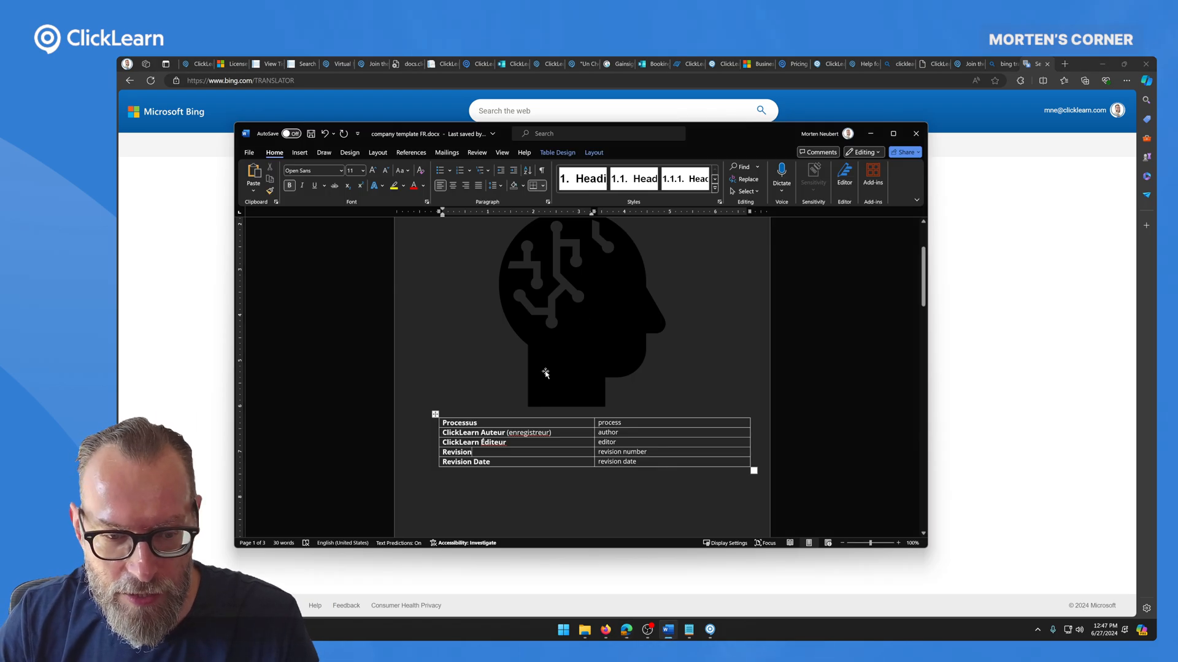
pyautogui.doubleClick(457, 452)
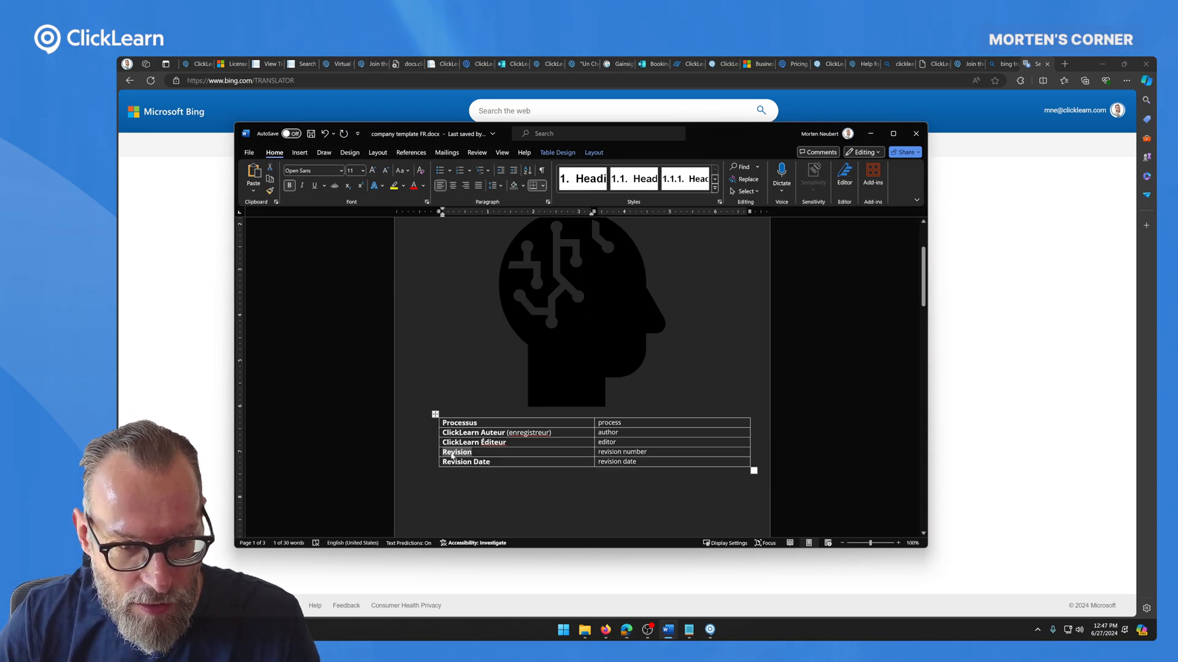
pyautogui.rightClick(455, 455)
pyautogui.click(474, 255)
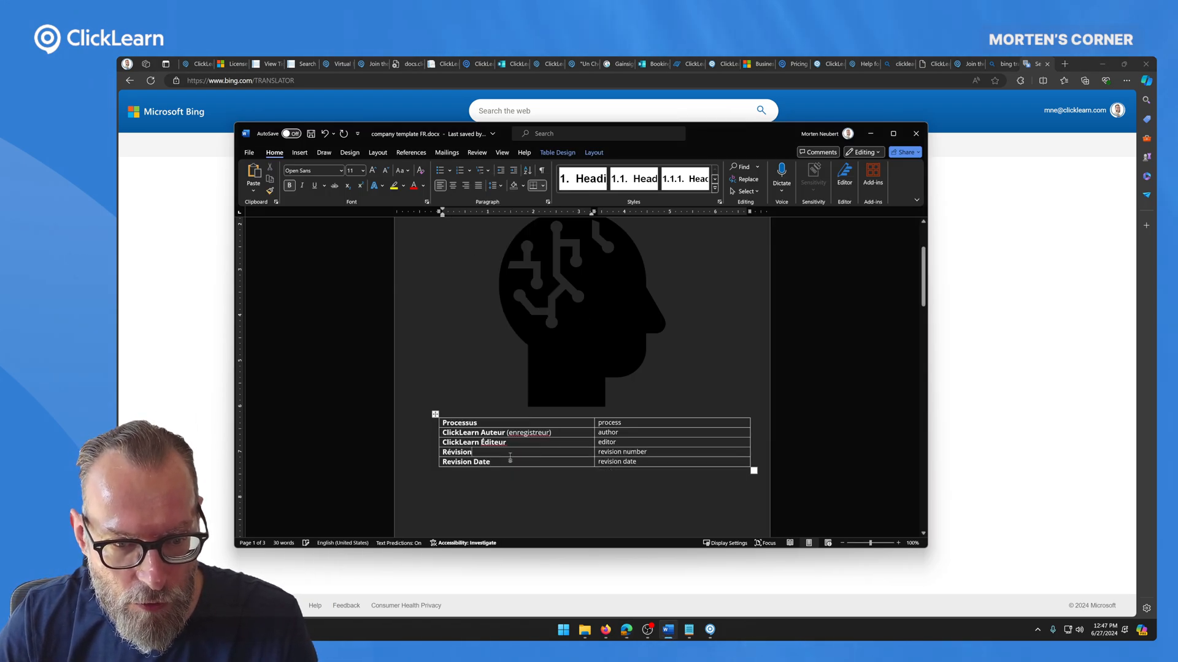
# Replace the "Revision Date" label in the Word table with "Date de révision" copied from Bing Translator, and save the document.
pyautogui.hotkey('alt', 'Tab')
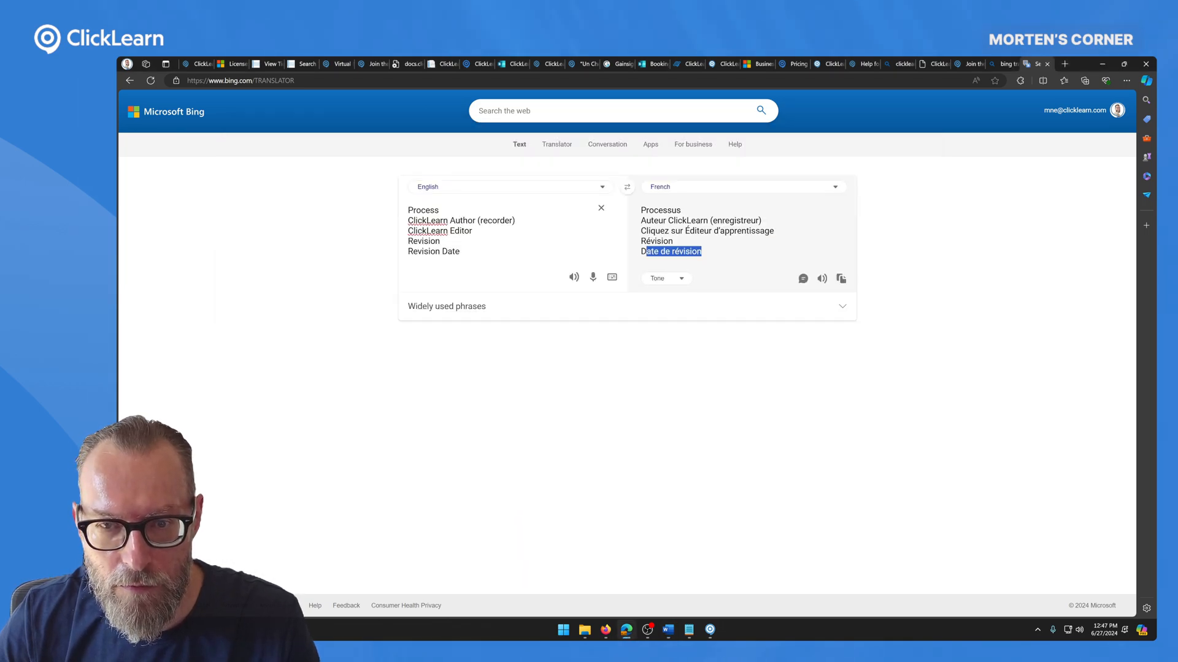
pyautogui.hotkey('alt', 'Tab')
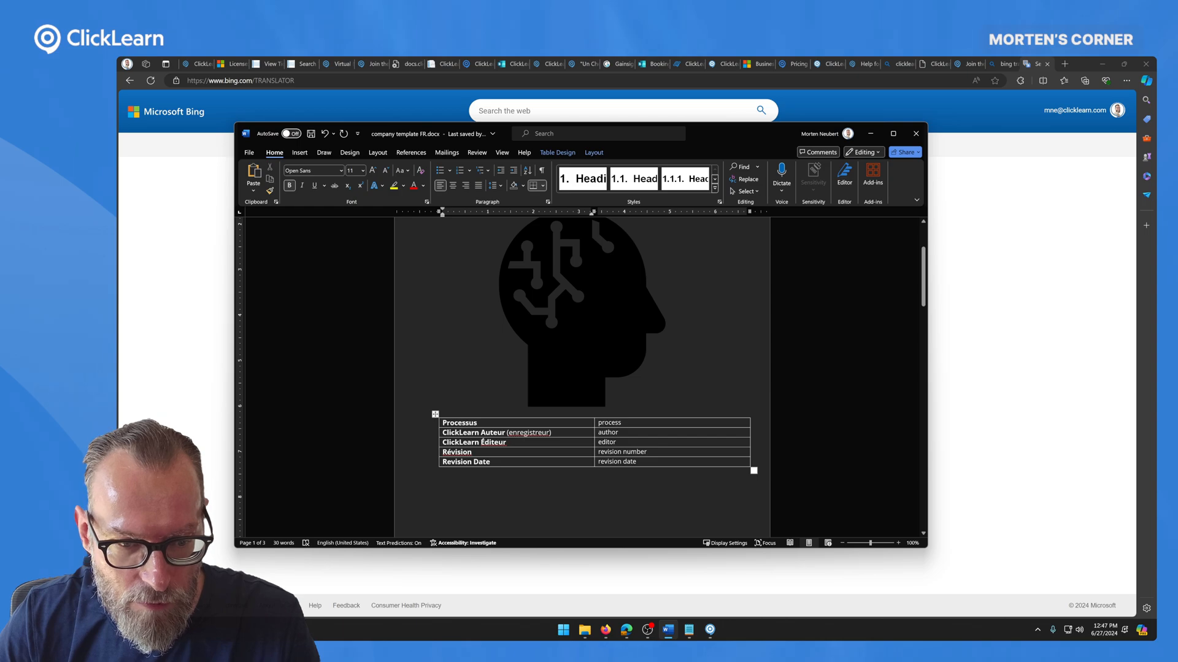
pyautogui.moveTo(443, 462); pyautogui.dragTo(490, 462)
pyautogui.rightClick(466, 461)
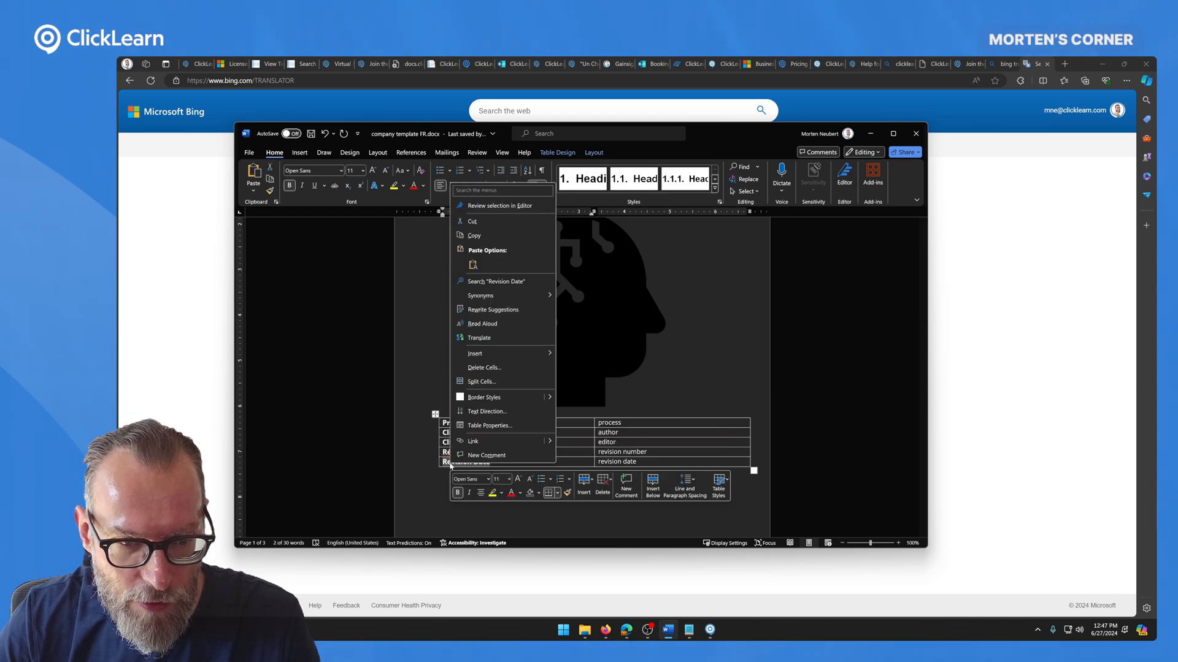
pyautogui.click(473, 265)
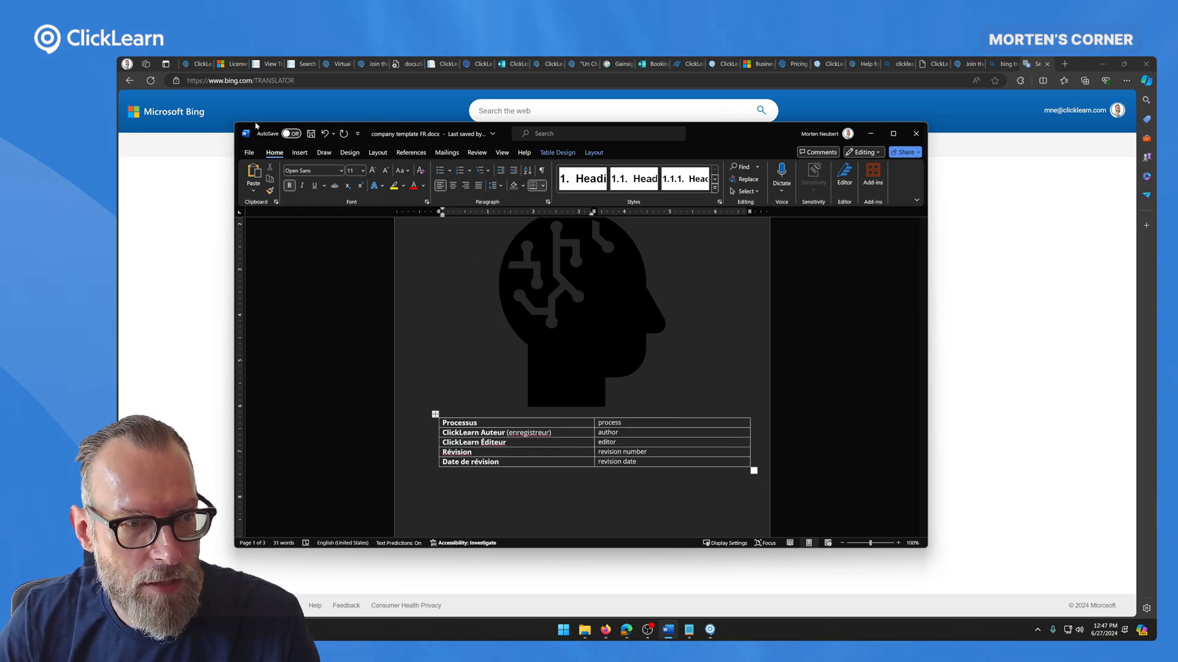
pyautogui.click(311, 134)
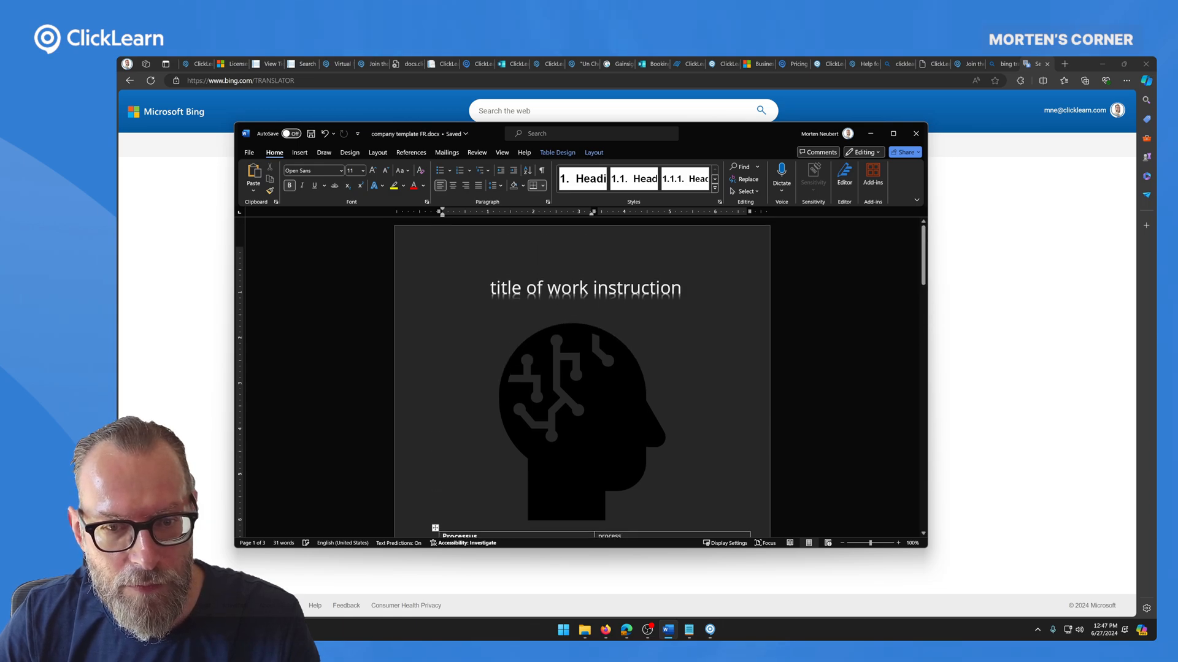
# Copy the "Content" heading from the template's second page and translate it into French in Bing Translator.
pyautogui.scroll(3, 522, 489)
pyautogui.click(561, 284)
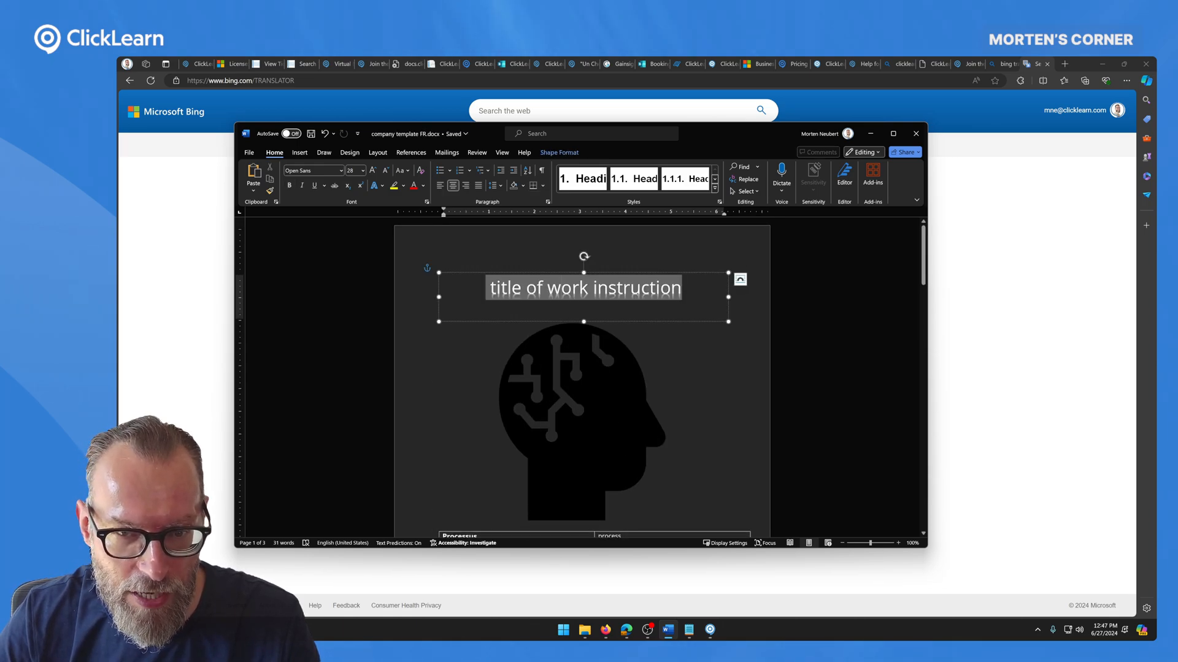
pyautogui.scroll(-2, 583, 368)
pyautogui.scroll(-6, 583, 374)
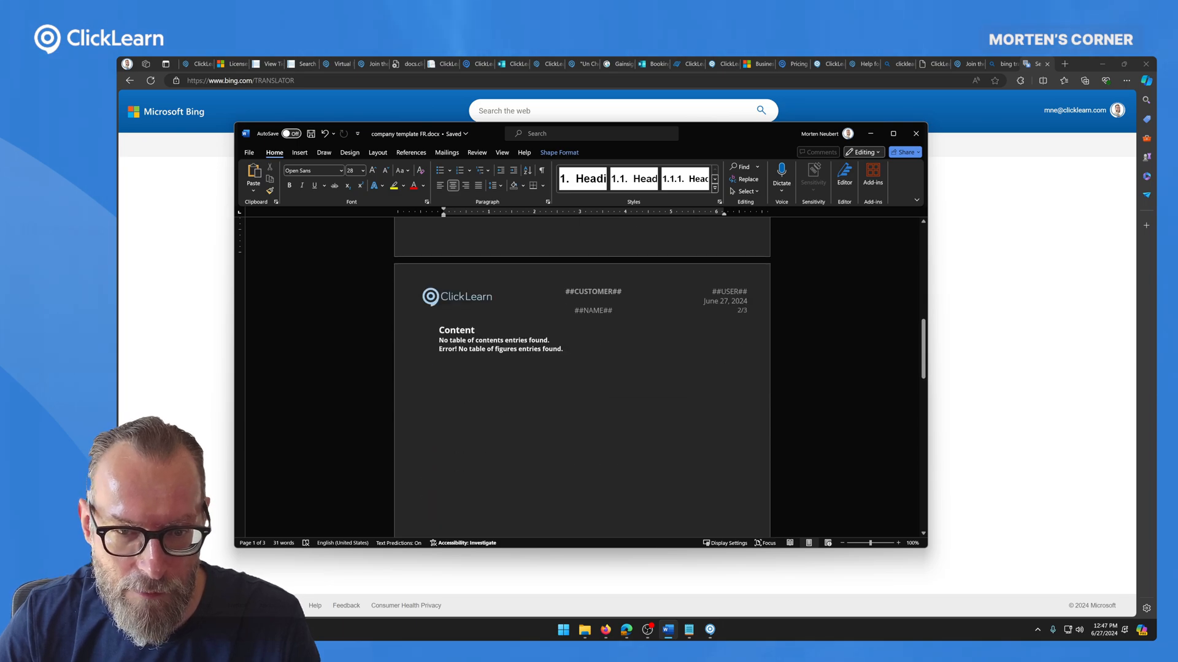
pyautogui.tripleClick(456, 331)
pyautogui.hotkey('ctrl', 'c')
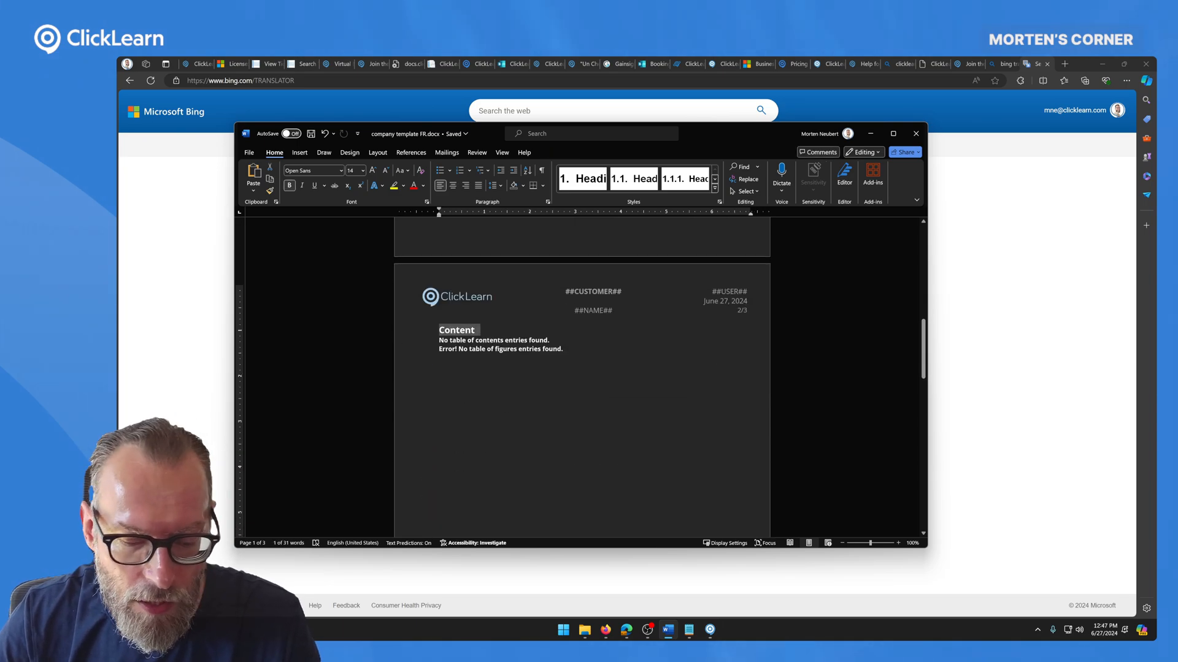
pyautogui.hotkey('alt', 'Tab')
pyautogui.click(445, 241)
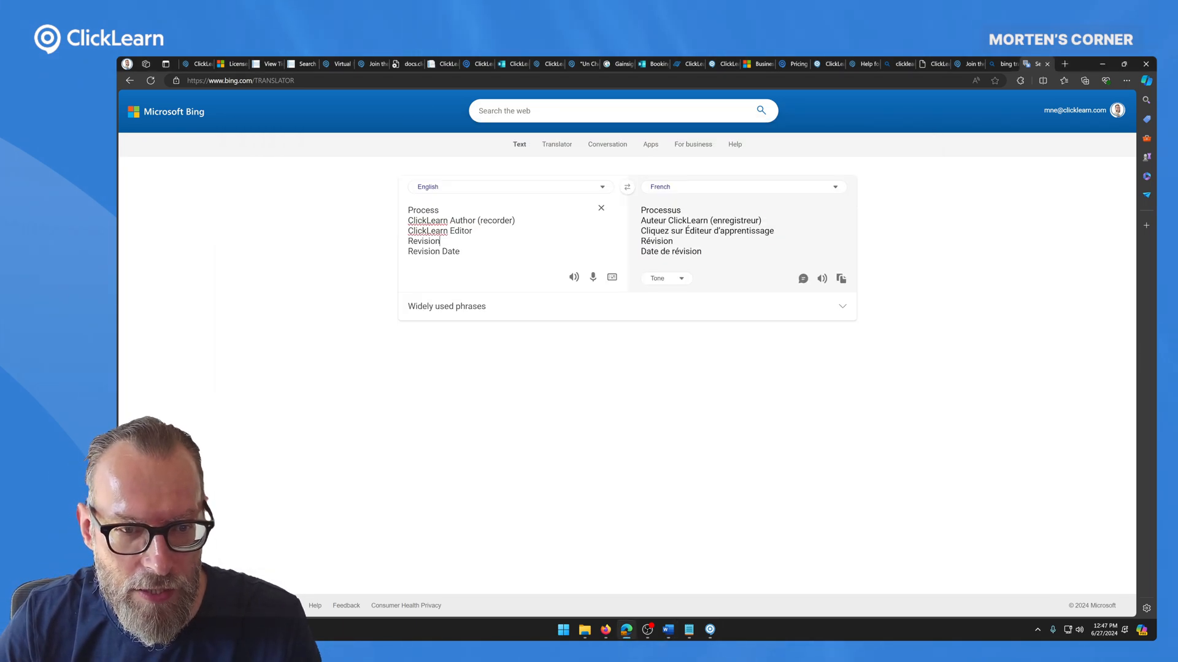
pyautogui.hotkey('ctrl', 'a')
pyautogui.hotkey('ctrl', 'v')
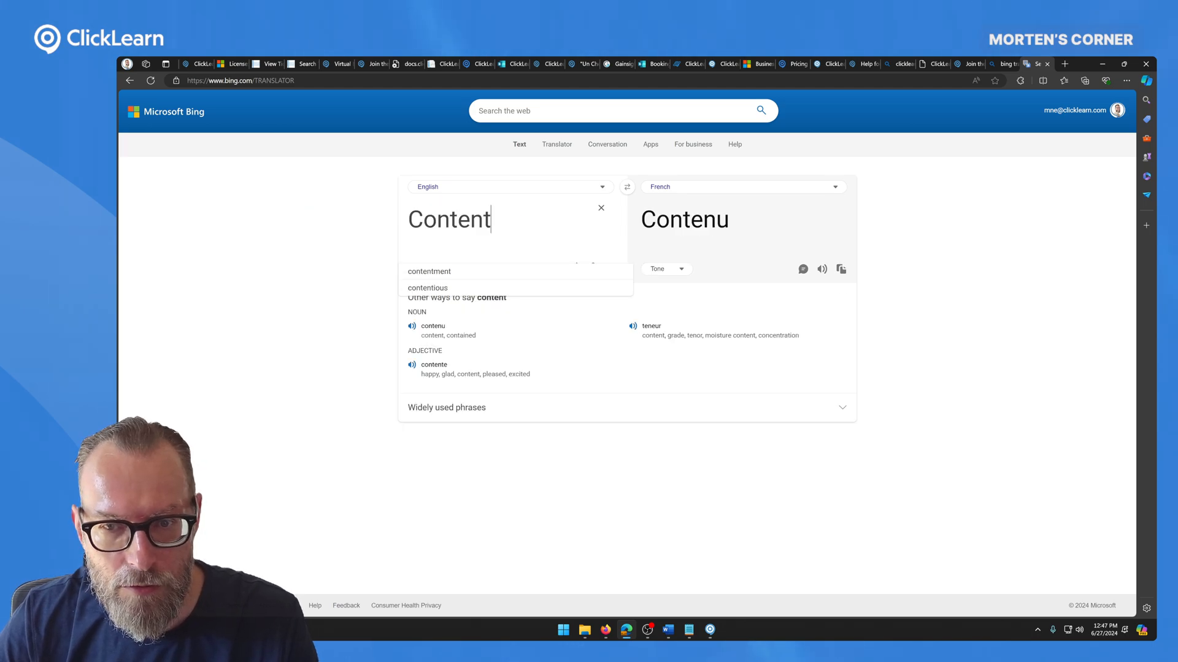
# Replace the "Content" heading in Word with the translated "Contenu", keeping it on its own line above the table of contents.
pyautogui.doubleClick(685, 220)
pyautogui.hotkey('ctrl', 'c')
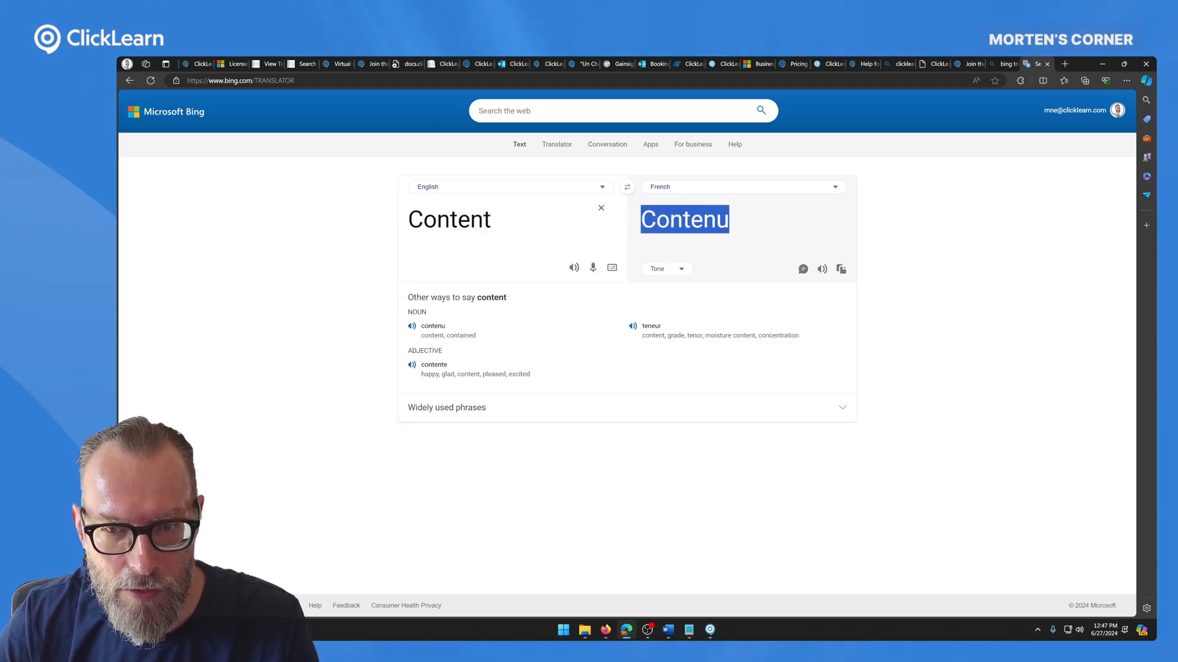
pyautogui.hotkey('alt', 'Tab')
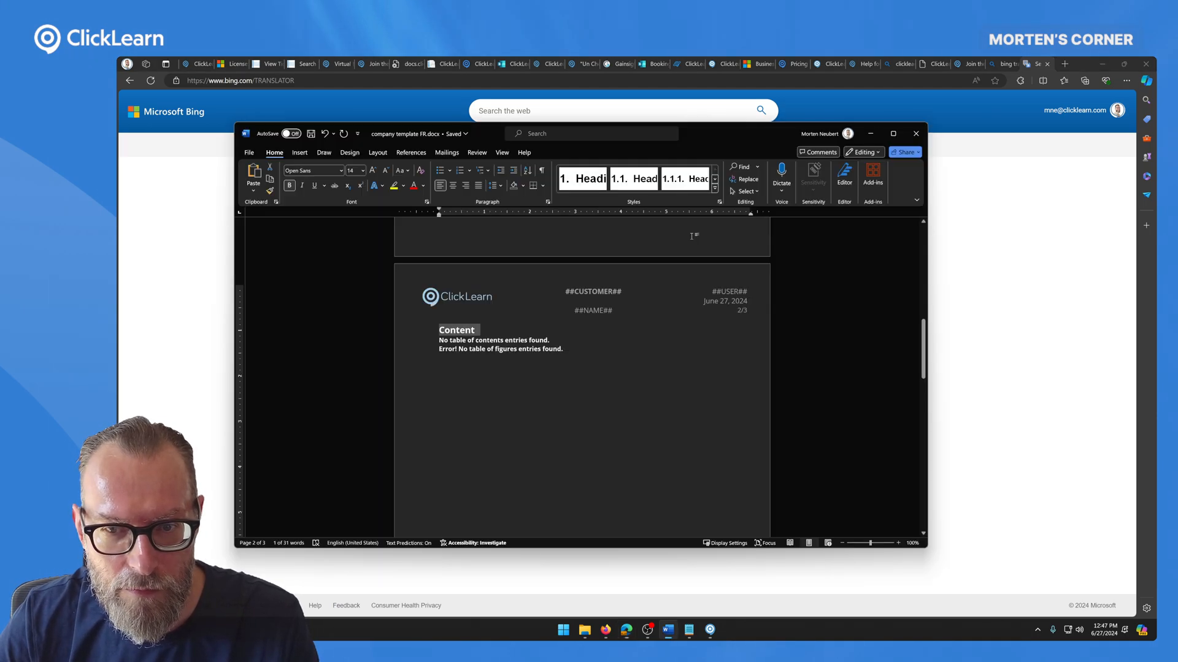
pyautogui.rightClick(461, 333)
pyautogui.click(484, 406)
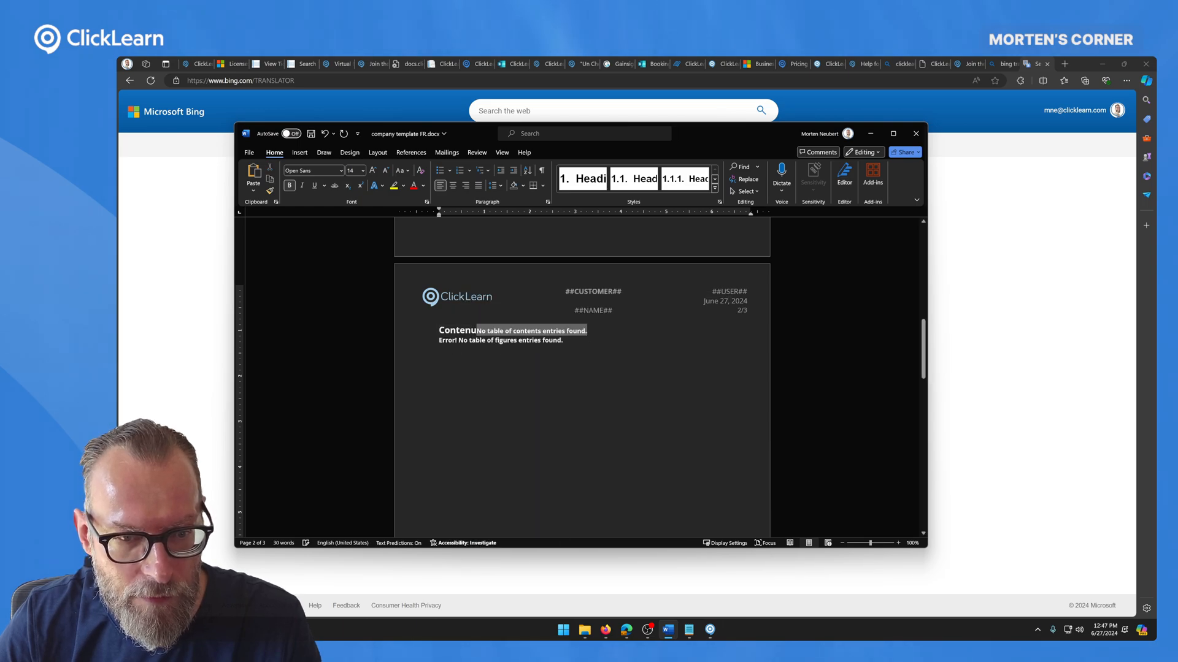
pyautogui.press('Return')
pyautogui.press('Left')
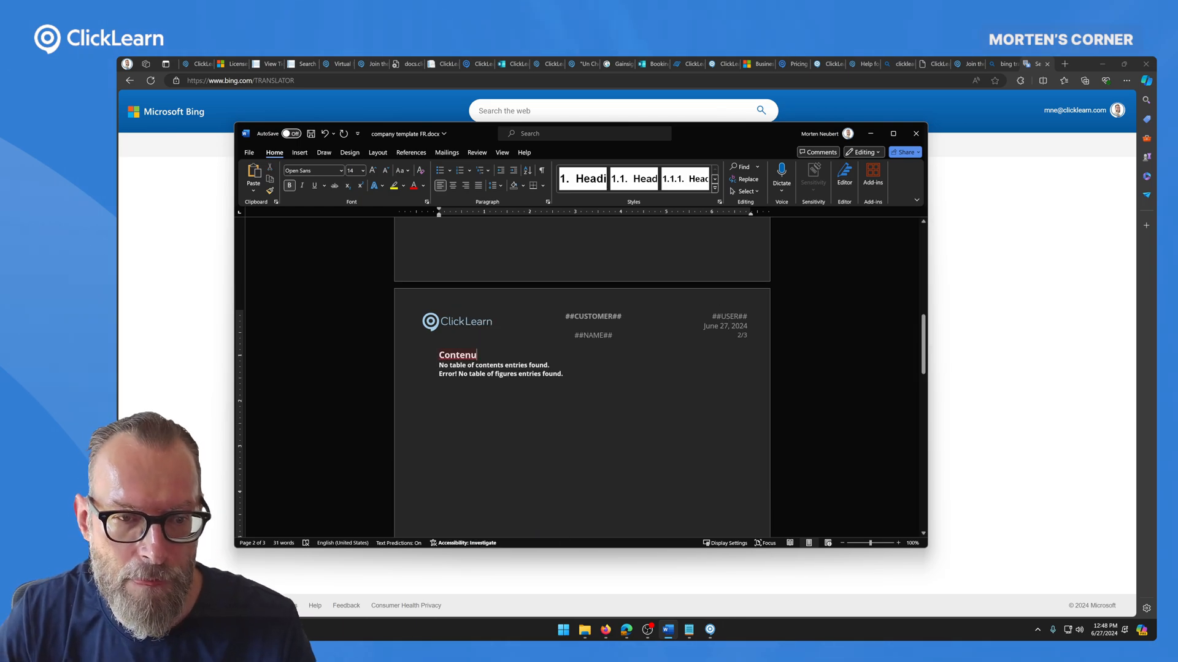
# Close the French template document in Word and save its changes.
pyautogui.click(916, 134)
pyautogui.click(574, 470)
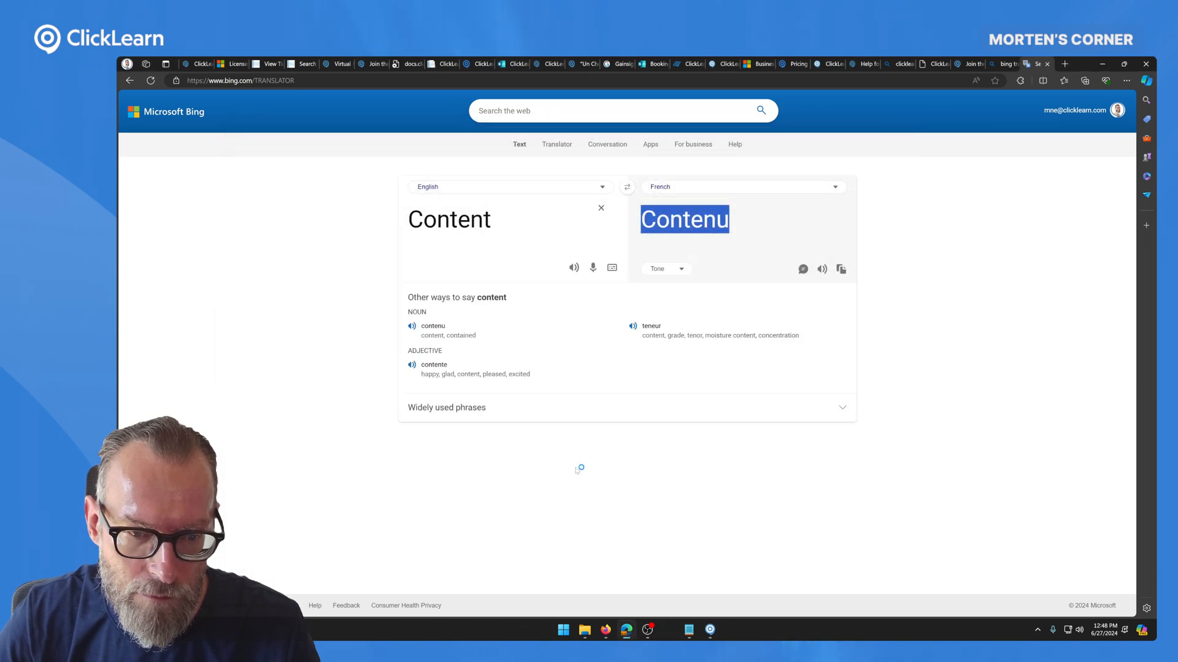
pyautogui.click(630, 339)
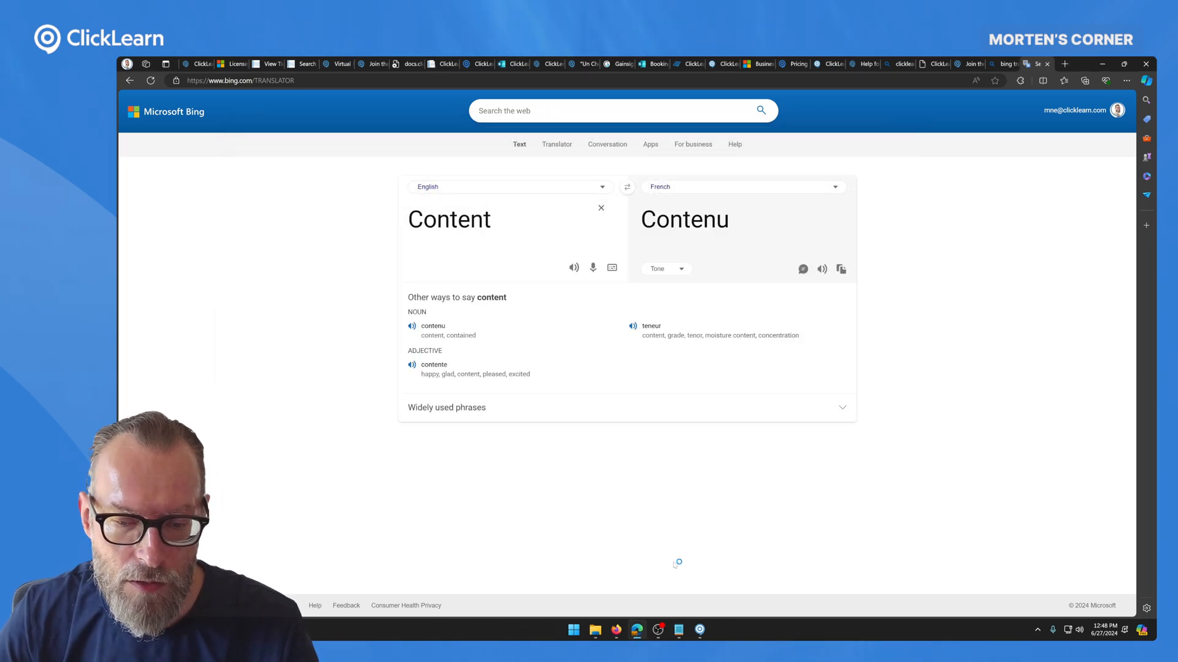
# Switch to ClickLearn Studio and open the project's publishing template settings for the Word document (DOCX) entity.
pyautogui.click(699, 630)
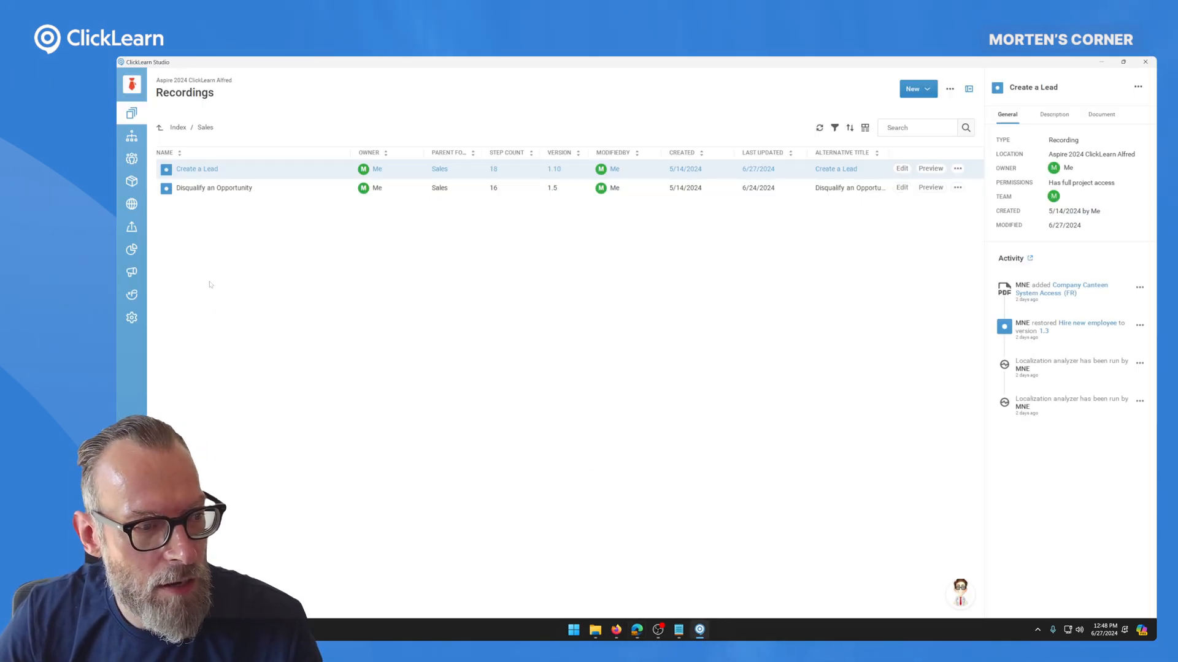
pyautogui.click(131, 317)
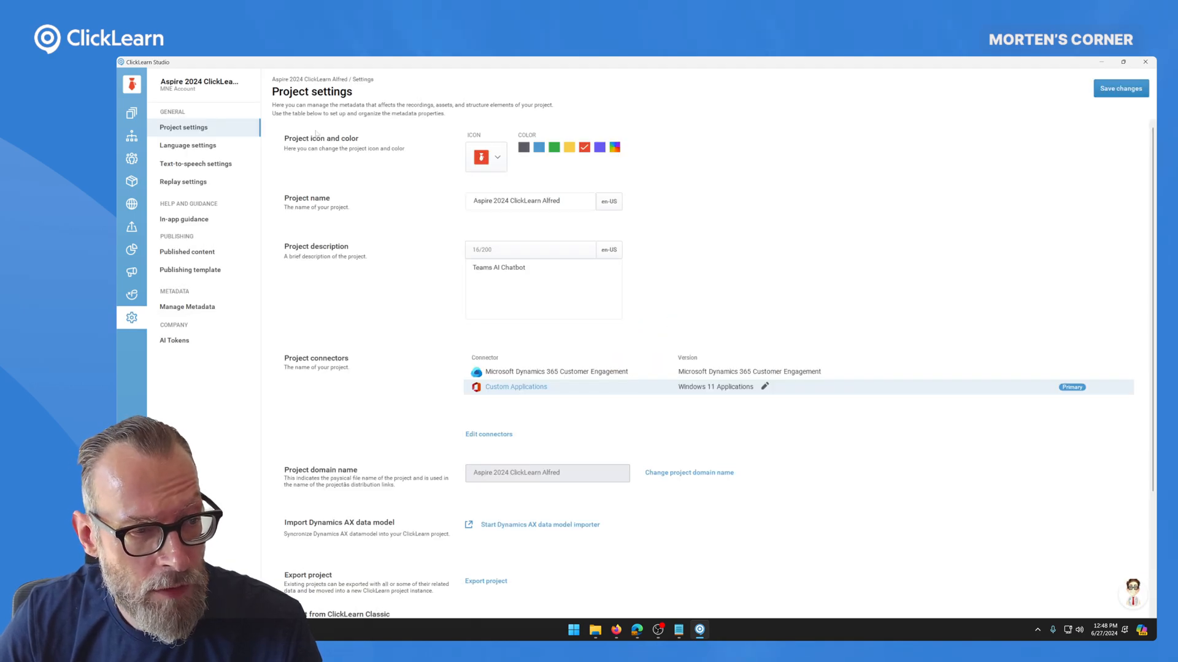
pyautogui.click(213, 273)
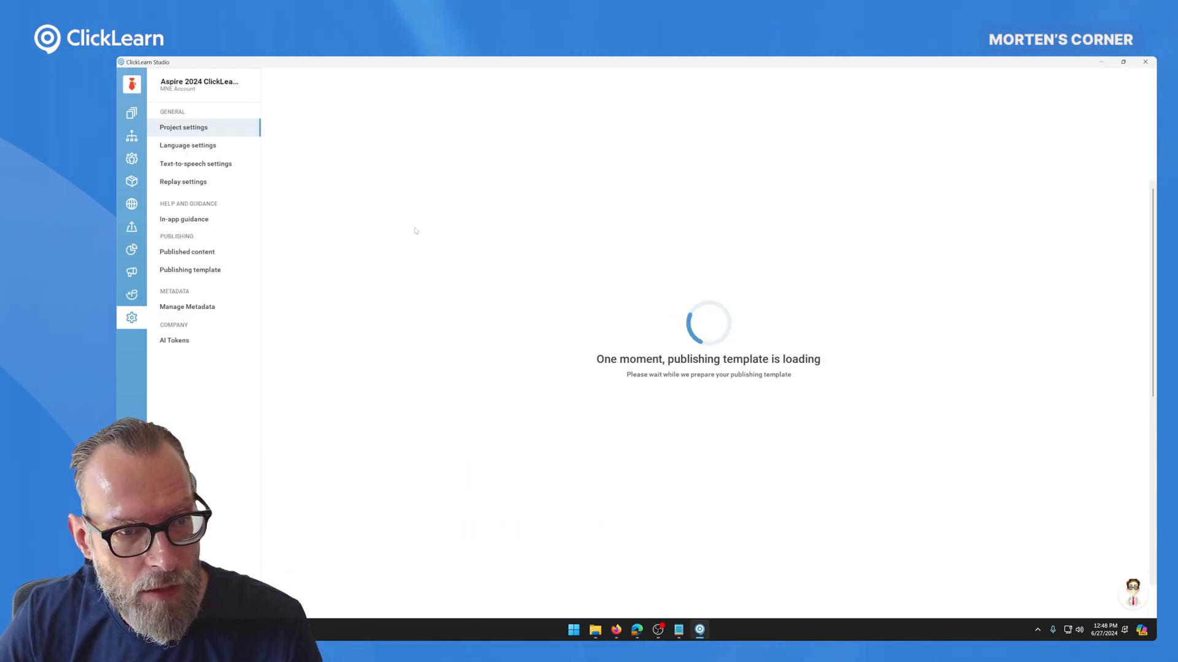
pyautogui.click(438, 139)
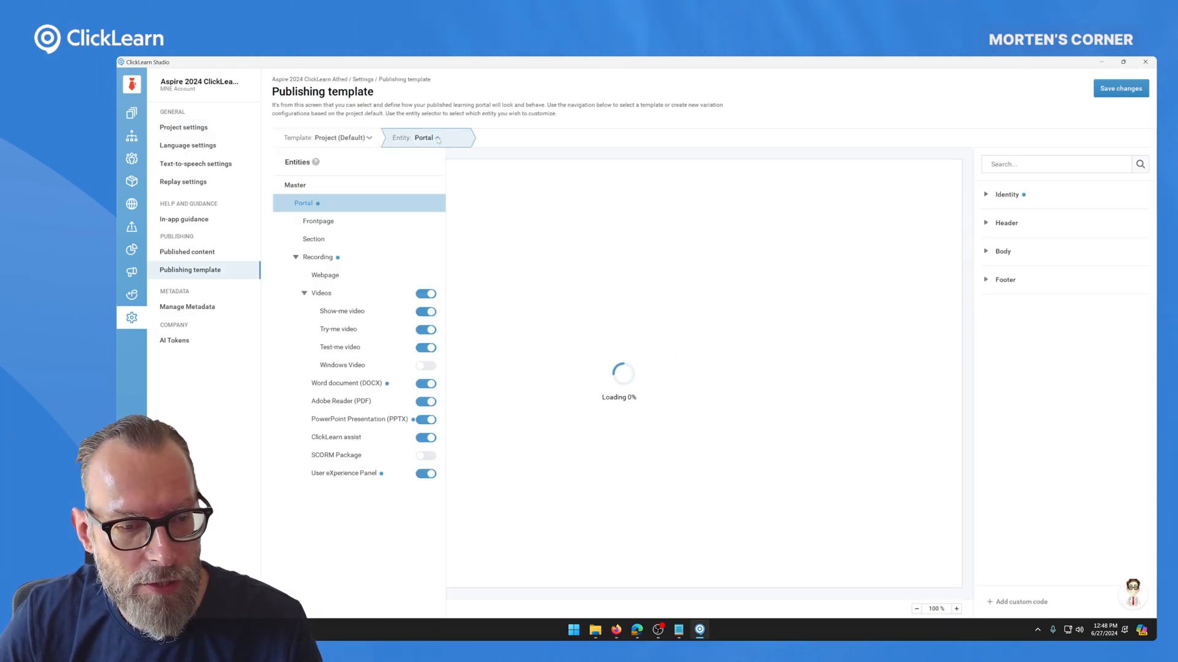
pyautogui.click(346, 383)
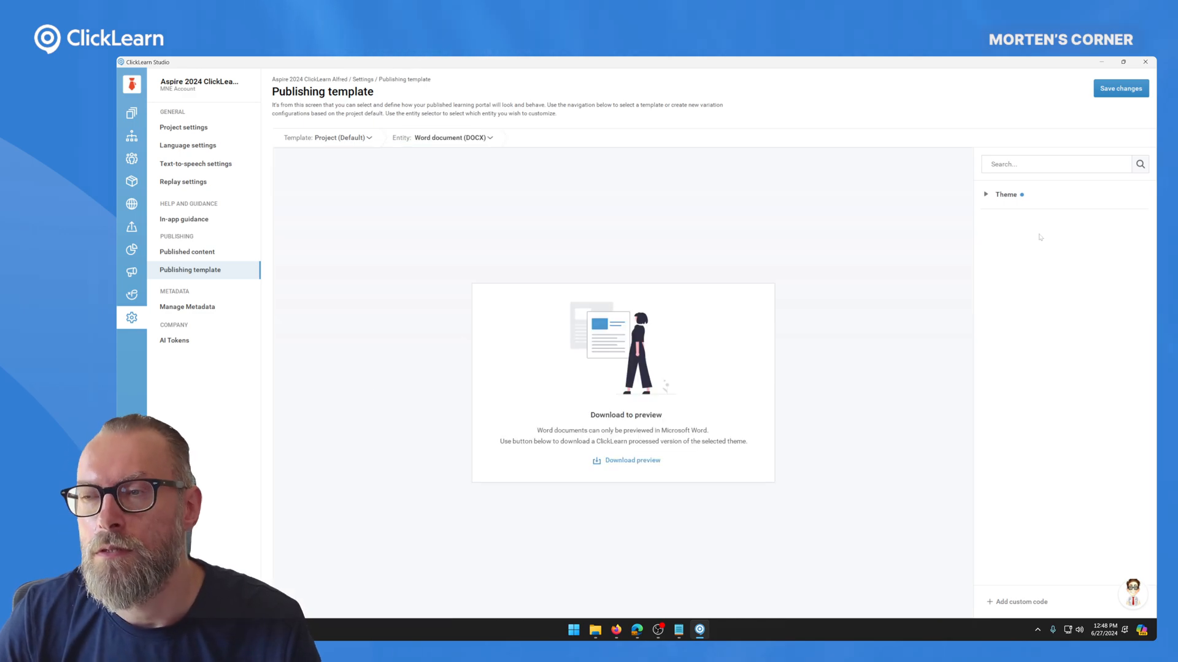
# Add "company template EN.docx" from the computer's Downloads folder as the custom theme's template file.
pyautogui.click(986, 195)
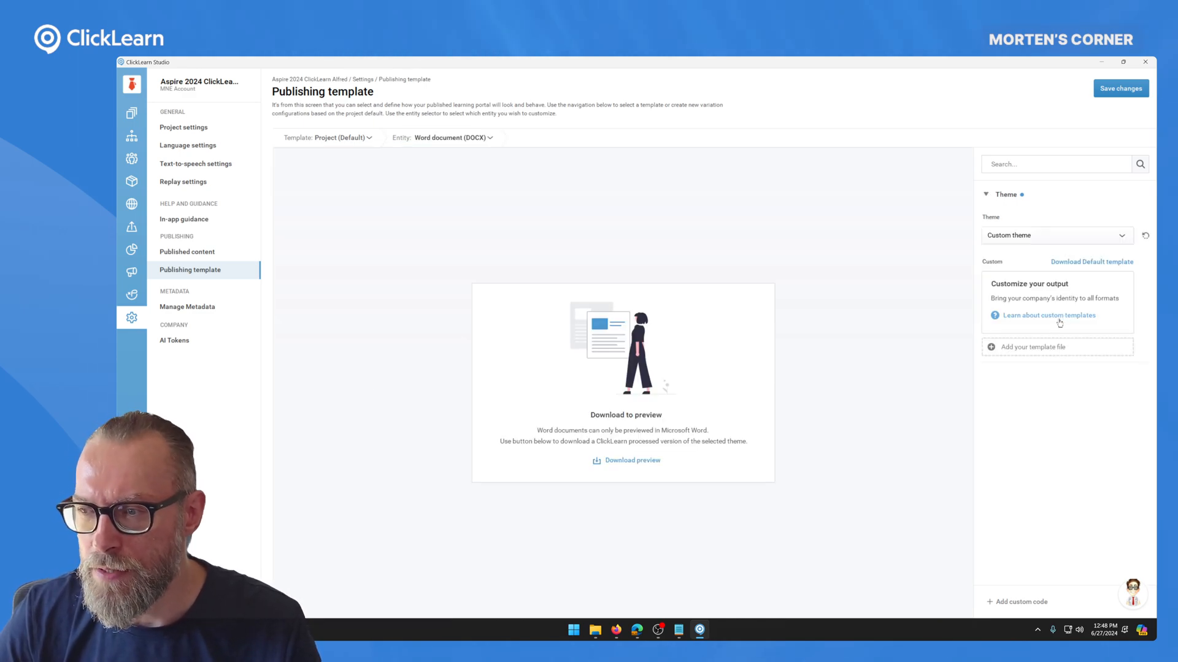
pyautogui.click(1039, 348)
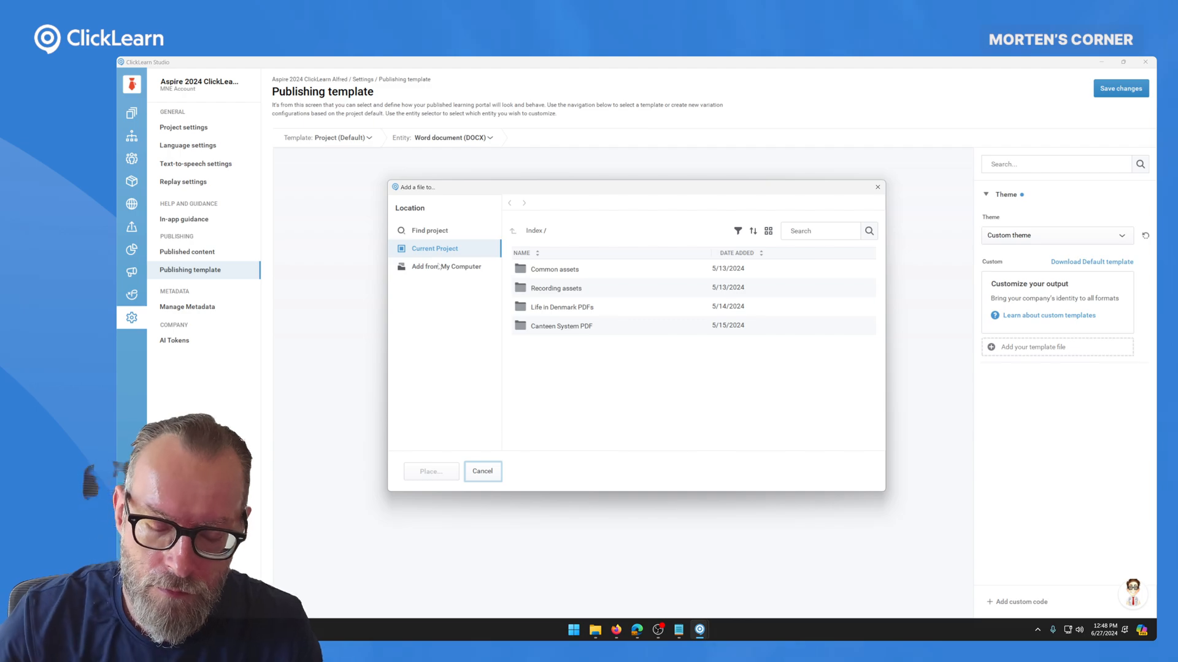
pyautogui.click(447, 268)
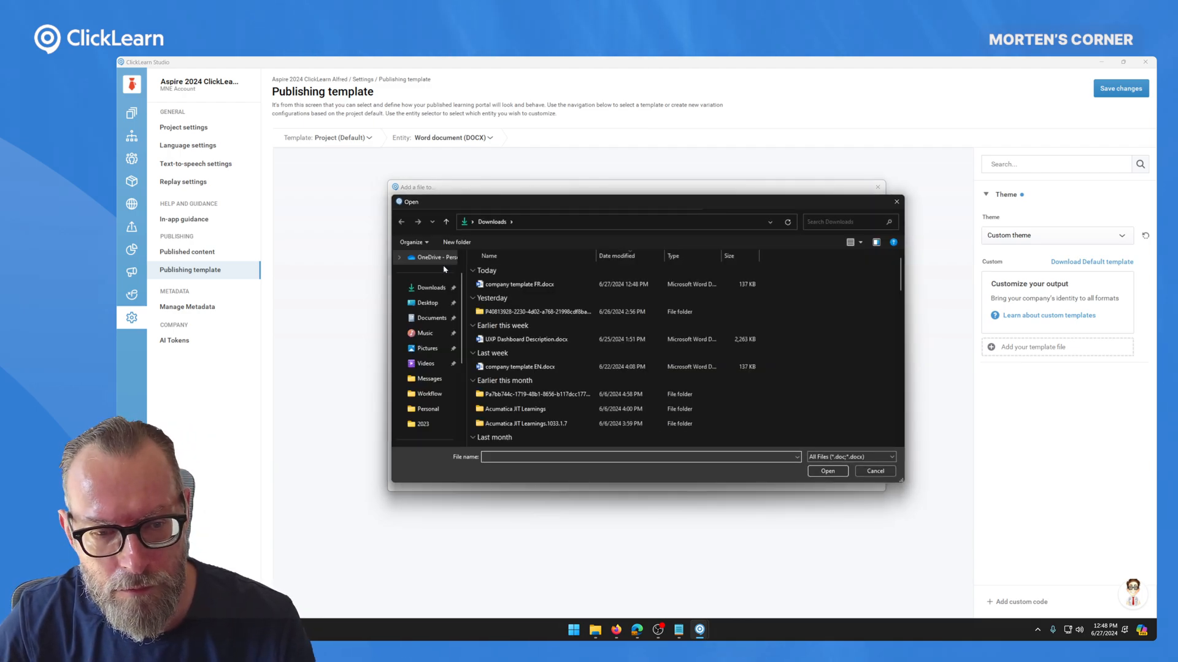
pyautogui.write('company')
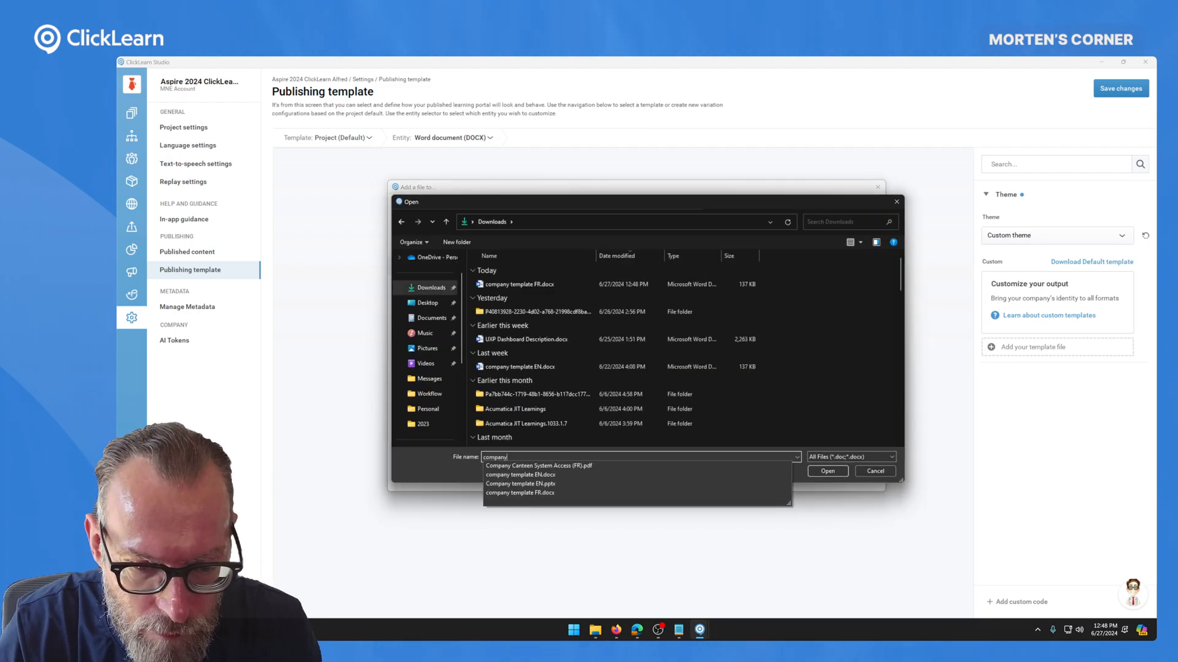
pyautogui.click(543, 474)
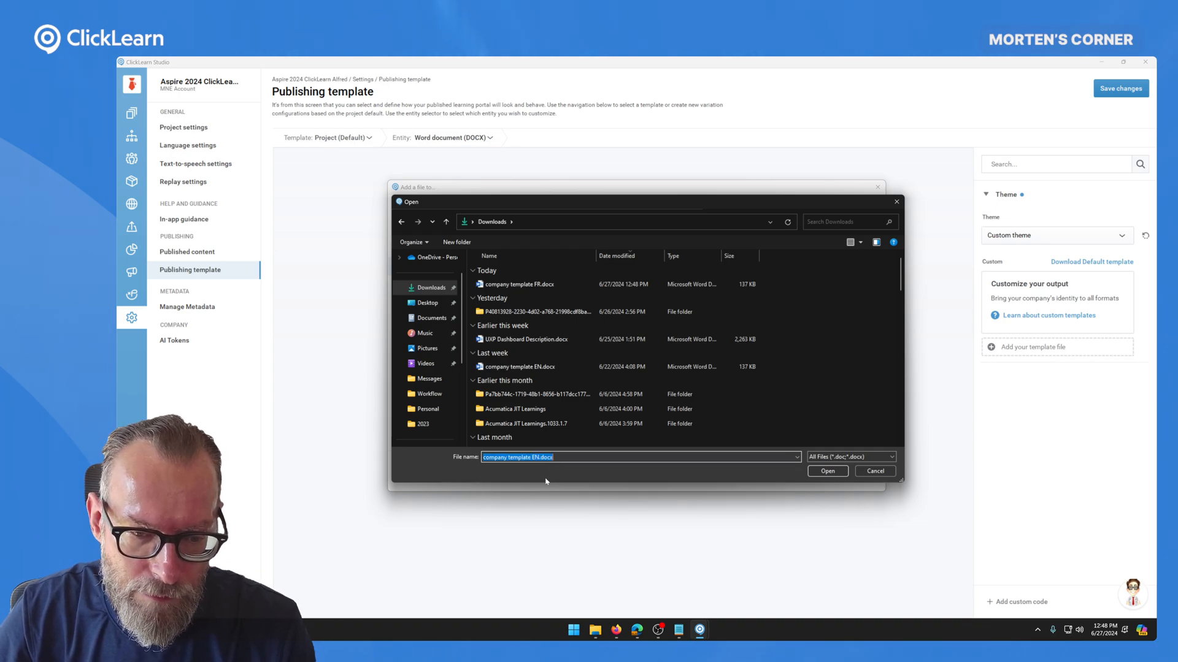
pyautogui.click(828, 471)
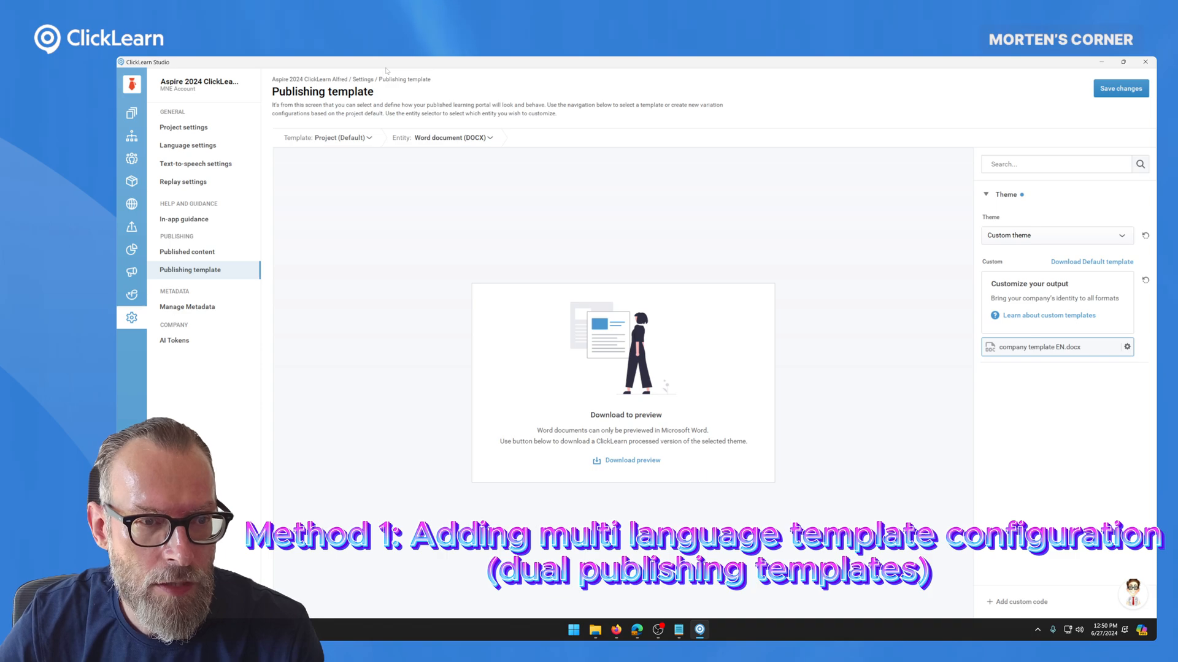
# Create a new publishing template configuration named "Project FR" based on Project (Default).
pyautogui.click(370, 138)
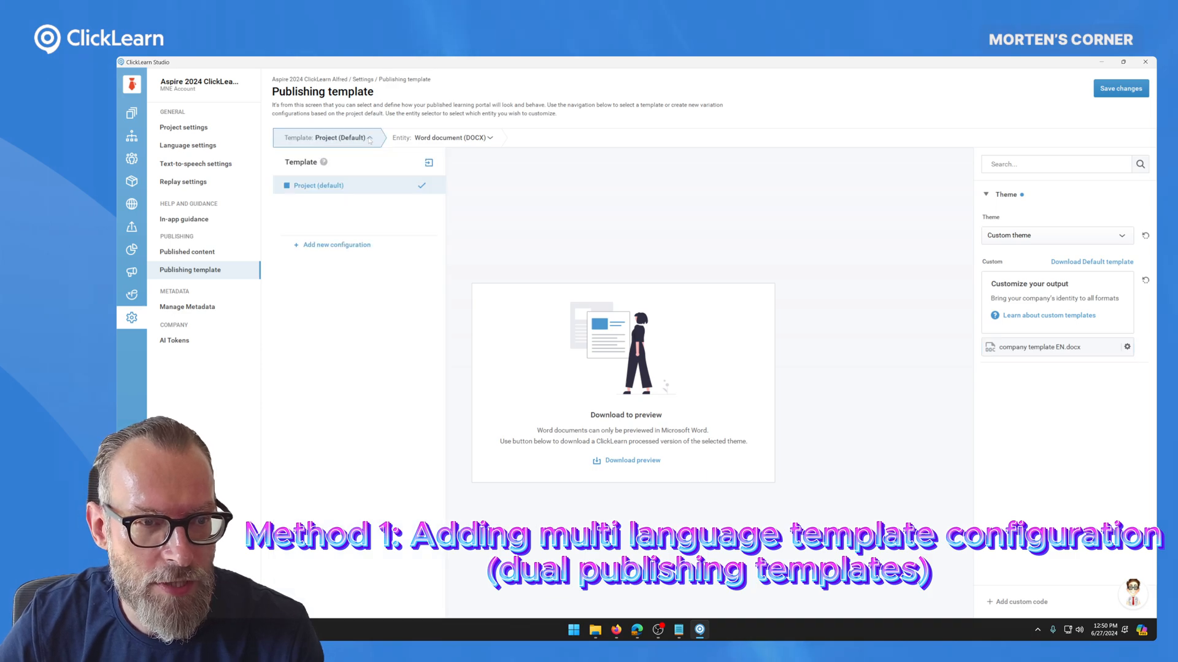
pyautogui.click(338, 245)
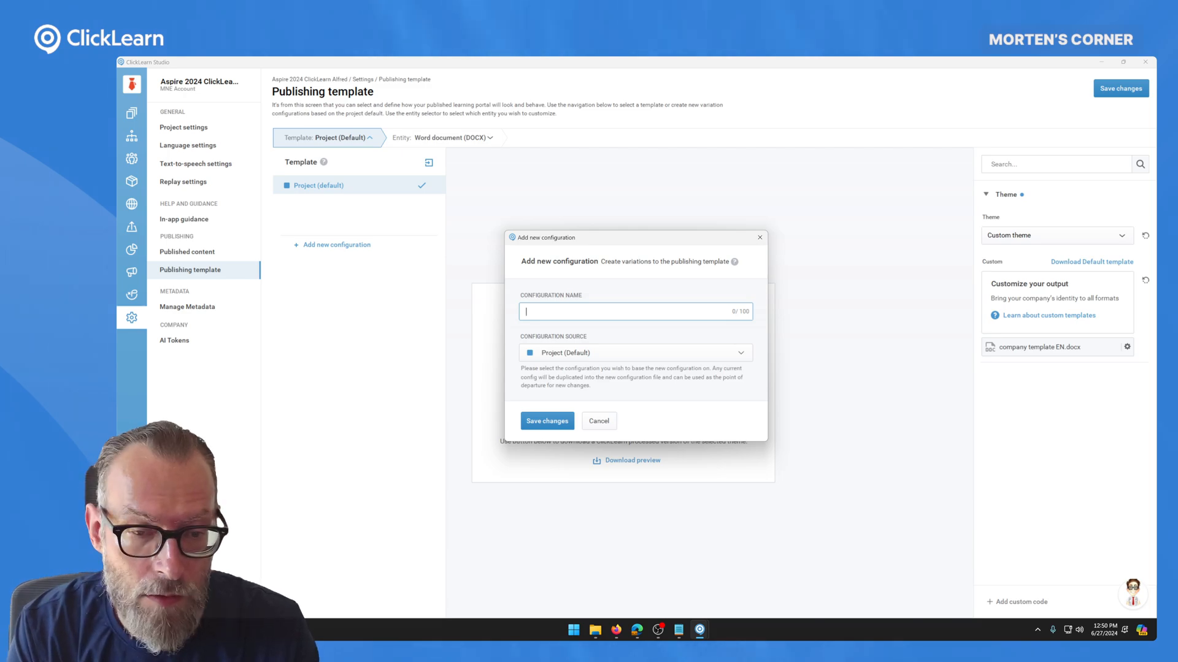
pyautogui.write('Project ')
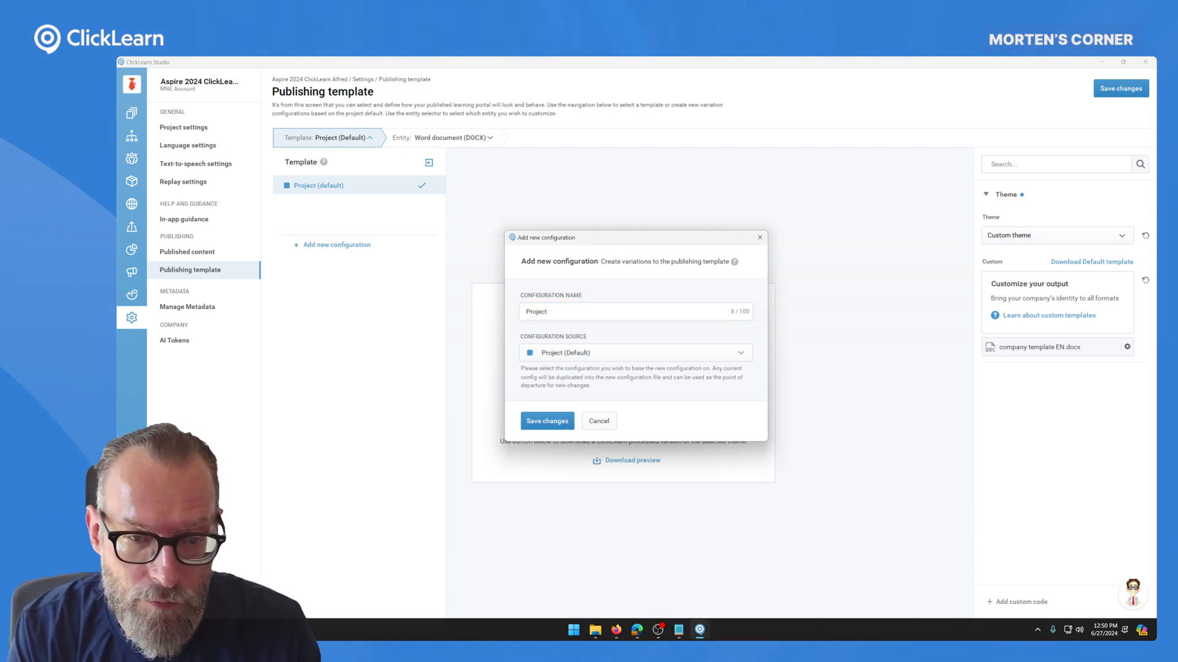
pyautogui.write('FR')
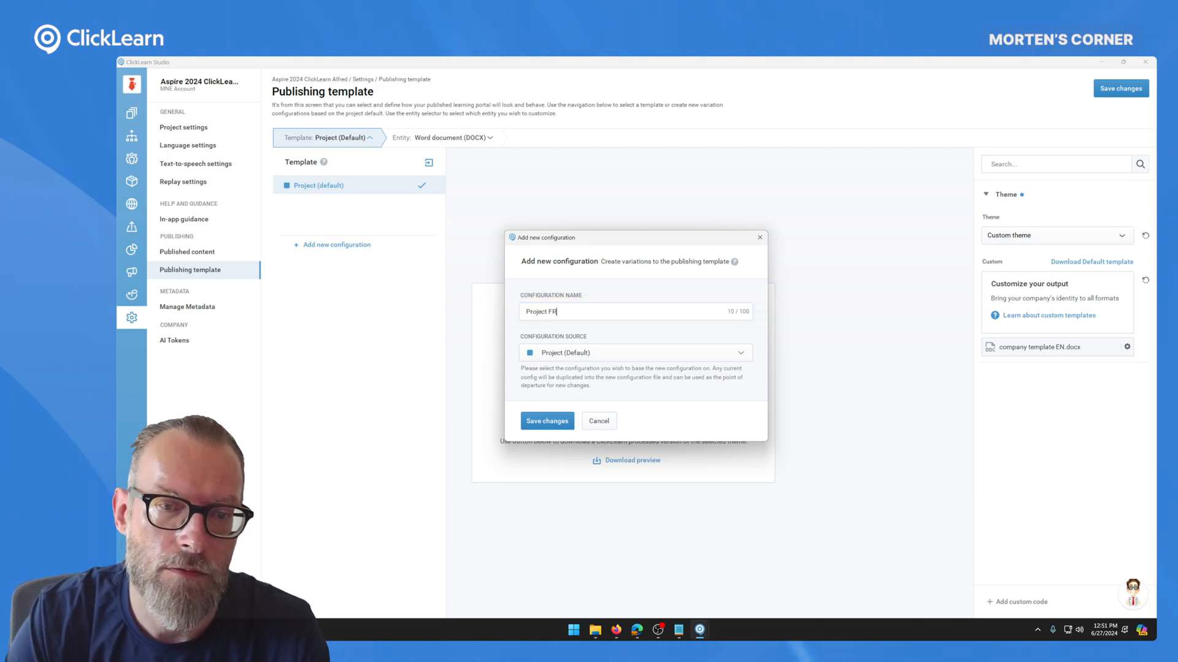
pyautogui.click(556, 422)
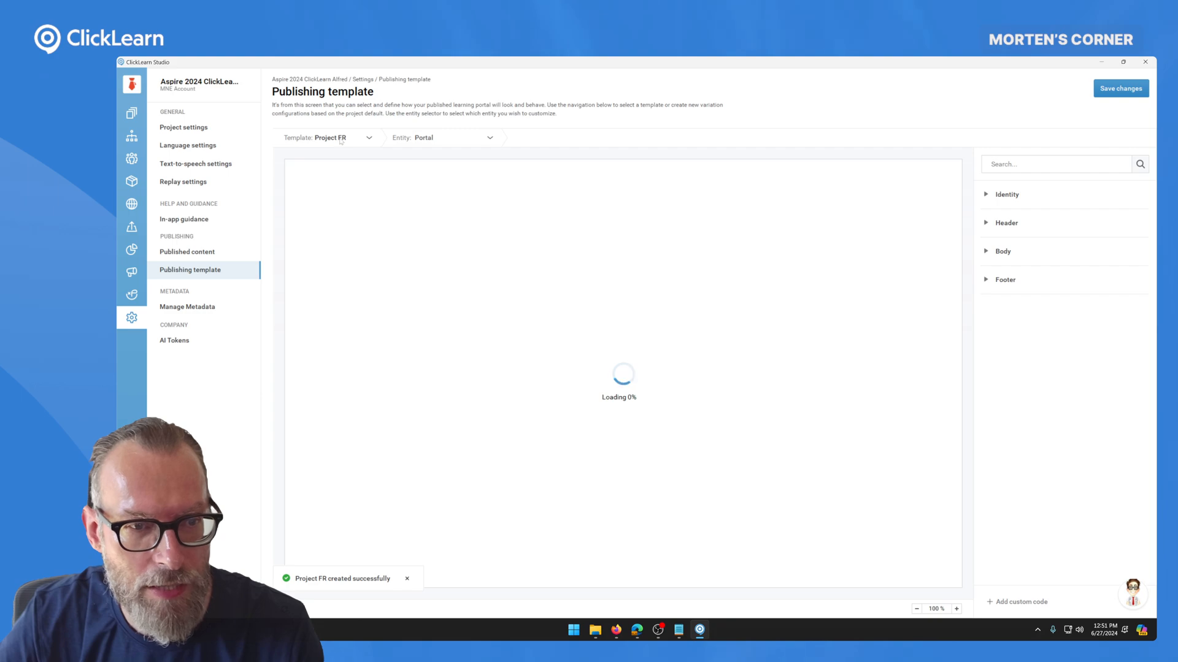
# For Project FR's Word document (DOCX) entity, replace the custom theme's template file with "company template FR.docx" and save the changes.
pyautogui.click(489, 138)
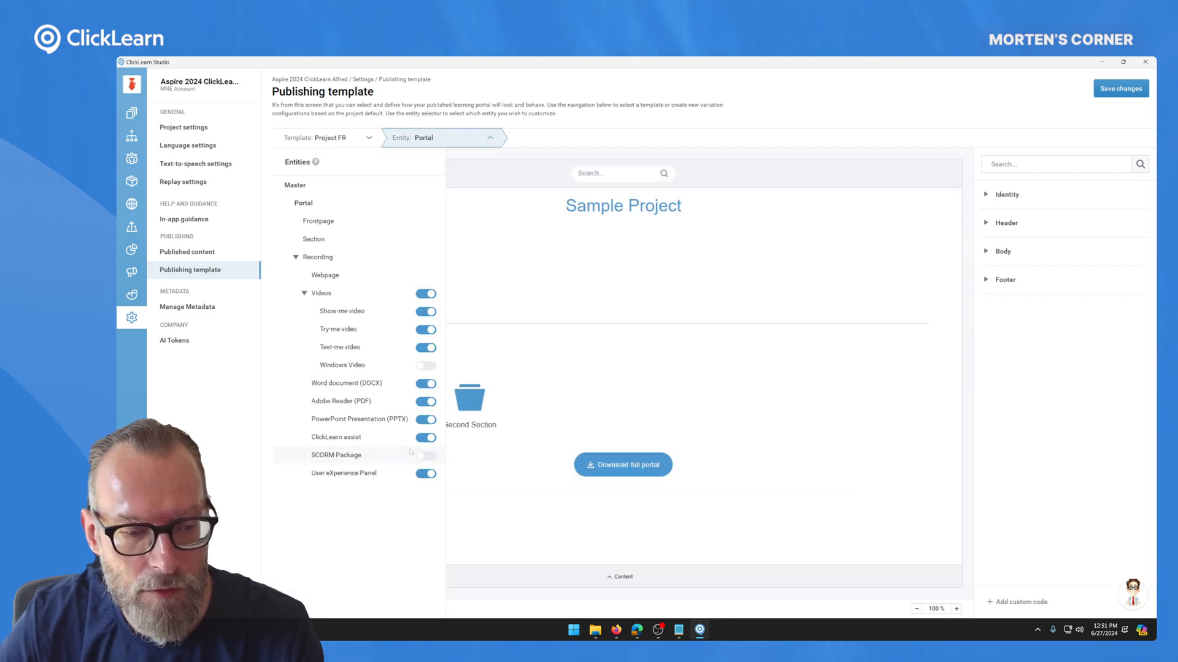
pyautogui.click(347, 384)
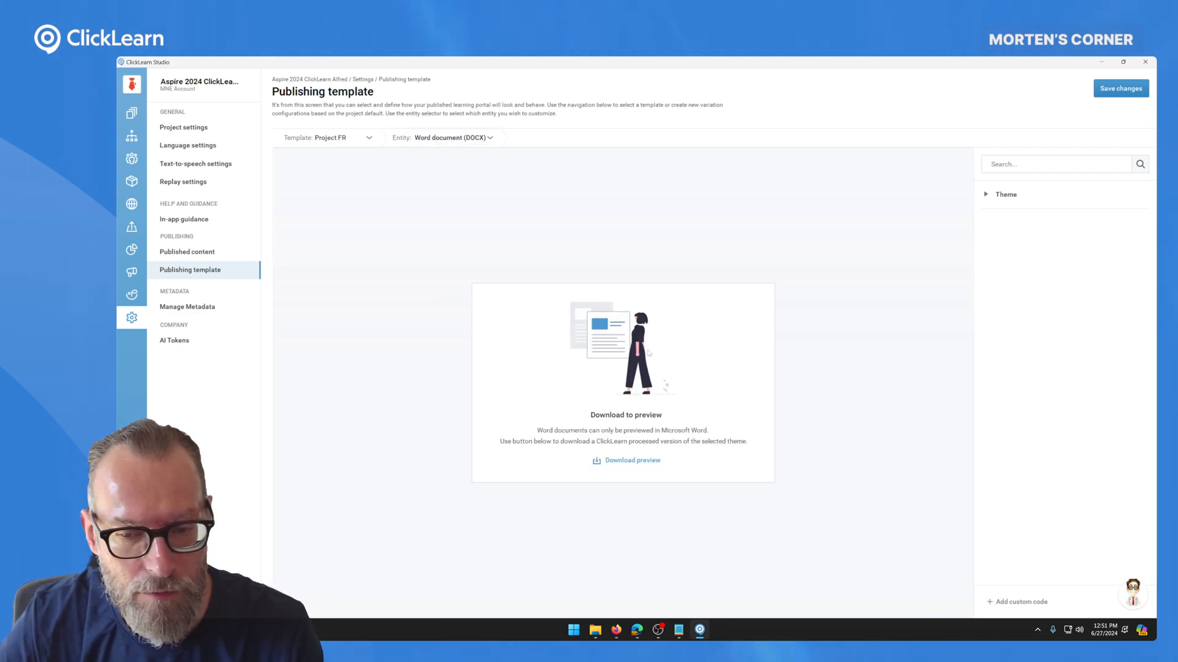
pyautogui.click(994, 195)
pyautogui.click(990, 196)
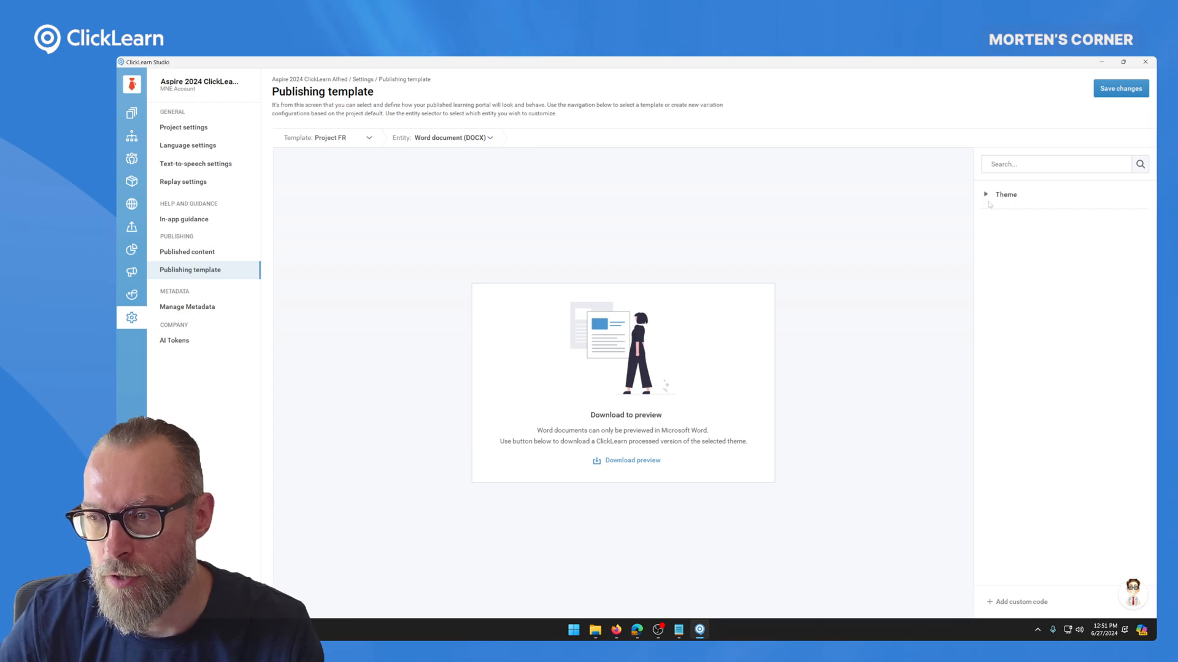
pyautogui.click(988, 195)
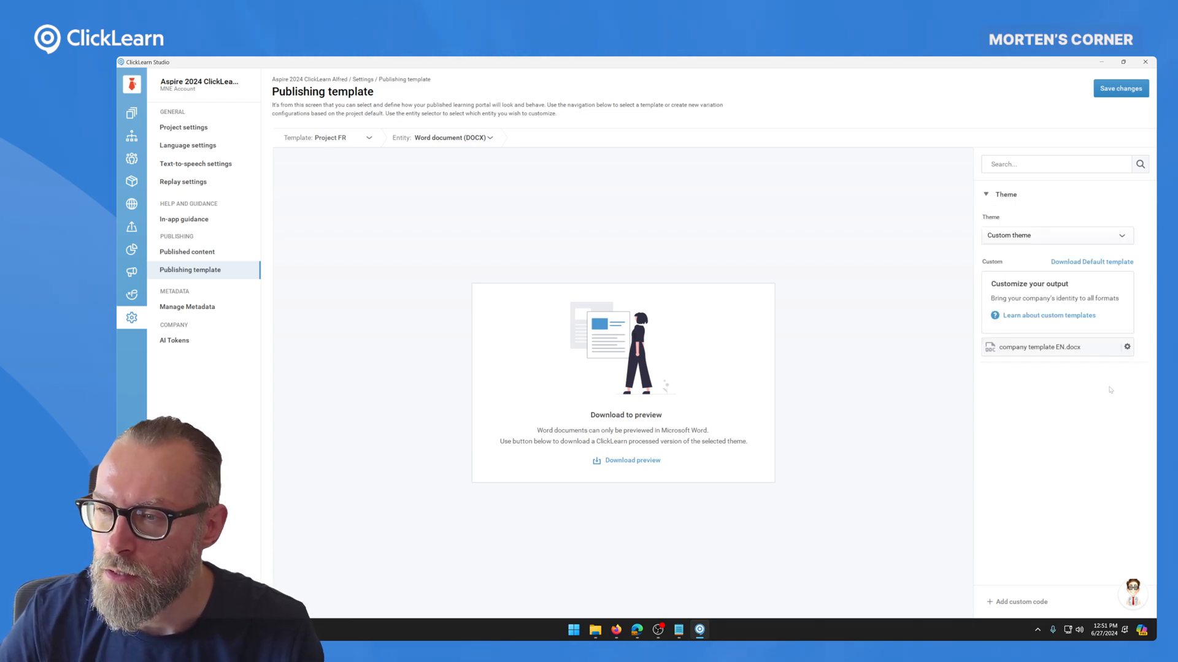
pyautogui.click(1127, 347)
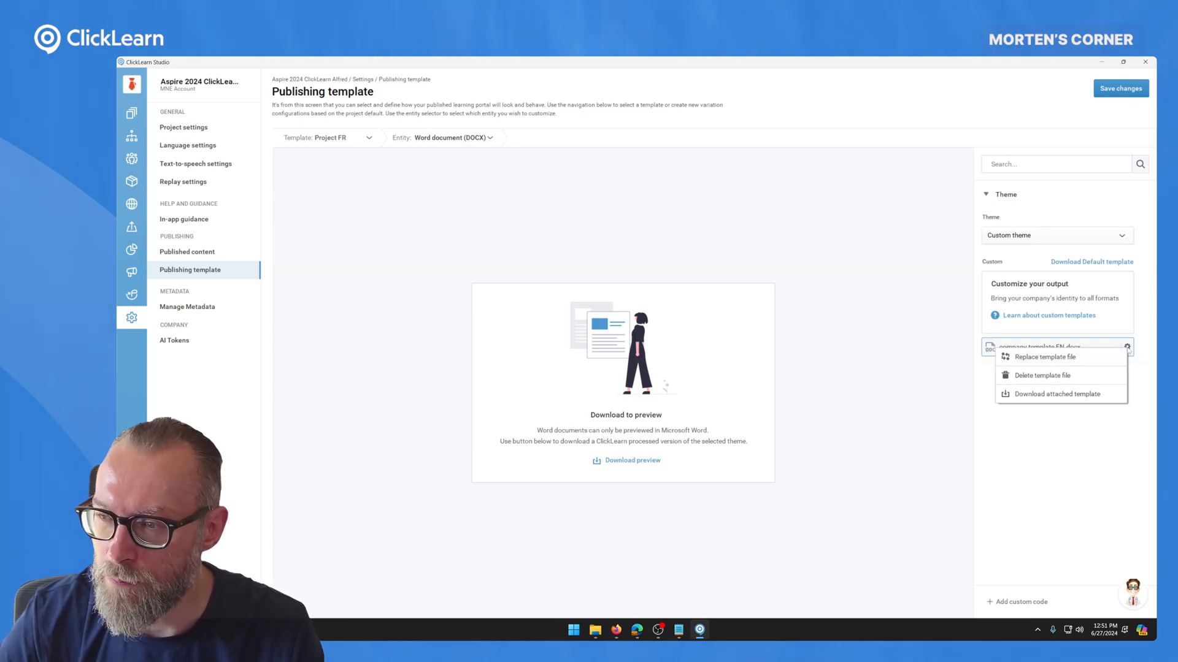
pyautogui.click(1043, 359)
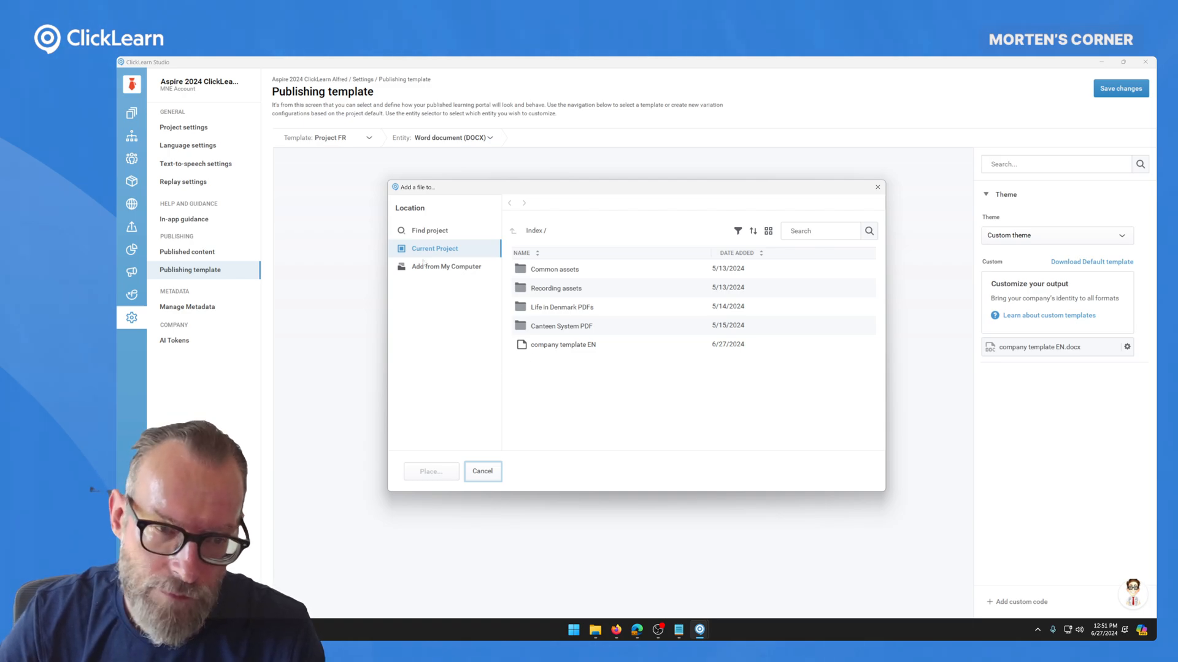
pyautogui.click(423, 262)
pyautogui.doubleClick(535, 285)
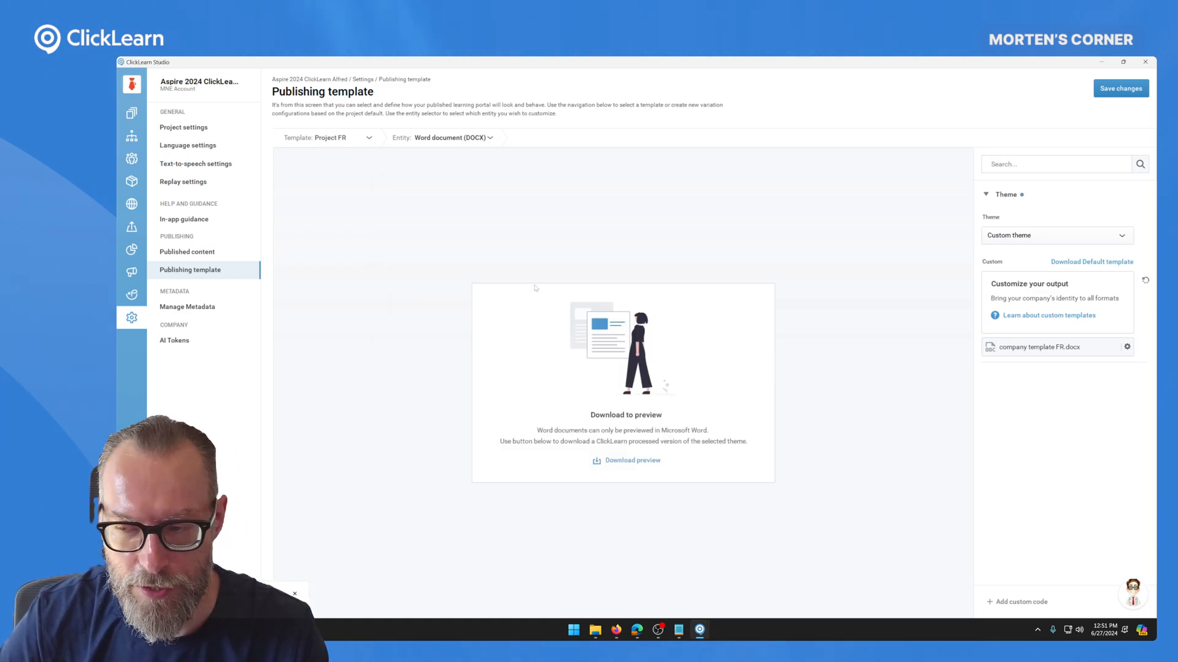
pyautogui.click(1110, 90)
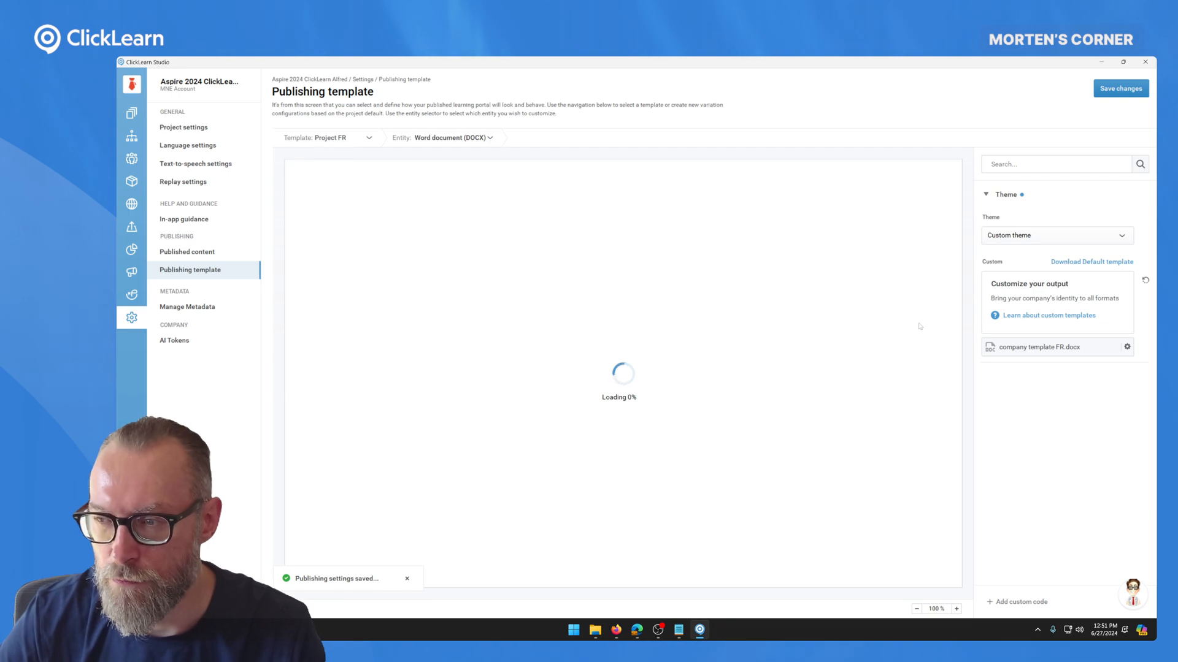
# Return to the Project (Default) configuration and check which template file its Word document (DOCX) theme uses.
pyautogui.click(367, 138)
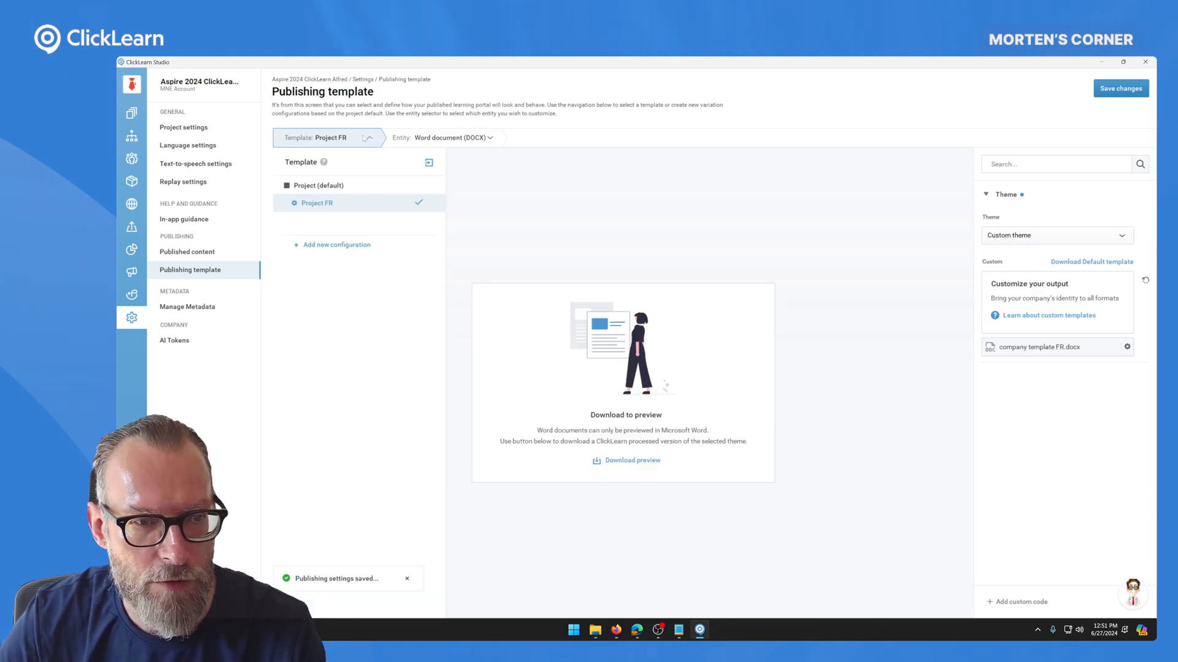
pyautogui.click(336, 186)
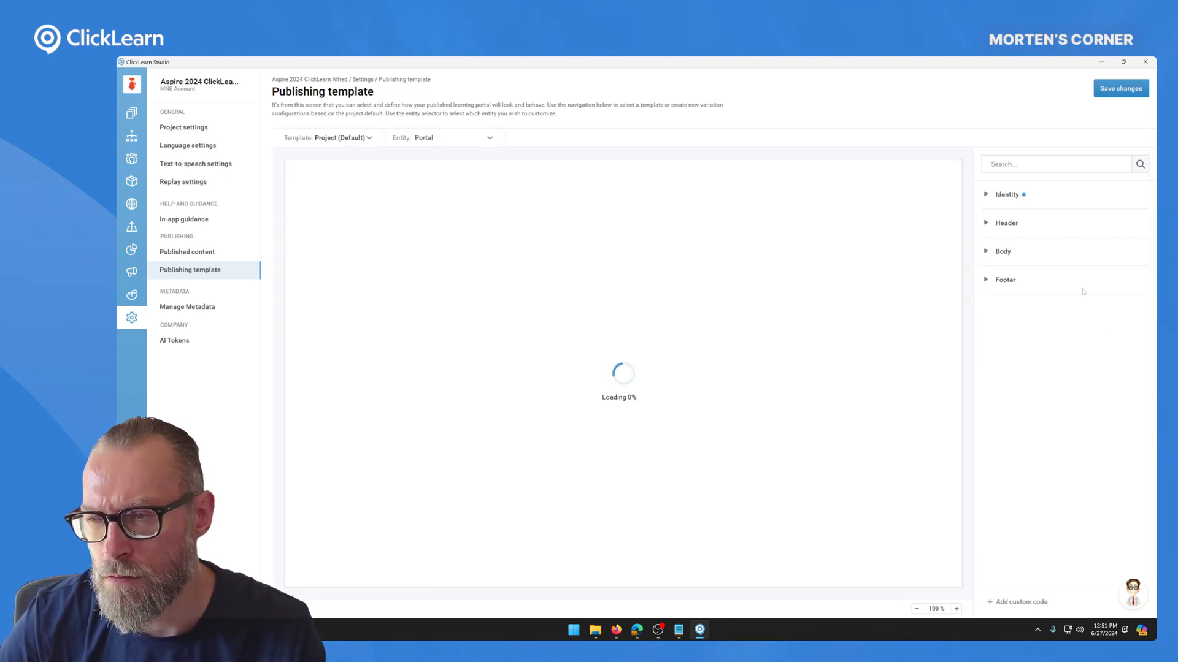
pyautogui.click(448, 138)
pyautogui.click(346, 382)
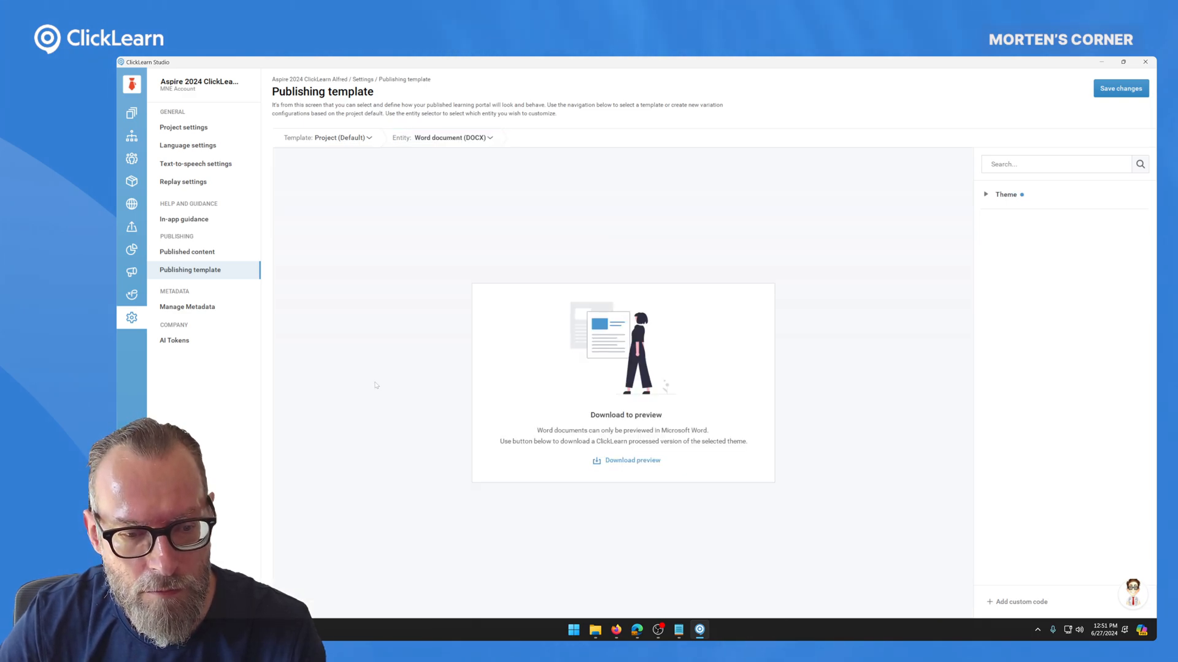
pyautogui.click(989, 197)
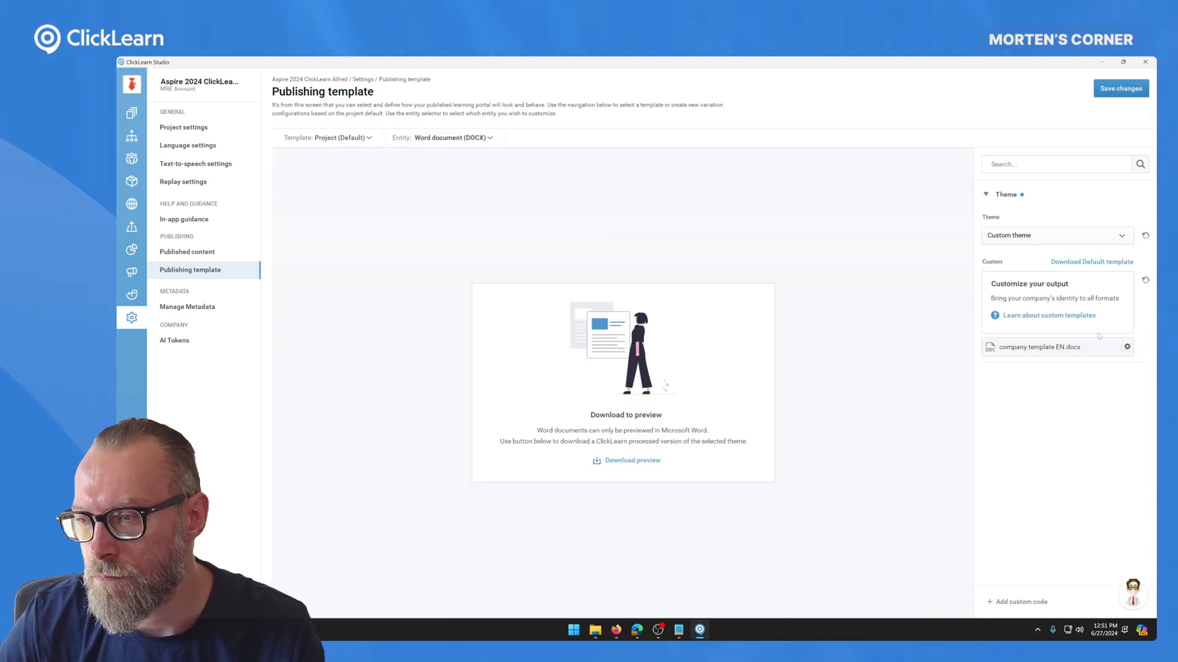
pyautogui.click(1095, 95)
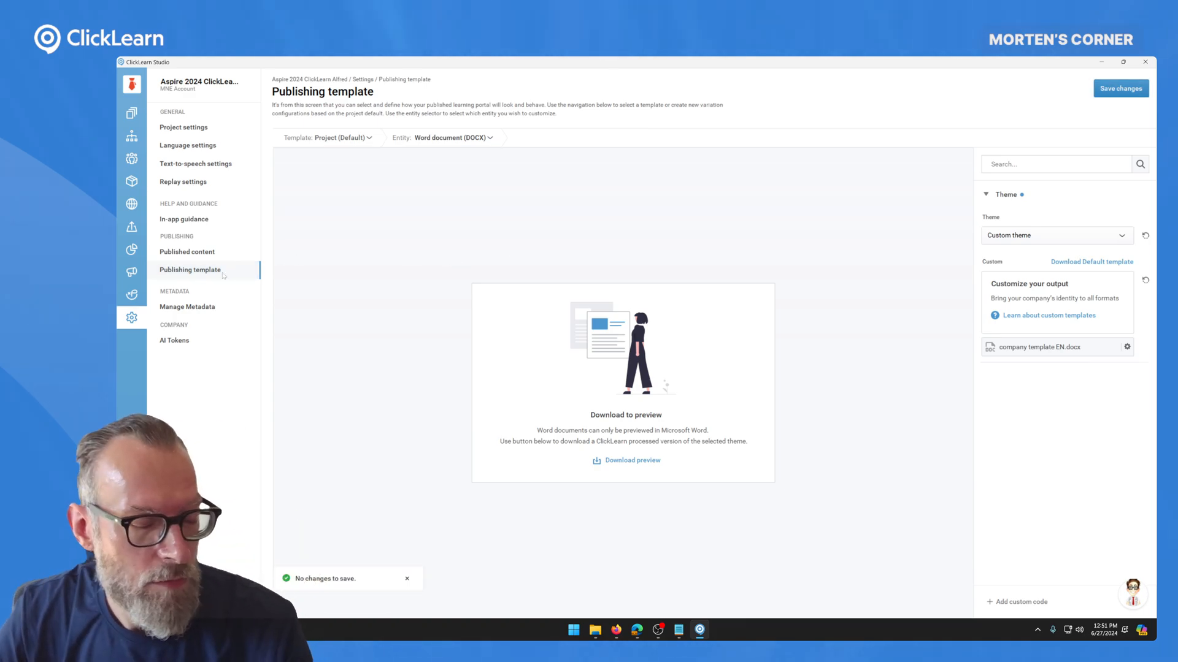
# Open the project's Structure and segments page and change the preview language to French (fr-FR).
pyautogui.click(141, 143)
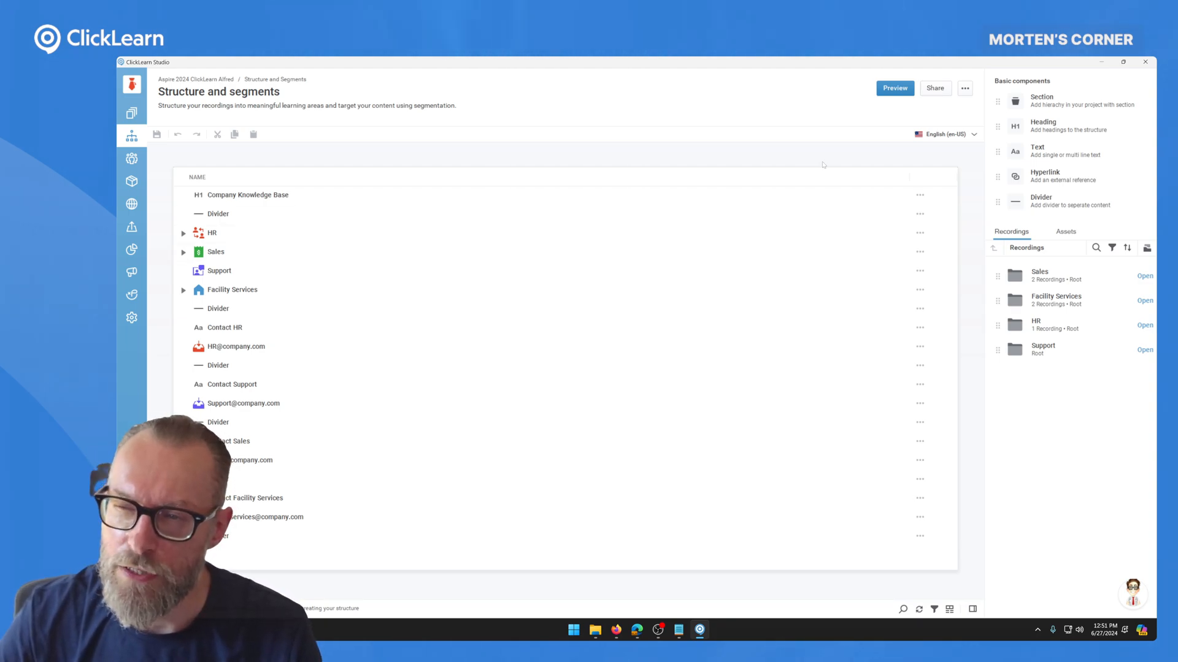
pyautogui.click(963, 132)
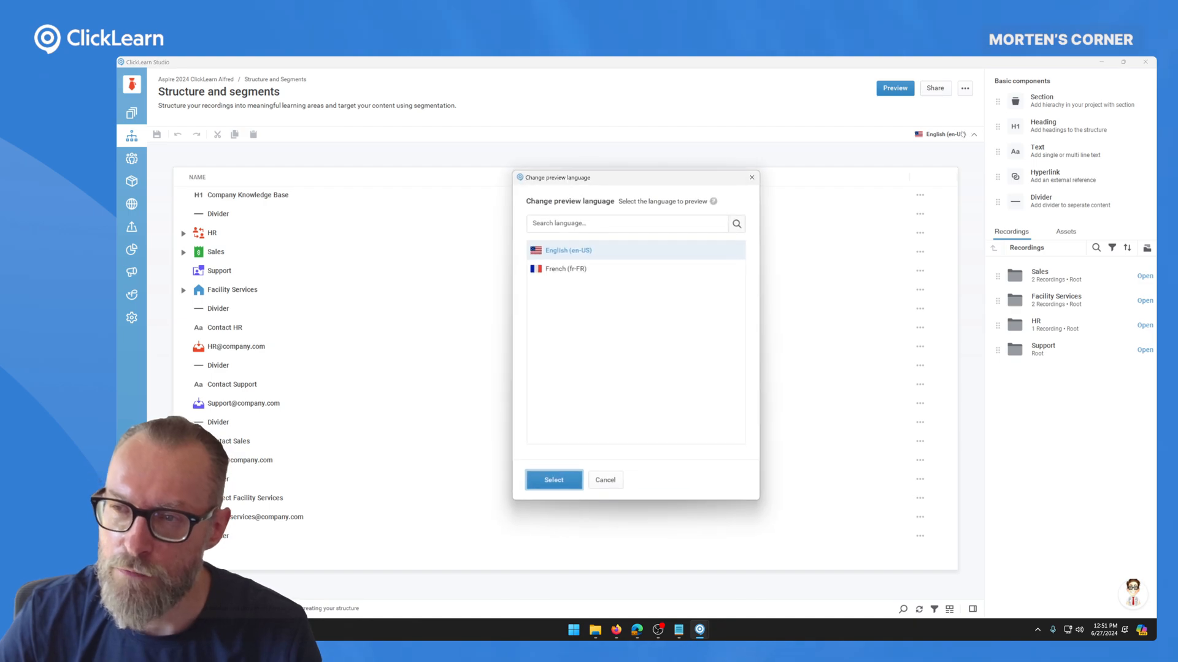
pyautogui.click(565, 269)
pyautogui.click(540, 482)
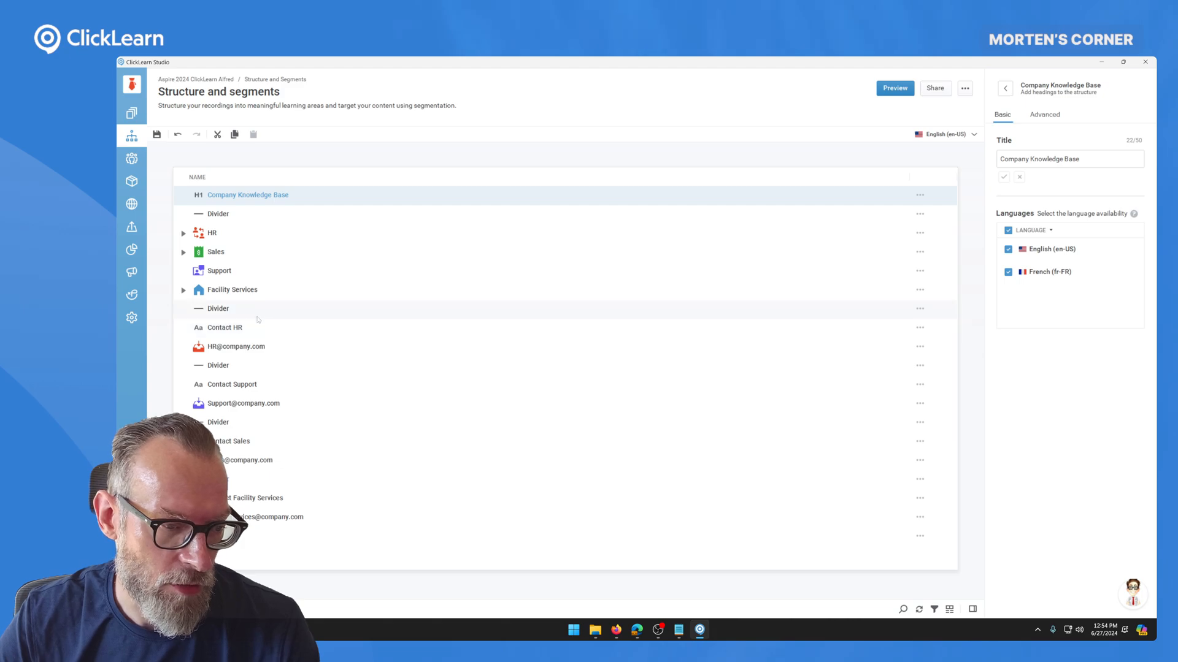
# Duplicate the whole structure by copying all its items and pasting them after the last divider.
pyautogui.click(216, 252)
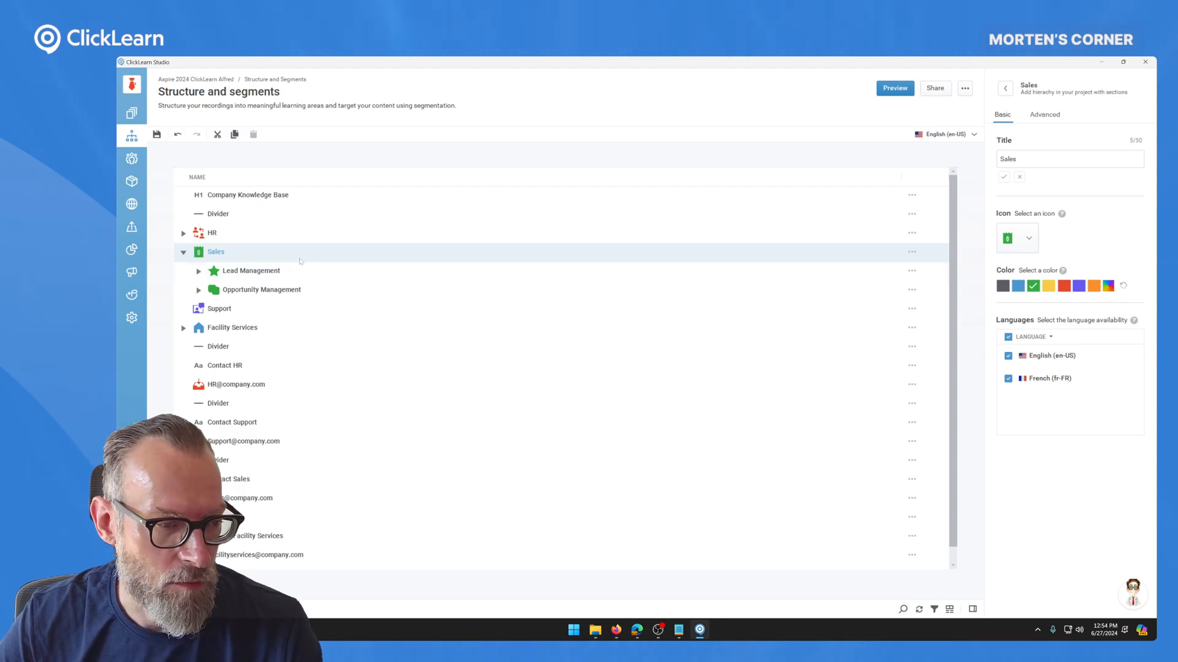
pyautogui.click(230, 233)
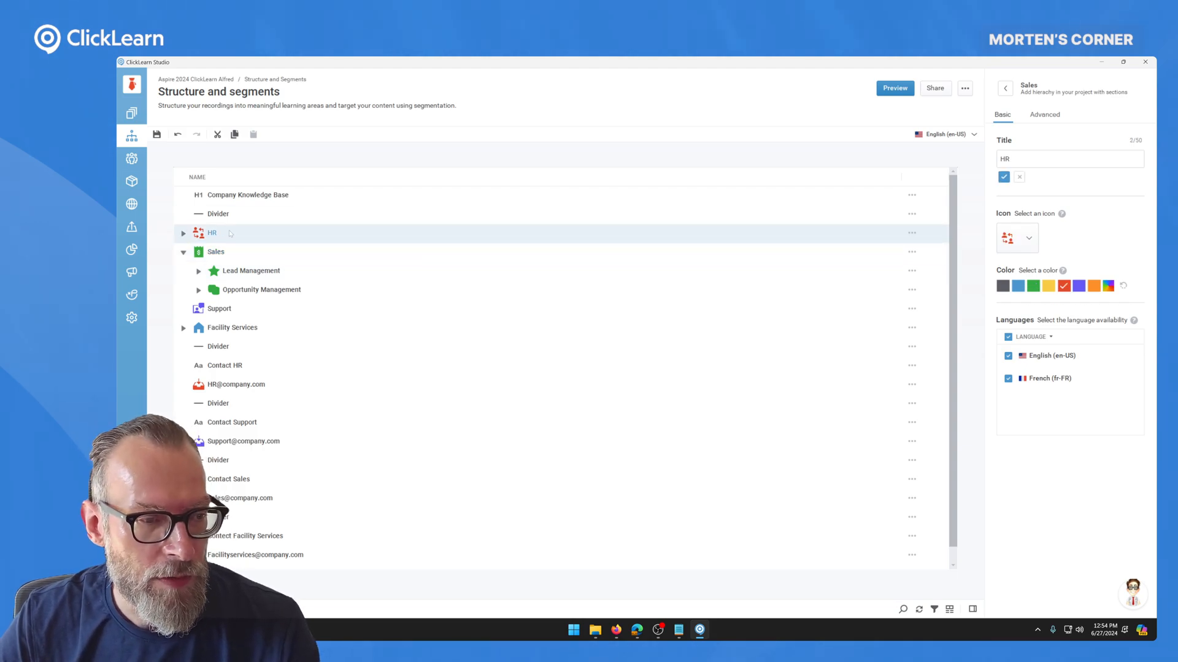
pyautogui.rightClick(277, 237)
pyautogui.click(314, 249)
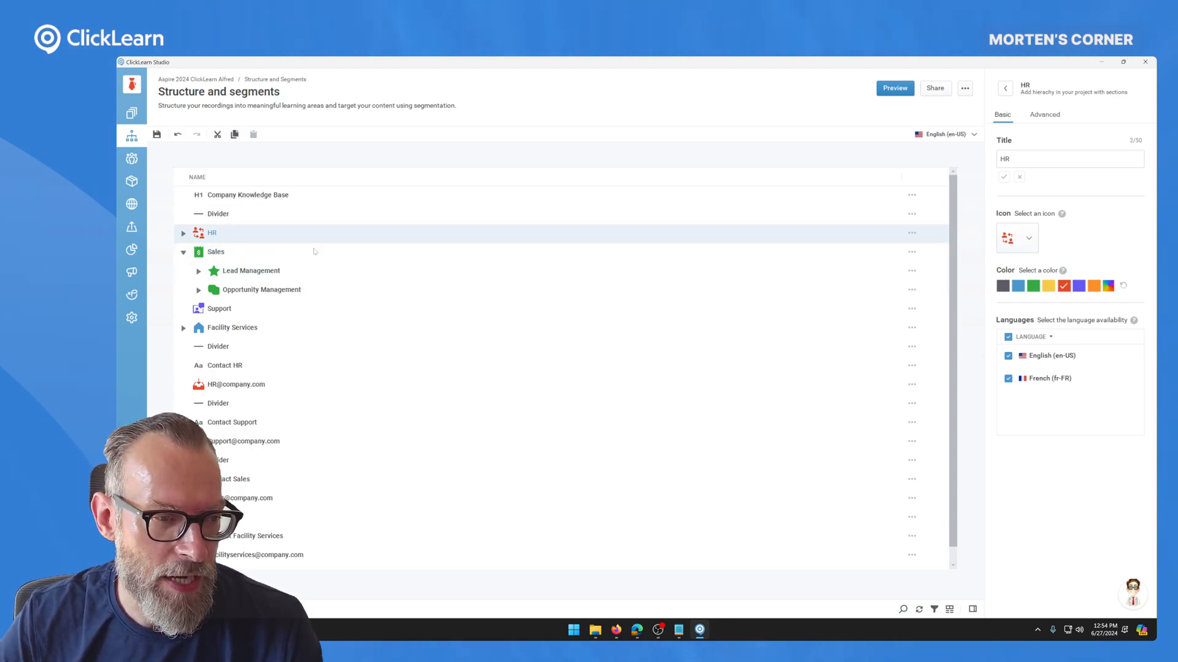
pyautogui.scroll(-5, 338, 373)
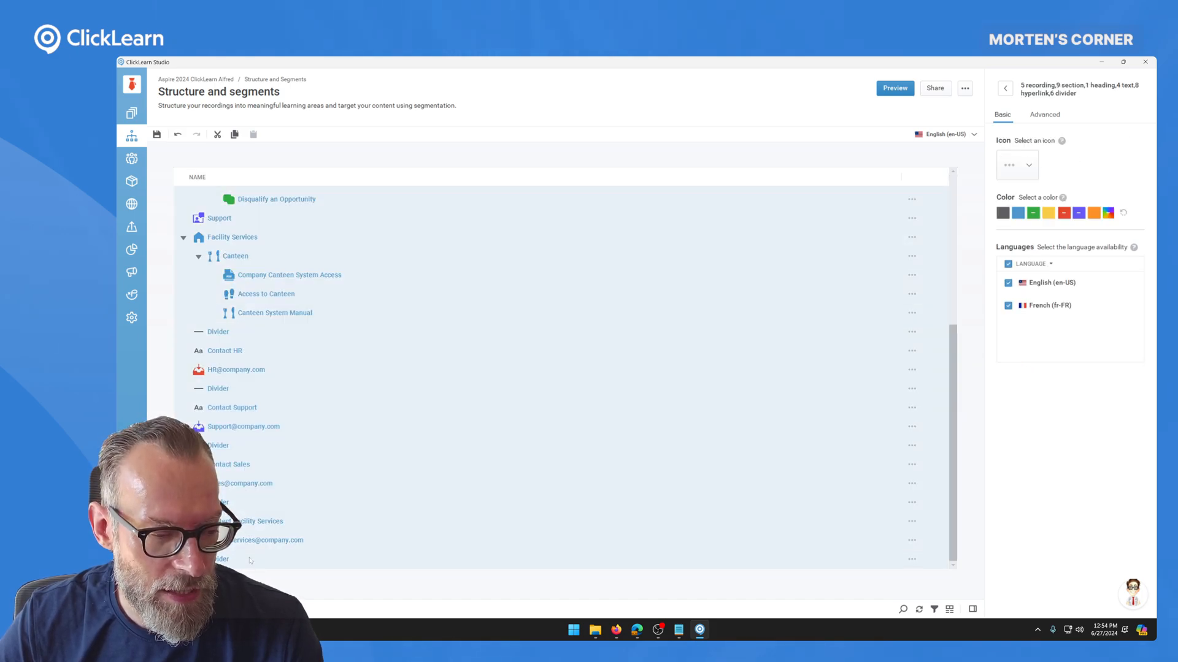
pyautogui.keyDown('shift'); pyautogui.click(250, 559); pyautogui.keyUp('shift')
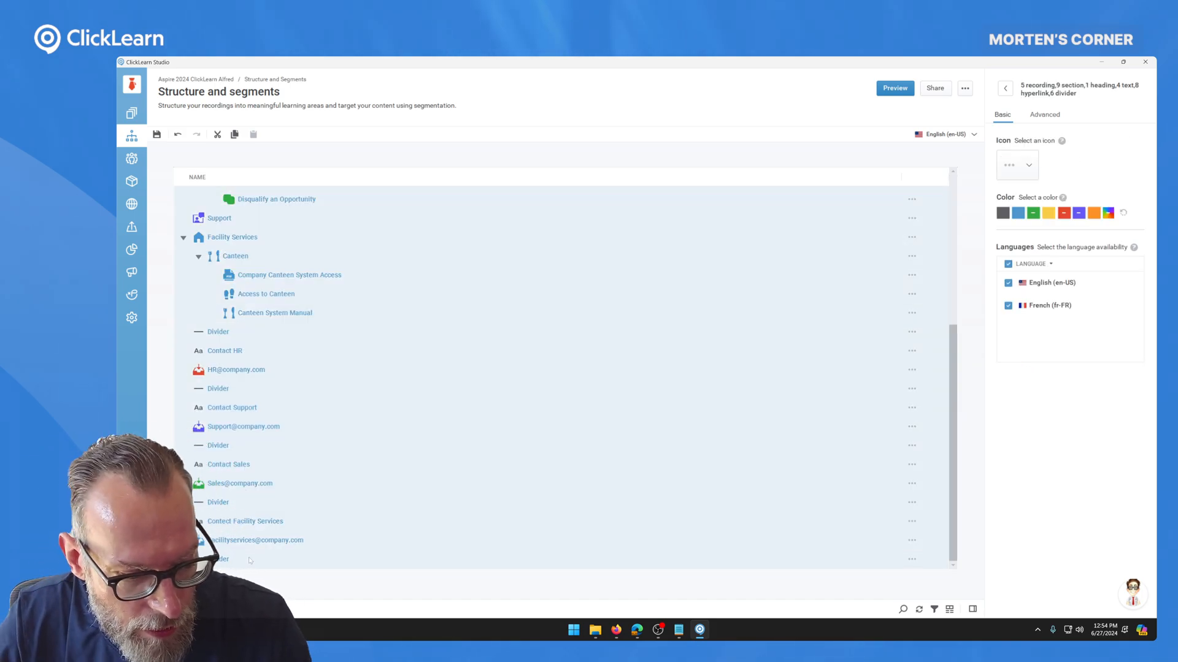
pyautogui.click(250, 560)
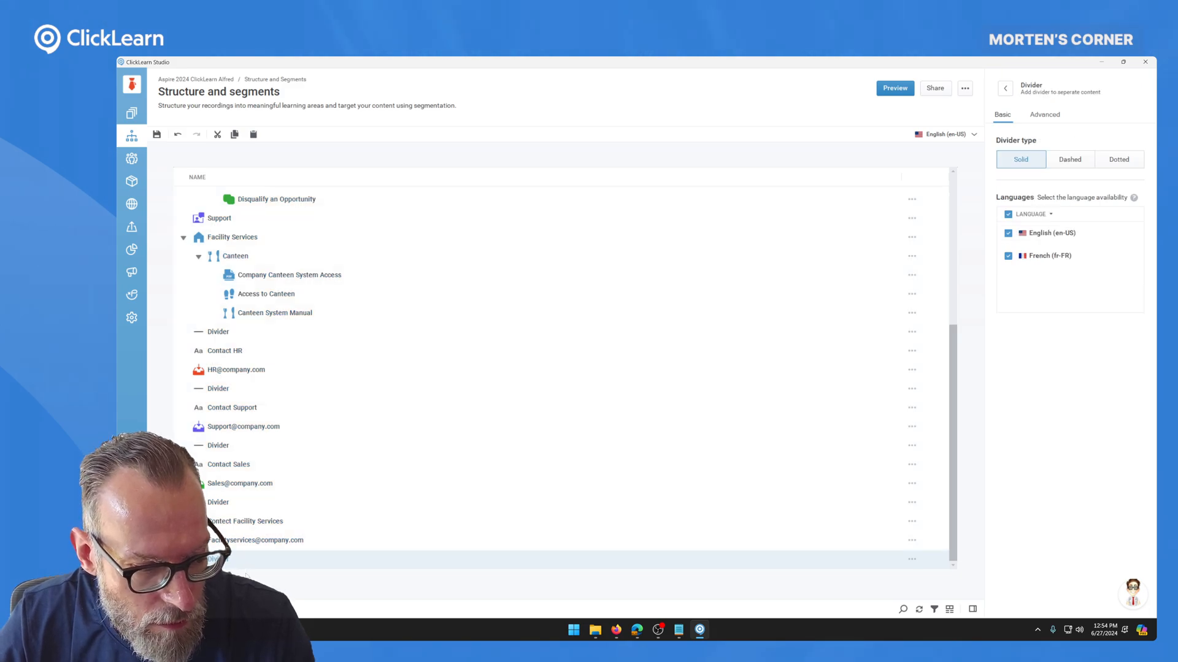
pyautogui.click(246, 576)
pyautogui.click(253, 565)
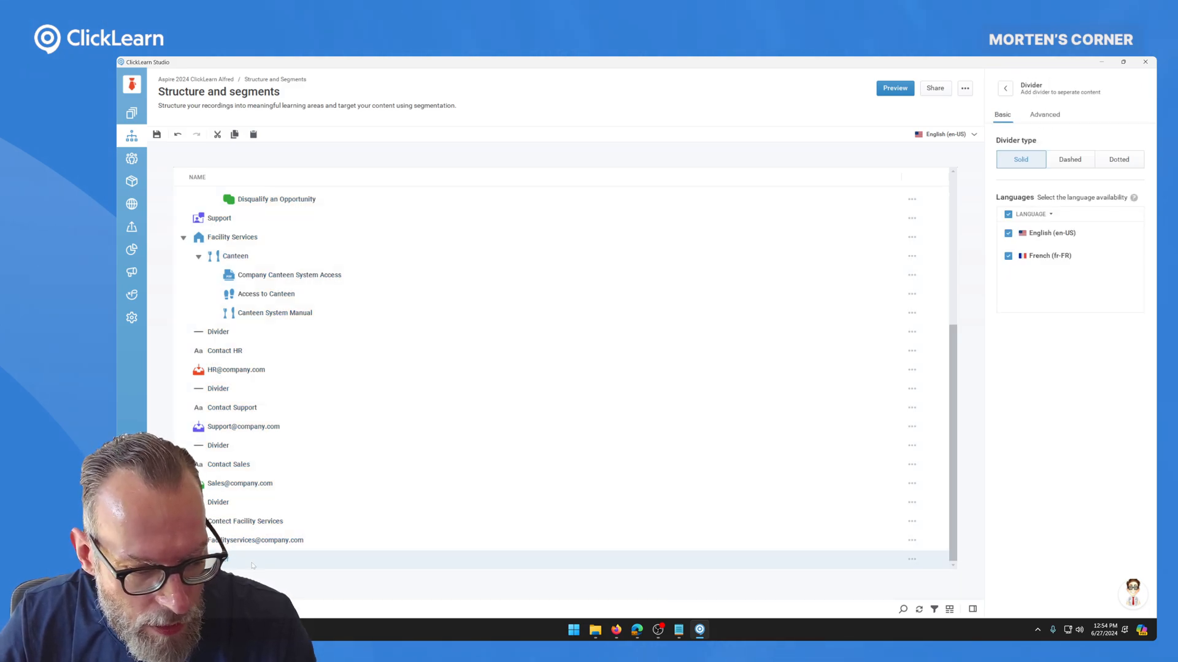
pyautogui.hotkey('ctrl', 'v')
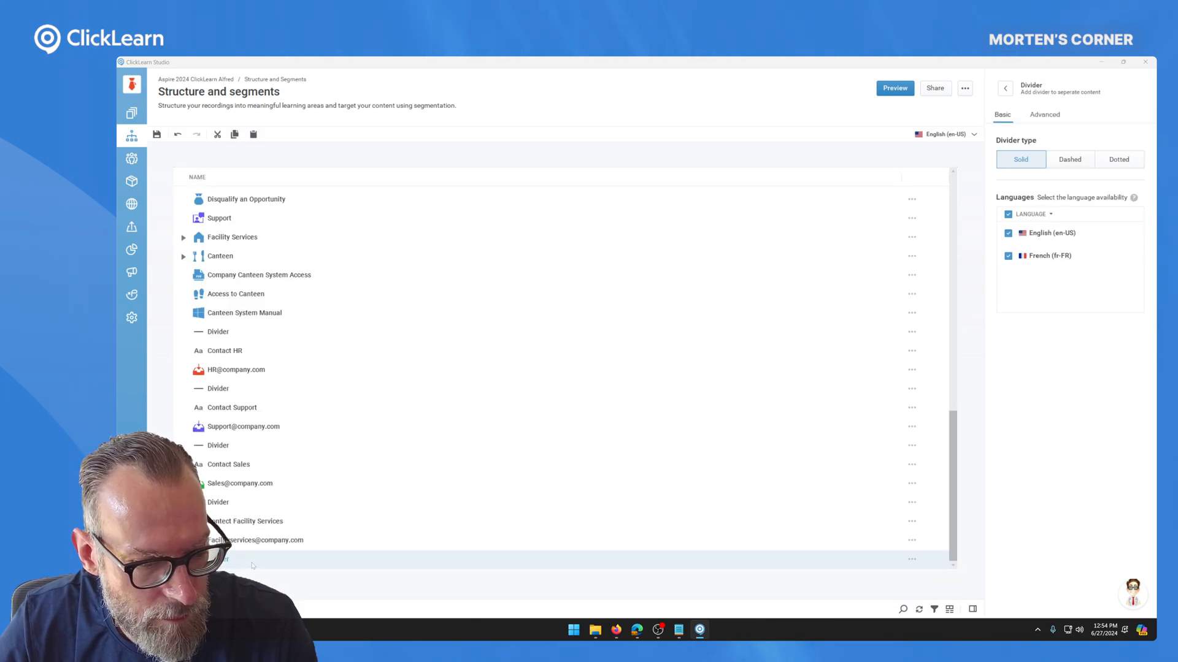
# Select the original set of structure items, from the first Company Knowledge Base heading to its closing divider, and remove their French (fr-FR) availability.
pyautogui.scroll(10, 286, 325)
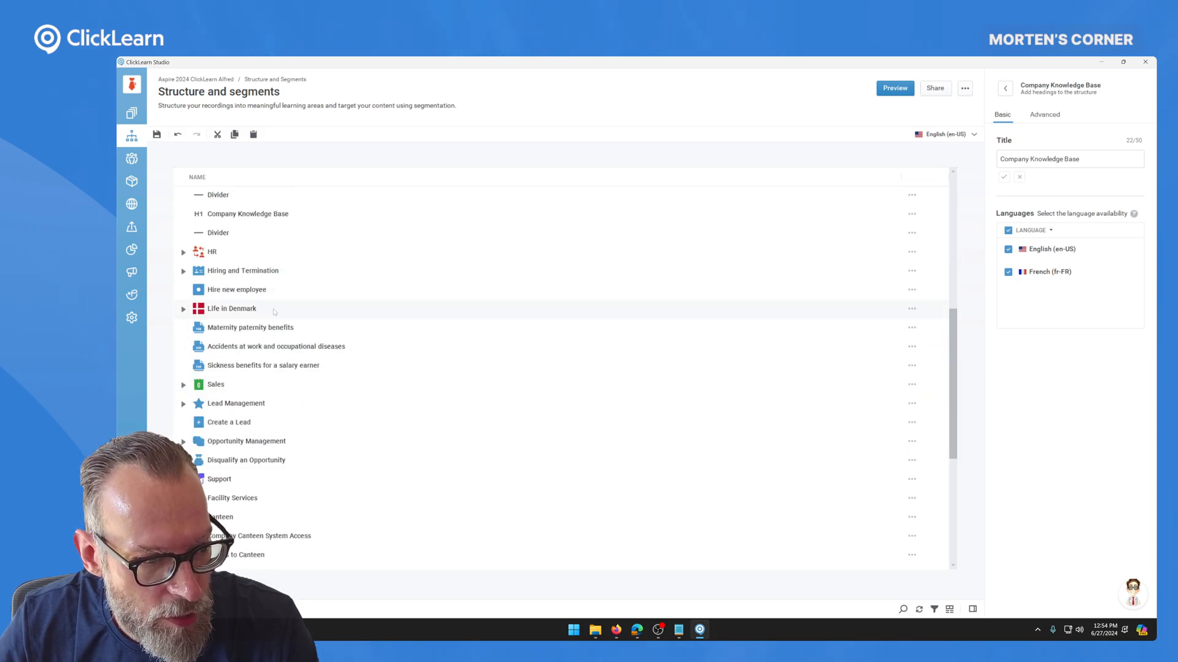
pyautogui.scroll(4, 274, 313)
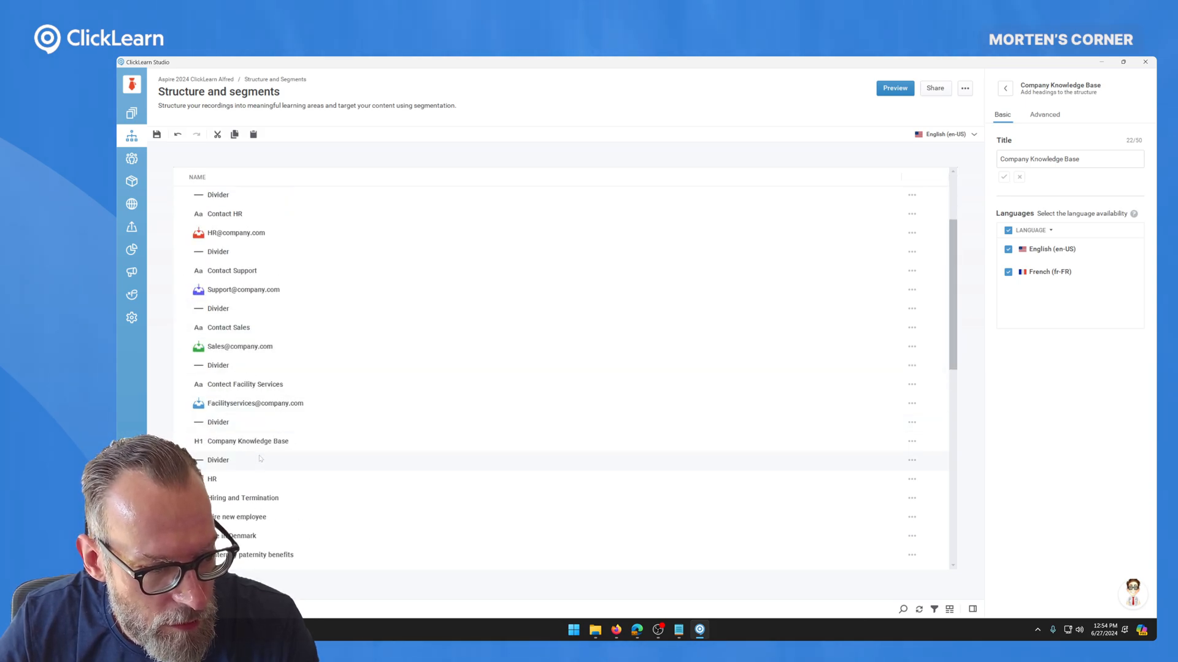
pyautogui.keyDown('shift'); pyautogui.click(255, 420); pyautogui.keyUp('shift')
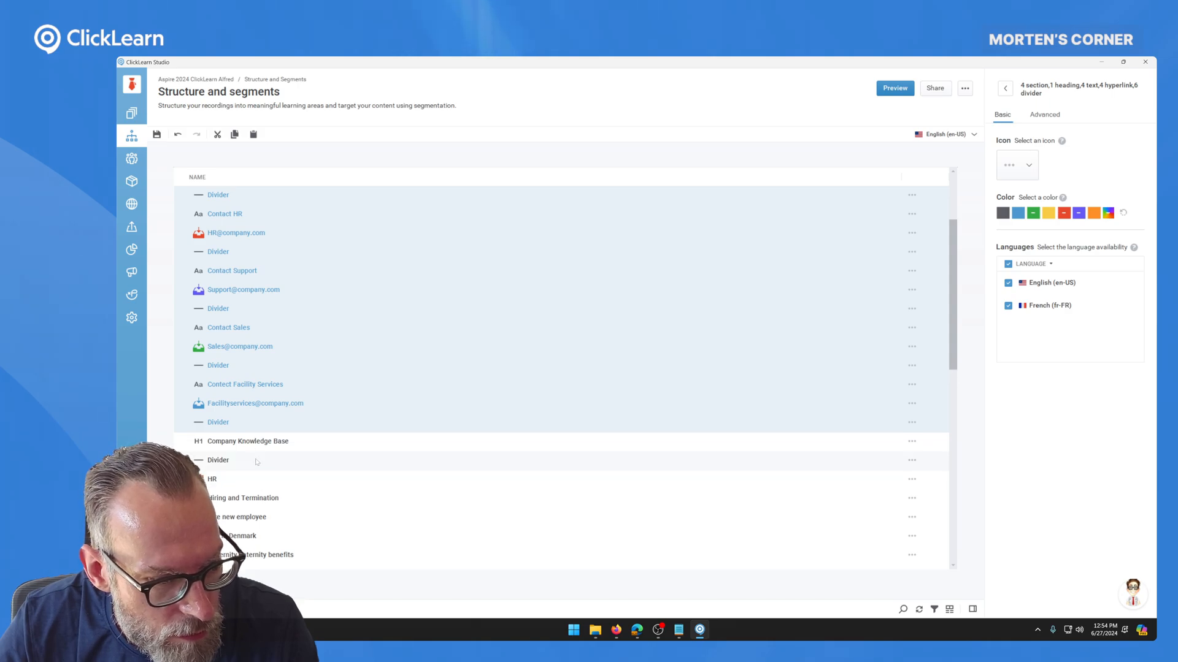
pyautogui.scroll(-4, 257, 462)
pyautogui.scroll(4, 274, 363)
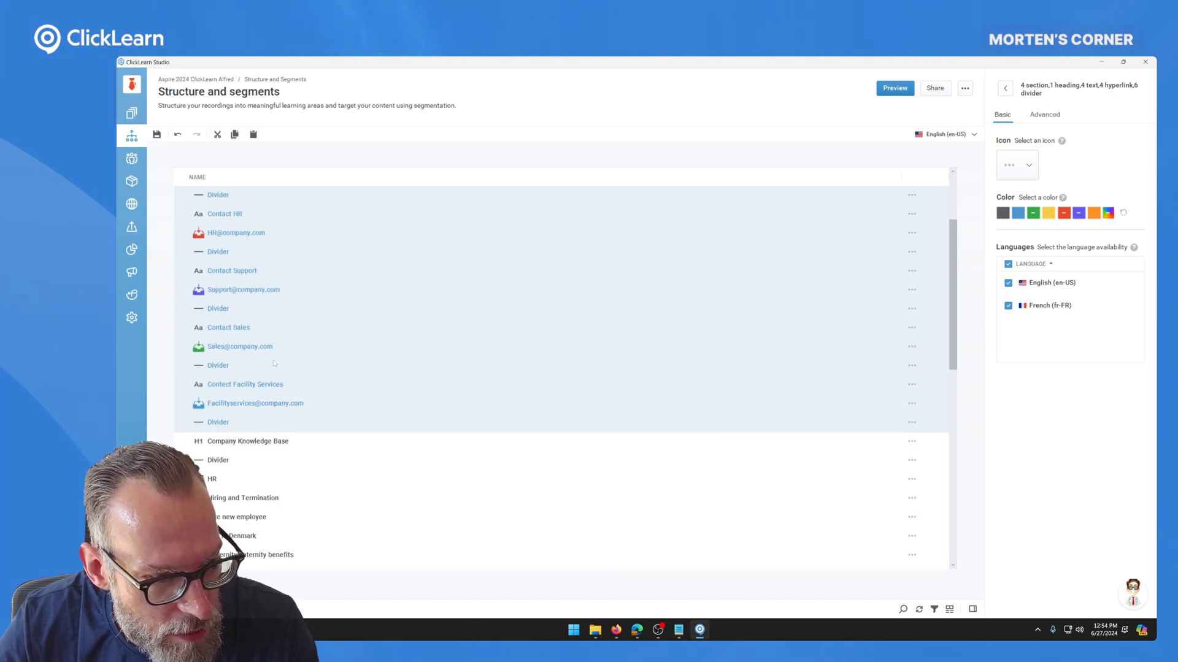
pyautogui.scroll(-9, 272, 406)
pyautogui.scroll(11, 289, 393)
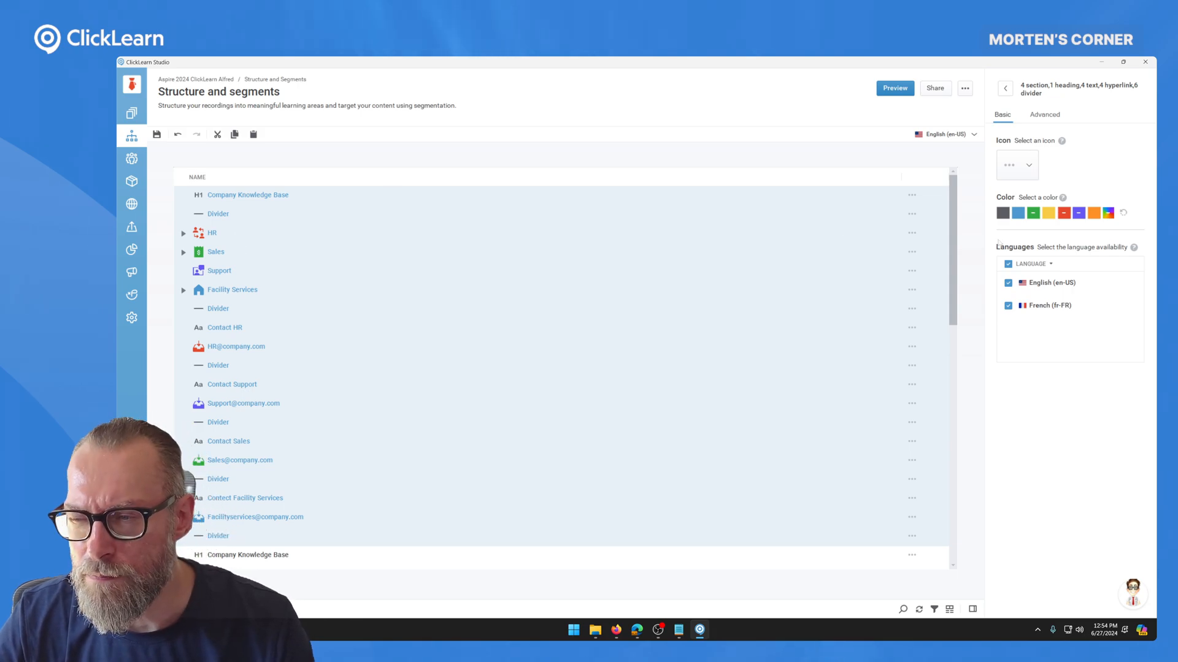
pyautogui.click(1008, 306)
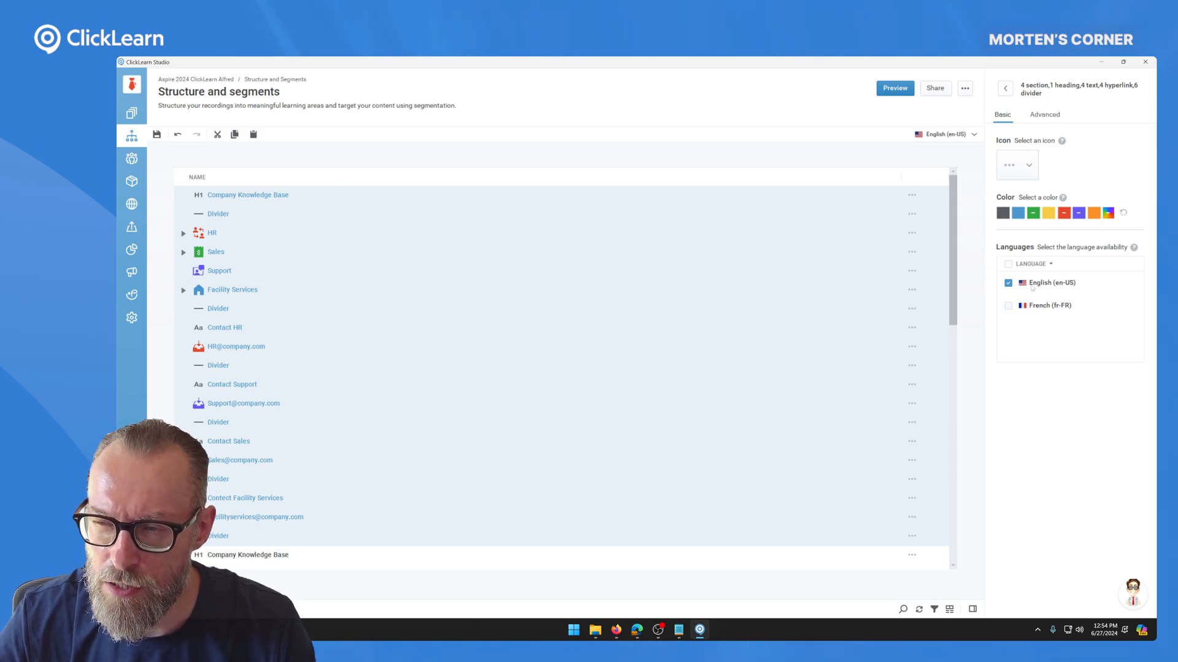
# Check the publishing template options for the selected original set, keep Project (default), and save the structure.
pyautogui.click(1048, 118)
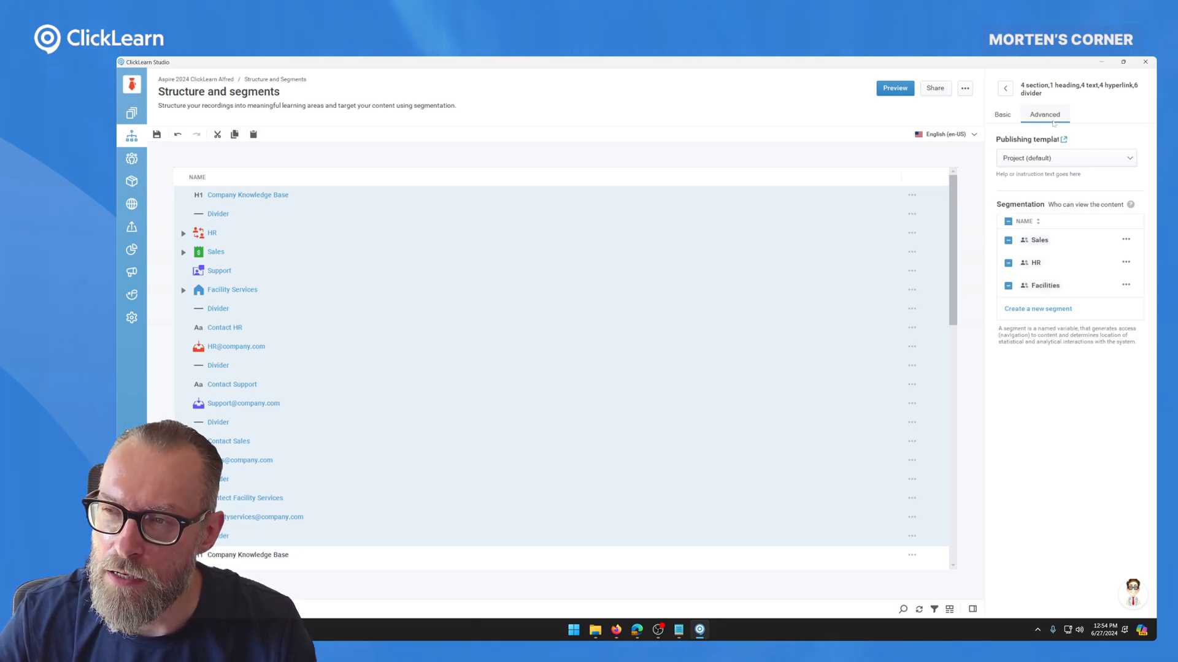
pyautogui.click(1035, 158)
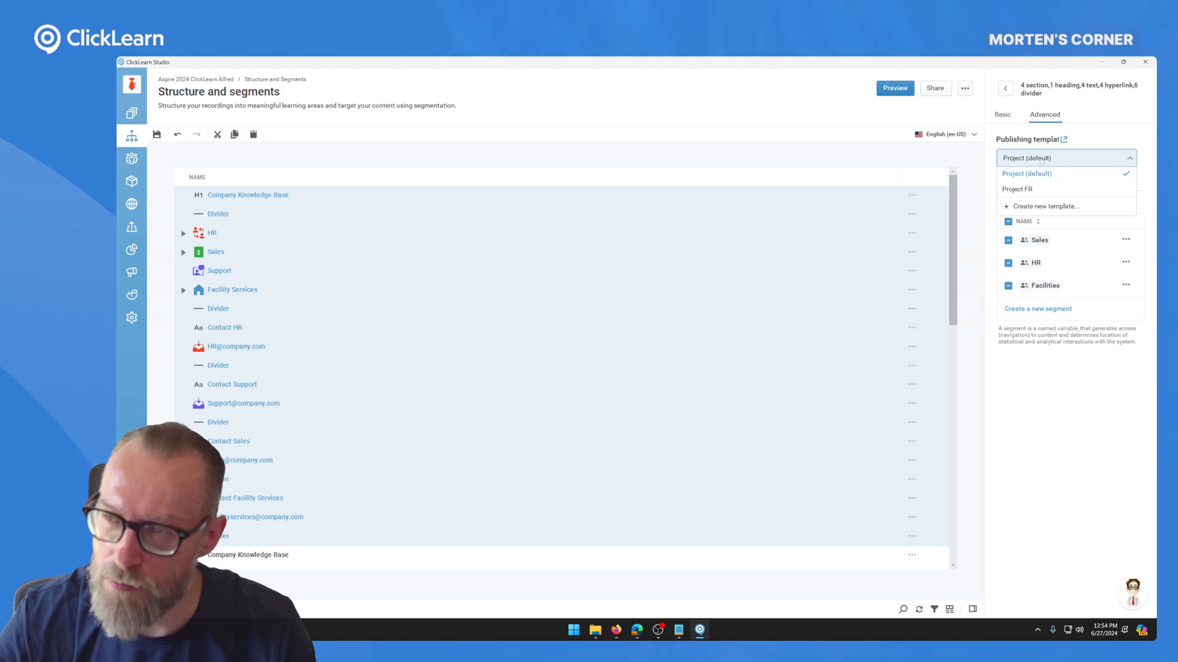
pyautogui.click(1041, 160)
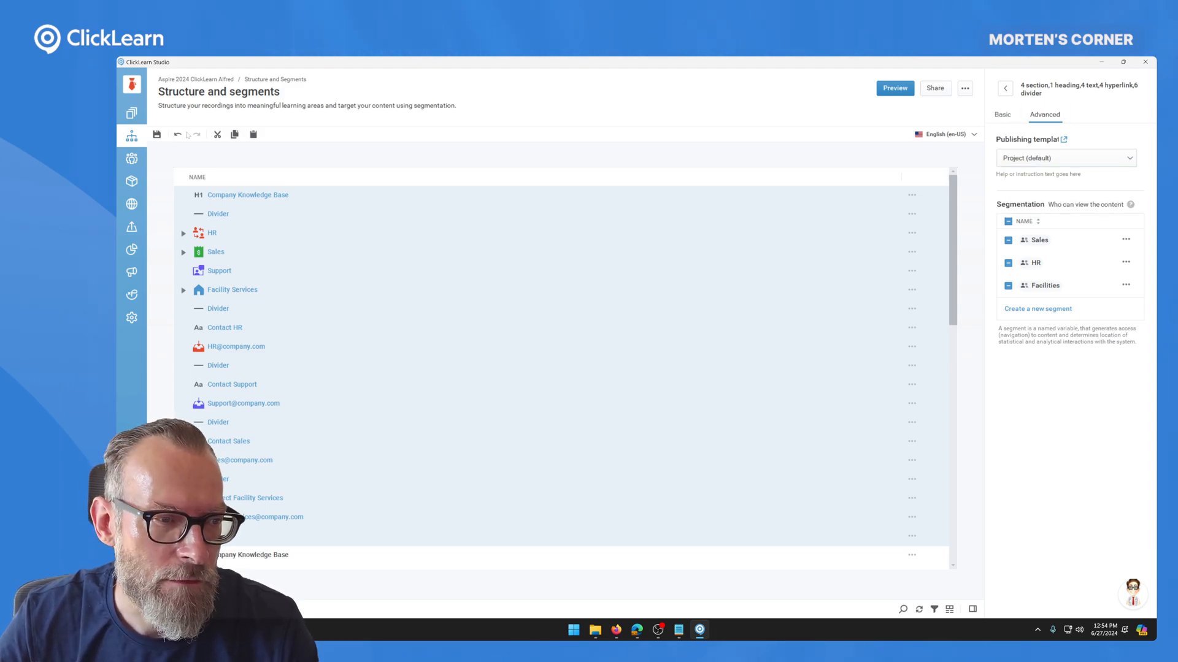
pyautogui.click(157, 134)
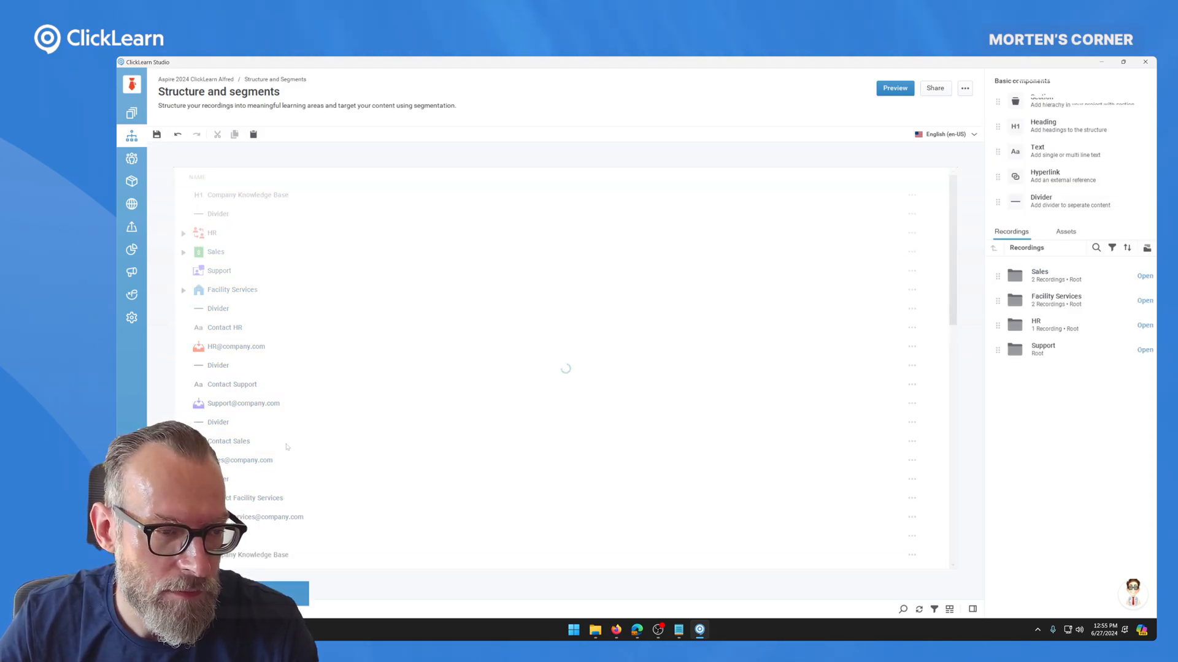
# Expand the whole structure, select the duplicated set from its Company Knowledge Base heading to the last divider, and remove its English (en-US) availability.
pyautogui.rightClick(285, 252)
pyautogui.click(306, 257)
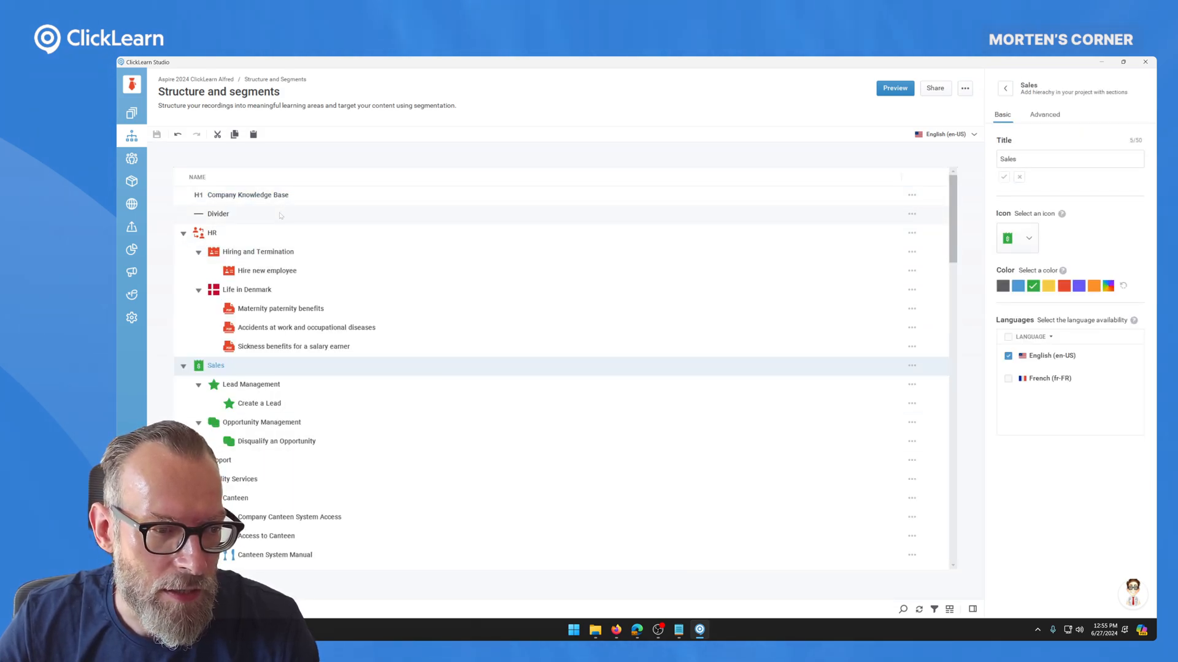
pyautogui.scroll(-5, 278, 269)
pyautogui.scroll(-10, 290, 391)
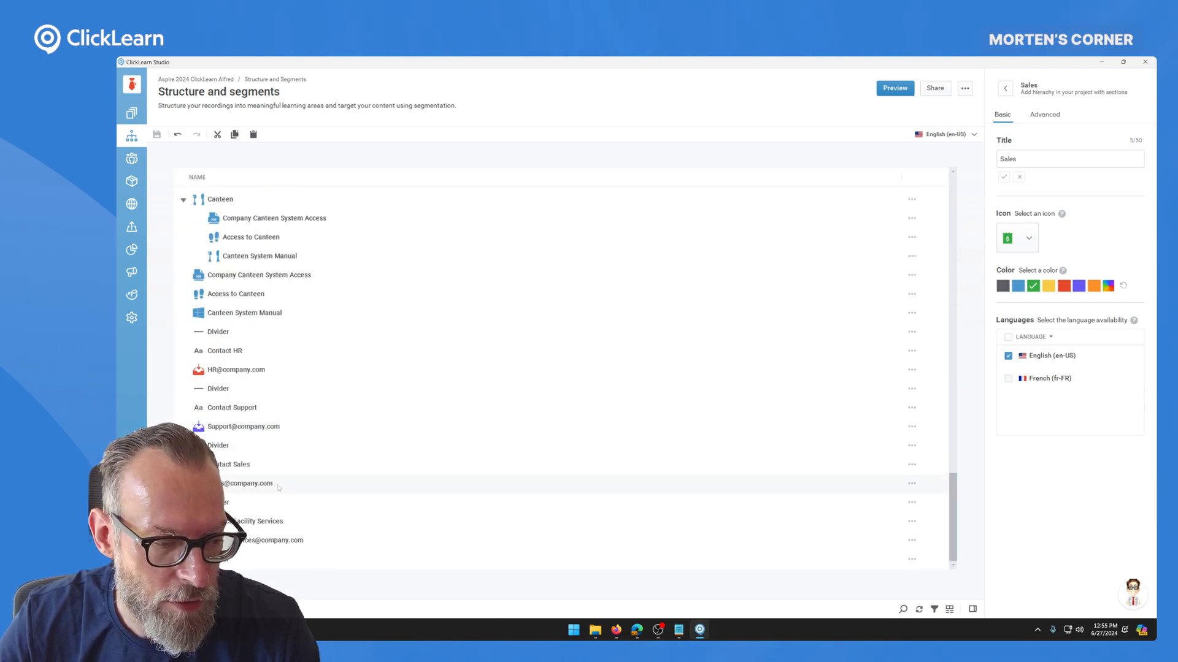
pyautogui.click(266, 552)
pyautogui.scroll(10, 266, 547)
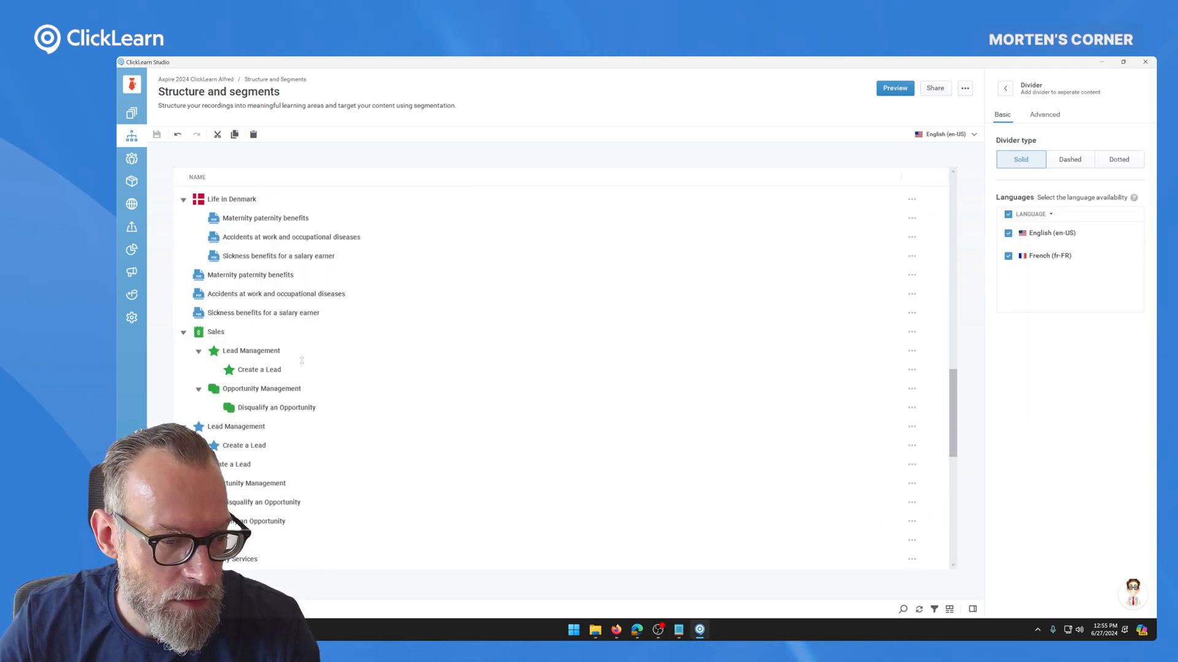
pyautogui.scroll(2, 289, 412)
pyautogui.scroll(2, 288, 413)
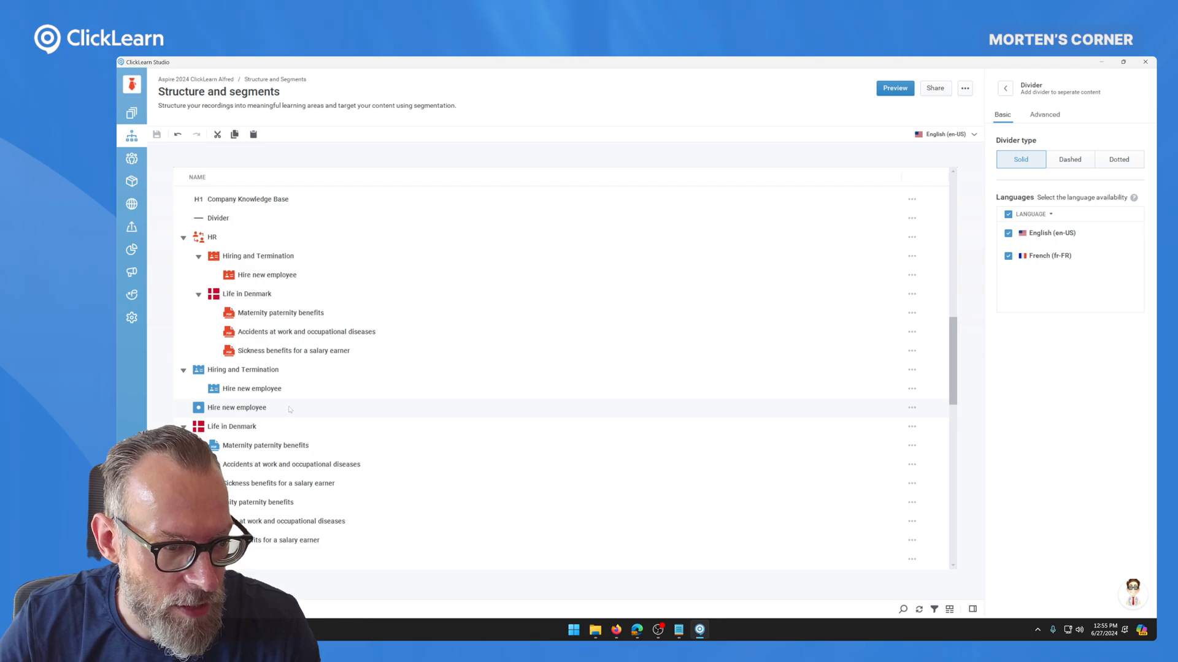
pyautogui.scroll(1, 289, 409)
pyautogui.scroll(1, 291, 409)
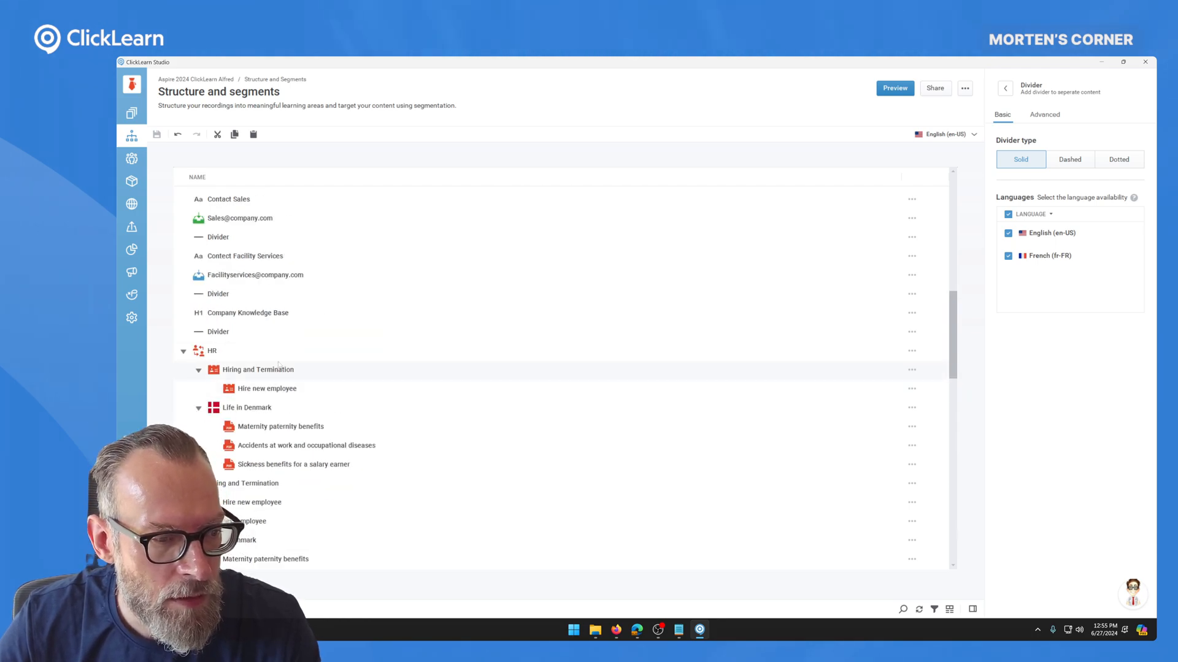
pyautogui.keyDown('shift'); pyautogui.click(282, 314); pyautogui.keyUp('shift')
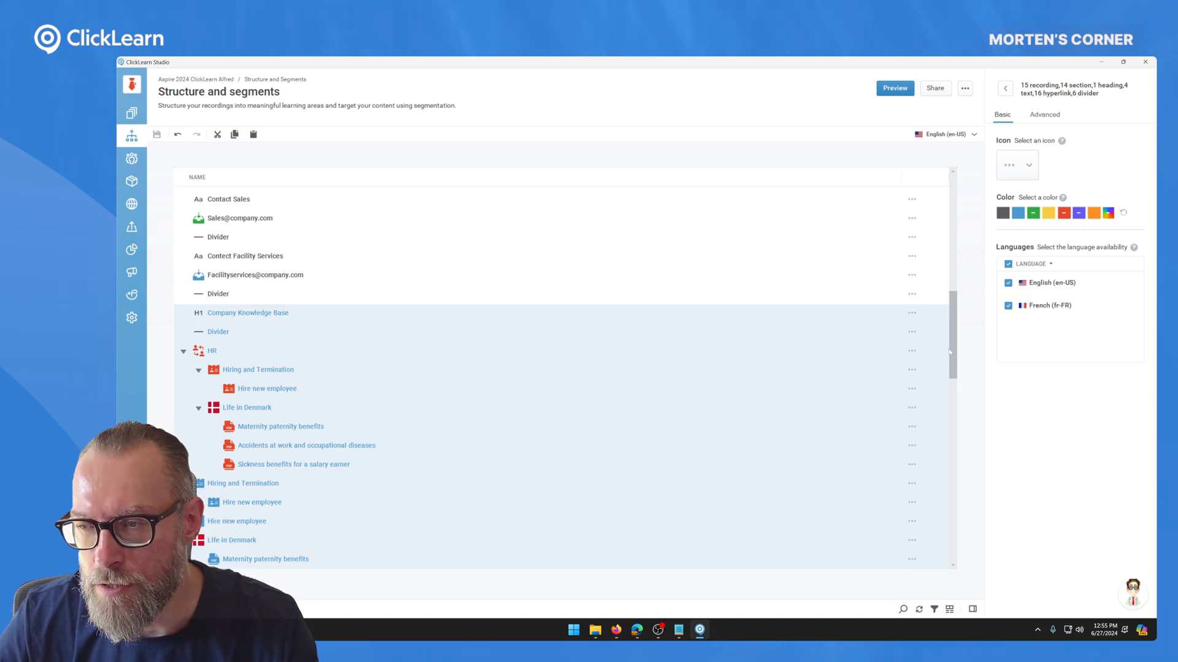
pyautogui.click(1011, 287)
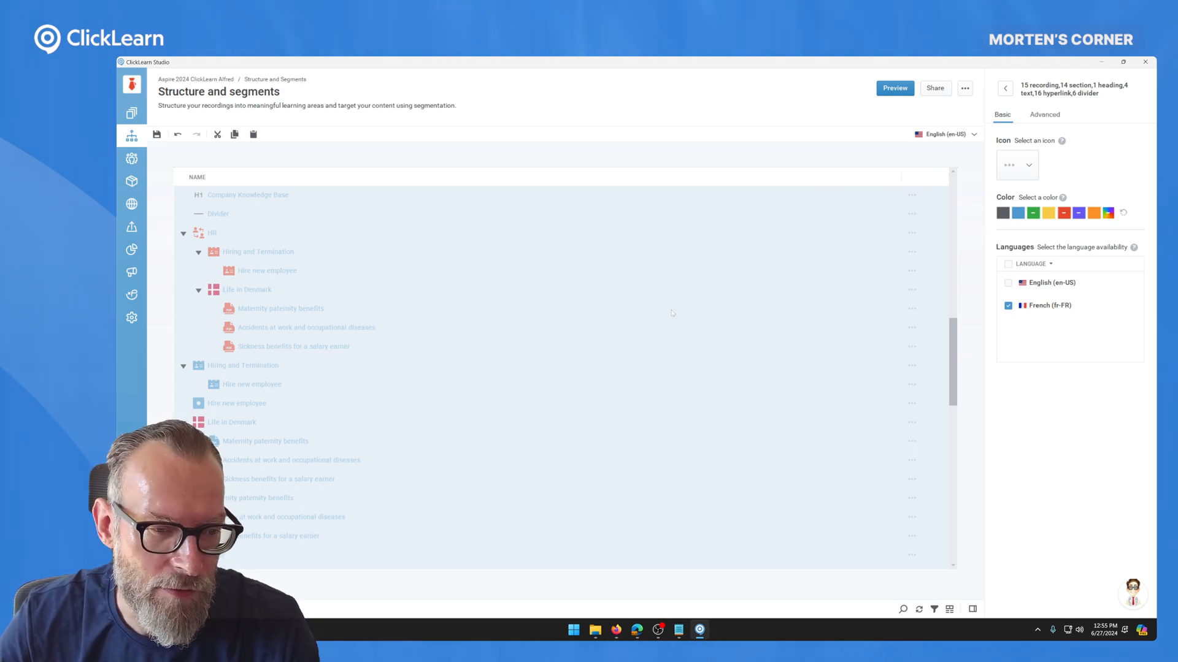
# Assign the Project FR publishing template to the selected duplicate set and save the structure.
pyautogui.click(1045, 116)
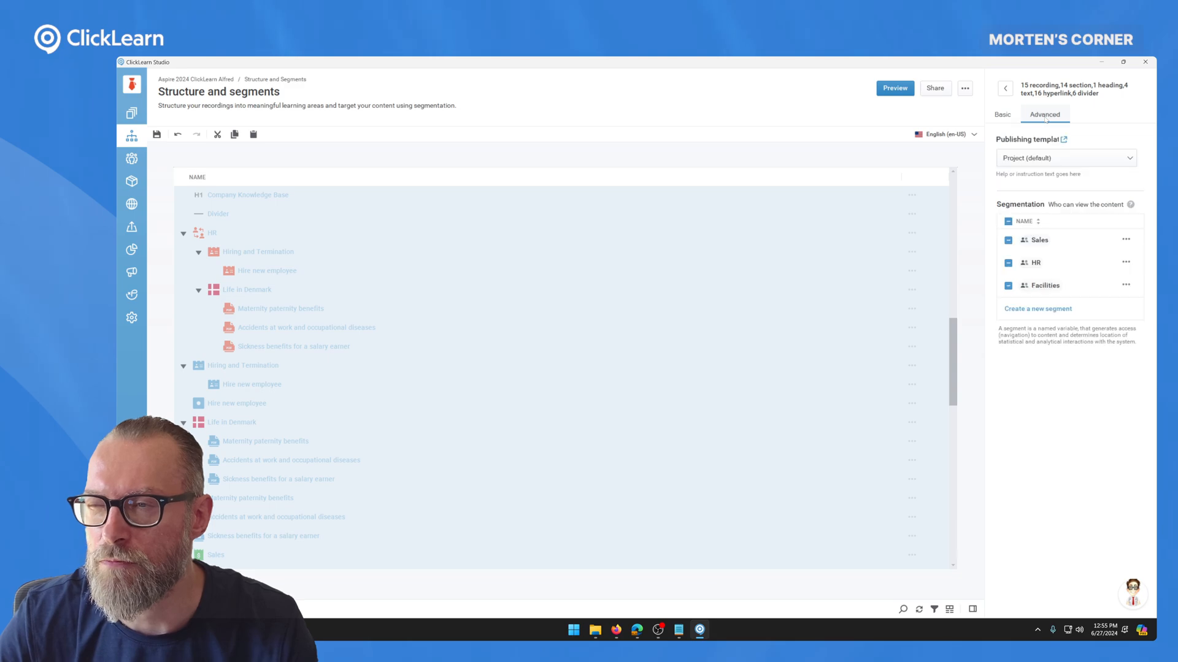
pyautogui.click(1034, 160)
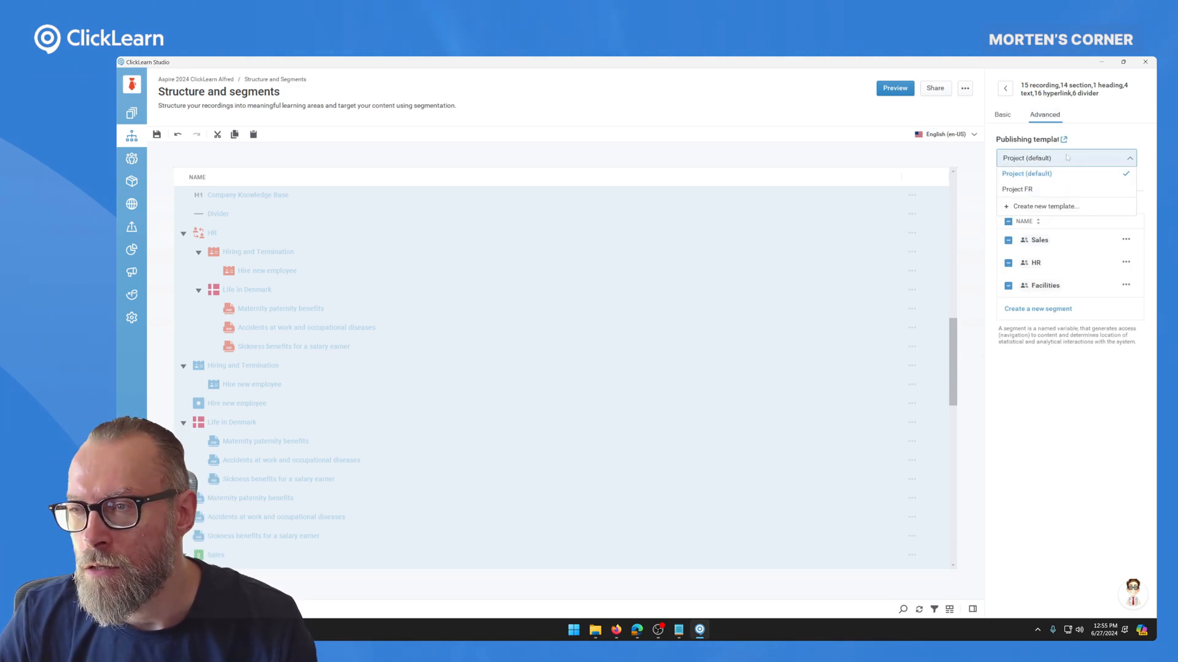
pyautogui.click(1024, 189)
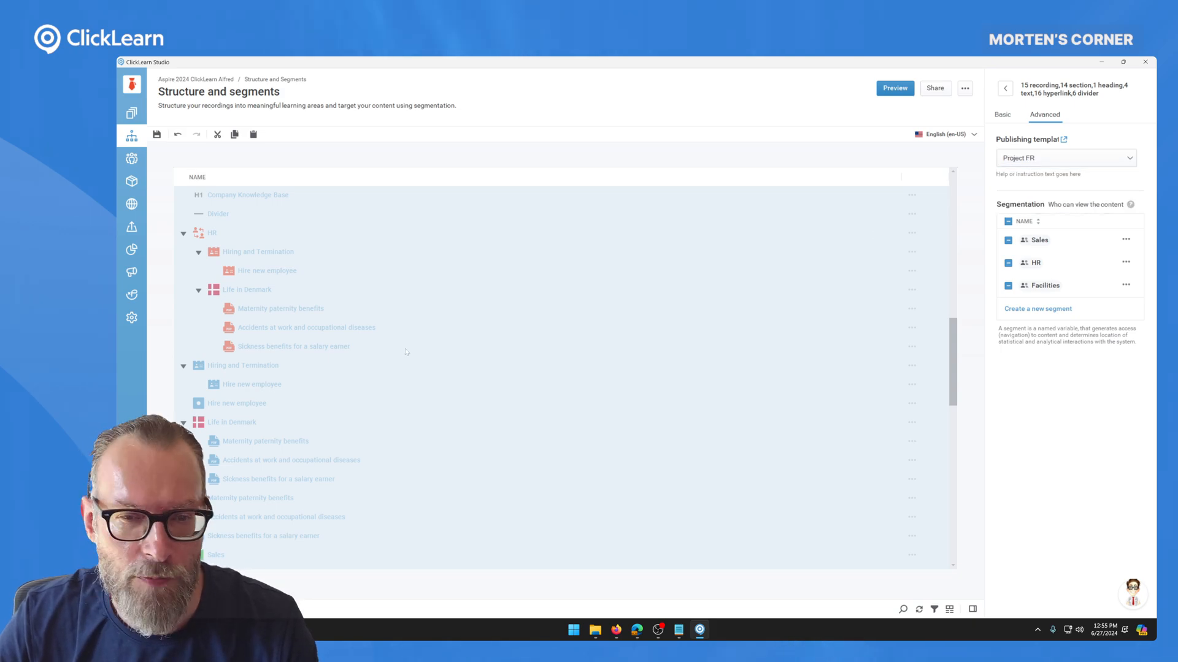
pyautogui.click(157, 135)
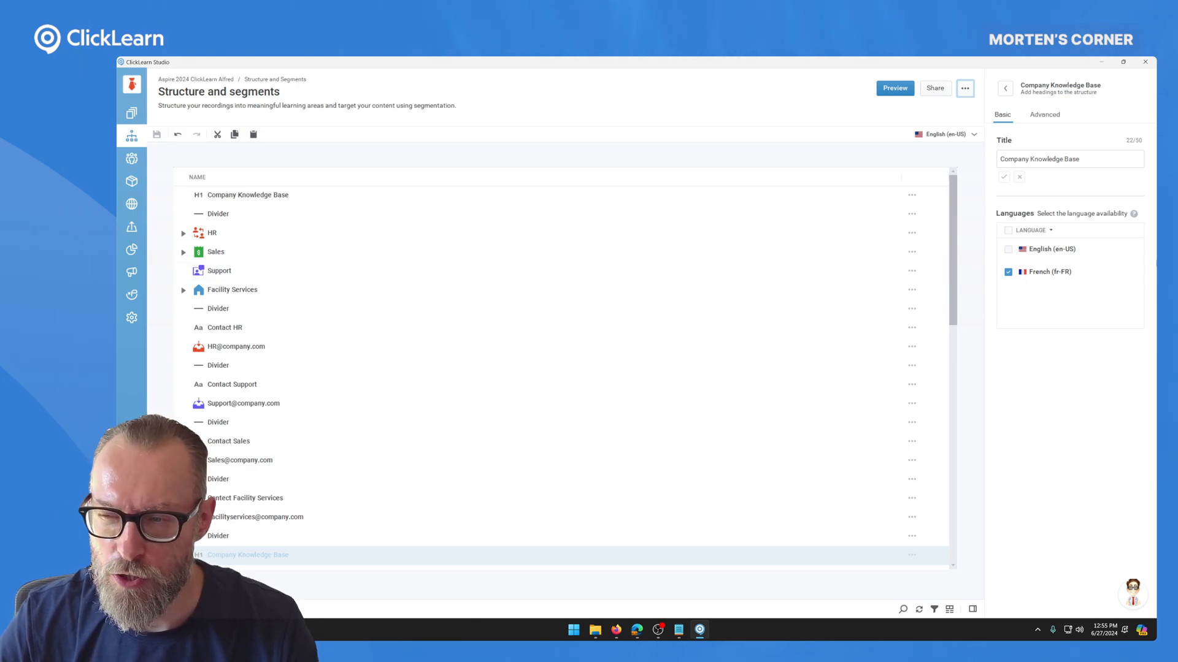
# Switch the preview language to French (fr-FR) and check the publishing template of the duplicated Opportunity Management section.
pyautogui.scroll(-10, 441, 348)
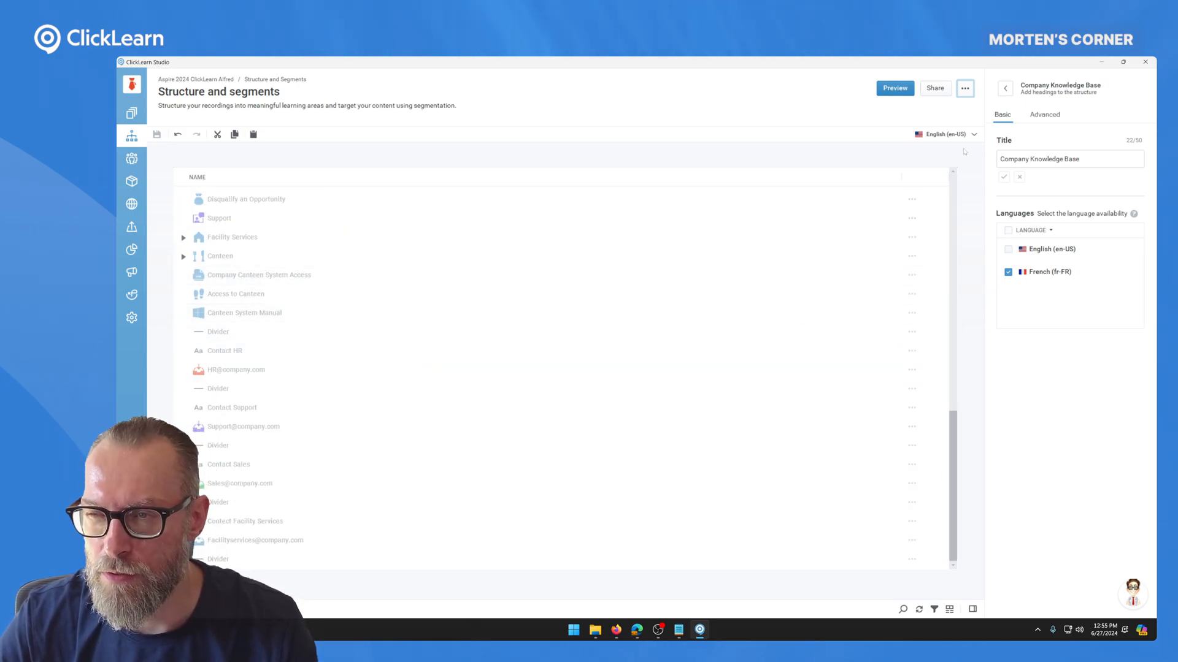
pyautogui.click(948, 134)
pyautogui.click(566, 269)
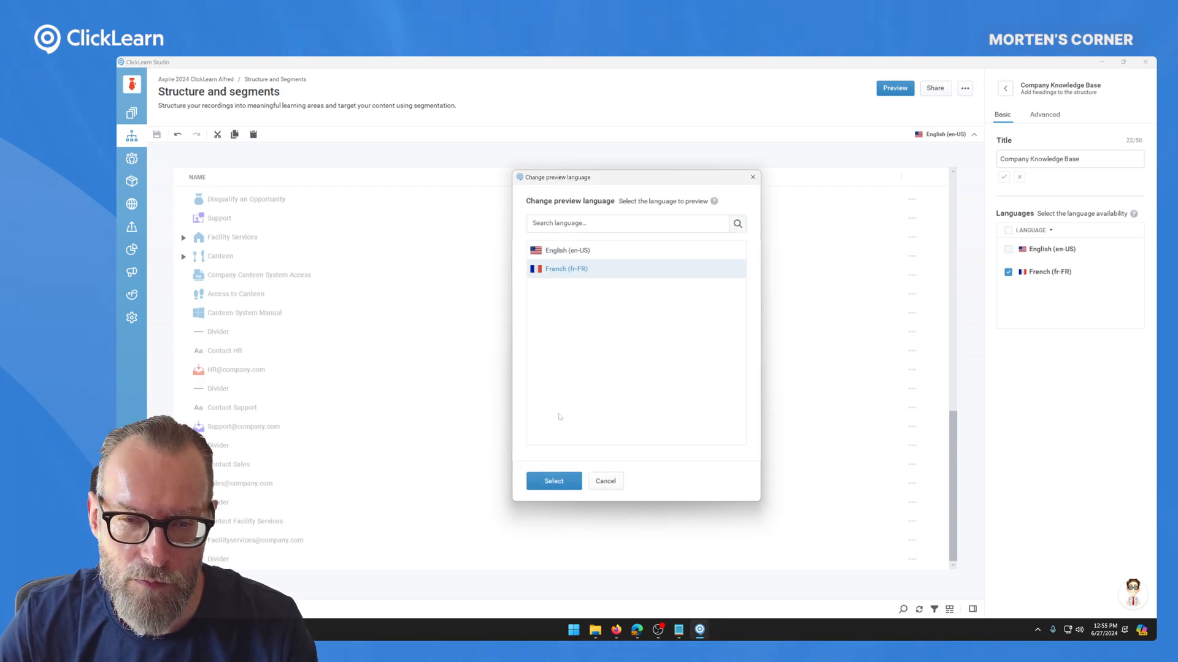
pyautogui.click(554, 481)
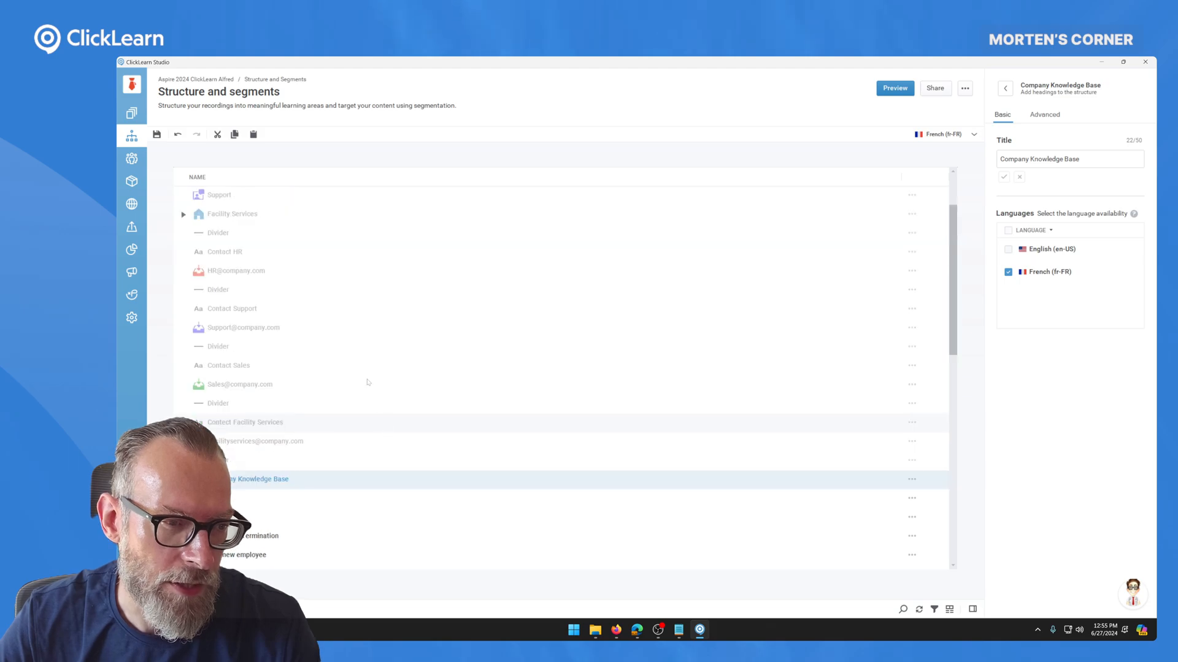
pyautogui.scroll(-8, 296, 235)
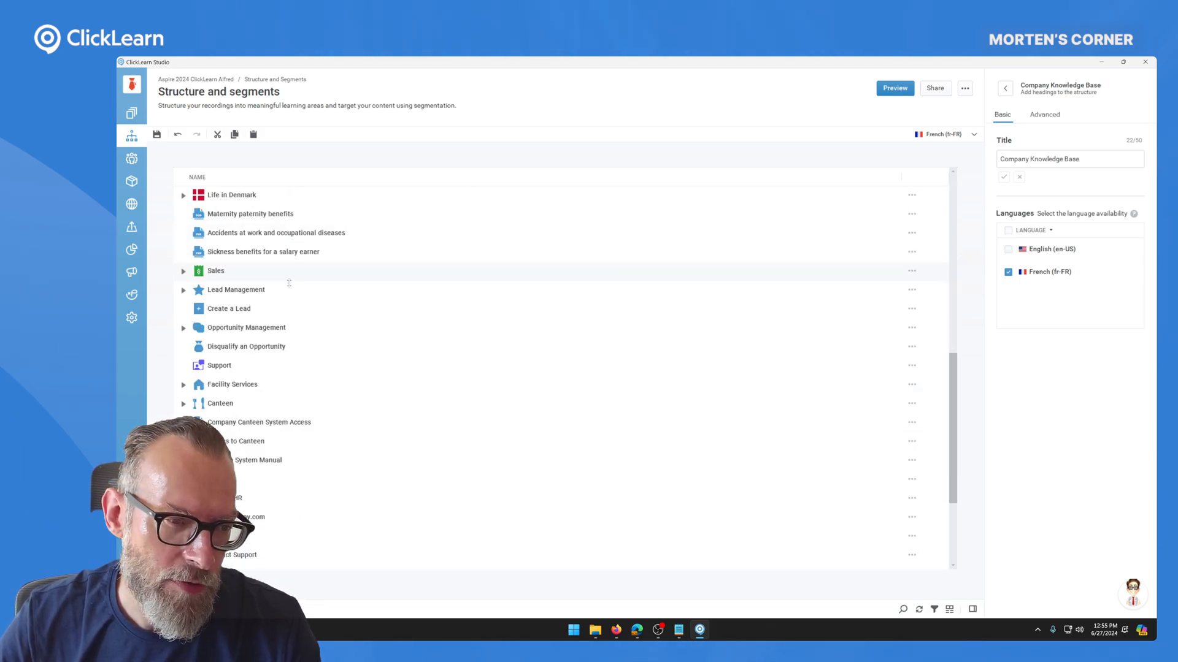
pyautogui.click(314, 328)
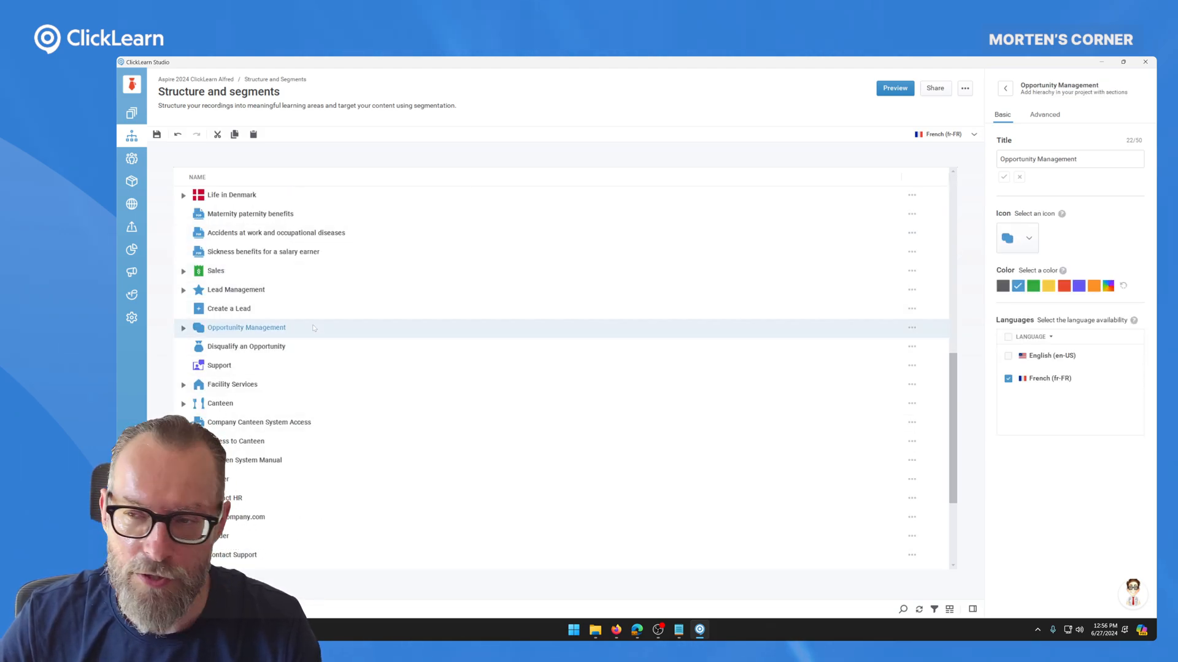
pyautogui.click(1048, 115)
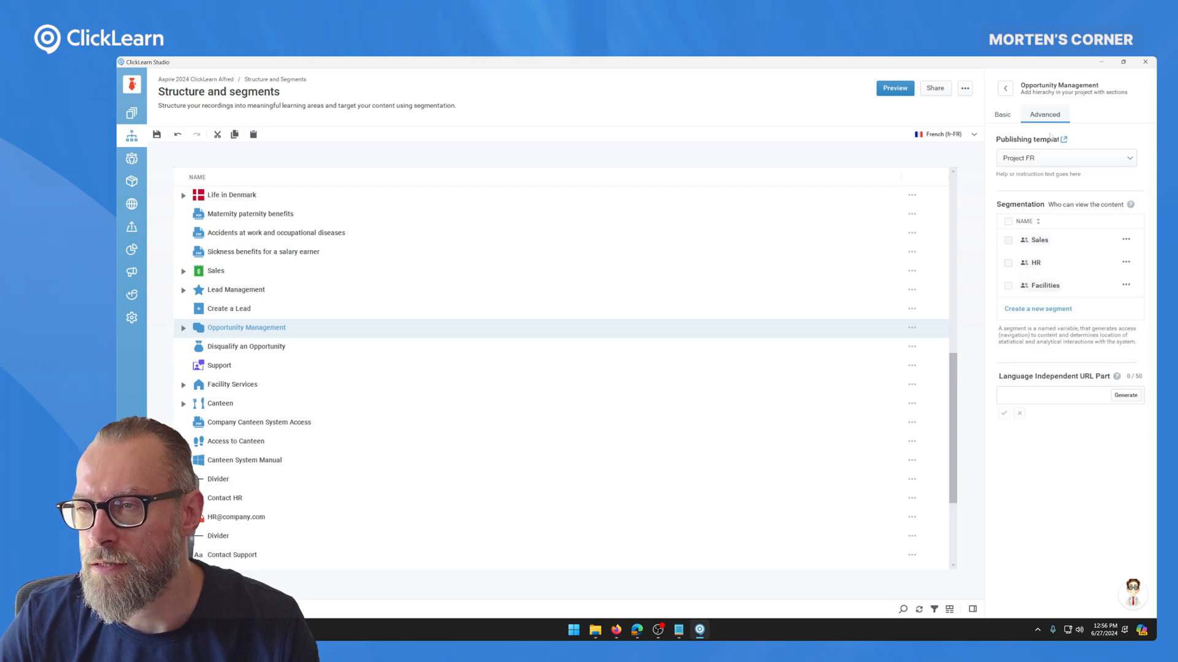
# Switch the preview language back to English (en-US) and check the publishing template of the original Support section.
pyautogui.click(947, 136)
pyautogui.click(569, 249)
pyautogui.click(554, 481)
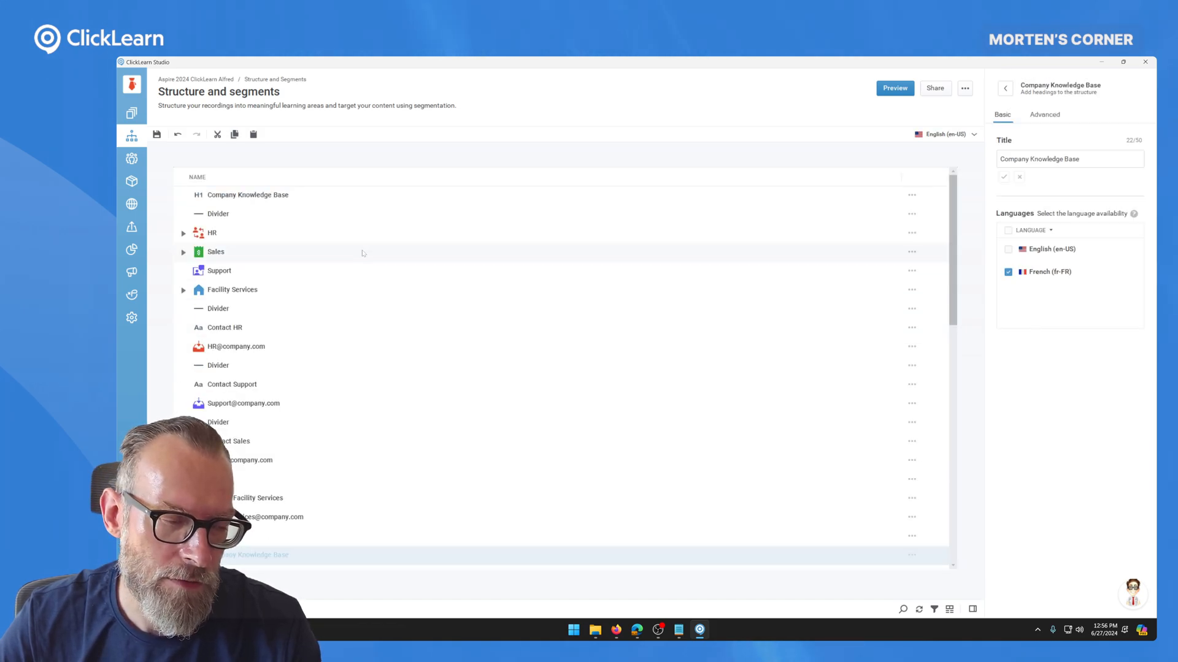
pyautogui.click(319, 274)
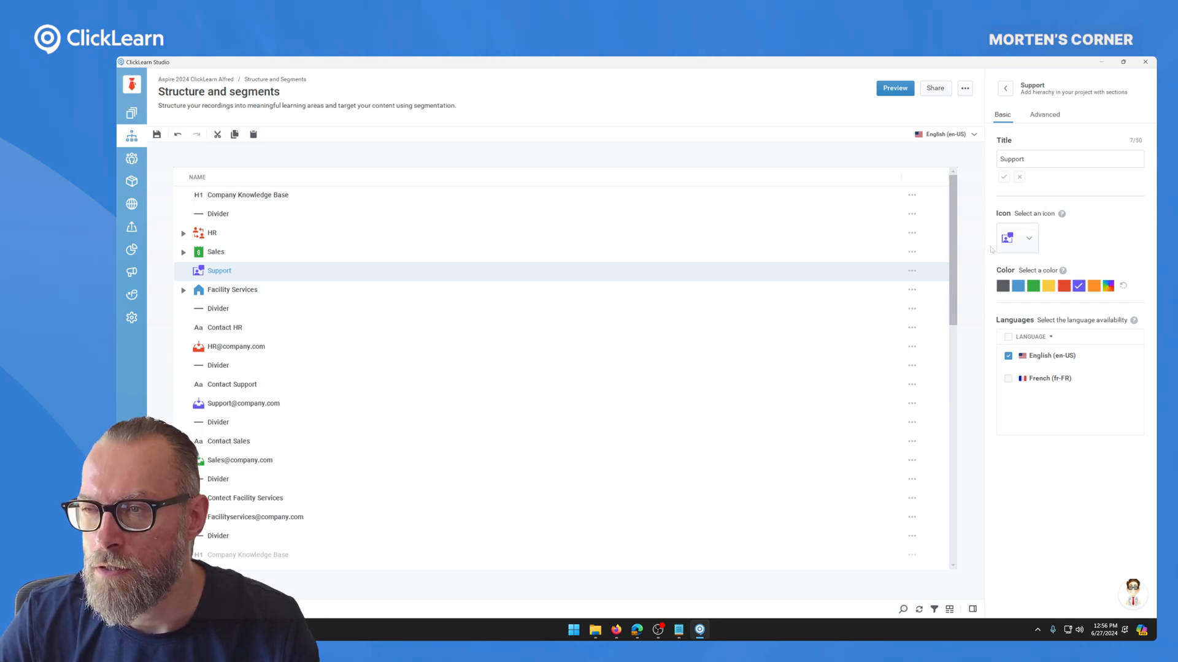
pyautogui.click(1044, 116)
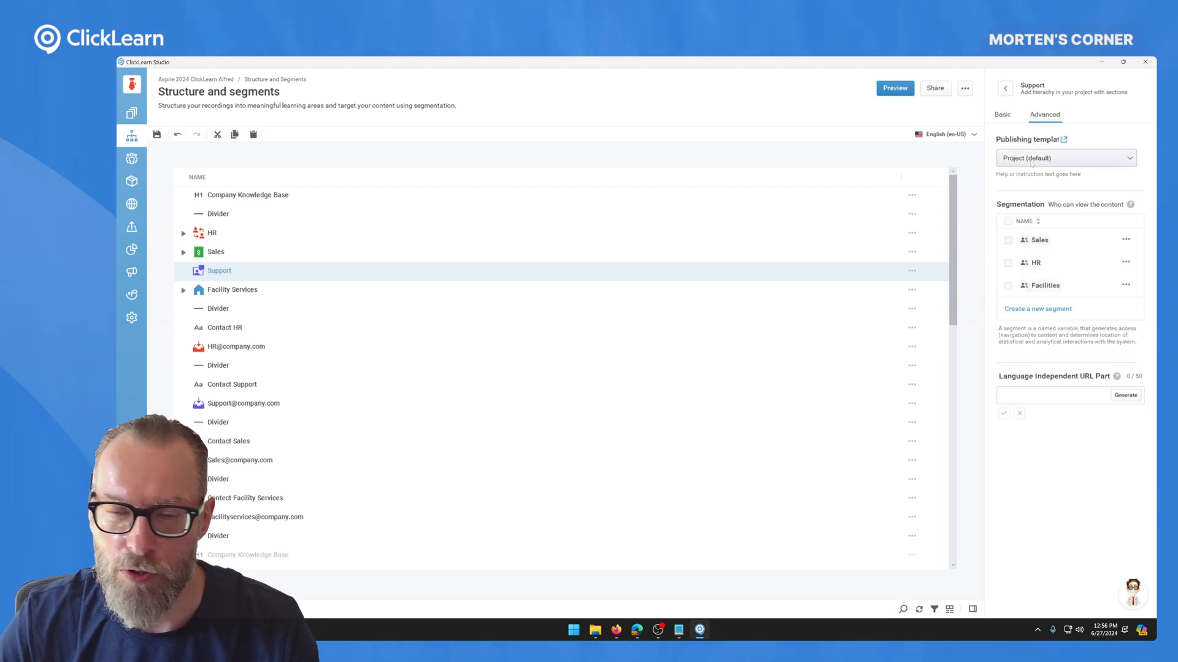
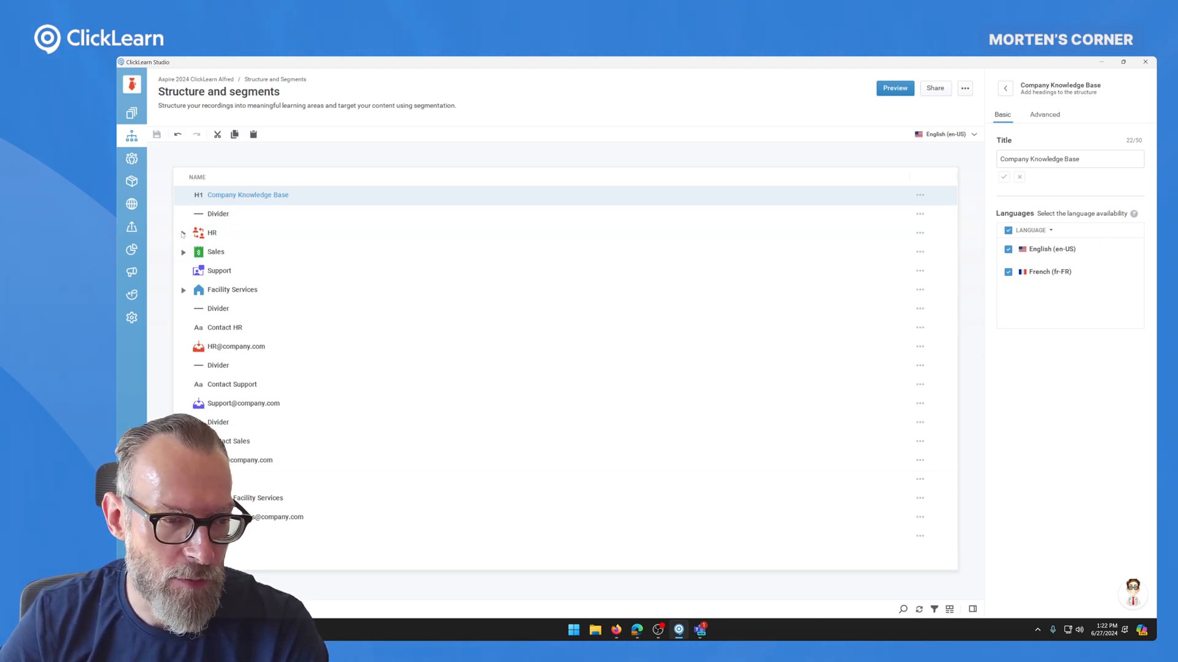
# Check the Company Knowledge Base heading's publishing template, and open the assets localization list for French (fr-FR).
pyautogui.click(1045, 115)
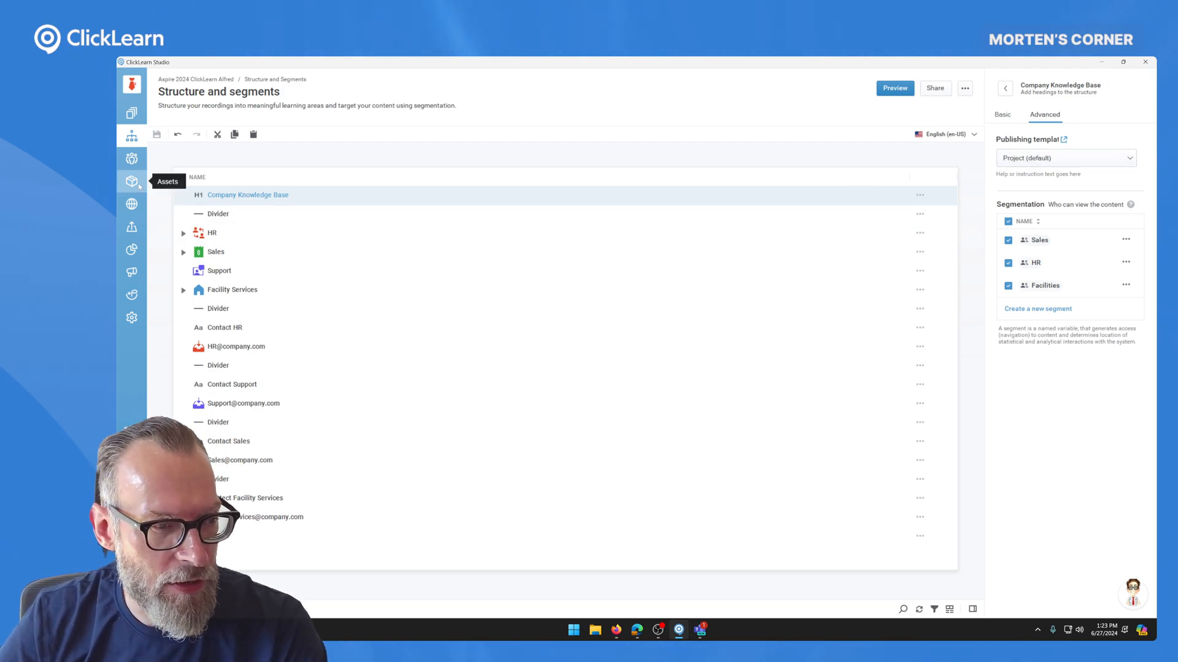
pyautogui.click(131, 205)
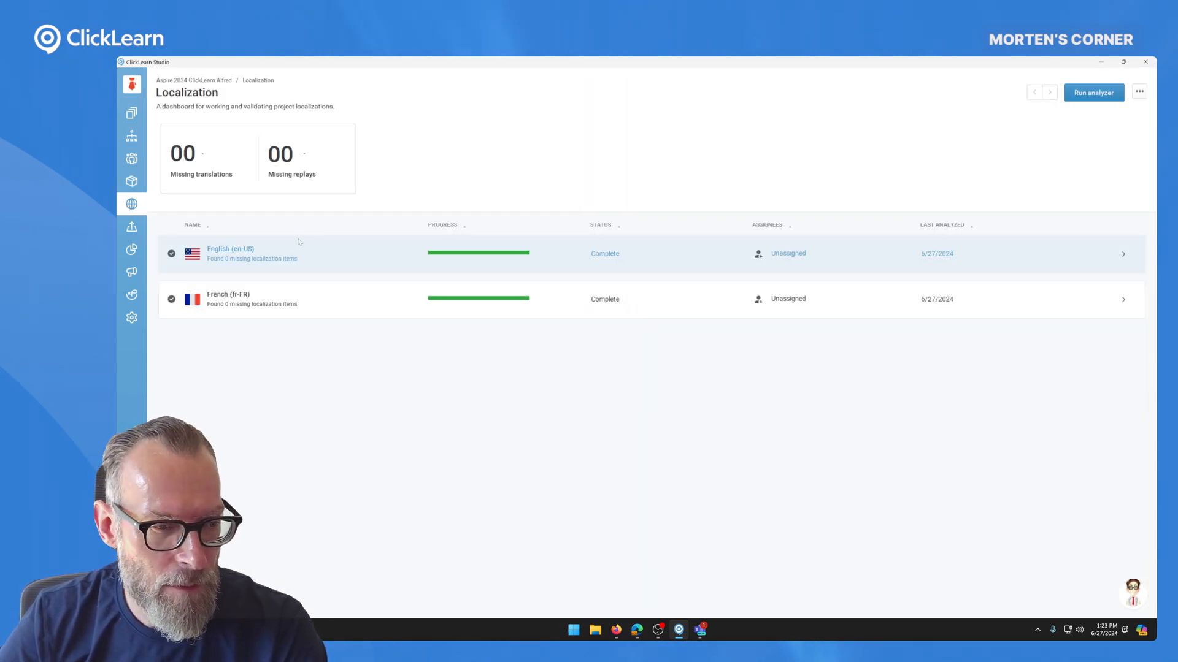
pyautogui.click(292, 290)
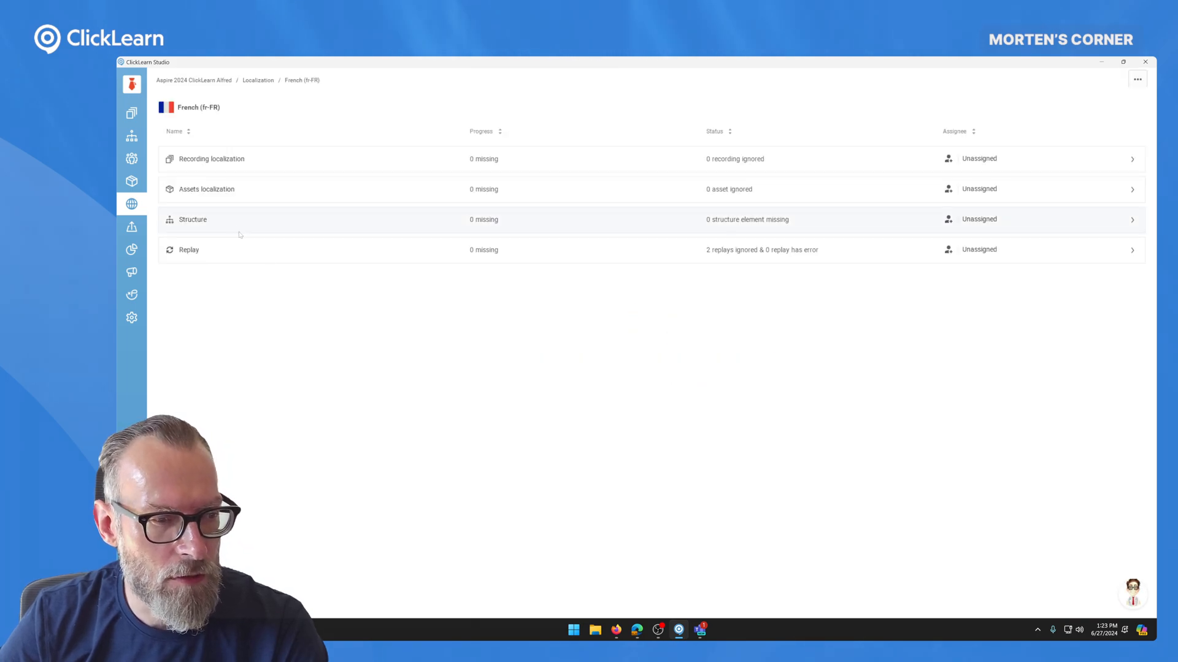
pyautogui.click(238, 195)
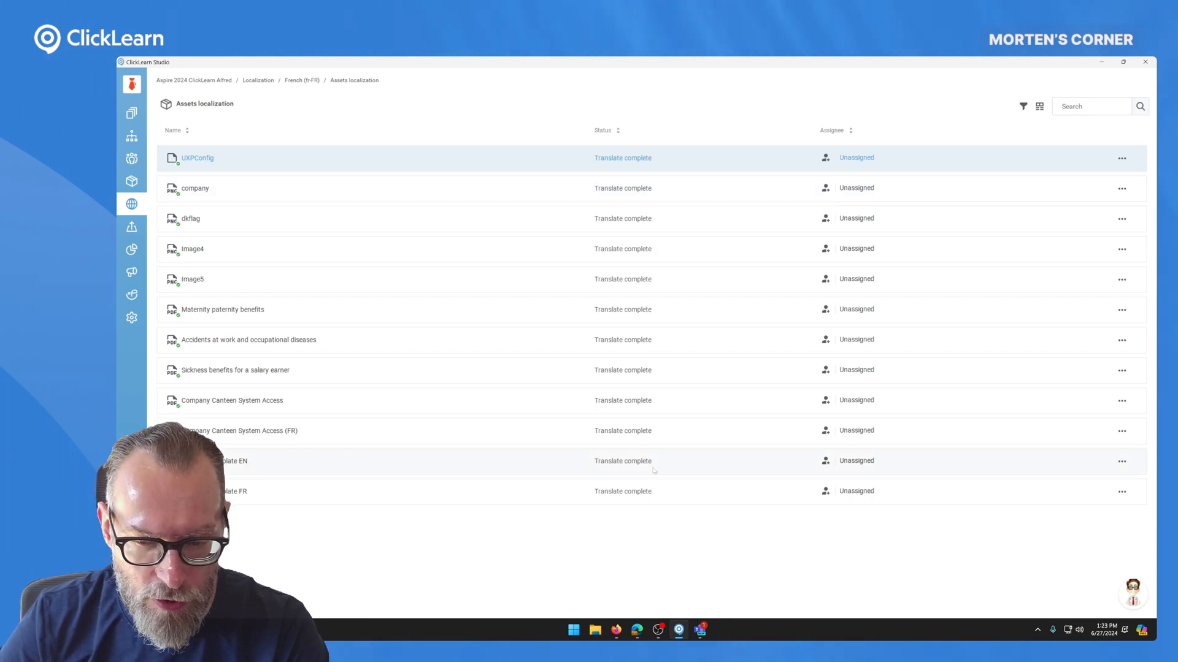
# Open the company template EN asset in the translator tool and expand its file entry.
pyautogui.click(744, 467)
pyautogui.click(1121, 462)
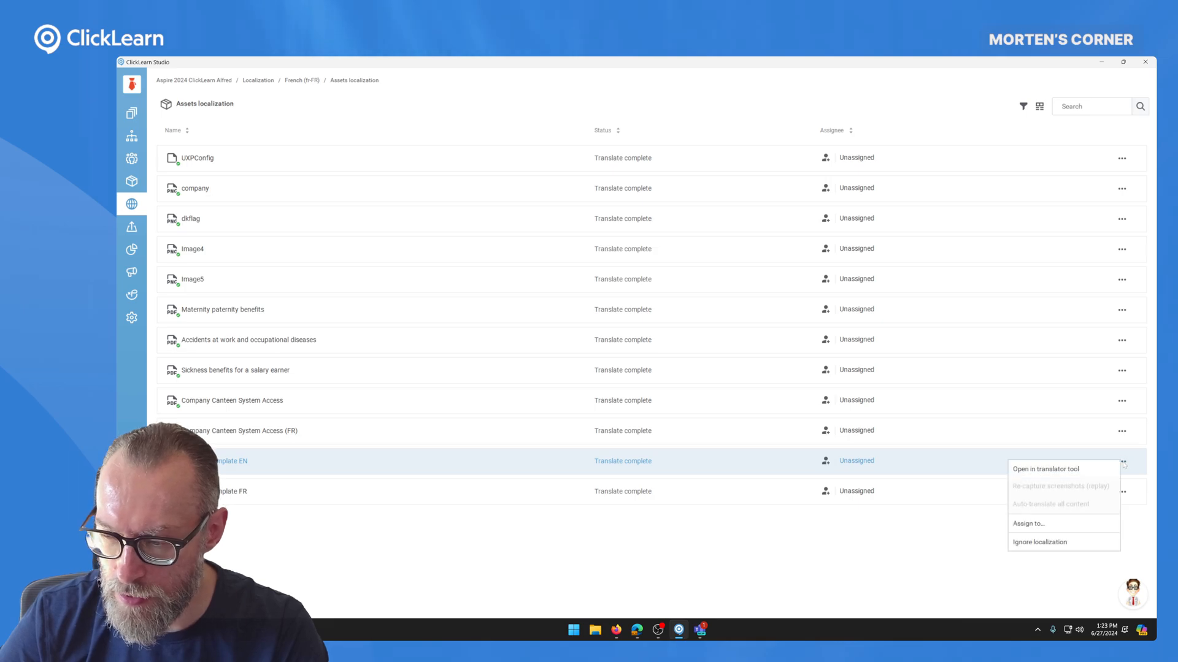
pyautogui.click(1075, 470)
pyautogui.click(327, 237)
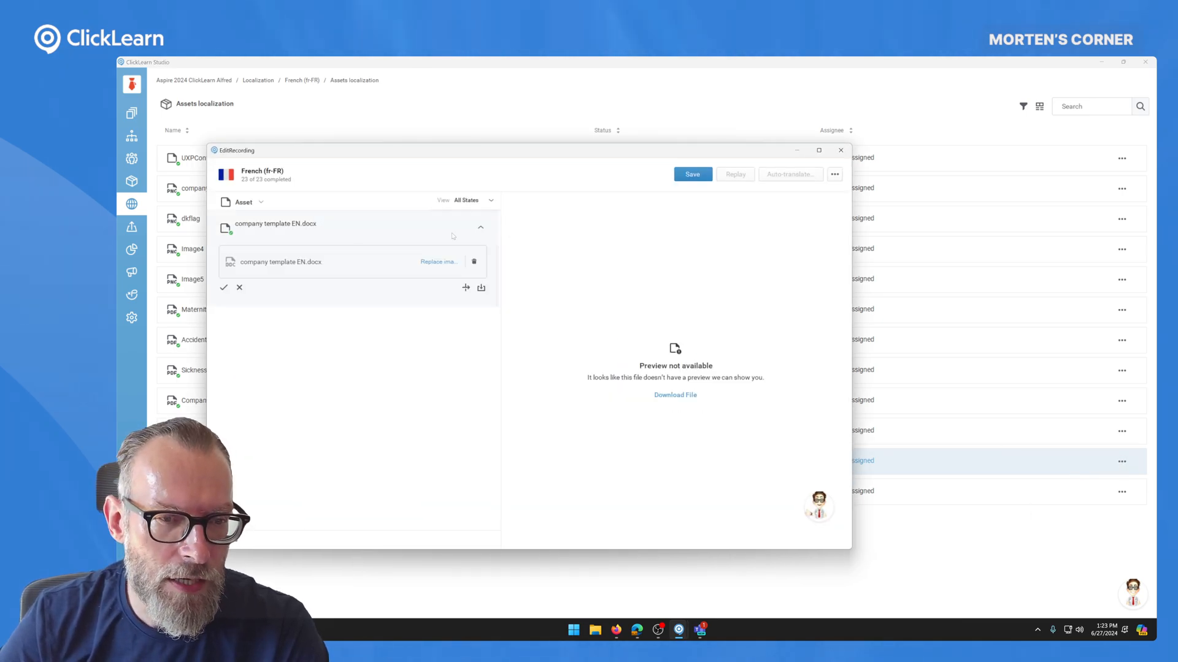
# Replace the French file of company template EN with company template FR from the current project's assets.
pyautogui.click(440, 264)
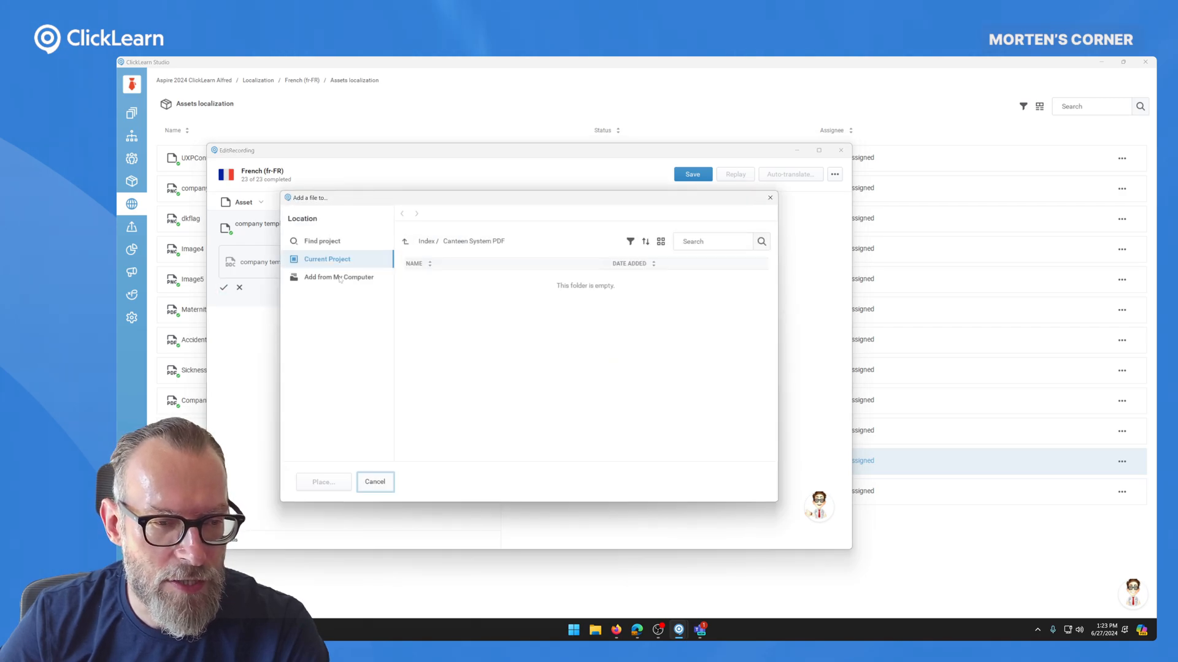
pyautogui.click(337, 243)
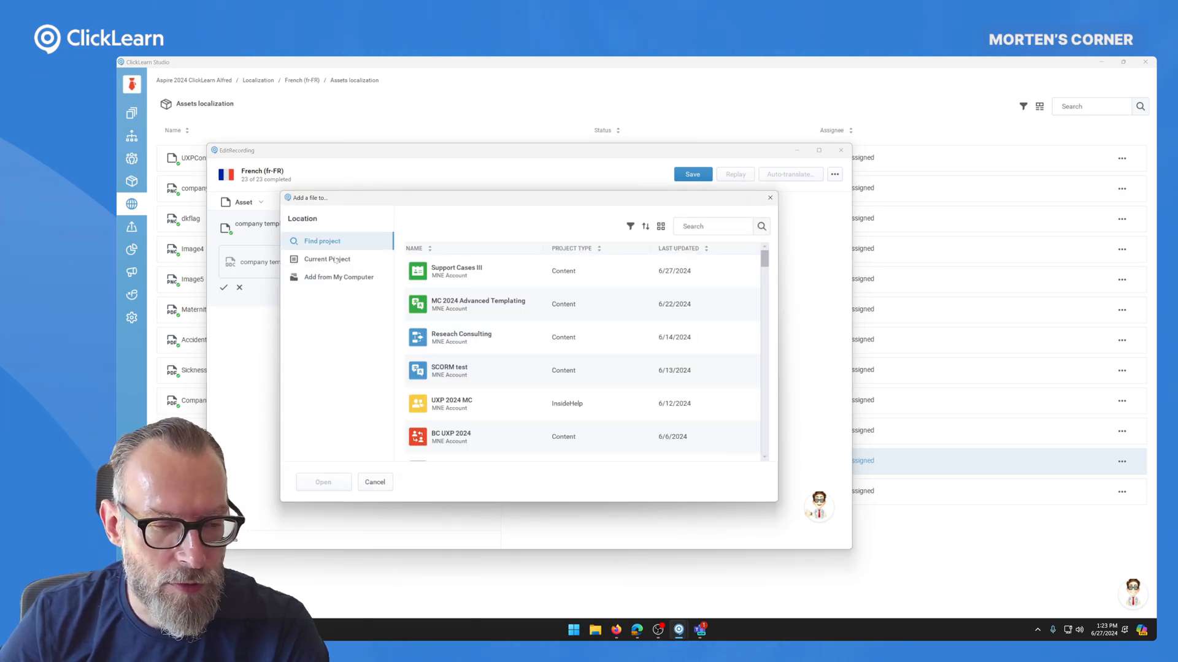
pyautogui.click(341, 259)
pyautogui.click(455, 374)
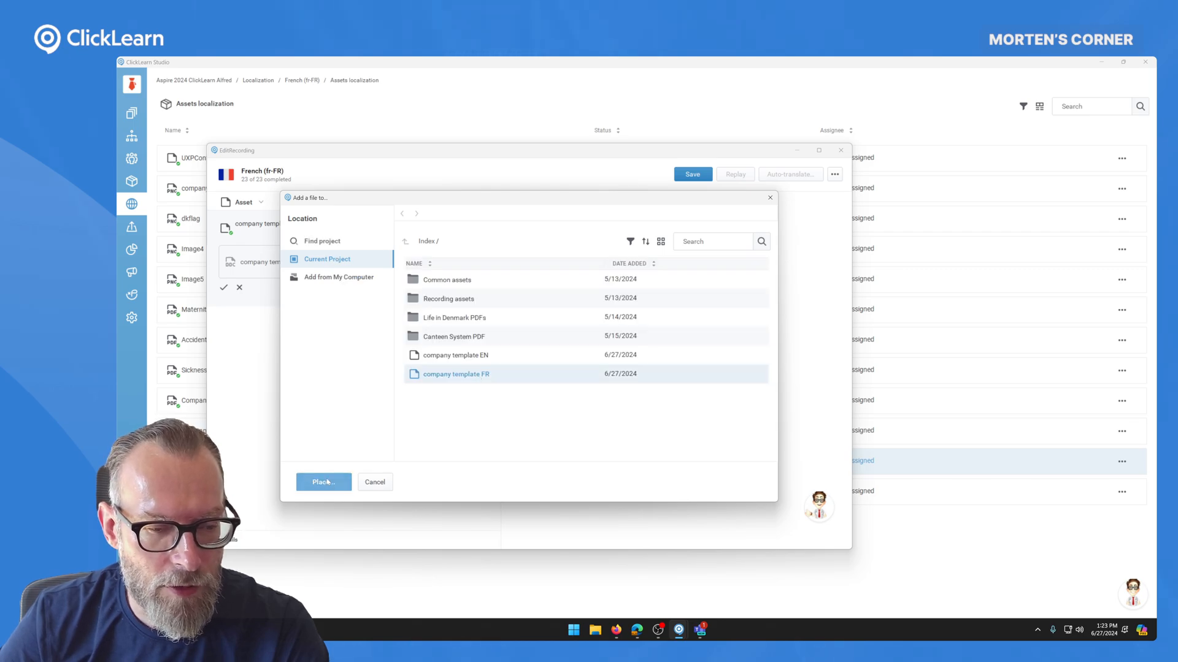
pyautogui.click(325, 483)
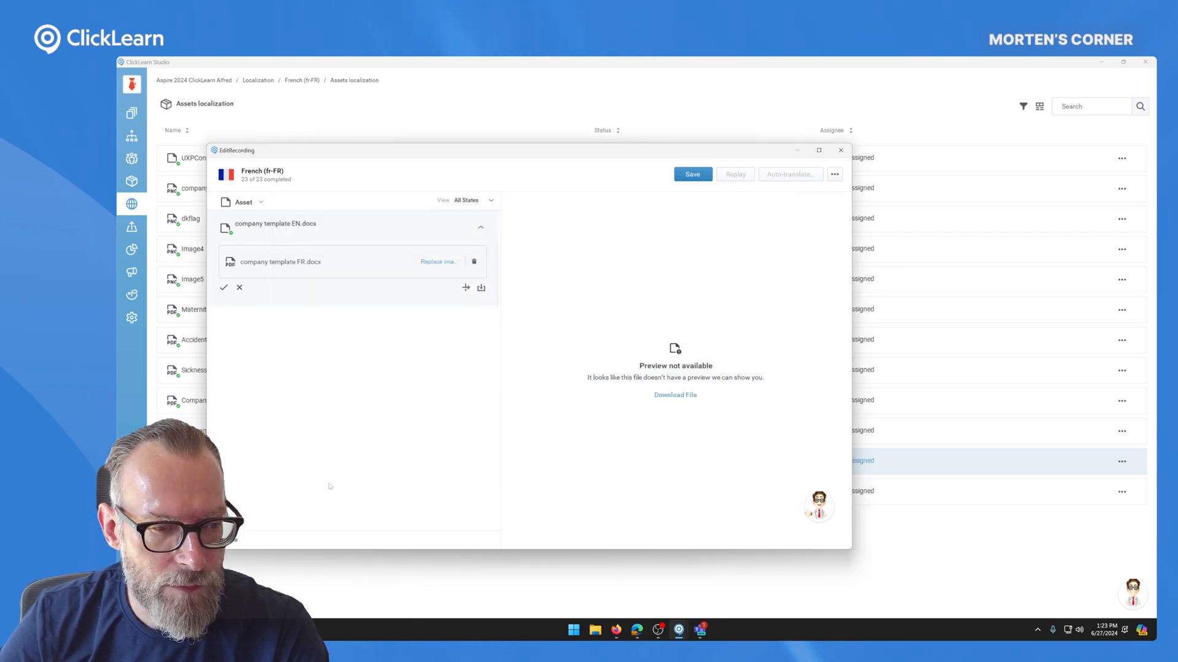
# Accept company template FR as the French version of company template EN, save the localization, and close the translator window.
pyautogui.click(223, 287)
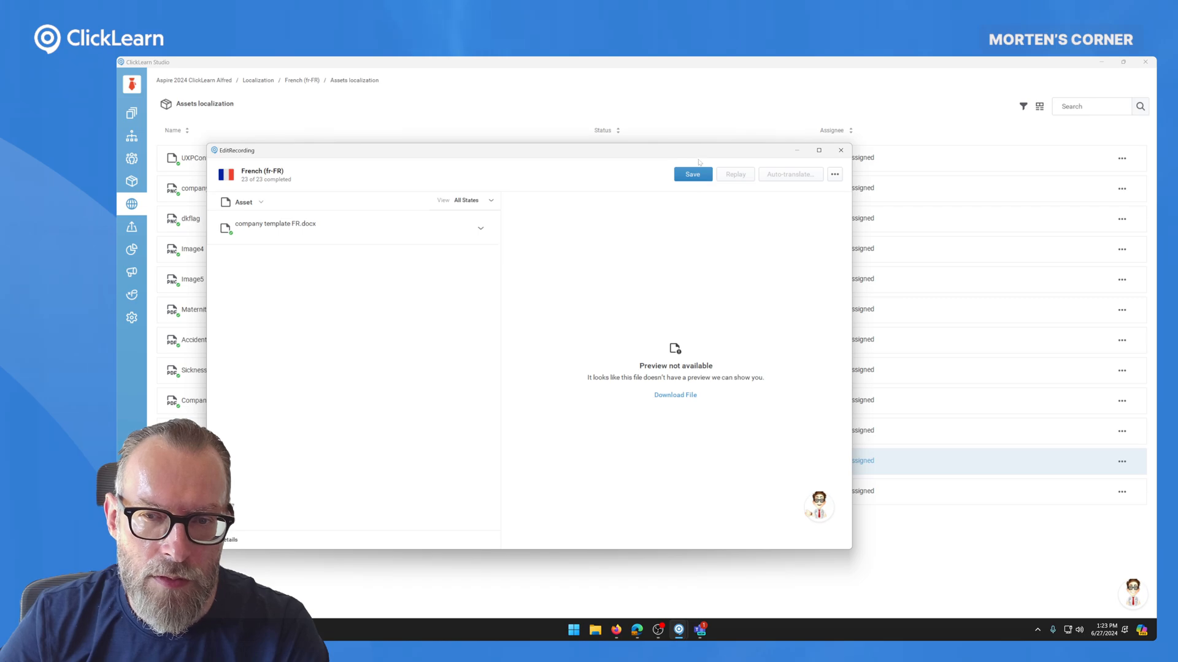
pyautogui.click(692, 174)
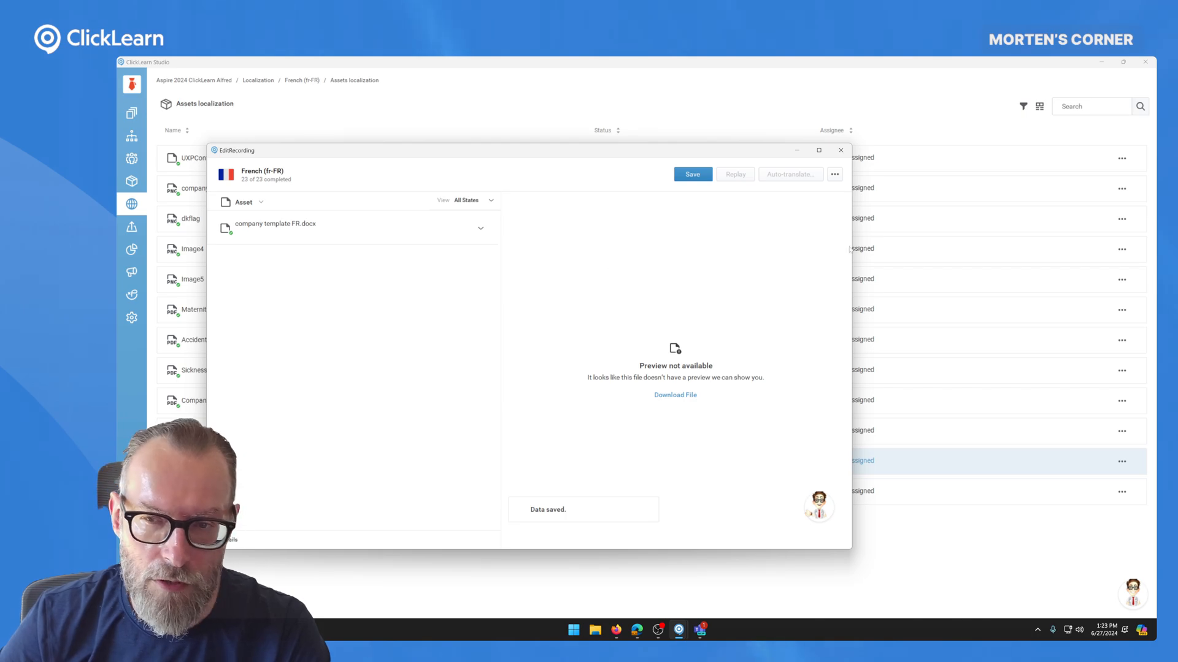
pyautogui.click(841, 150)
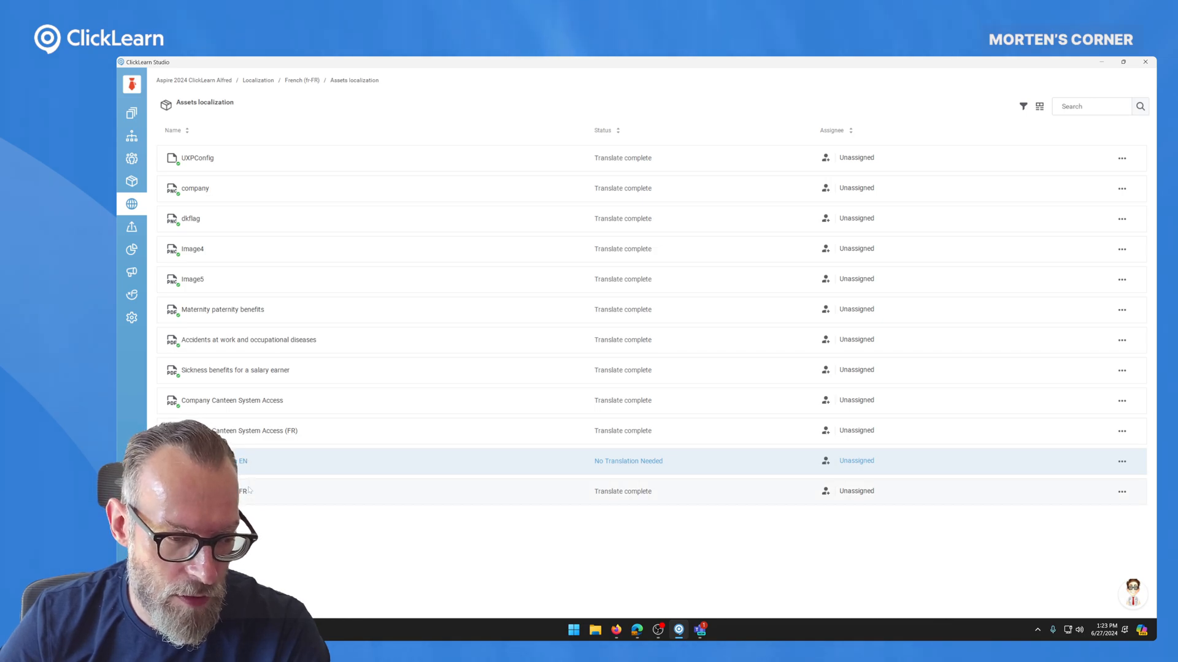
# Re-produce the project's content with the last production's configuration and complete the publishing guide.
pyautogui.click(132, 114)
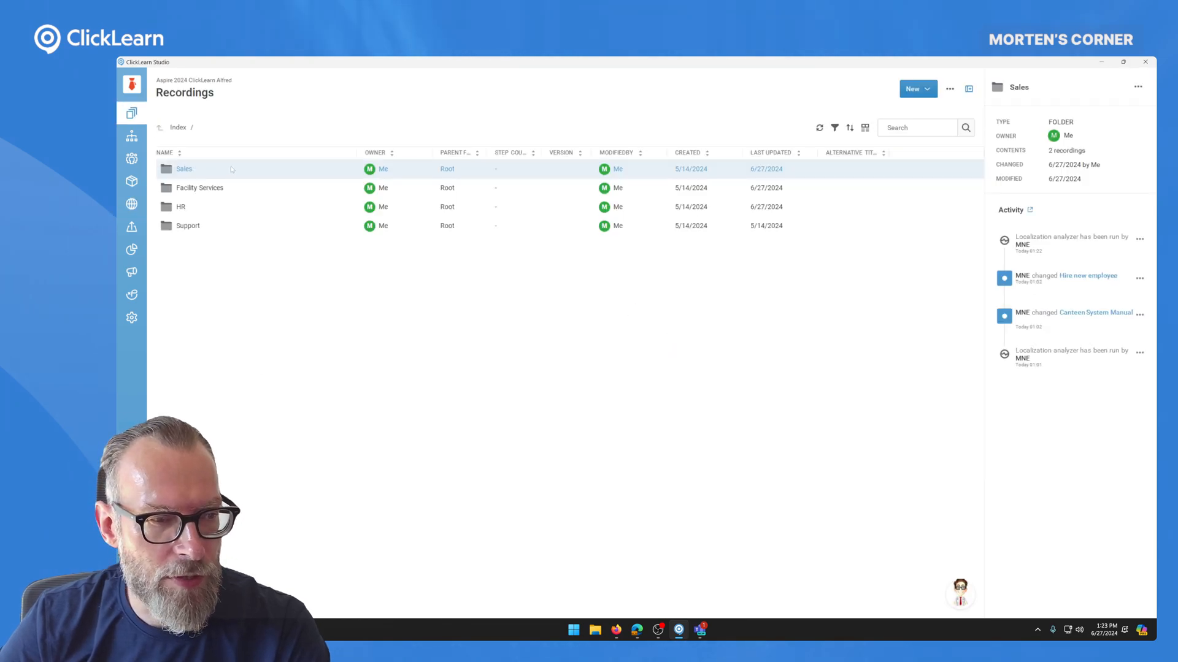
pyautogui.click(132, 228)
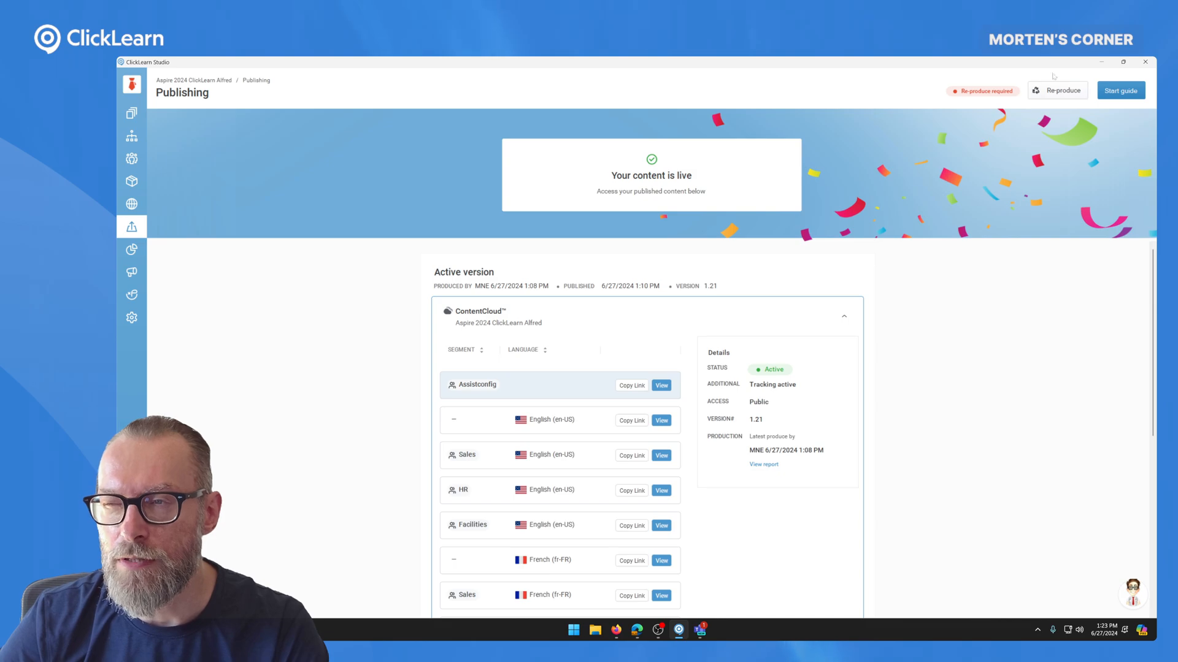
pyautogui.click(1060, 90)
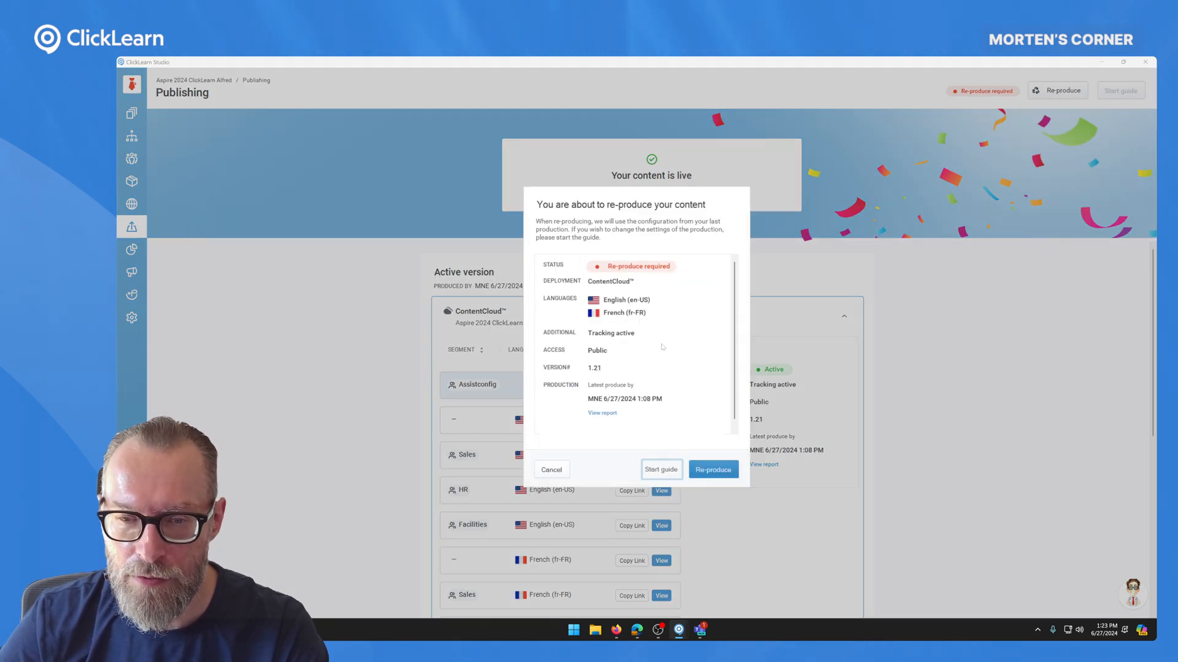
pyautogui.click(719, 469)
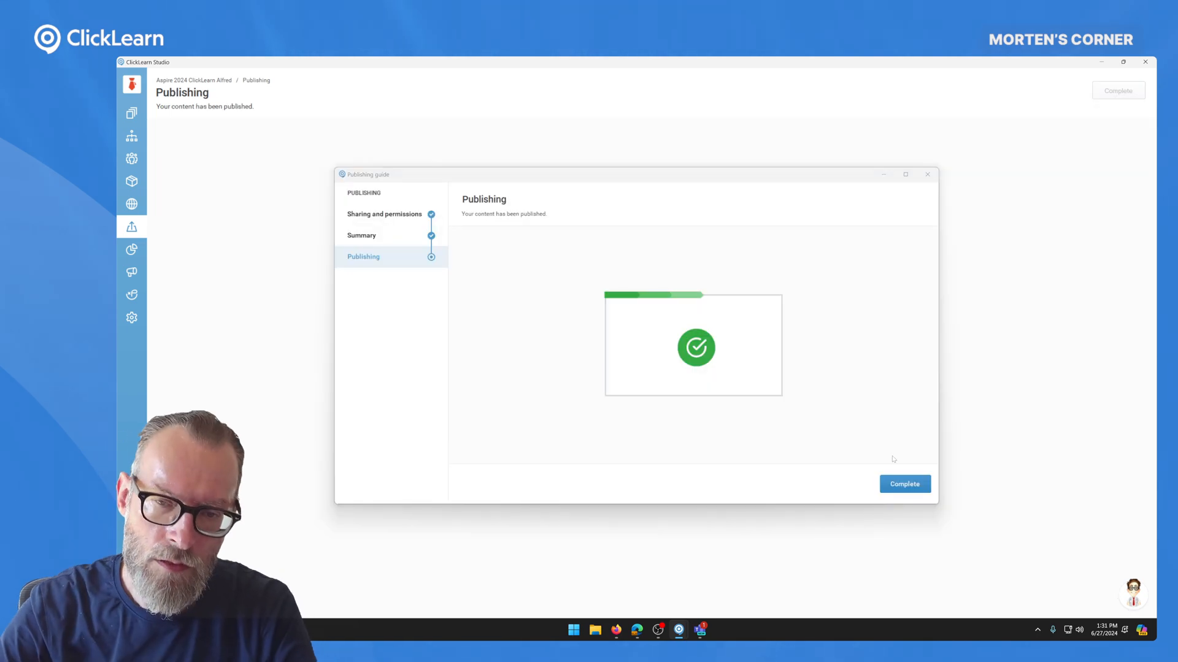
pyautogui.click(908, 486)
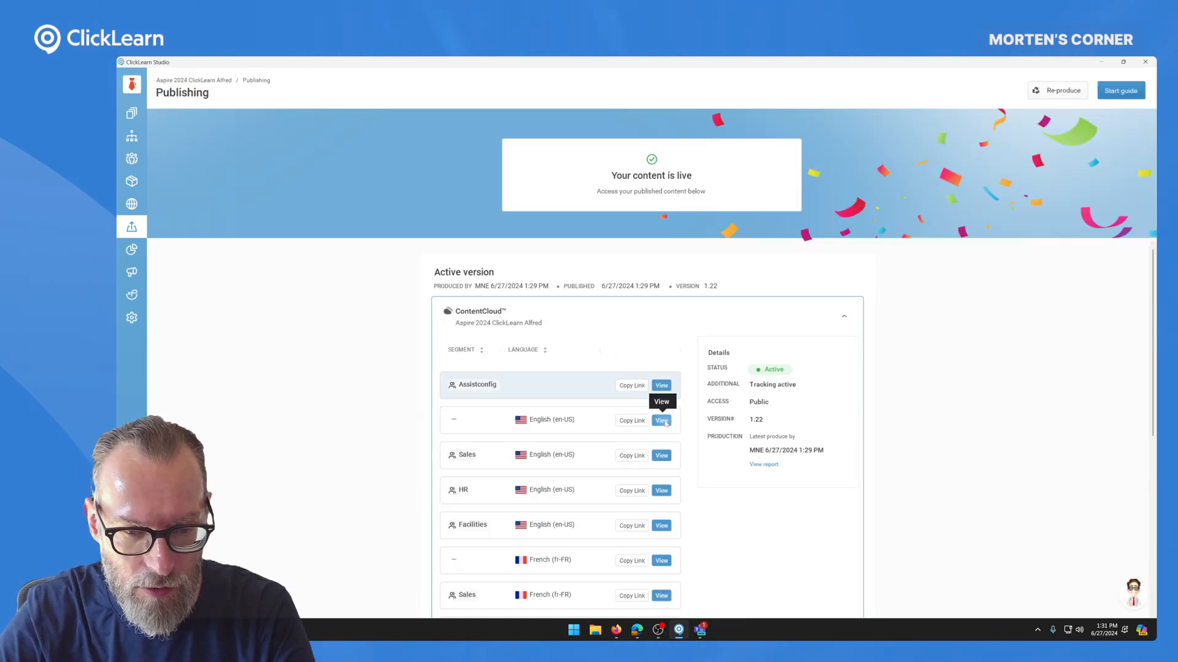
# View the published English (en-US) portal without a segment, and switch it to French to look over its start page.
pyautogui.click(662, 421)
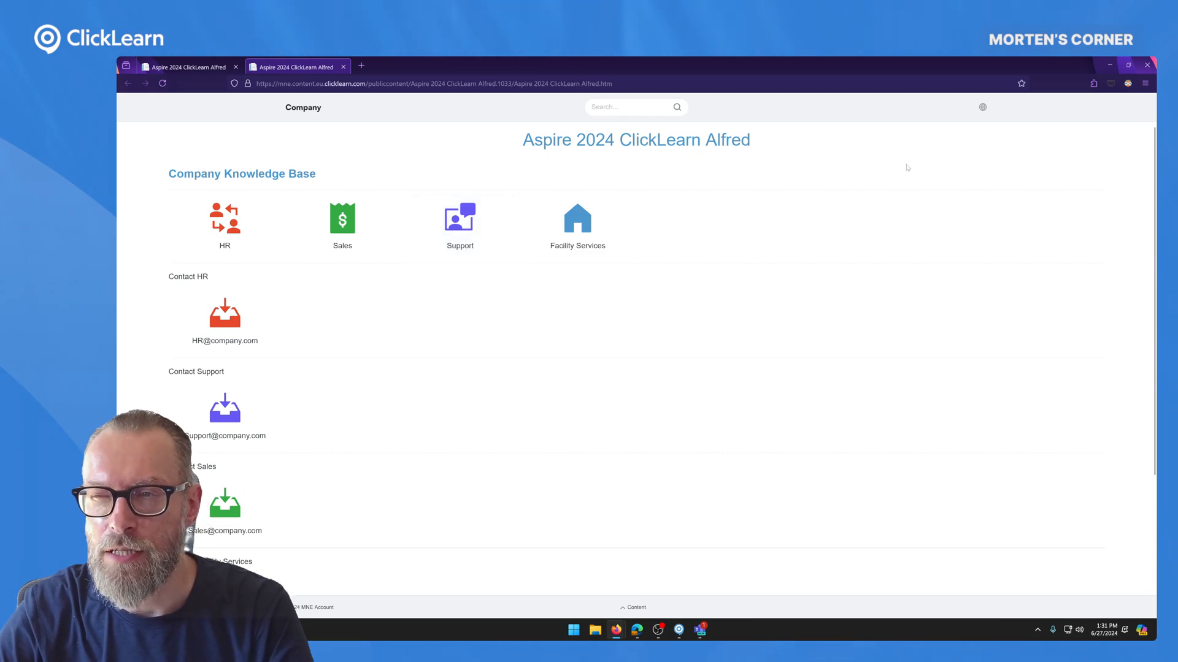
pyautogui.click(982, 106)
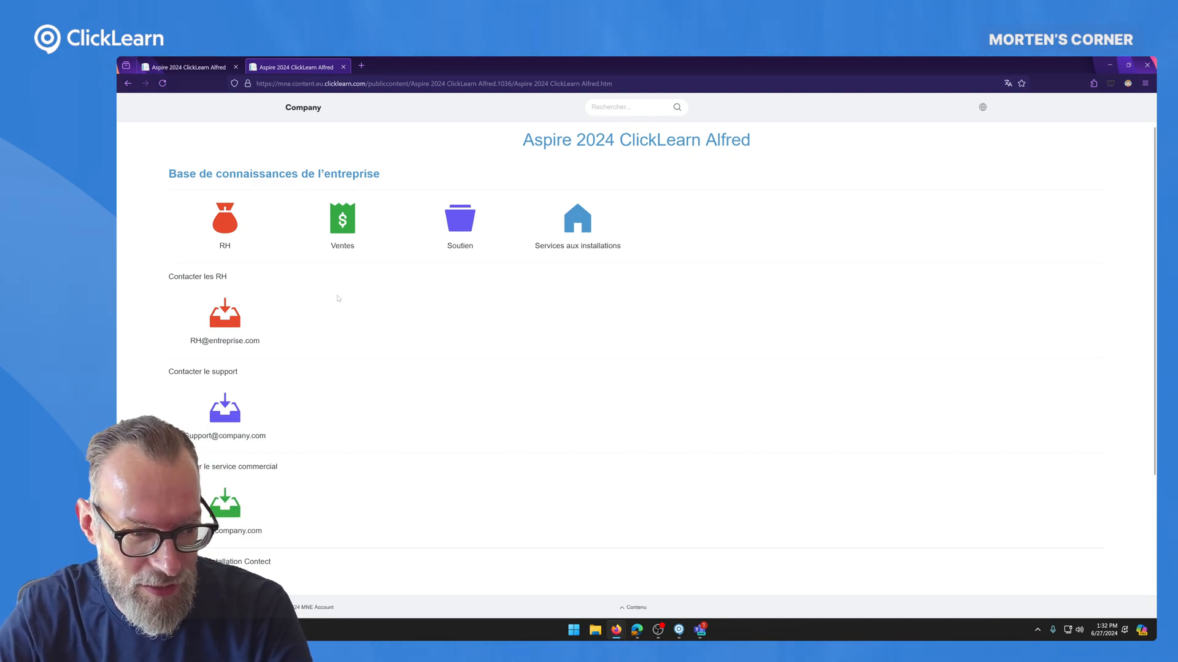
pyautogui.scroll(-3, 329, 301)
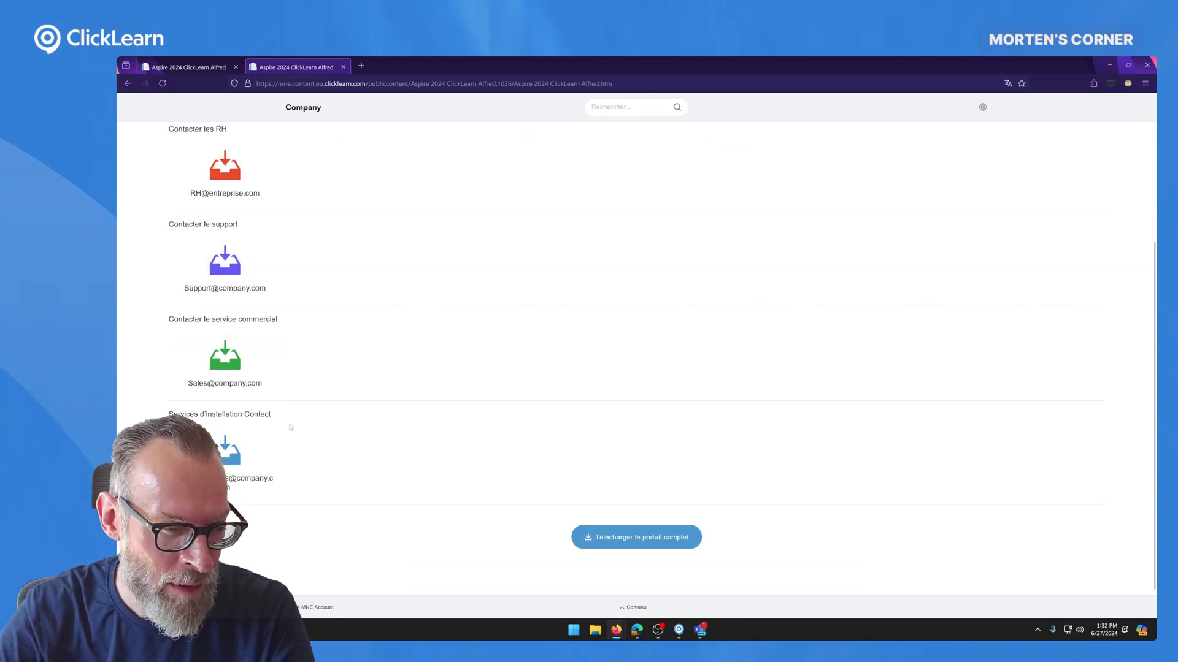
pyautogui.scroll(3, 360, 236)
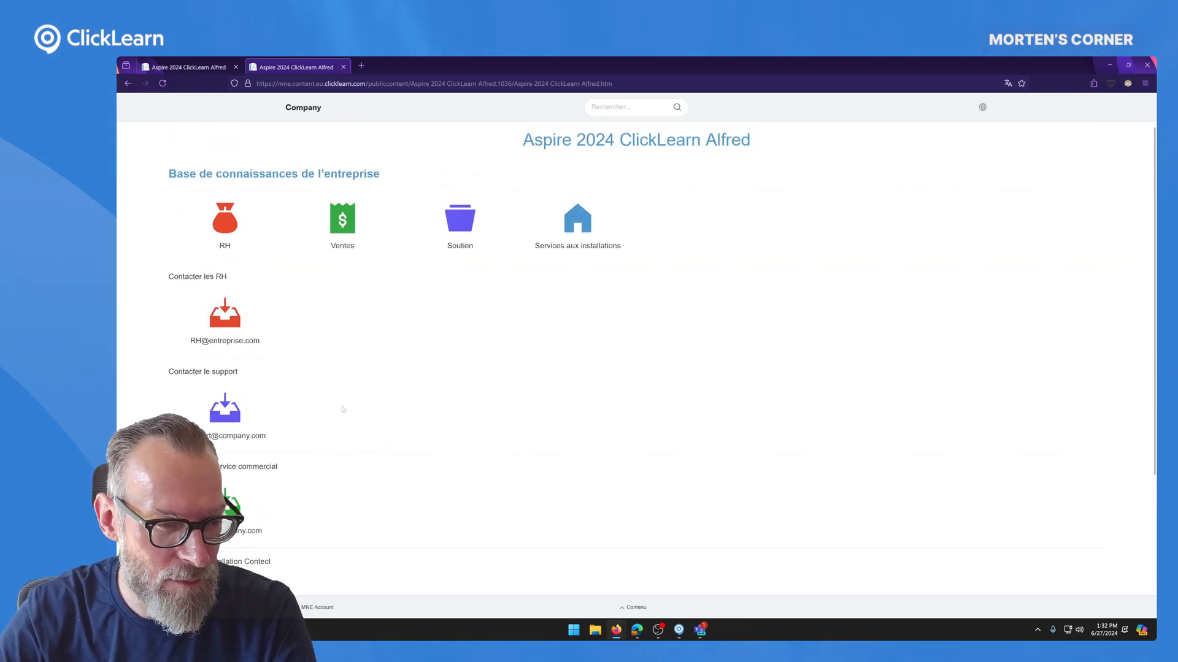
# Open Créer un prospect under Ventes, Gestion des prospects, and inspect the enlarged screenshot of its Nouveau step.
pyautogui.click(354, 226)
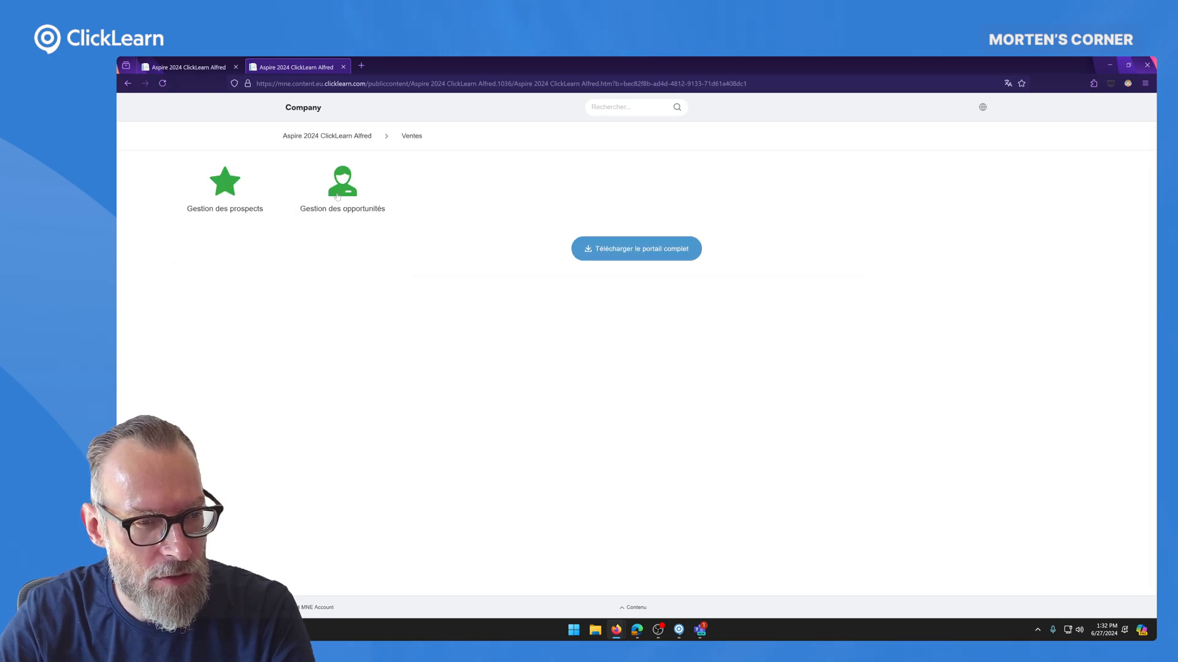
pyautogui.click(238, 194)
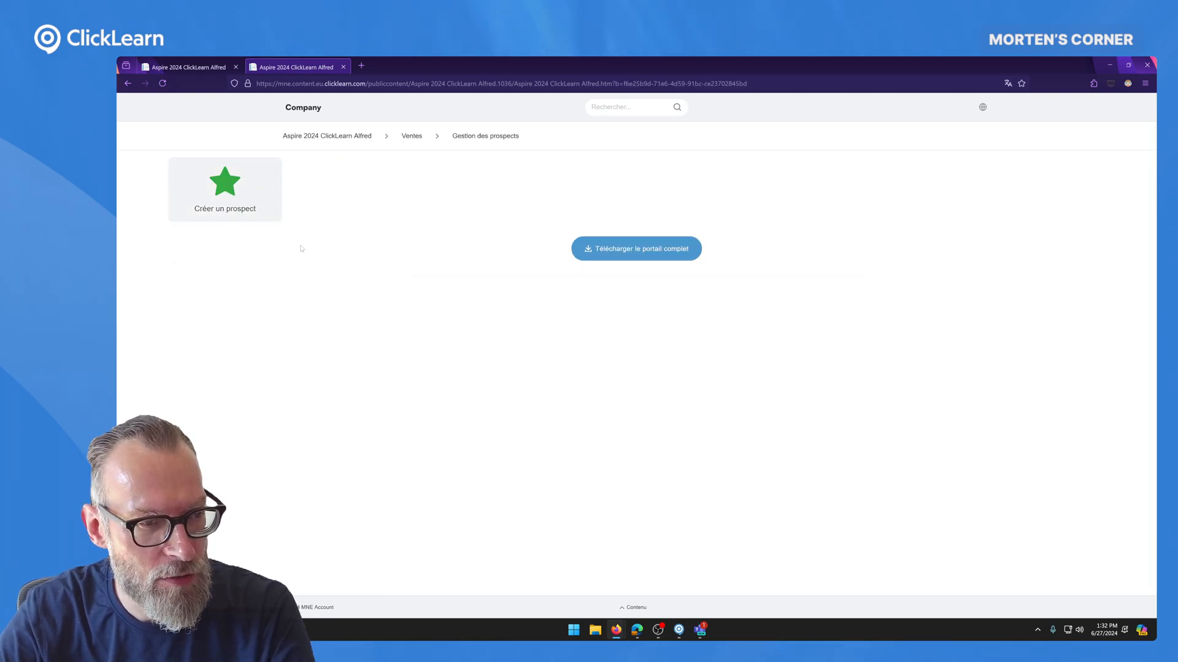
pyautogui.click(241, 190)
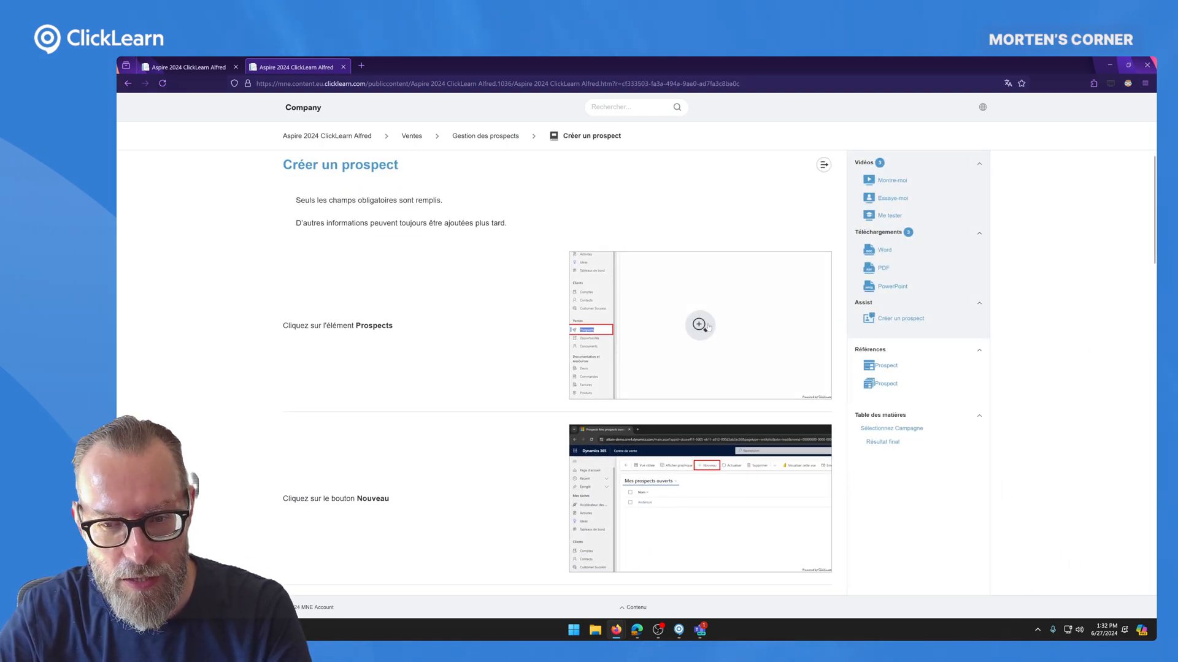
pyautogui.scroll(-4, 708, 327)
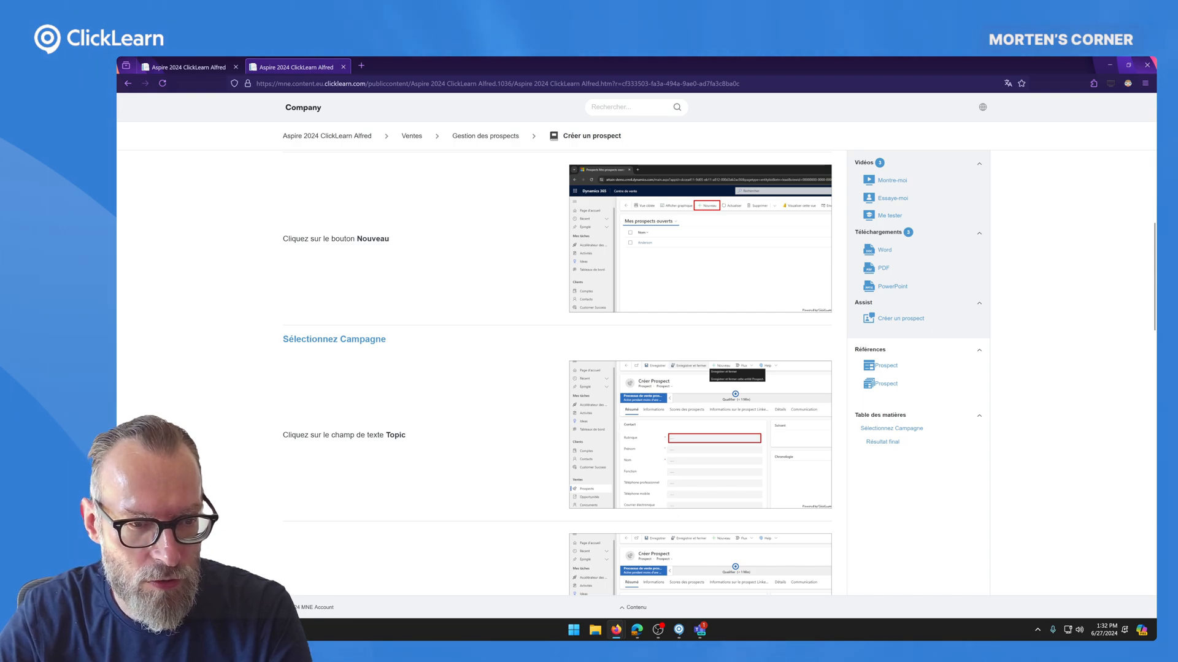
pyautogui.click(699, 238)
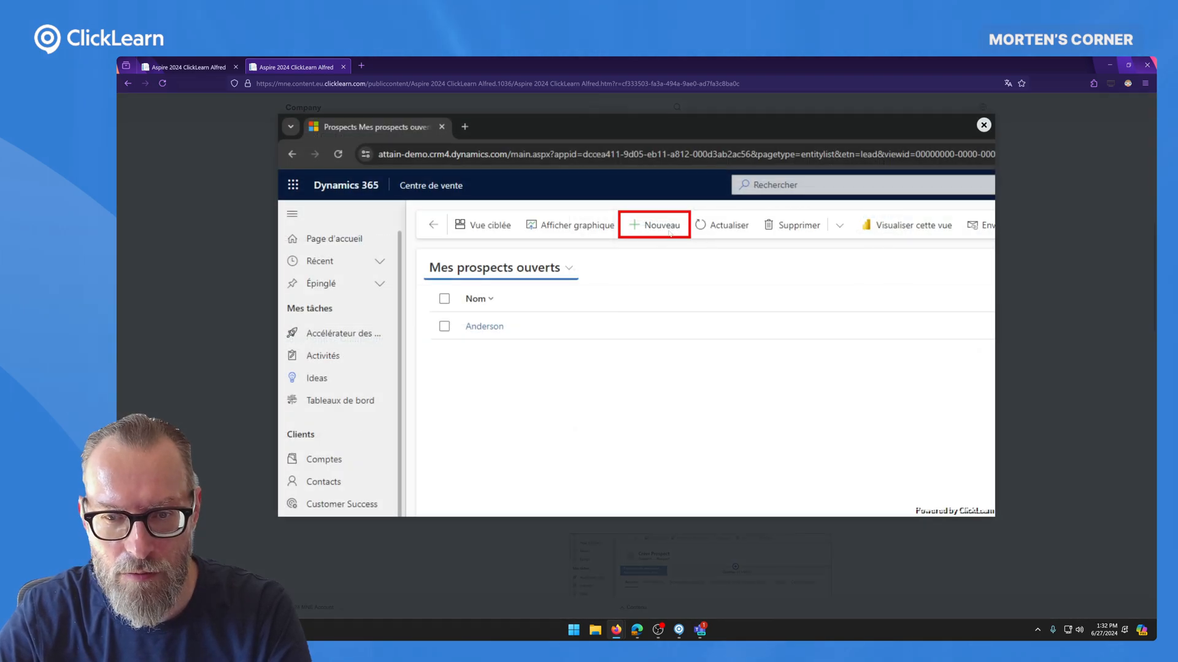
pyautogui.click(247, 280)
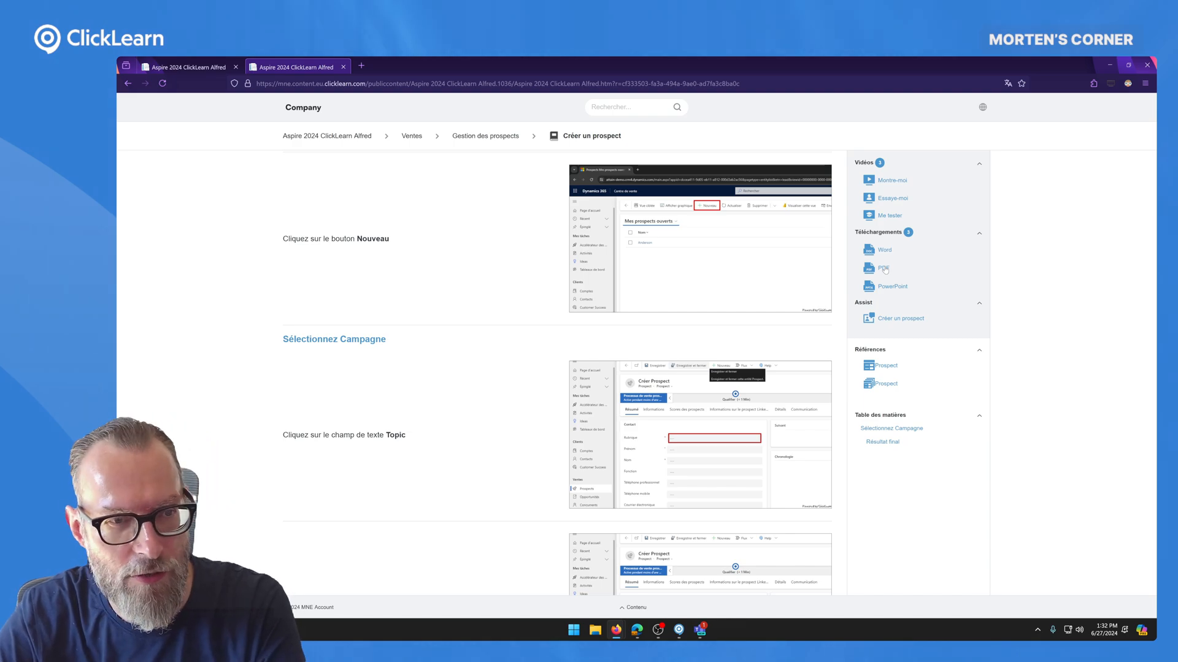
# Open the PDF version of Créer un prospect and examine its cover page, table of contents, and step pages for the French template.
pyautogui.click(884, 269)
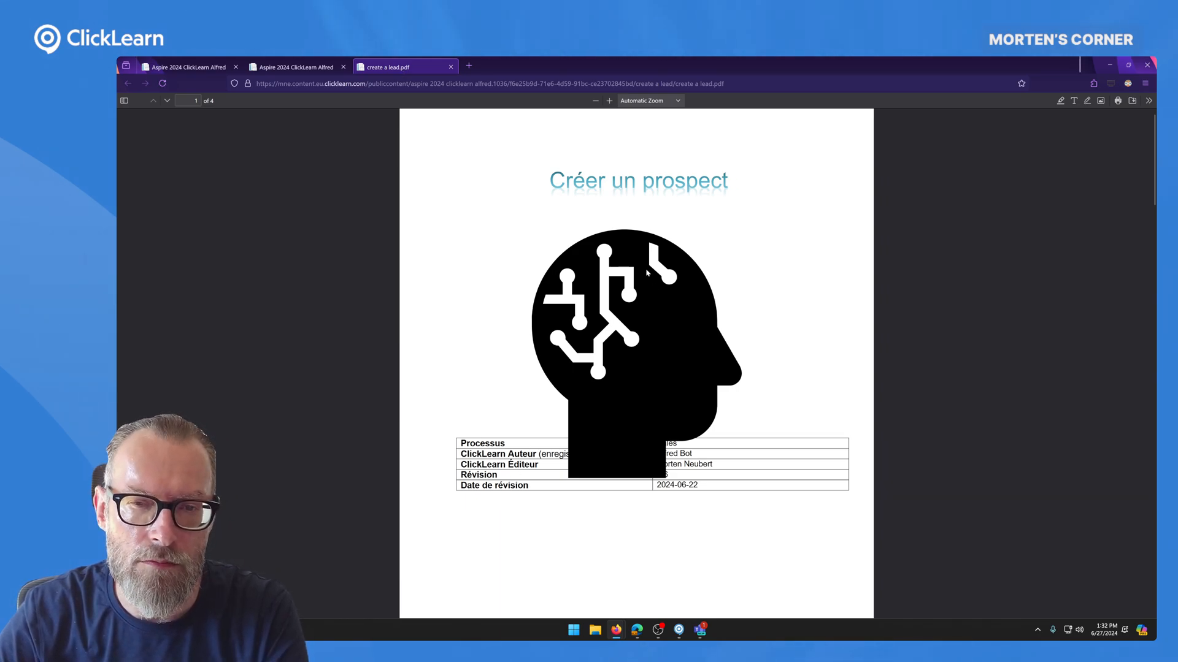
pyautogui.moveTo(565, 181); pyautogui.dragTo(710, 181)
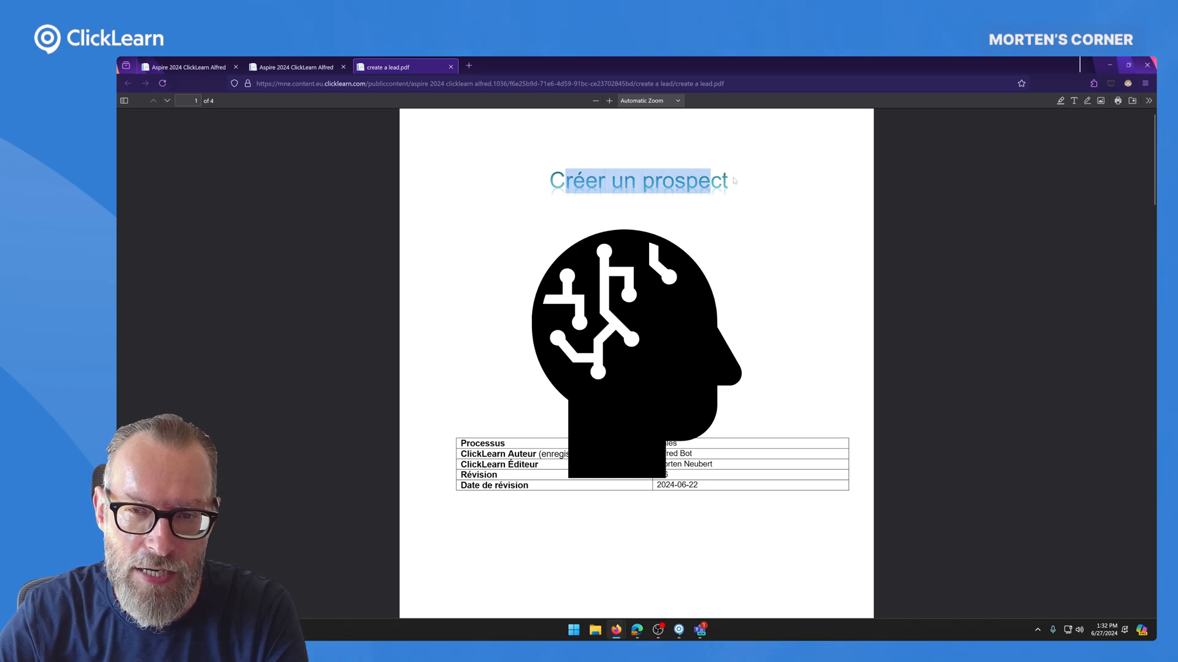
pyautogui.click(747, 198)
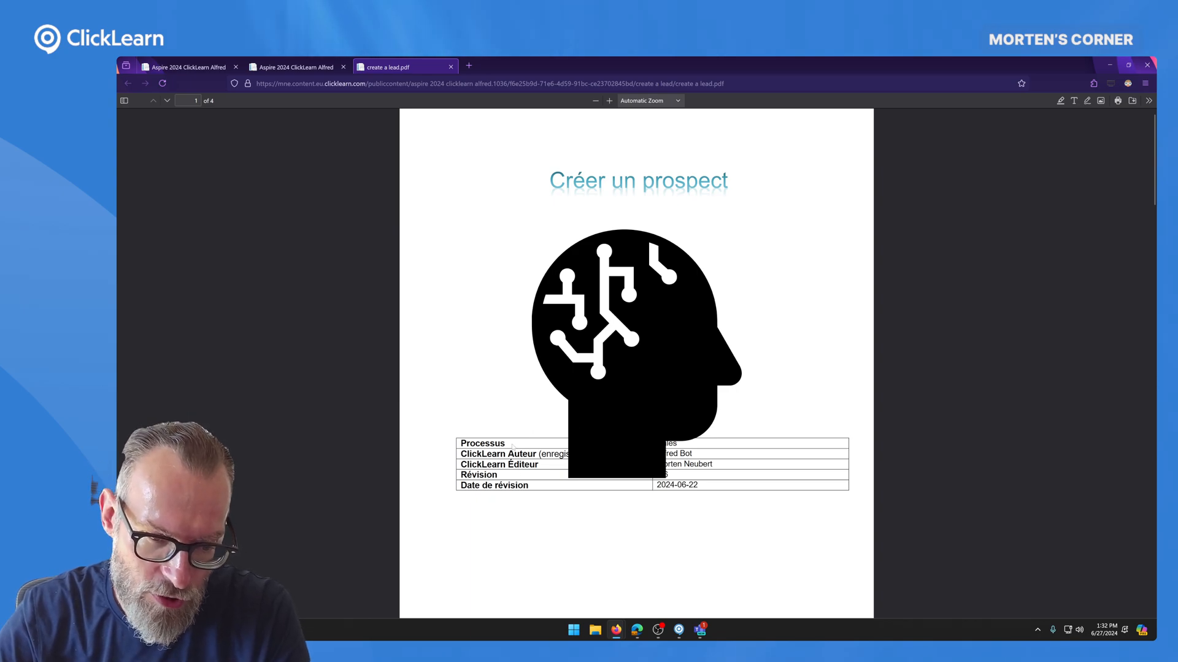
pyautogui.scroll(-3, 649, 376)
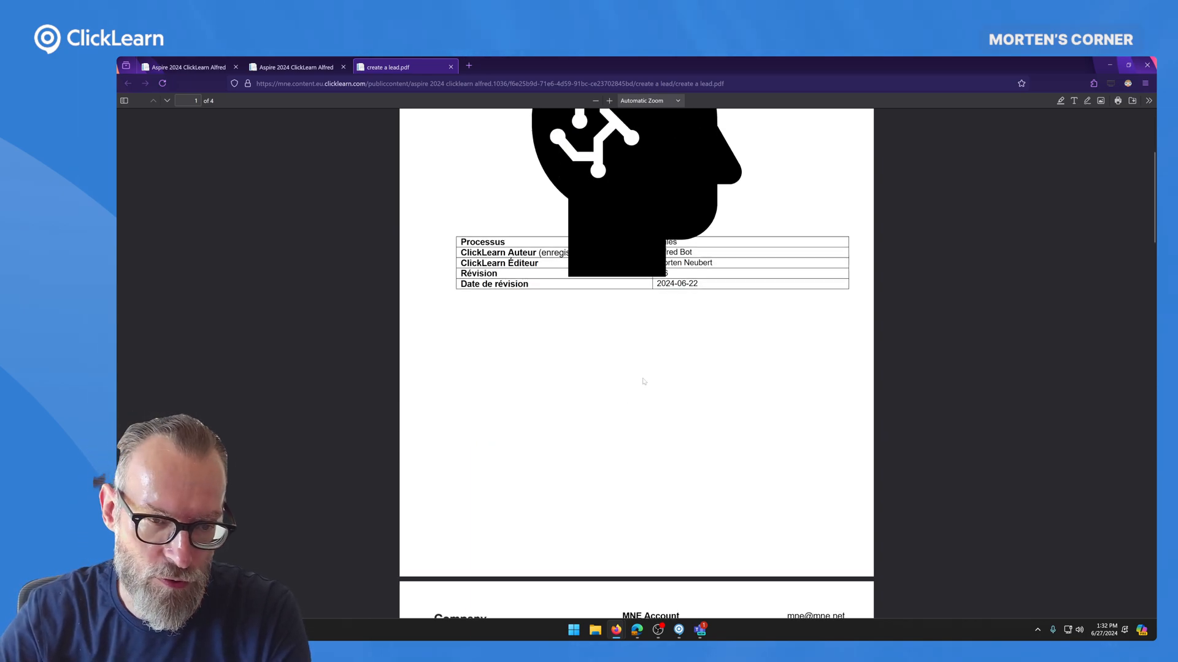
pyautogui.scroll(-5, 625, 398)
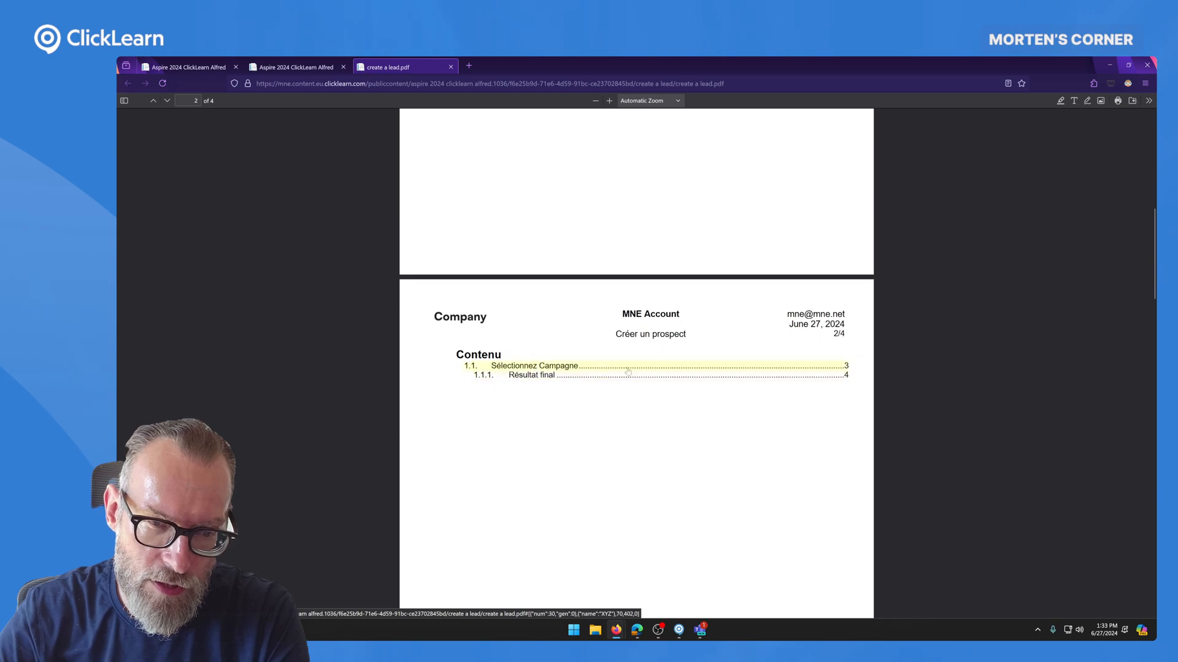
pyautogui.scroll(-10, 539, 276)
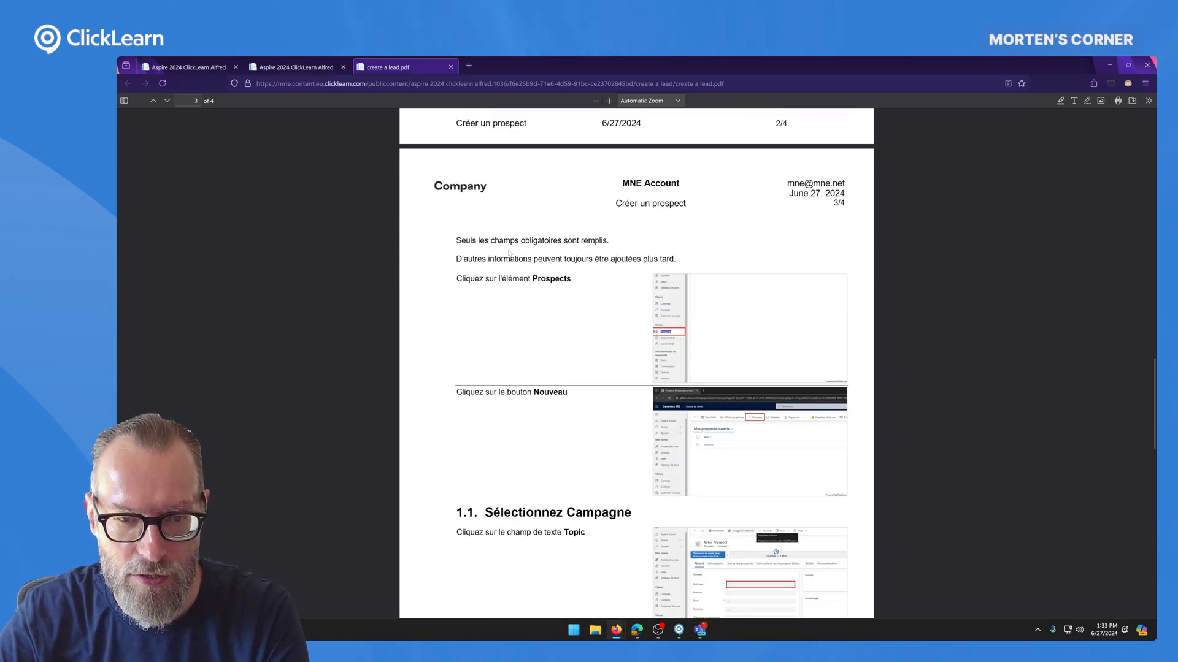
pyautogui.moveTo(461, 241); pyautogui.dragTo(506, 280)
pyautogui.click(620, 294)
pyautogui.scroll(-3, 621, 292)
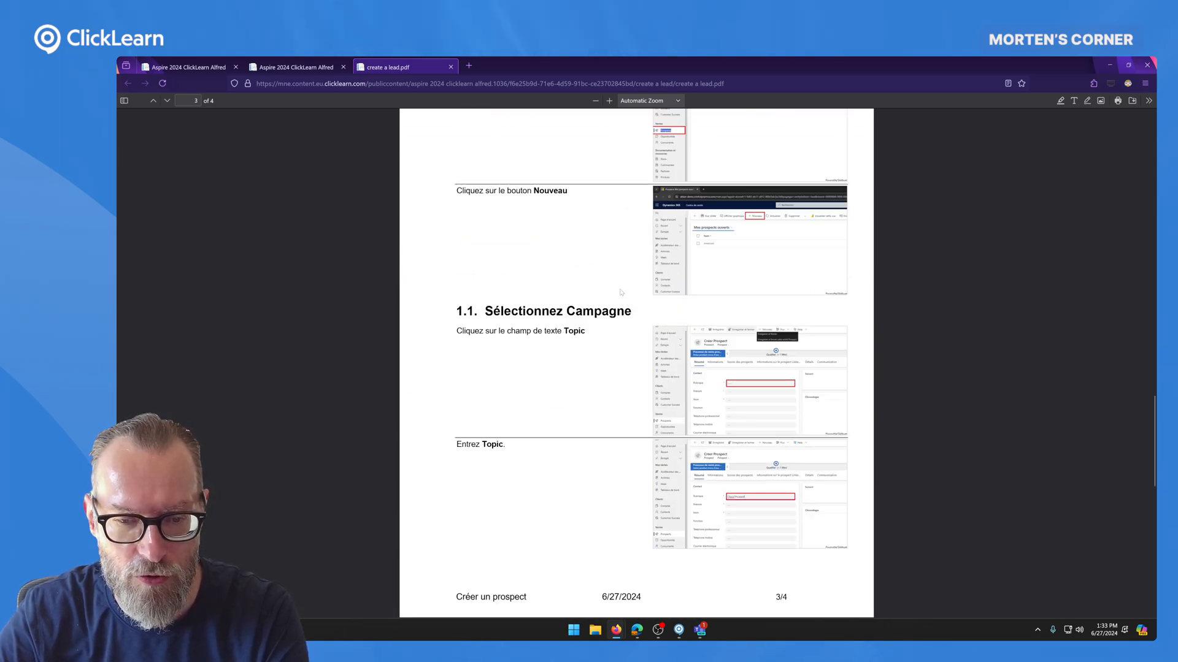
# Return to the portal, switch it to English (United States), and review Disqualify an Opportunity under Sales, Opportunity Management.
pyautogui.click(291, 67)
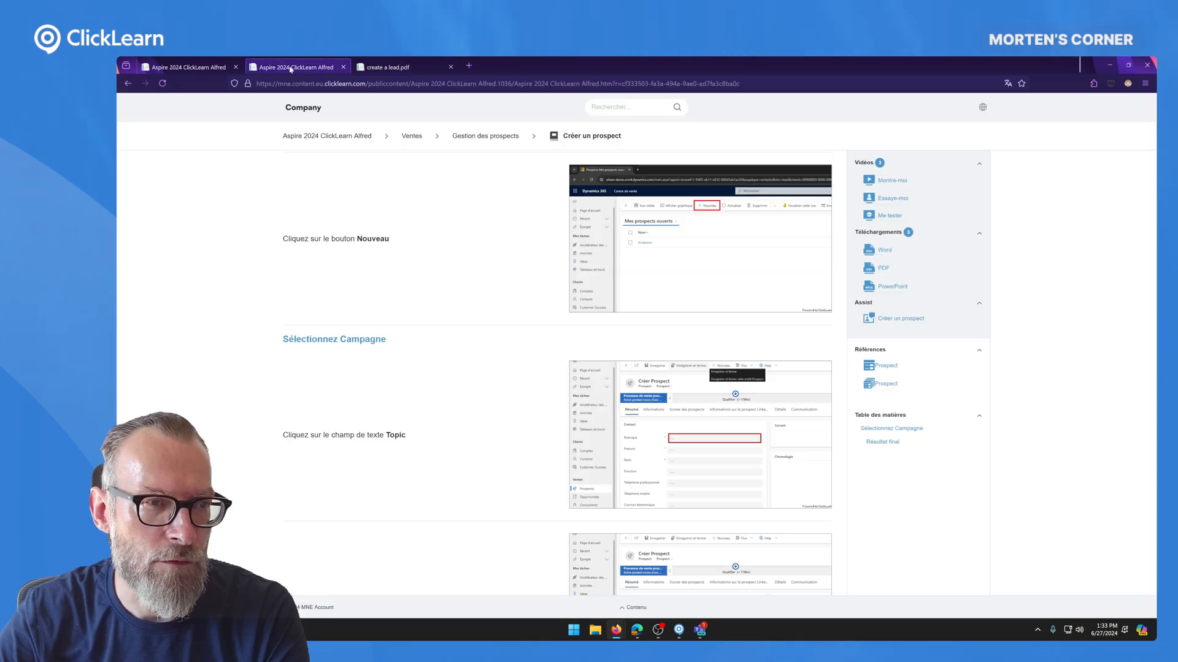
pyautogui.click(982, 107)
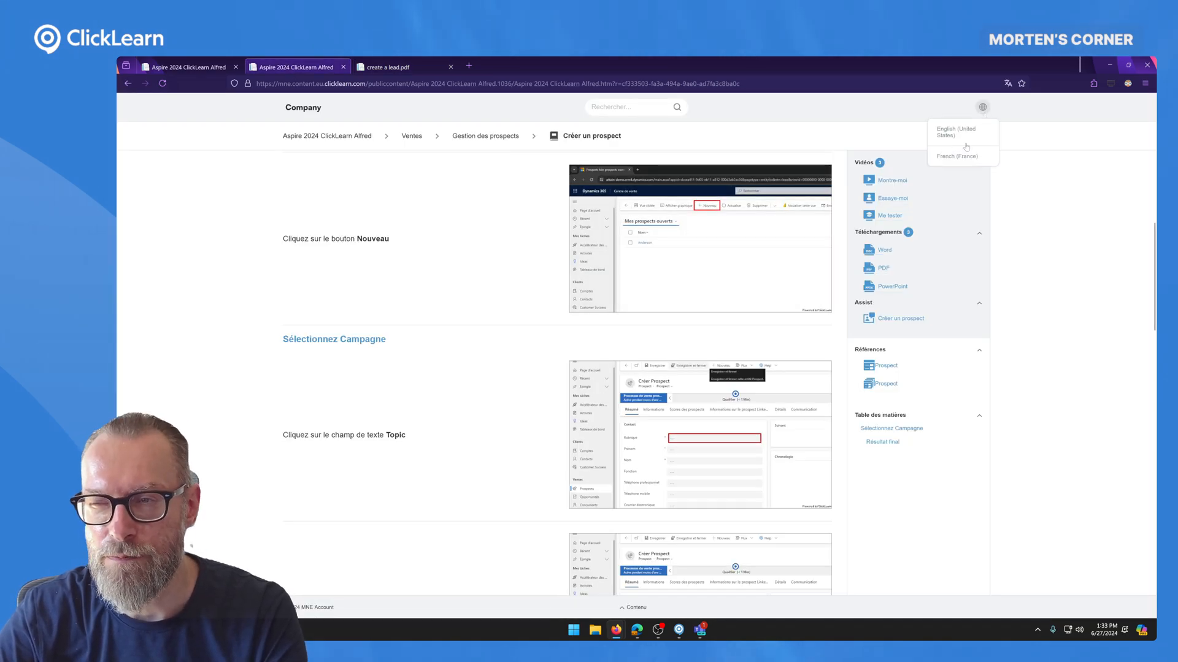
pyautogui.click(965, 139)
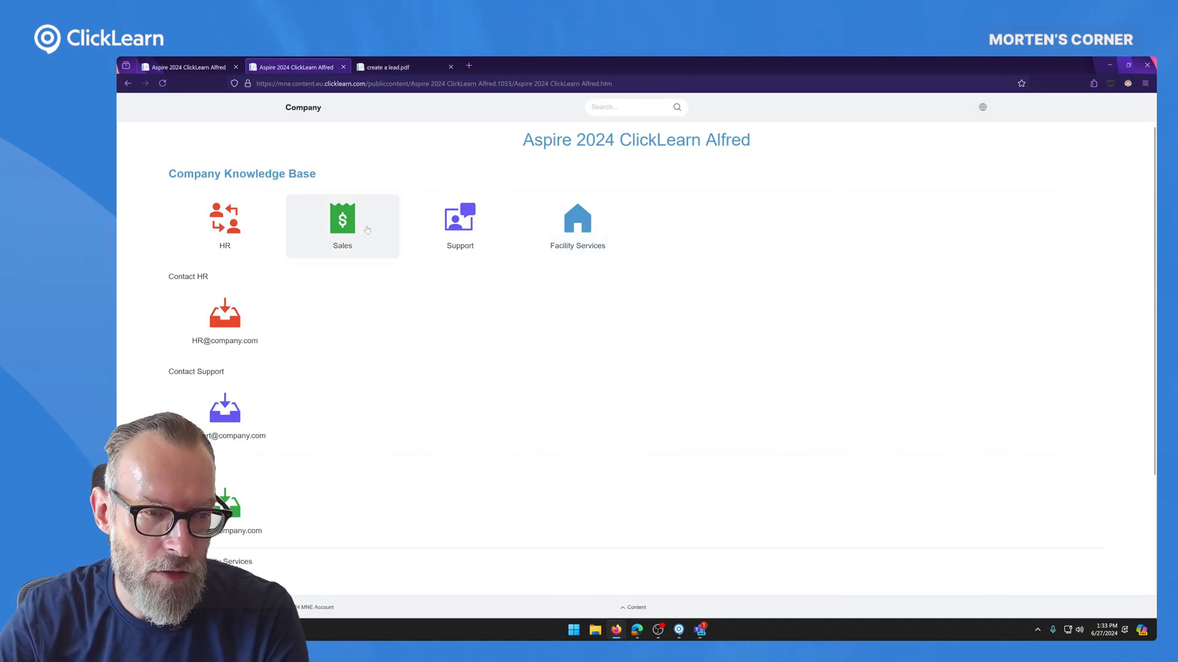
pyautogui.click(336, 225)
pyautogui.click(343, 205)
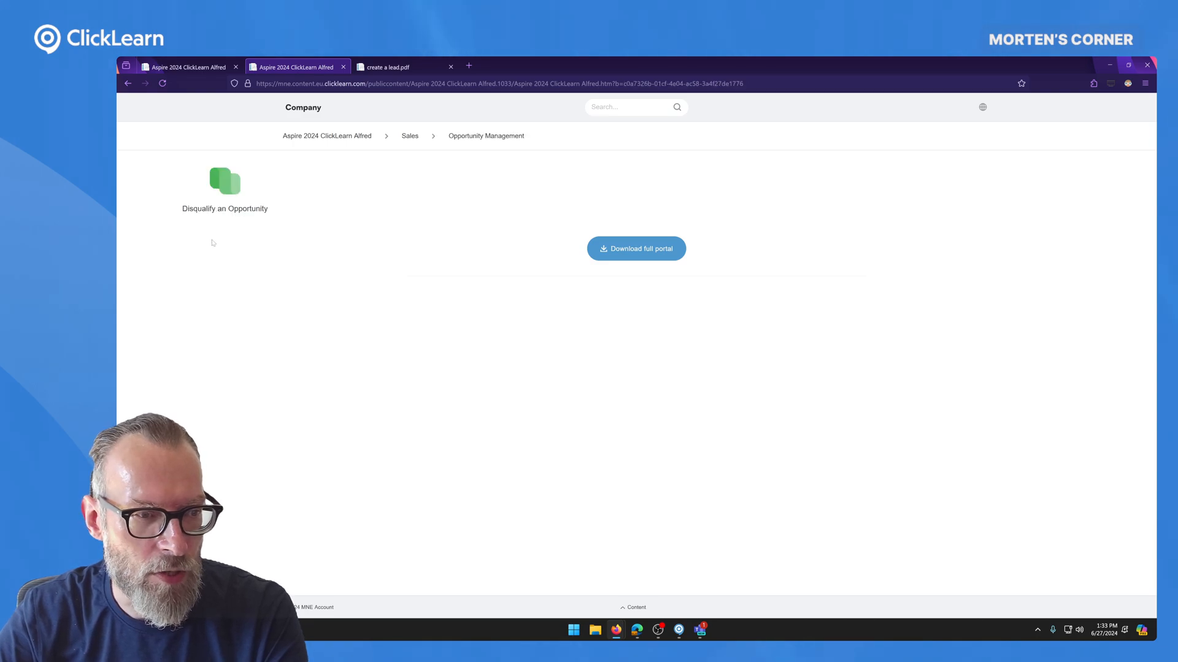
pyautogui.click(228, 205)
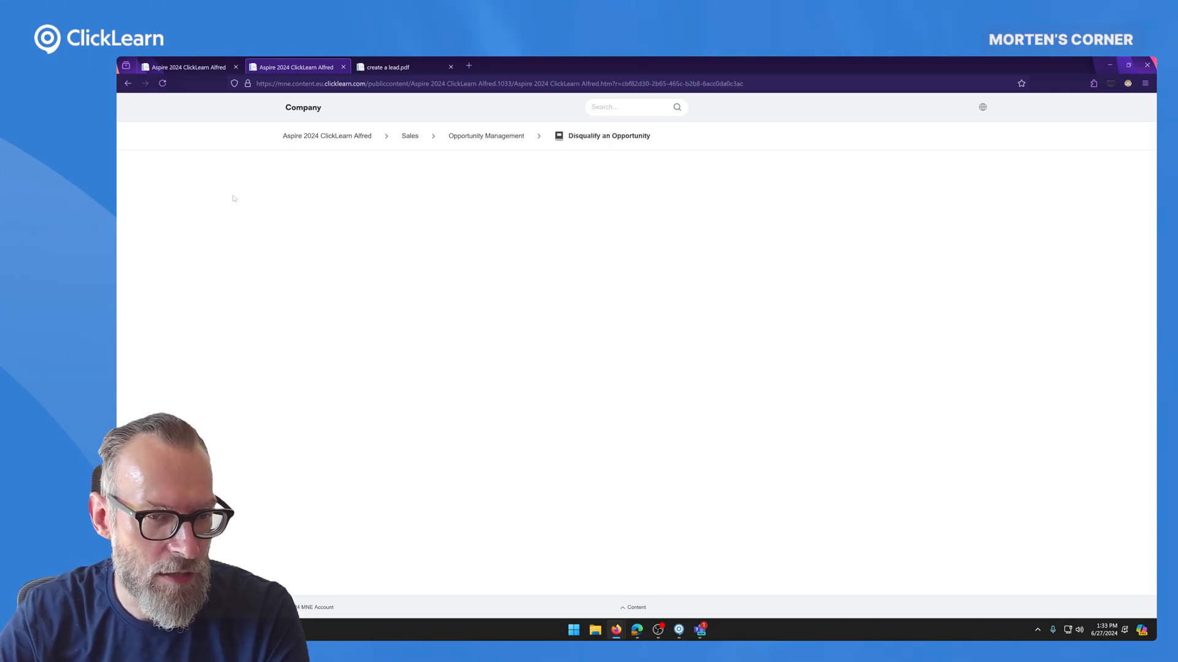
pyautogui.scroll(-3, 448, 404)
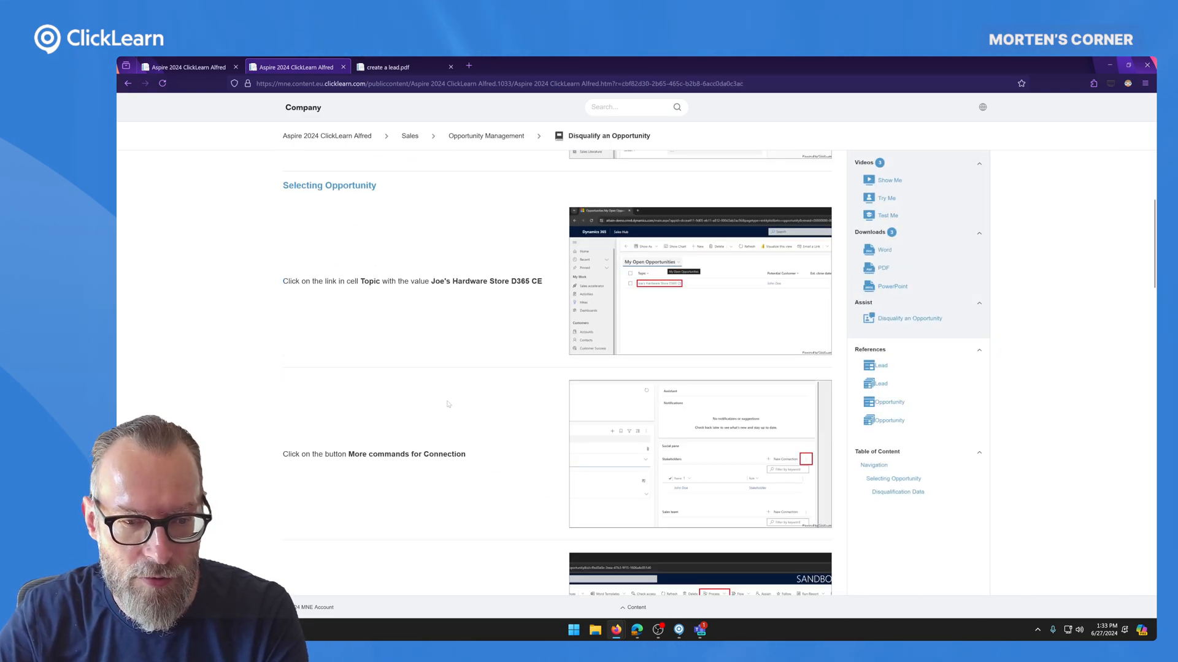
pyautogui.scroll(2, 699, 239)
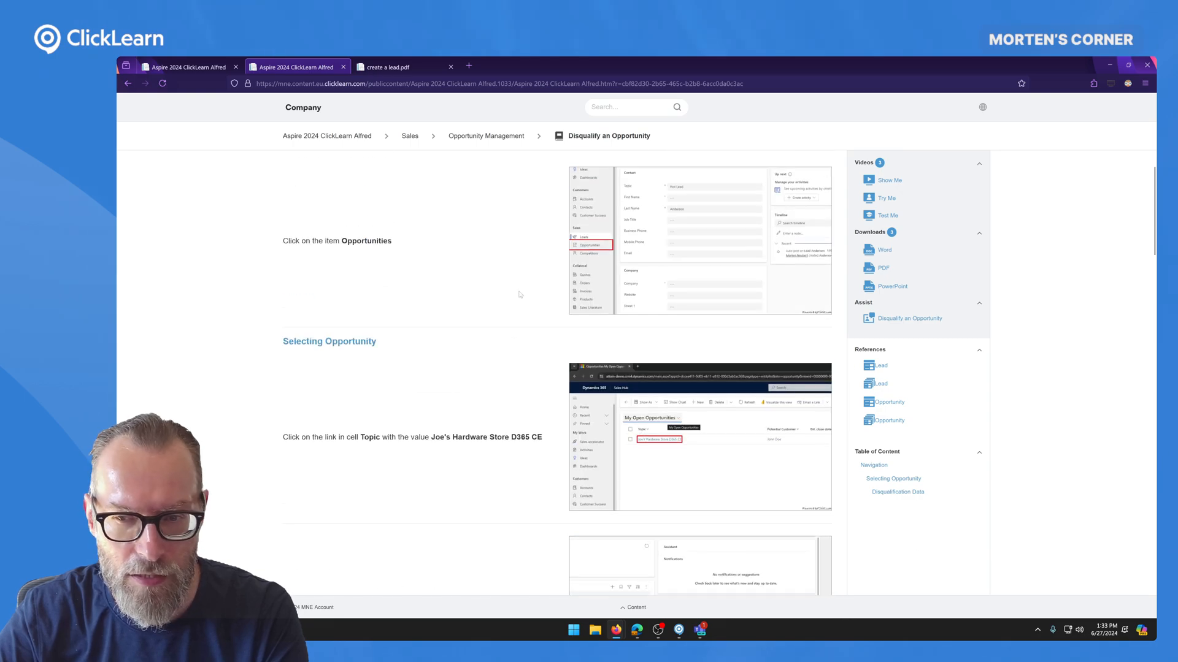
# Open the PDF version of Disqualify an Opportunity and check the labels in its cover page table.
pyautogui.click(883, 268)
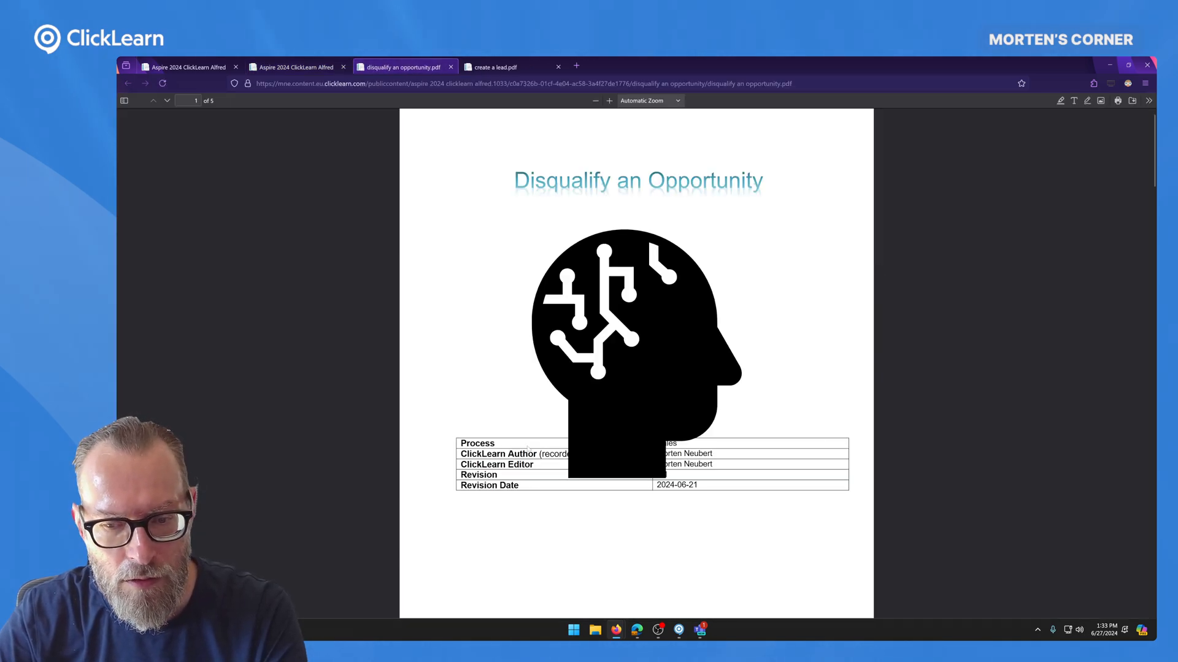
pyautogui.moveTo(484, 443); pyautogui.dragTo(514, 485)
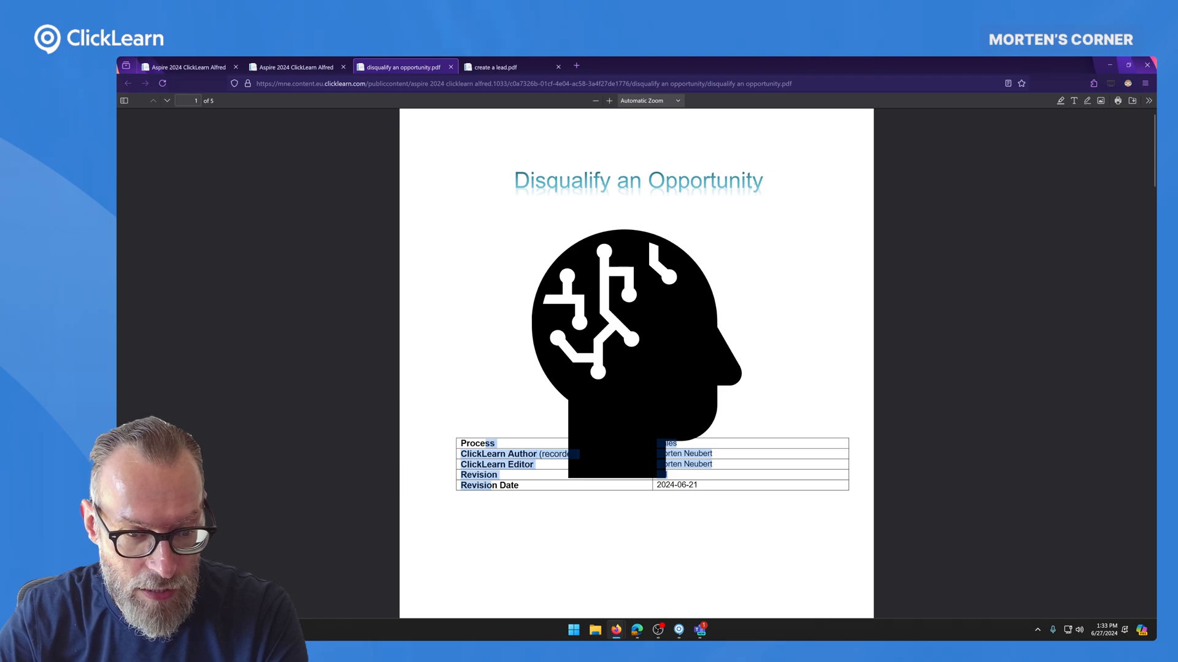
pyautogui.click(644, 372)
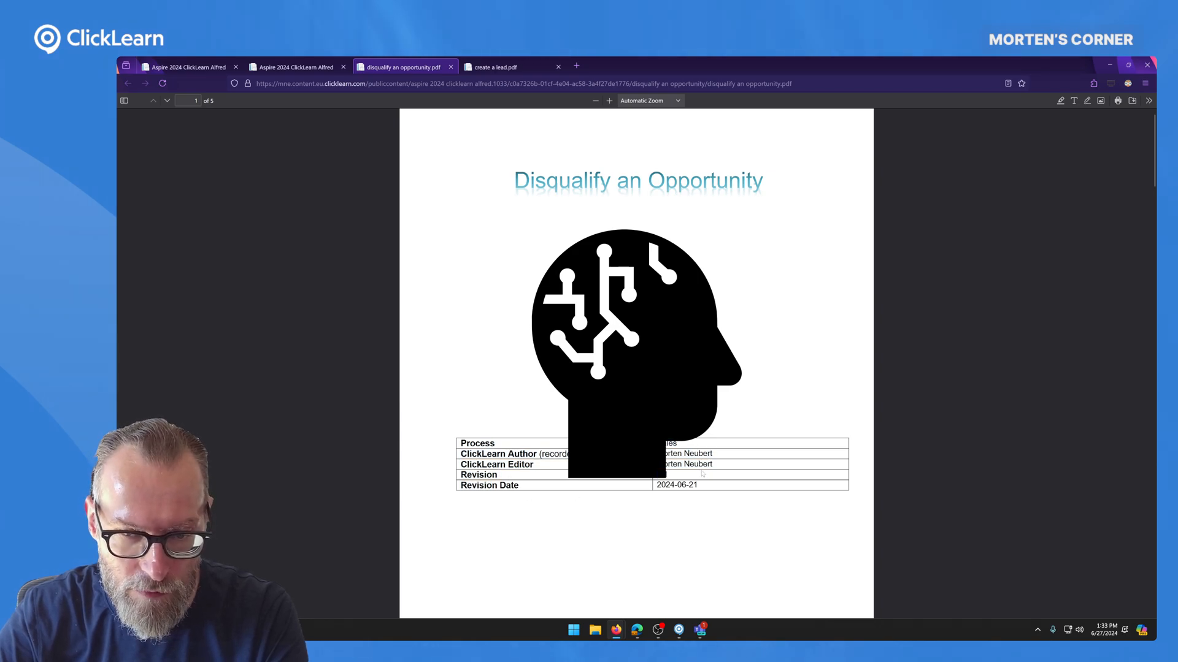
# Examine the step pages of the Disqualify an Opportunity PDF and return to its portal page.
pyautogui.scroll(-8, 644, 372)
pyautogui.scroll(-10, 644, 372)
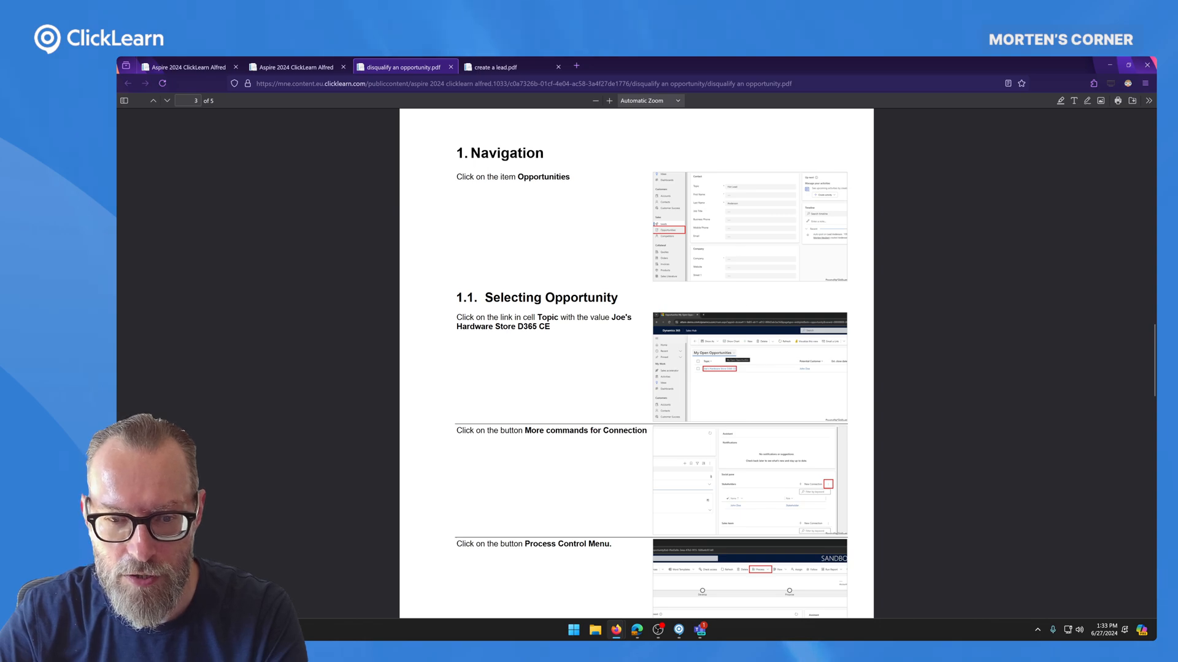
pyautogui.scroll(-3, 704, 348)
pyautogui.scroll(-3, 659, 387)
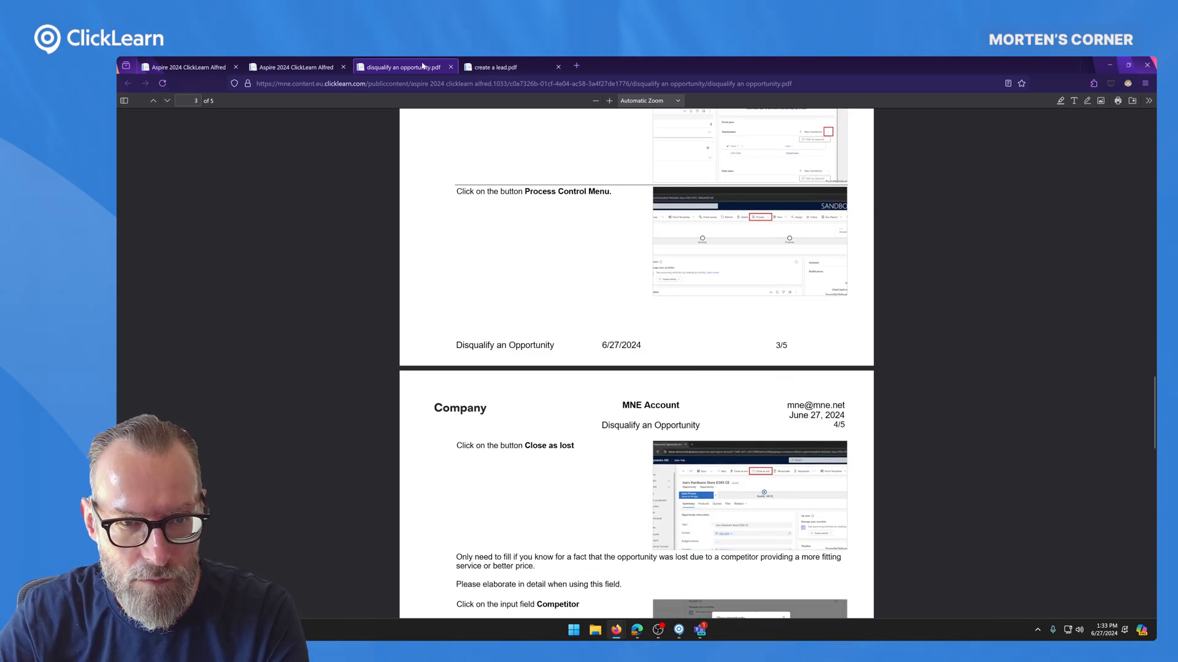
pyautogui.click(290, 68)
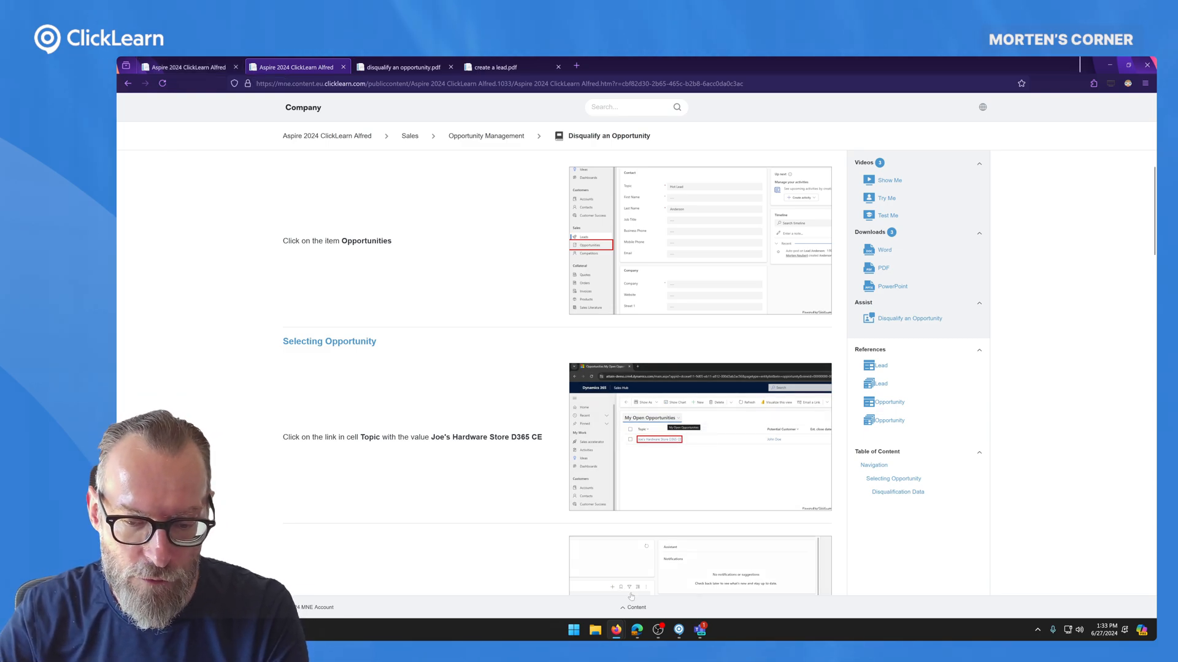
# Switch to ClickLearn Studio and run the localization analyzer on the Aspire 2024 ClickLearn Alfred project.
pyautogui.moveTo(681, 632)
pyautogui.click(677, 589)
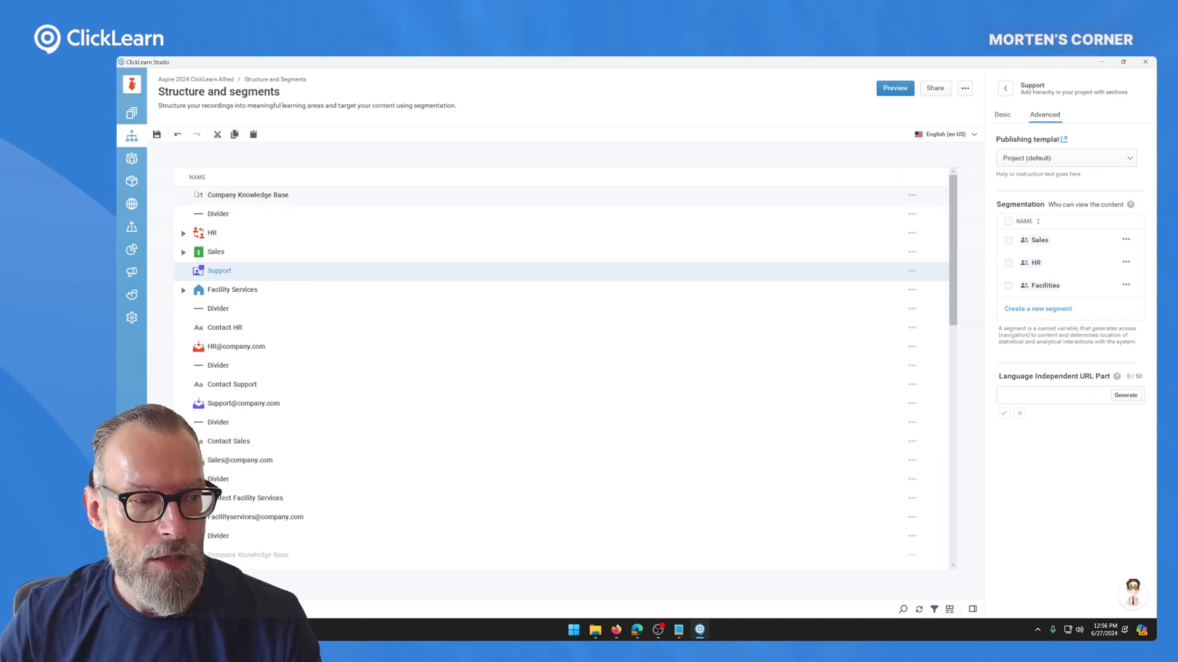
pyautogui.click(132, 204)
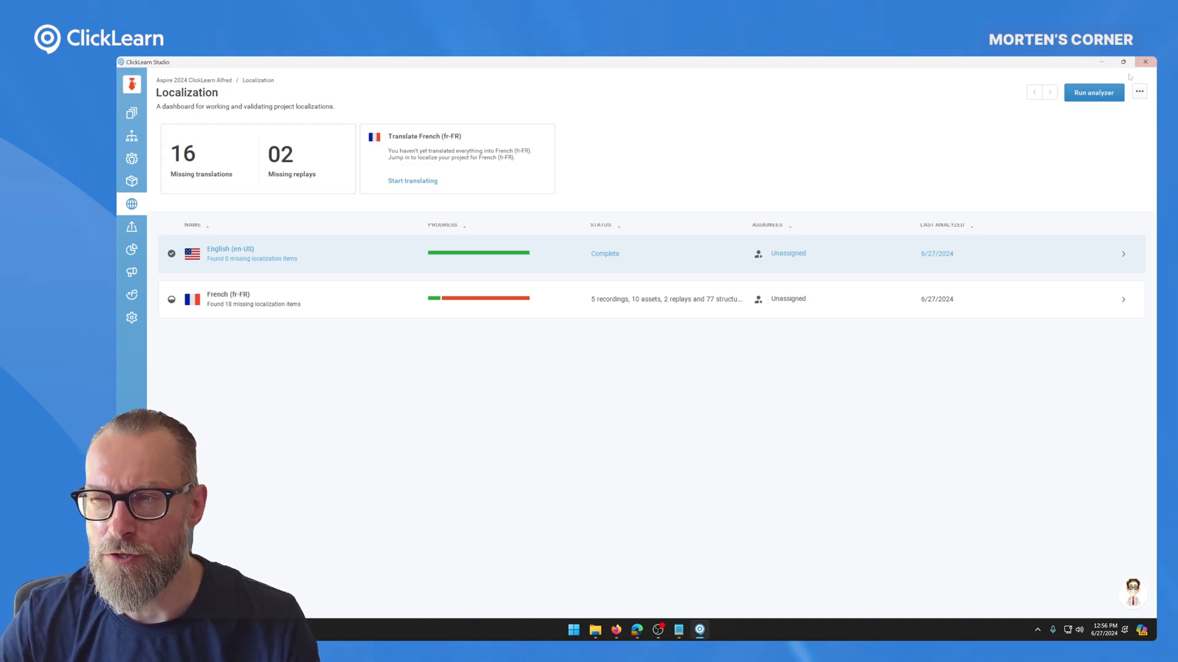
pyautogui.click(1100, 99)
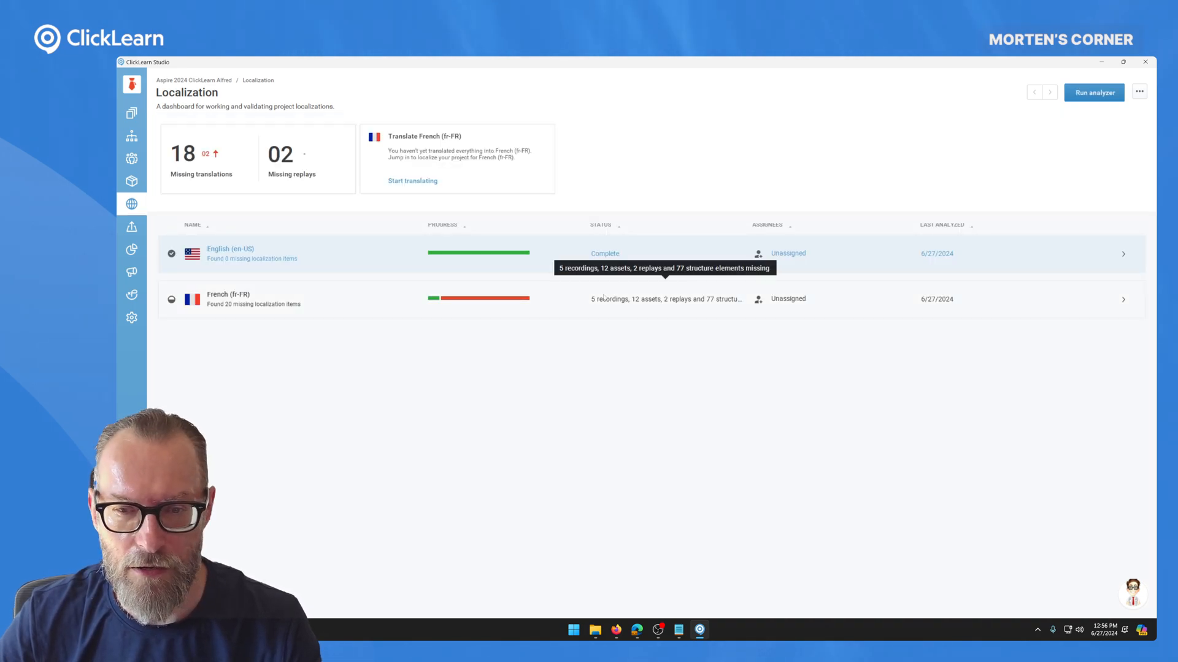
# Open the missing French (fr-FR) localization items, auto-translate all listed steps, and save the translations.
pyautogui.click(719, 301)
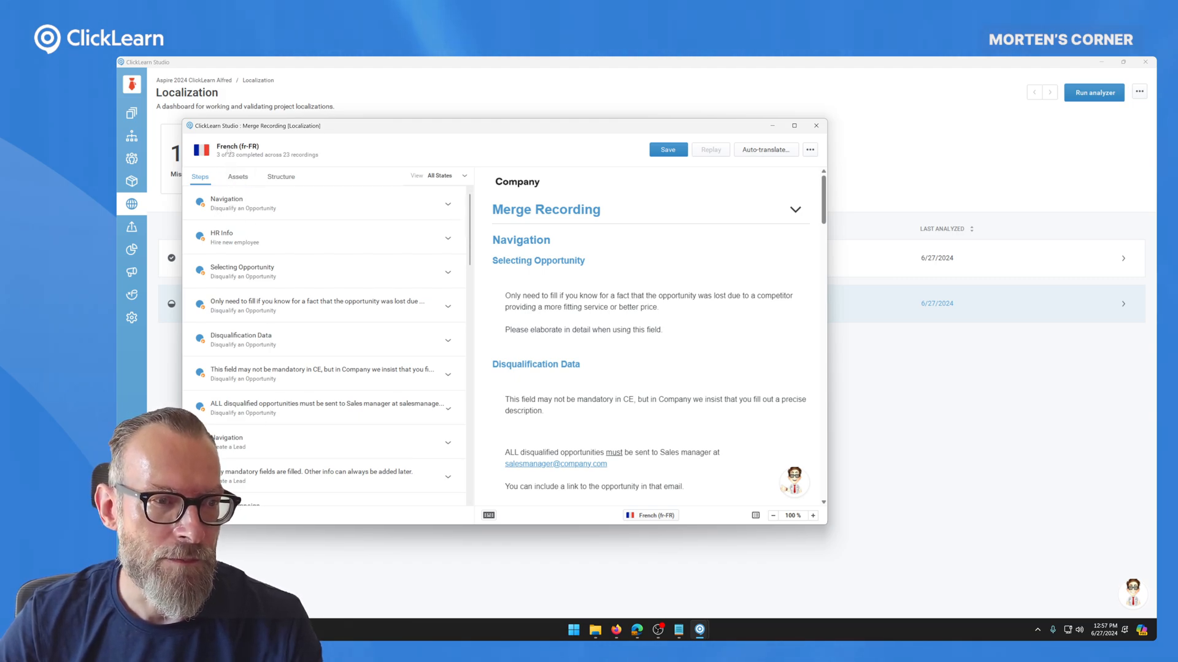
pyautogui.click(771, 151)
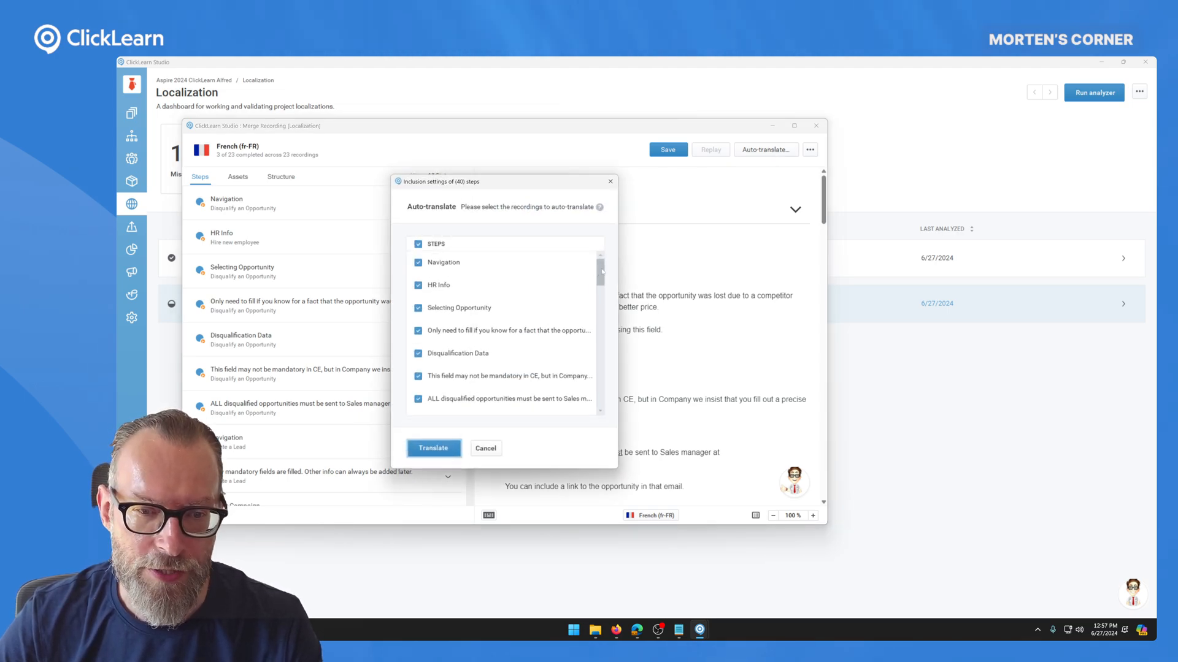
pyautogui.moveTo(602, 272); pyautogui.dragTo(629, 235)
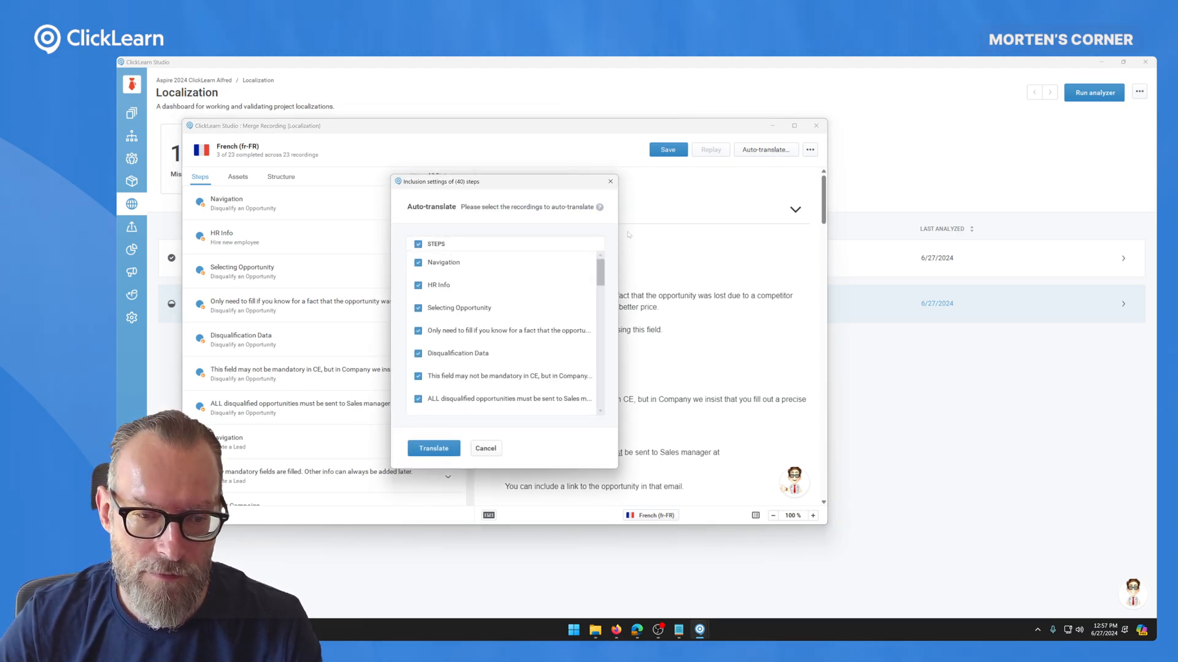
pyautogui.click(452, 444)
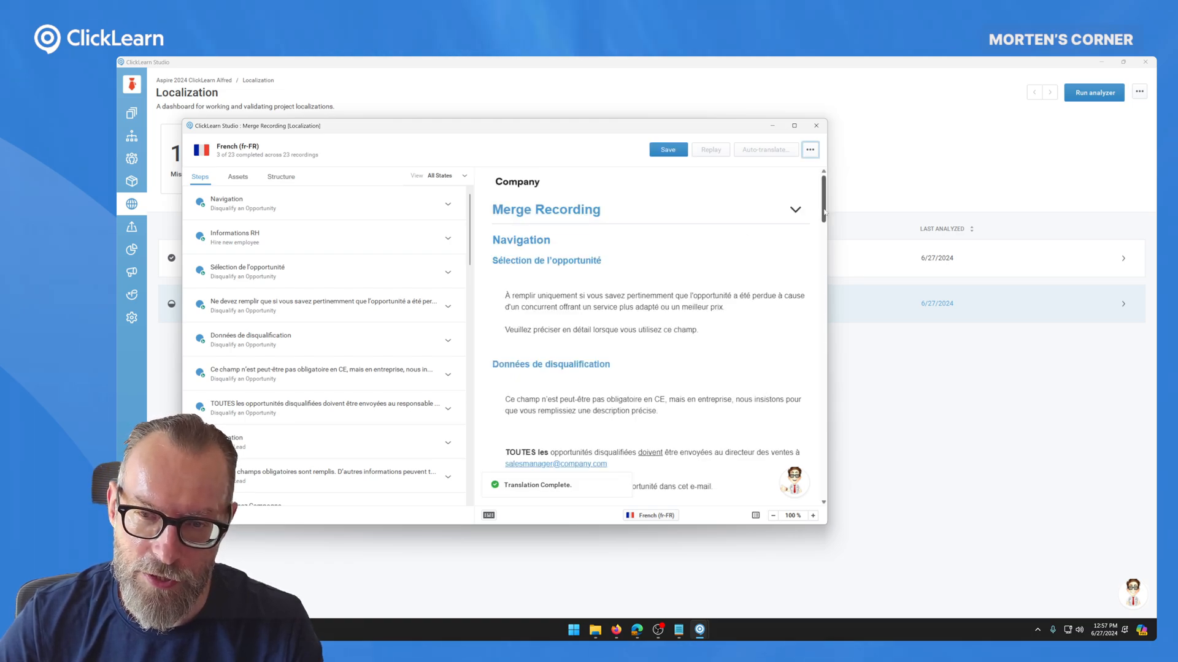
pyautogui.moveTo(824, 204)
pyautogui.mouseDown()
pyautogui.moveTo(824, 324)
pyautogui.moveTo(823, 200)
pyautogui.mouseUp()
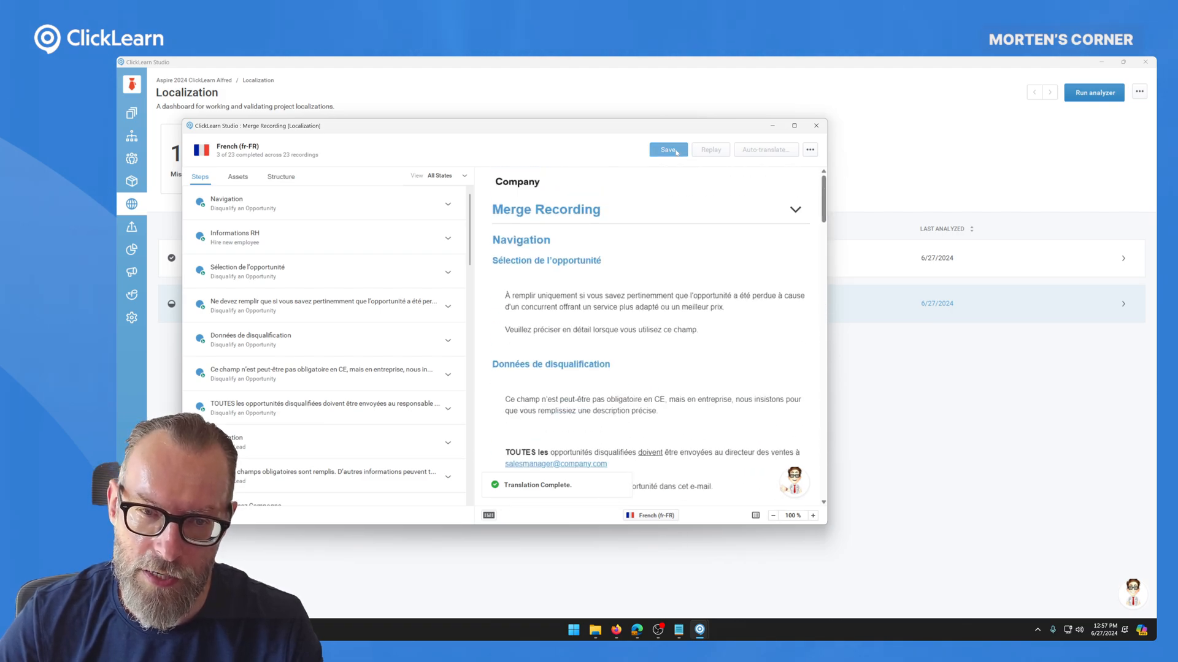
pyautogui.click(667, 149)
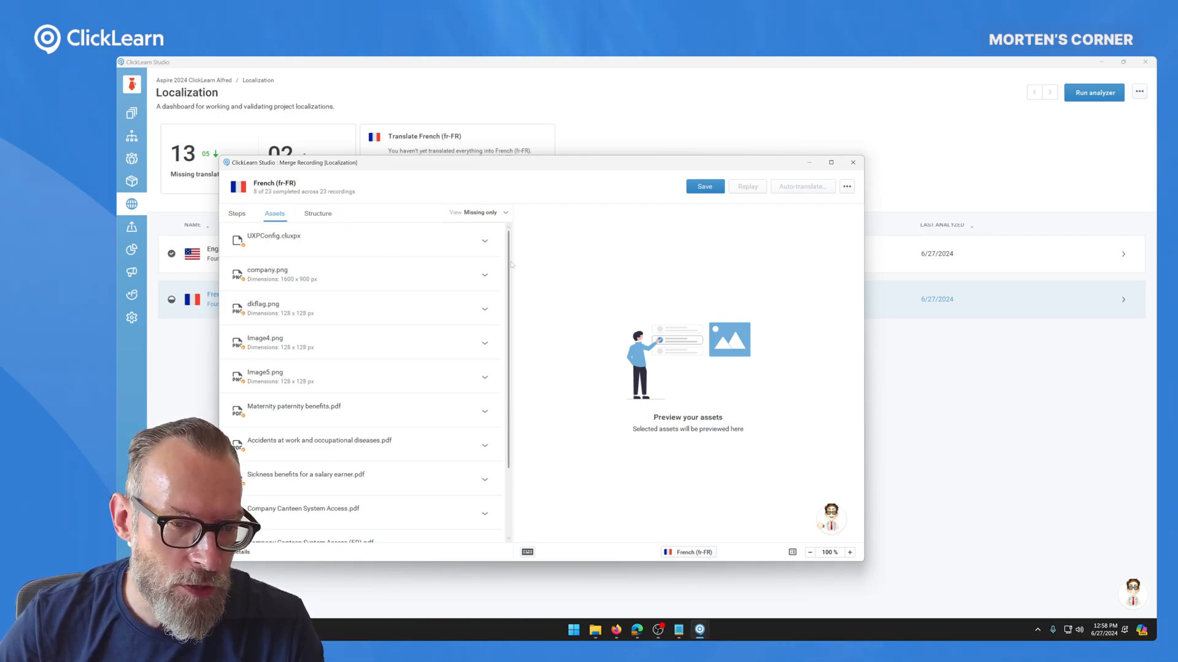
# Reuse the source files as the French versions of the assets UXPConfig.cluxpx and company.png.
pyautogui.moveTo(510, 267); pyautogui.dragTo(532, 247)
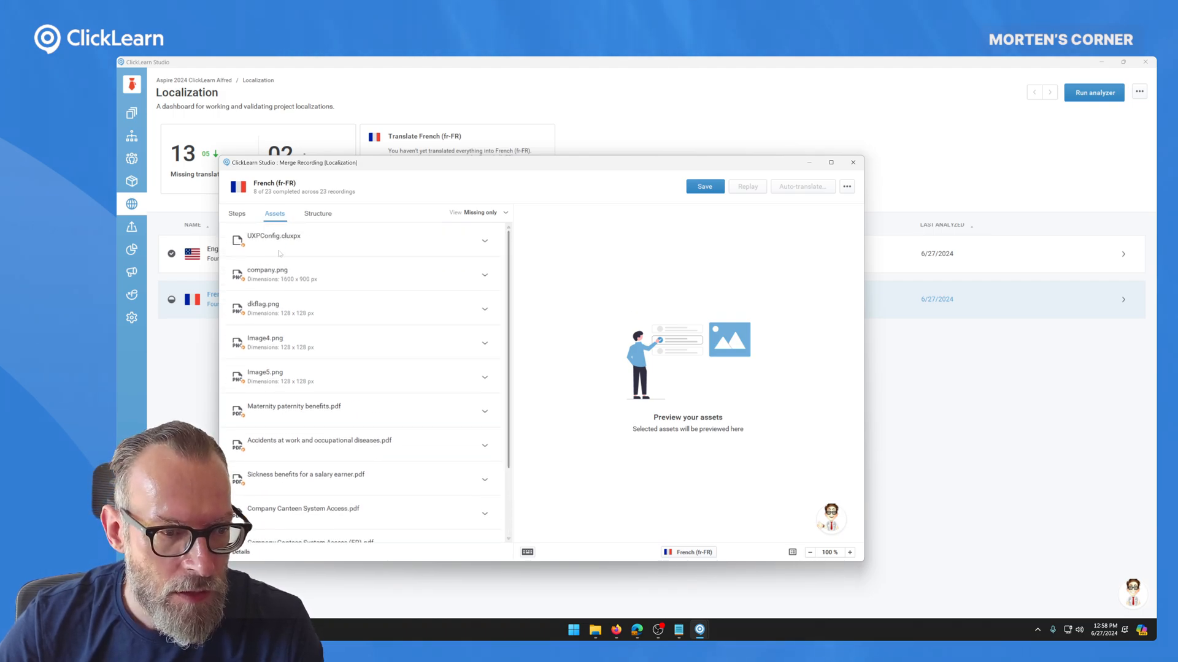
pyautogui.click(485, 243)
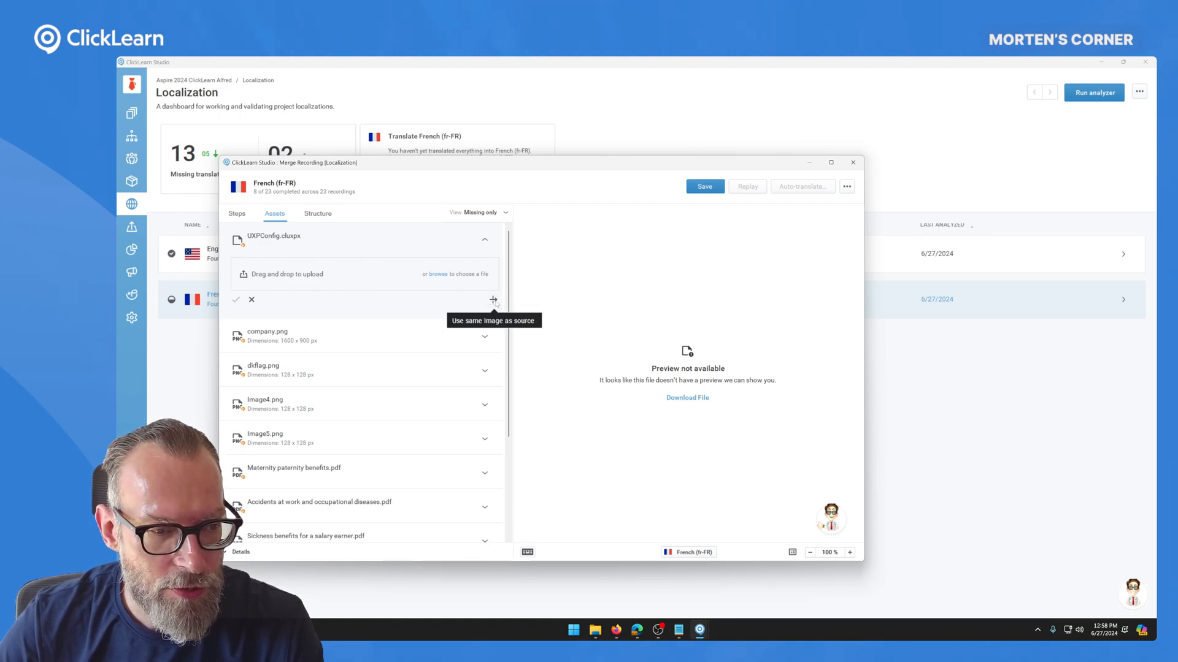
pyautogui.click(493, 301)
pyautogui.click(236, 300)
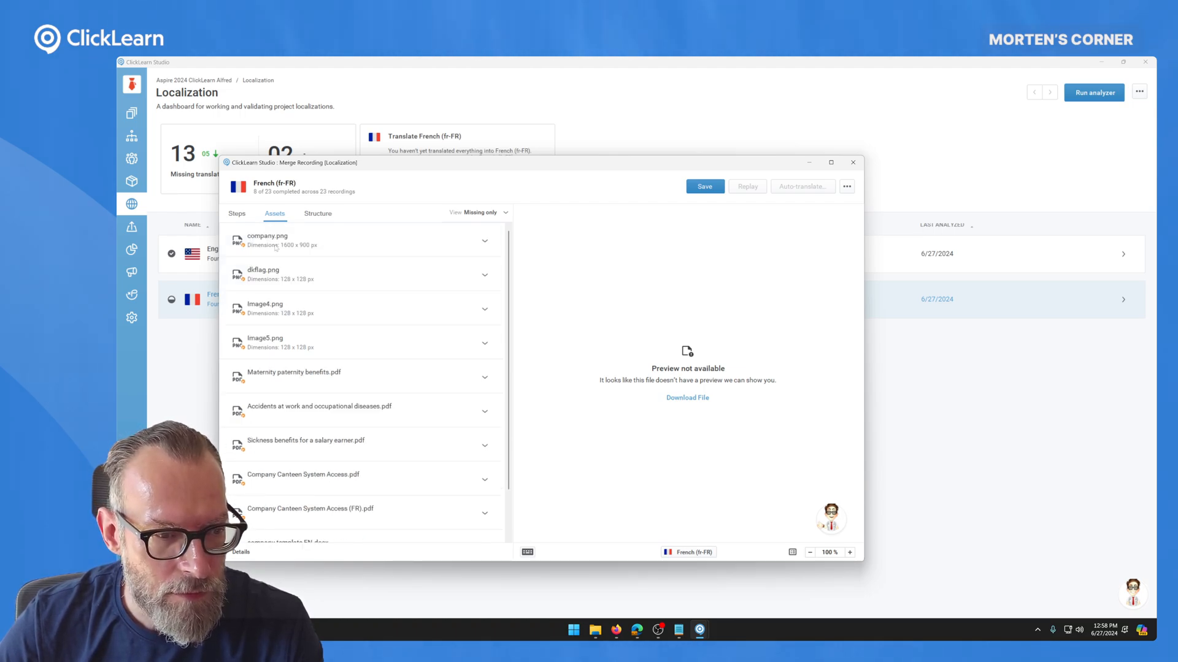
pyautogui.click(484, 242)
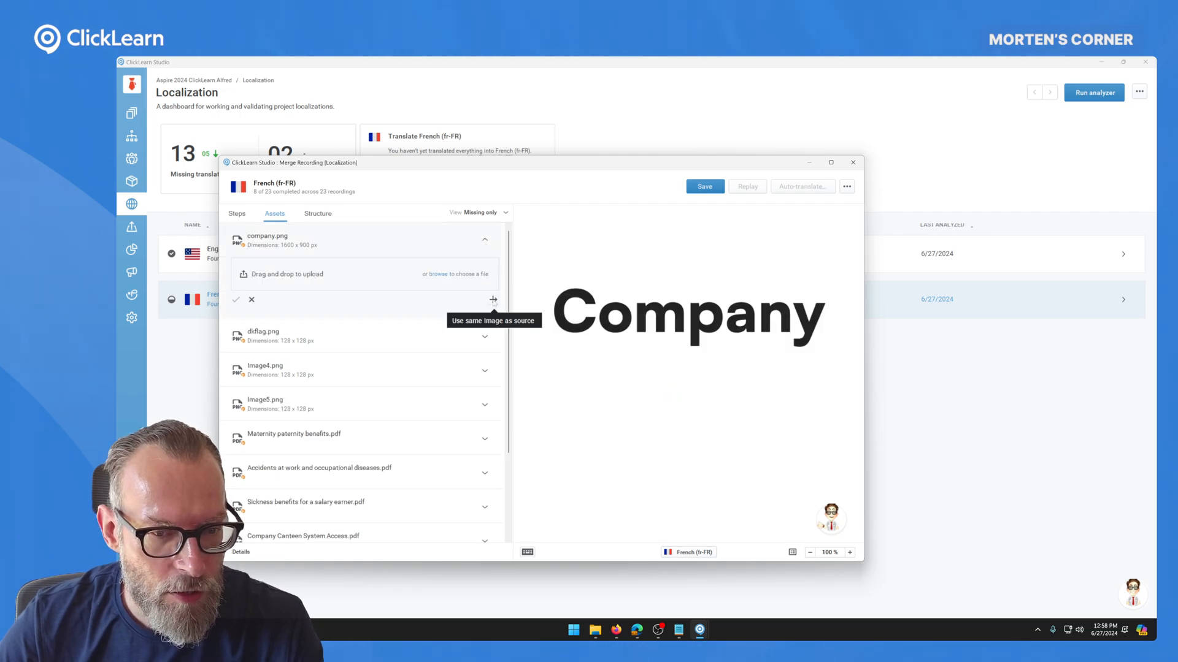
pyautogui.click(493, 300)
pyautogui.click(235, 299)
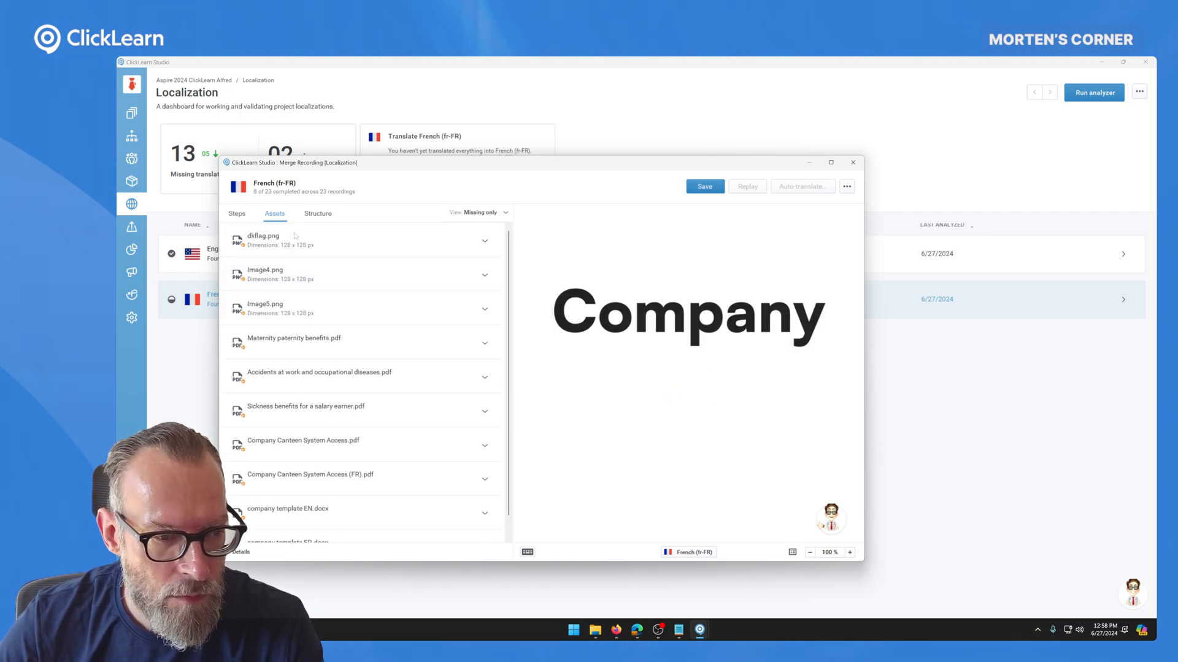
# Reuse the source images as the French versions of dkflag.png and Image4.png.
pyautogui.click(484, 239)
pyautogui.click(493, 299)
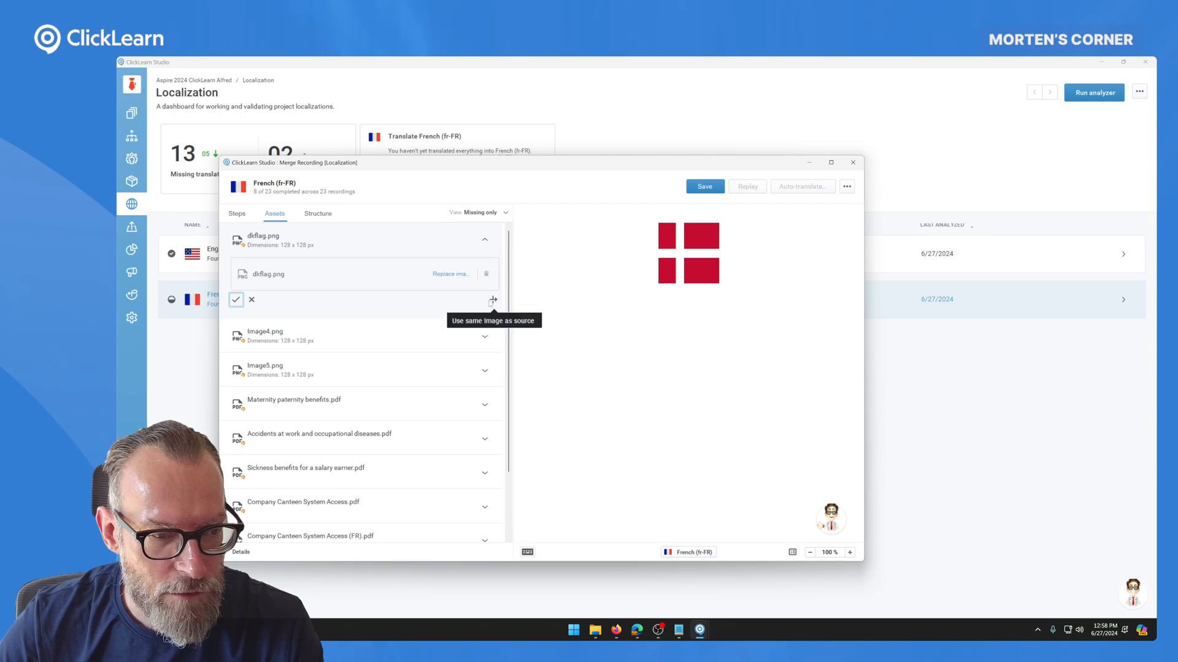
pyautogui.click(236, 299)
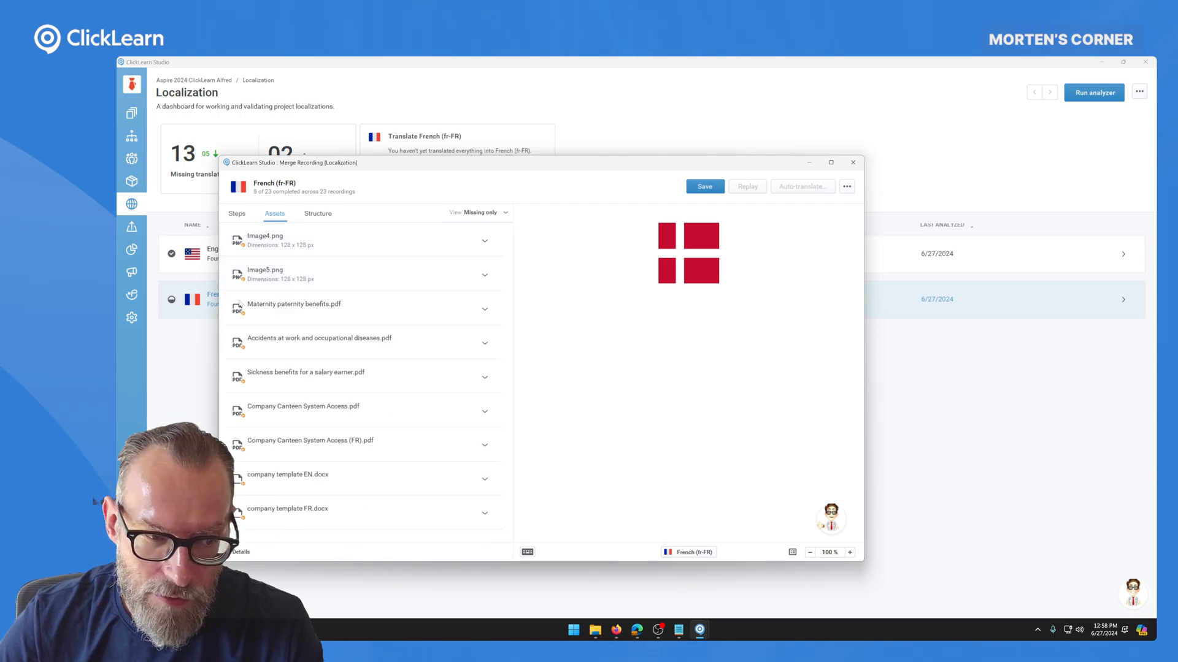
pyautogui.click(484, 241)
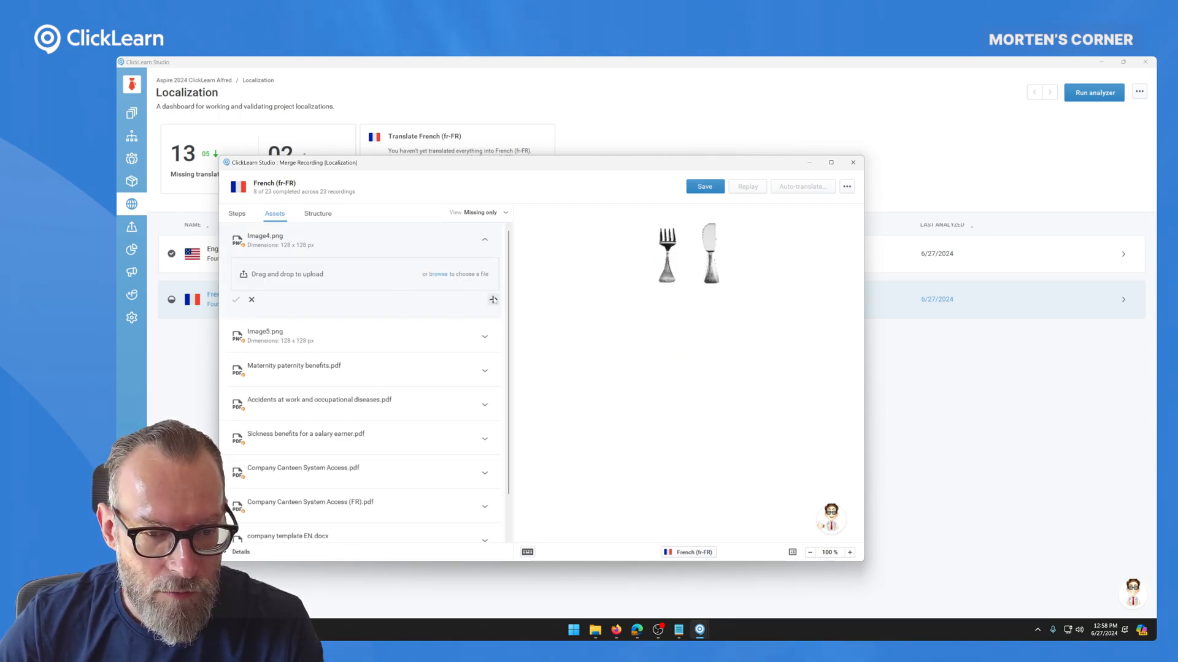
pyautogui.click(493, 299)
pyautogui.click(236, 300)
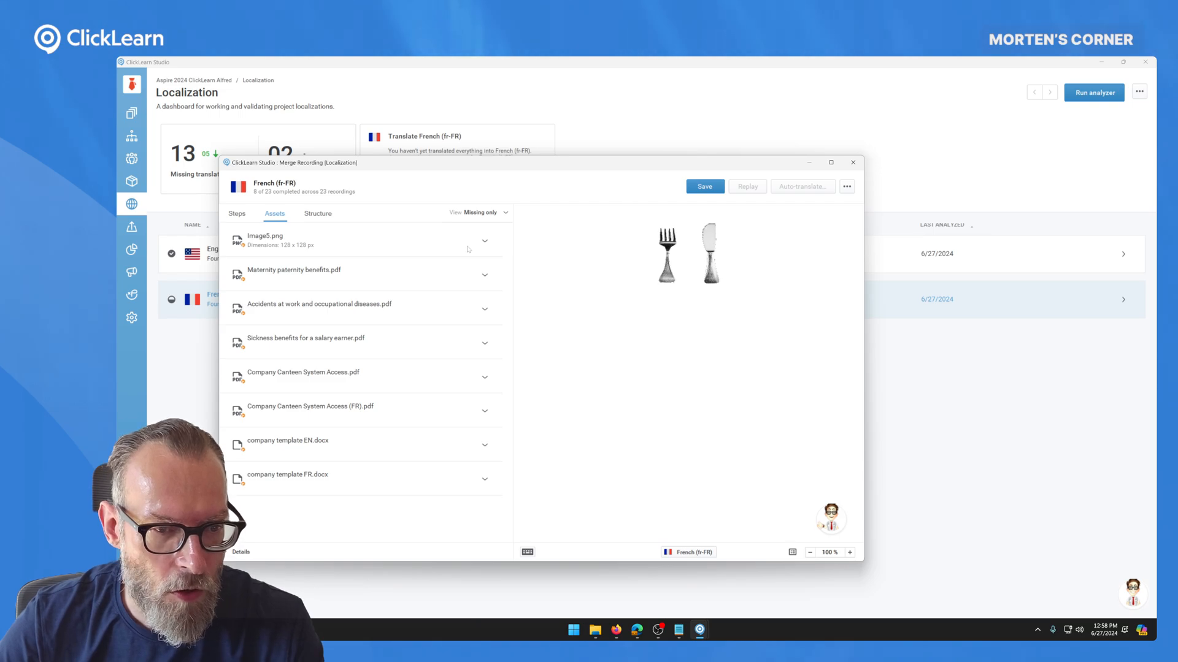
# Reuse the source files as the French versions of Image5.png and Maternity paternity benefits.pdf.
pyautogui.click(485, 241)
pyautogui.click(494, 299)
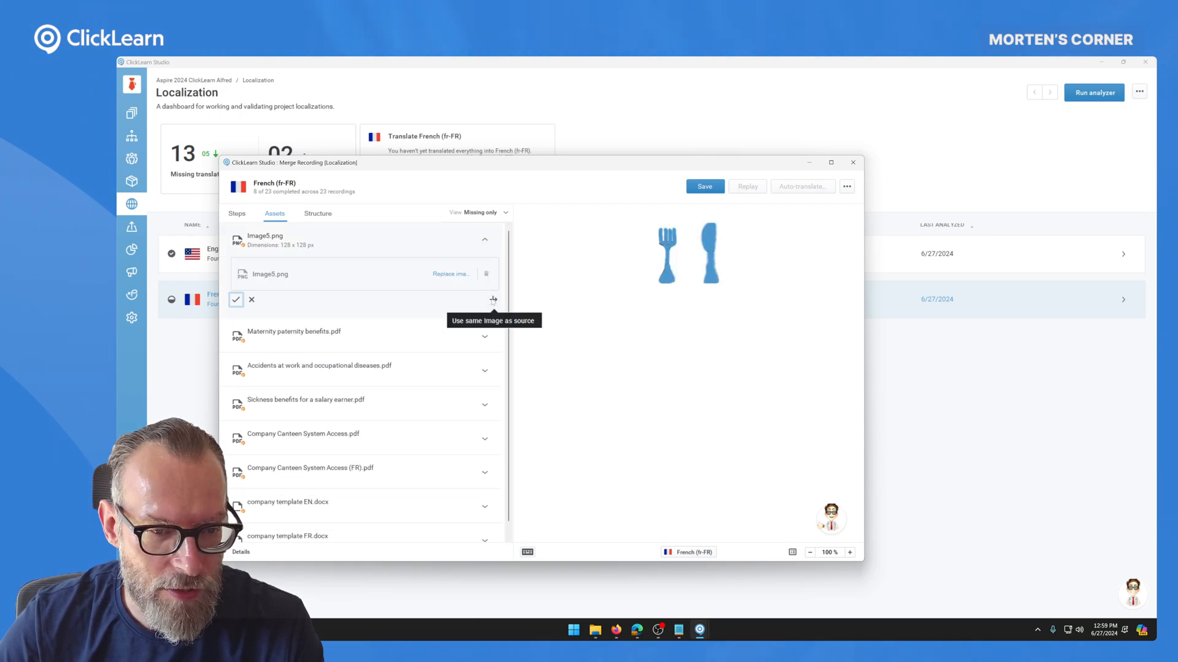
pyautogui.click(236, 299)
pyautogui.click(485, 242)
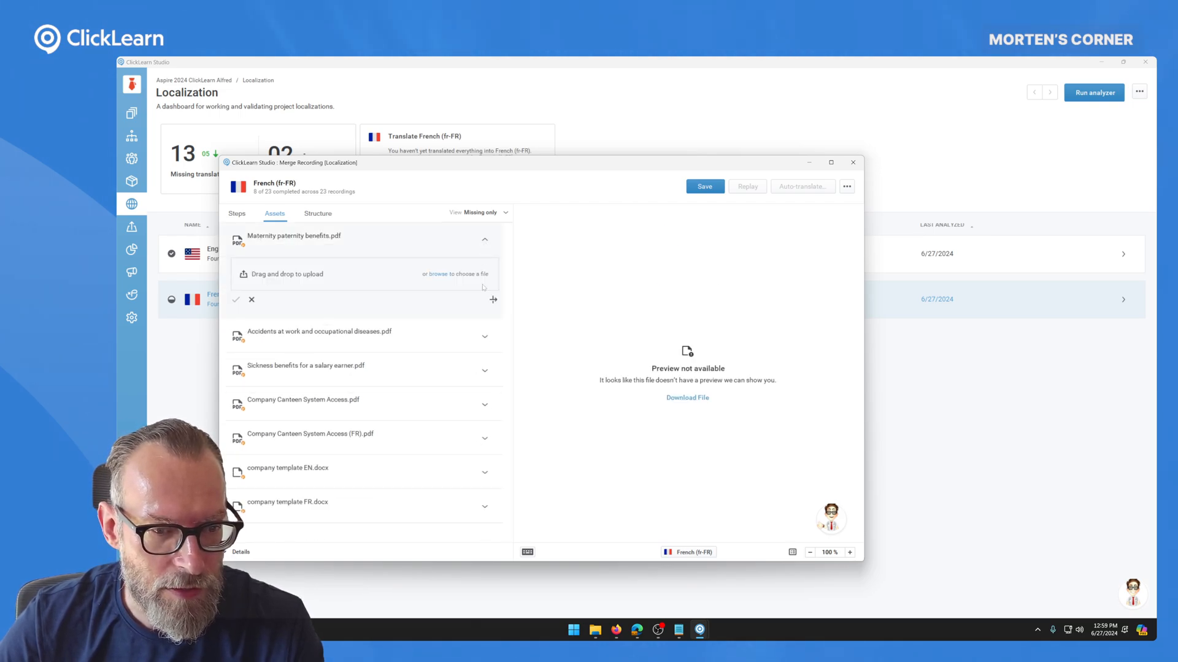
pyautogui.click(493, 299)
pyautogui.click(236, 299)
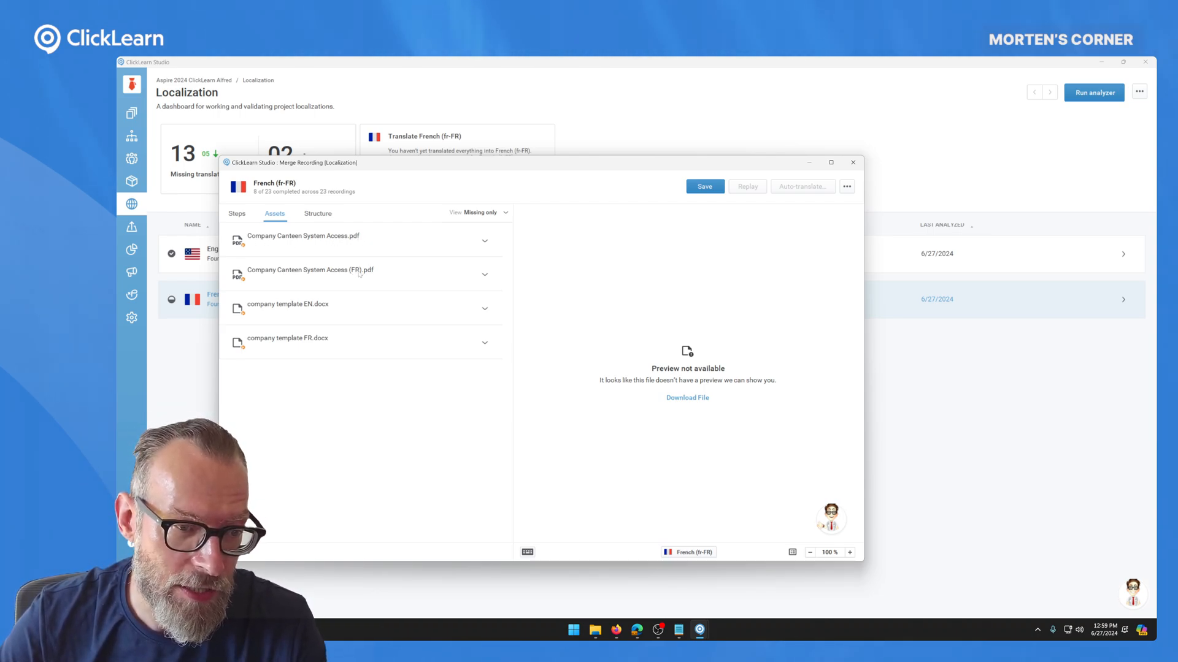
# Localize Company Canteen System Access.pdf in French with Company Canteen System Access (FR) from the project's Canteen System PDF folder.
pyautogui.click(484, 243)
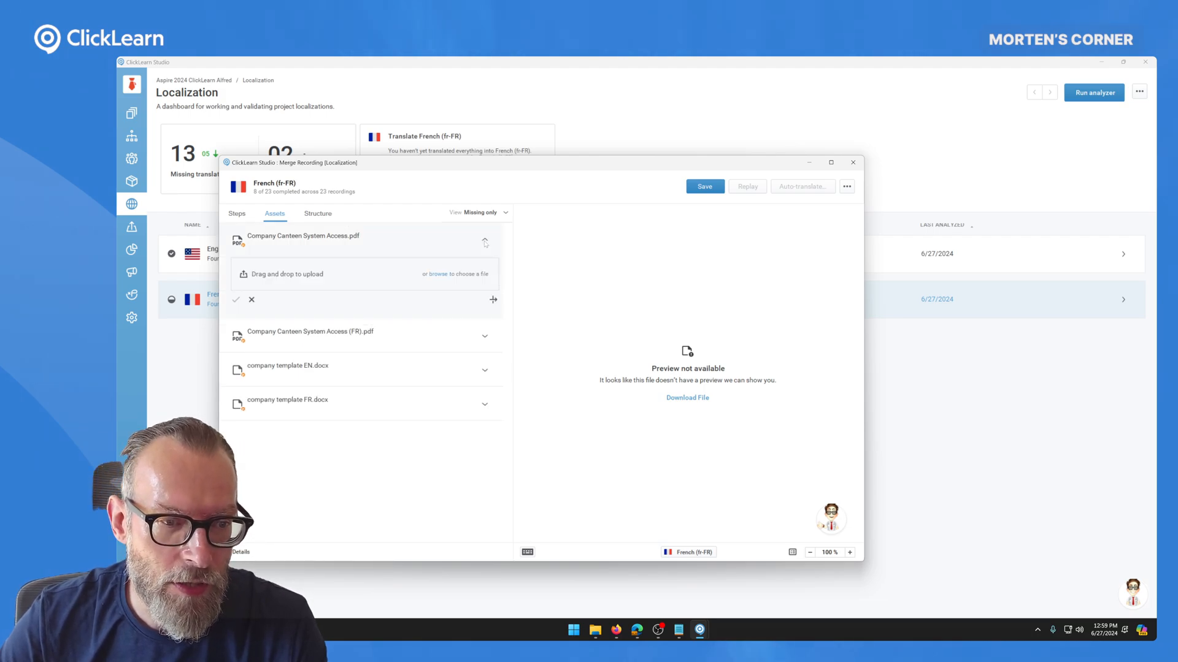
pyautogui.click(438, 275)
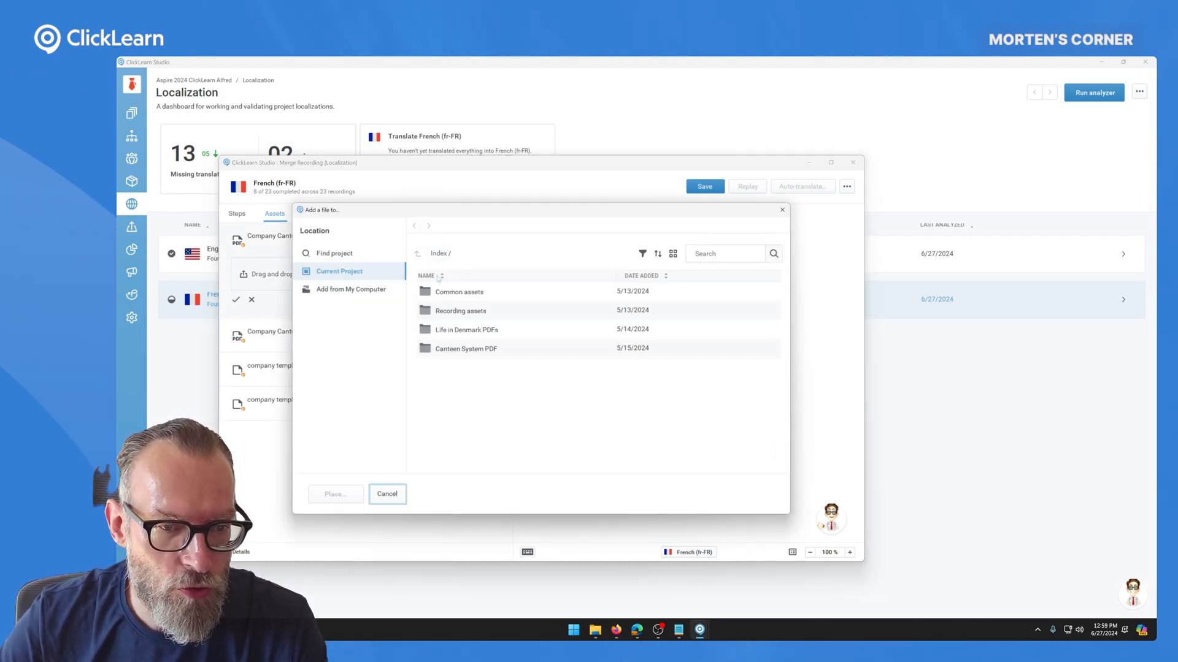
pyautogui.doubleClick(464, 311)
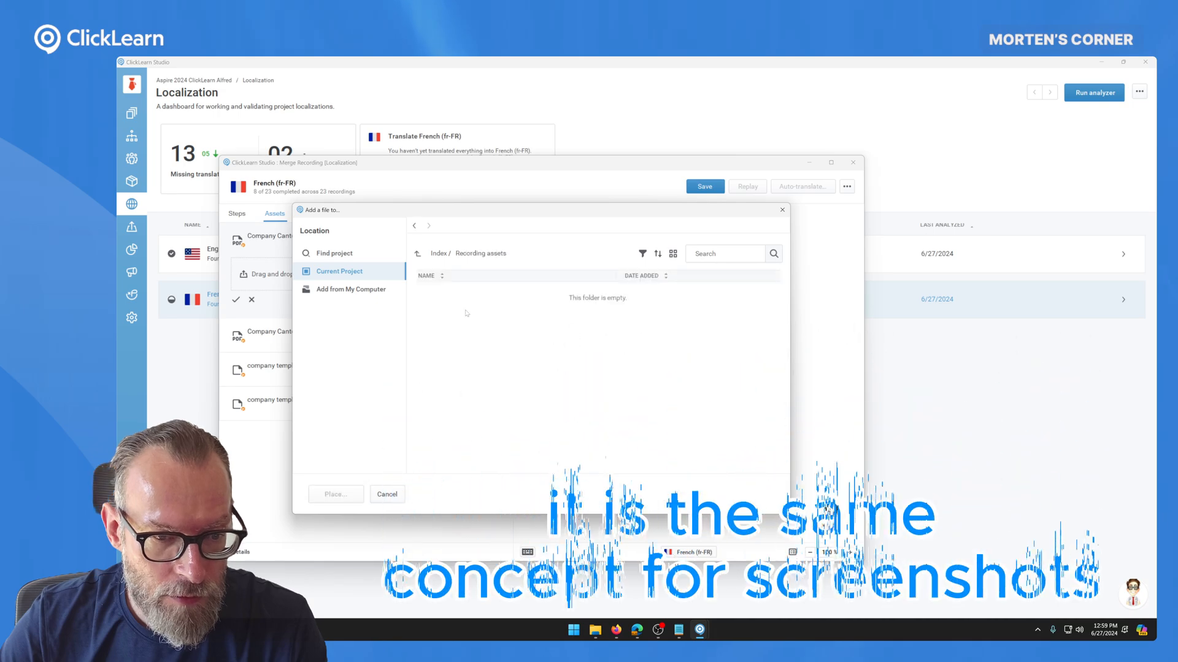
pyautogui.click(439, 254)
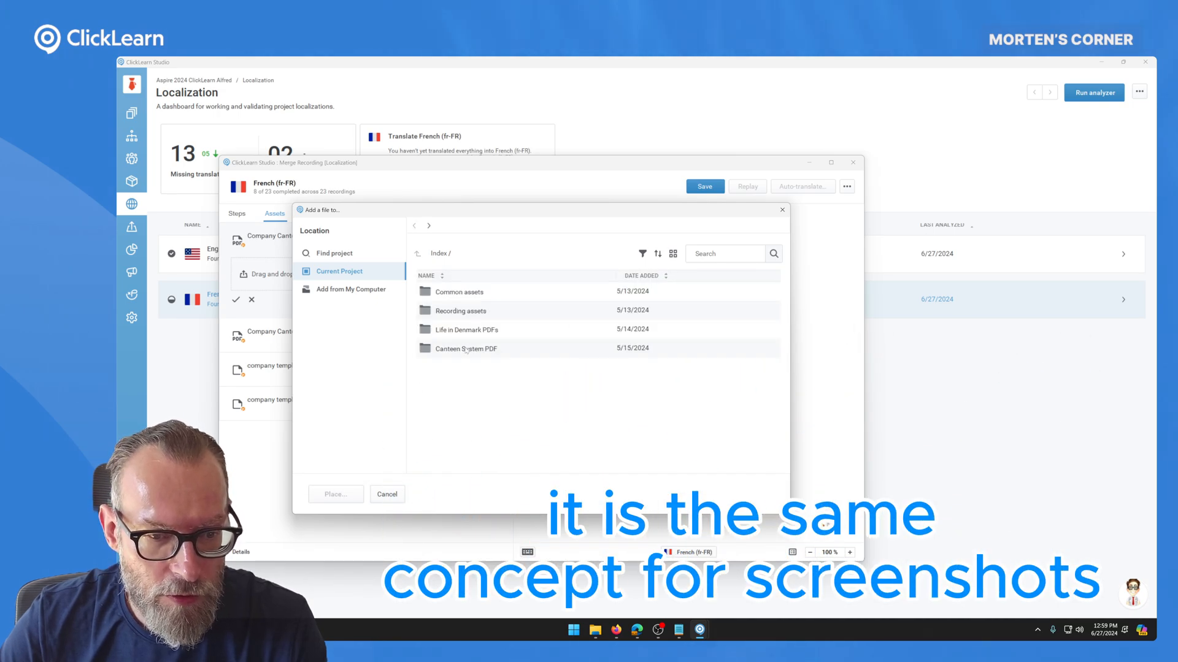
pyautogui.doubleClick(466, 350)
pyautogui.click(491, 311)
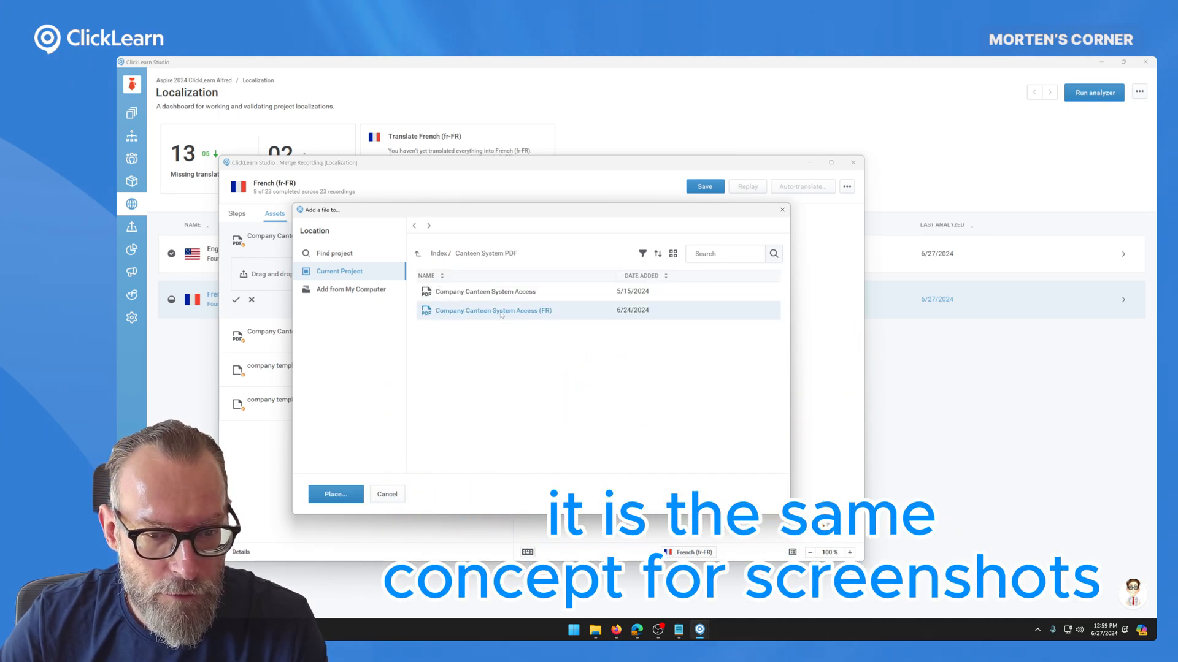
pyautogui.click(333, 499)
pyautogui.click(236, 300)
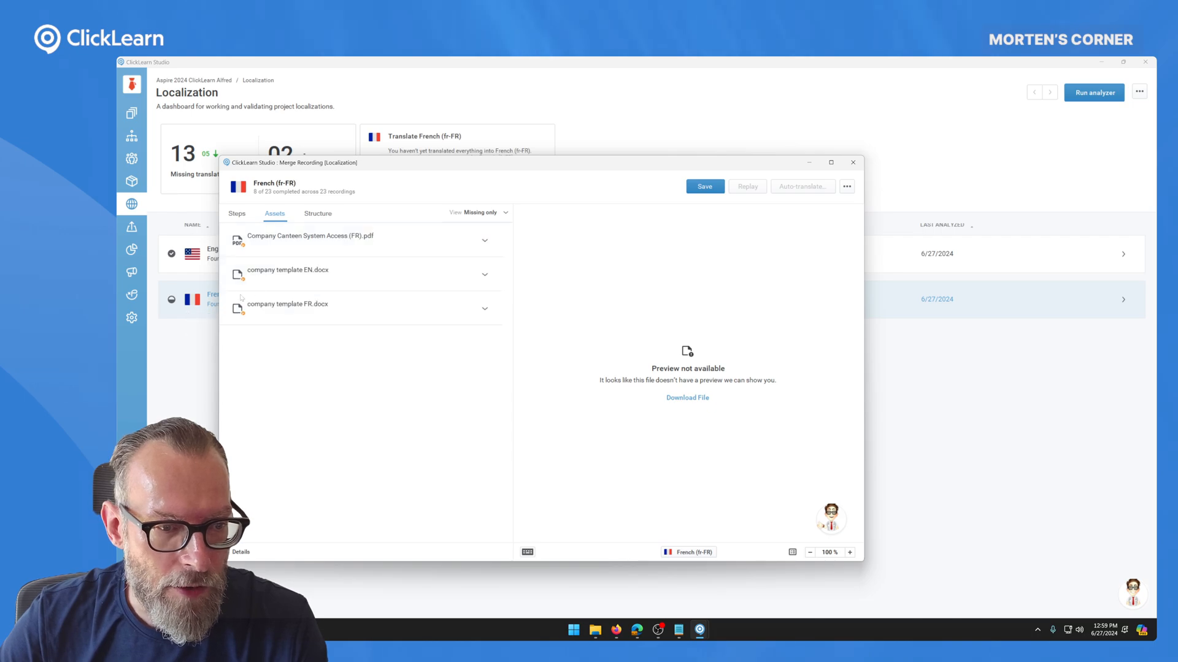
# Reuse the source file as the French version of the asset Company Canteen System Access (FR).pdf.
pyautogui.click(362, 240)
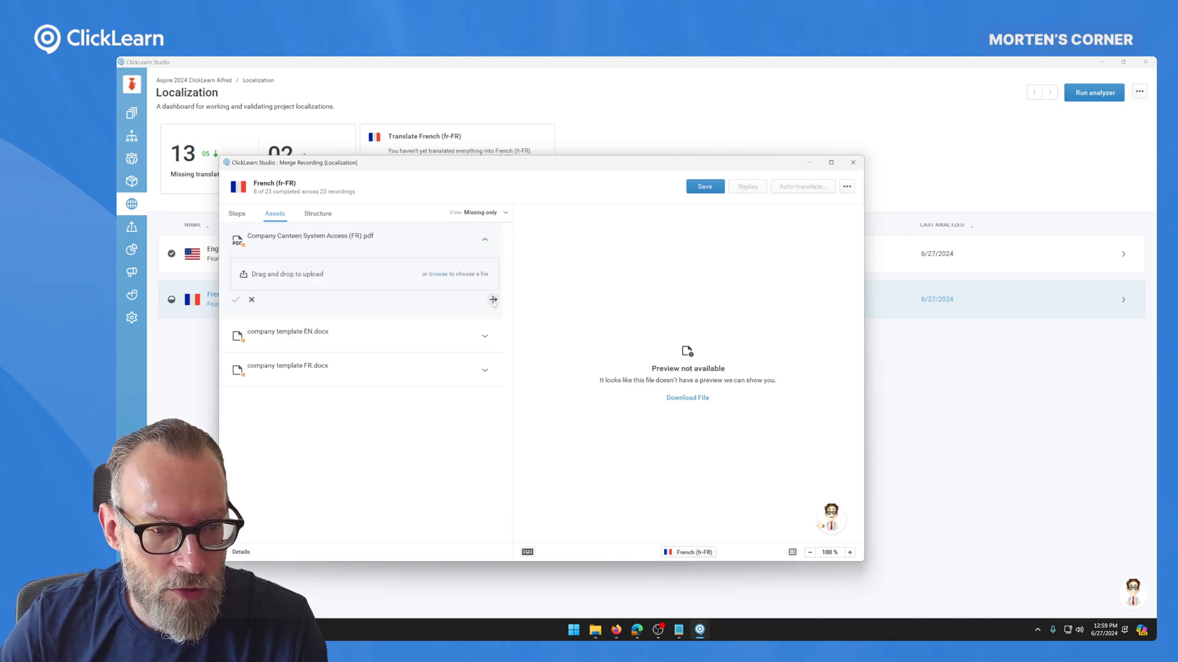
pyautogui.click(493, 299)
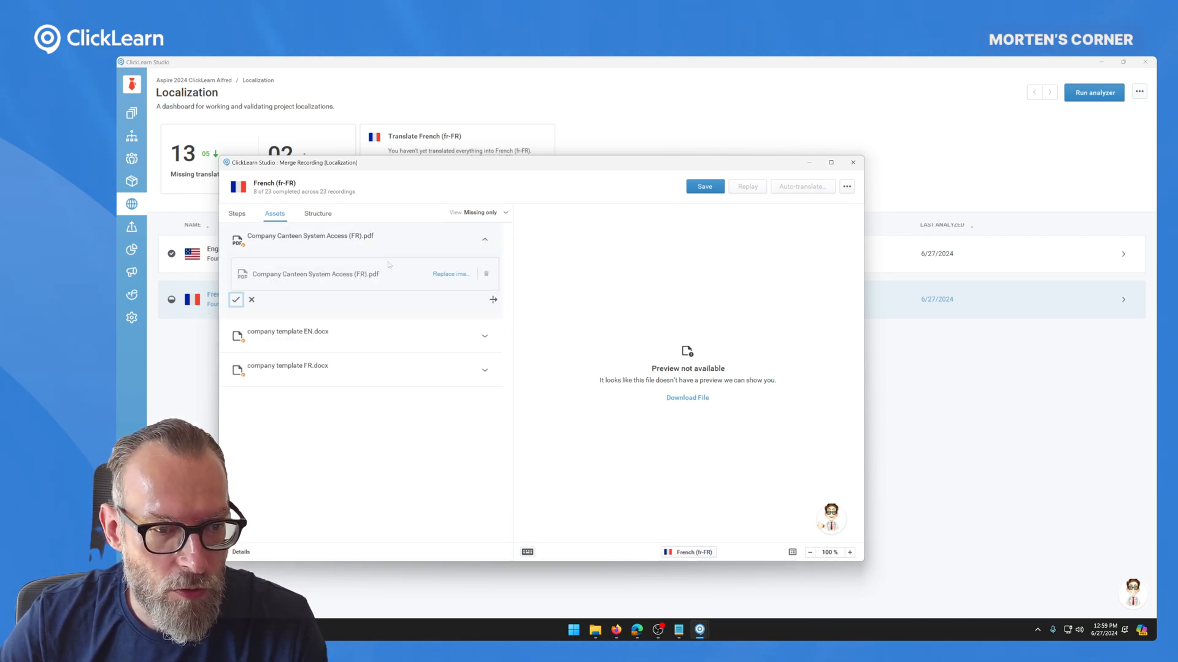
pyautogui.click(236, 300)
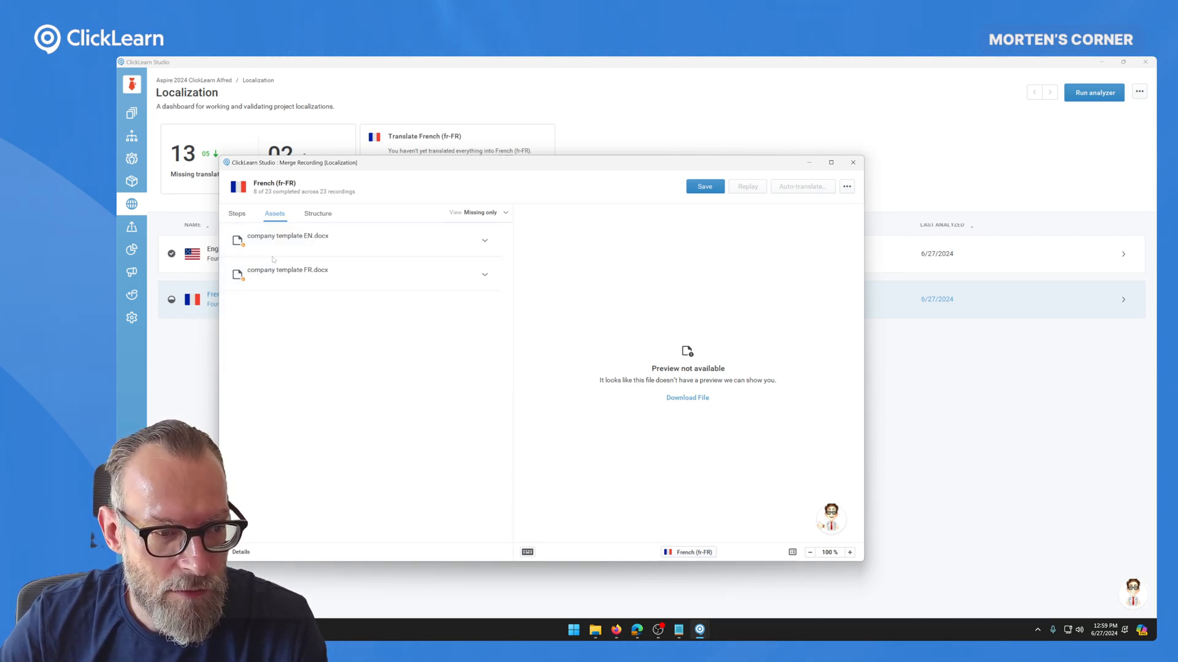
# Reuse the source files as the French versions of company template EN.docx and company template FR.docx.
pyautogui.click(485, 241)
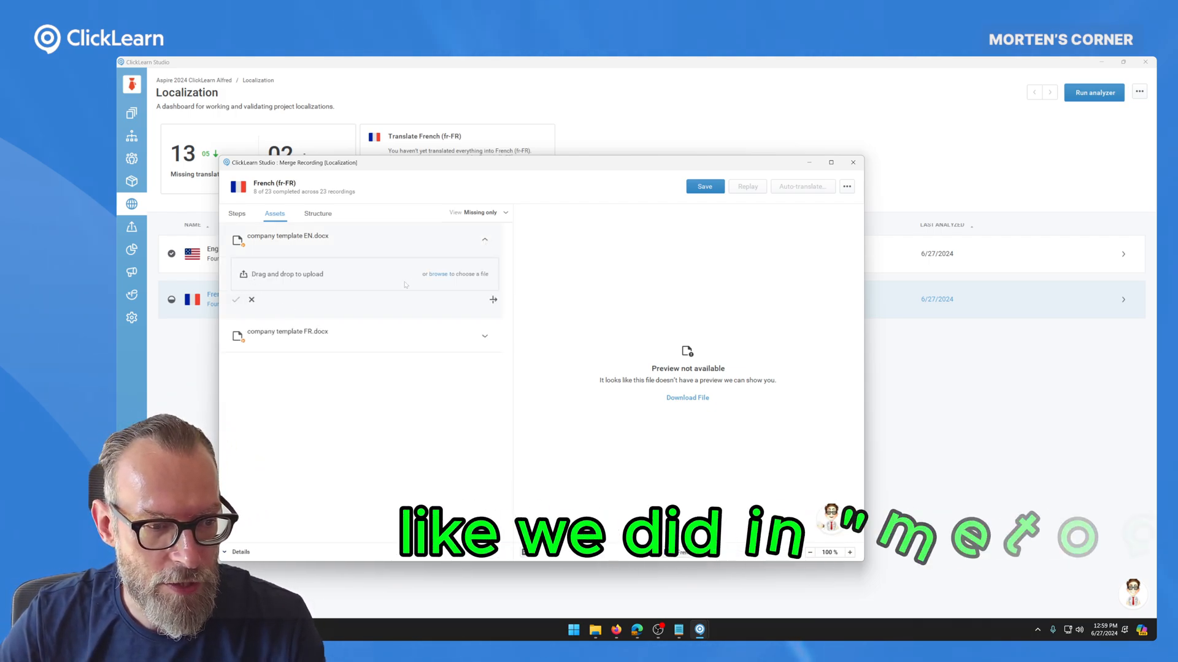
pyautogui.click(438, 274)
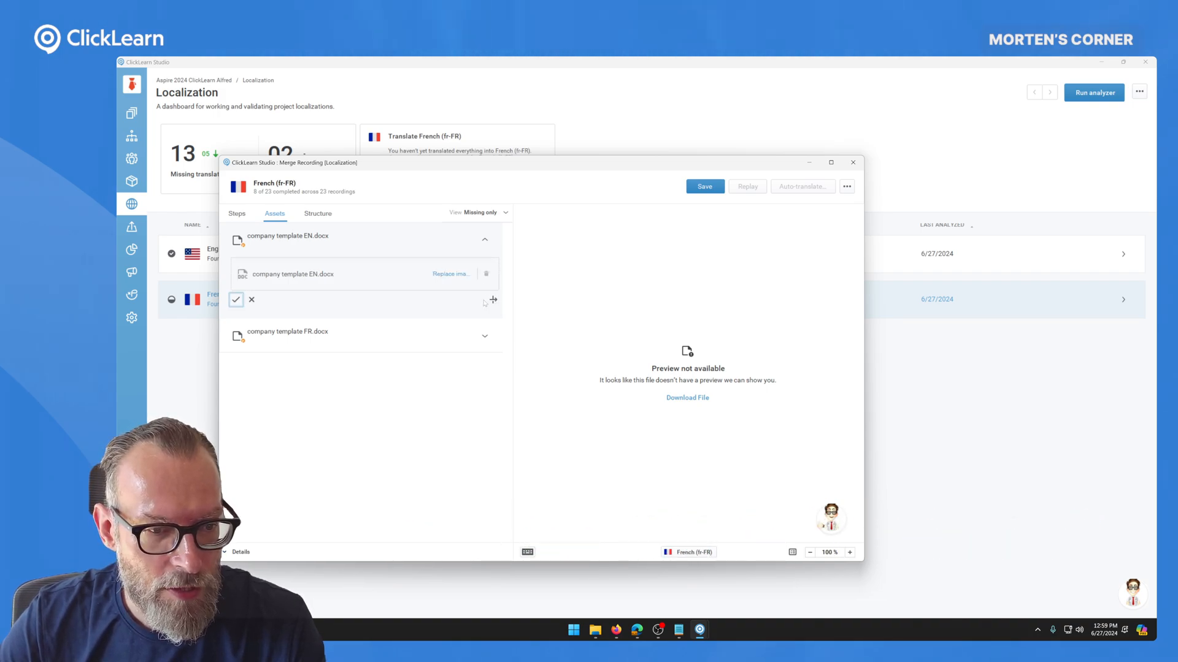
pyautogui.click(236, 299)
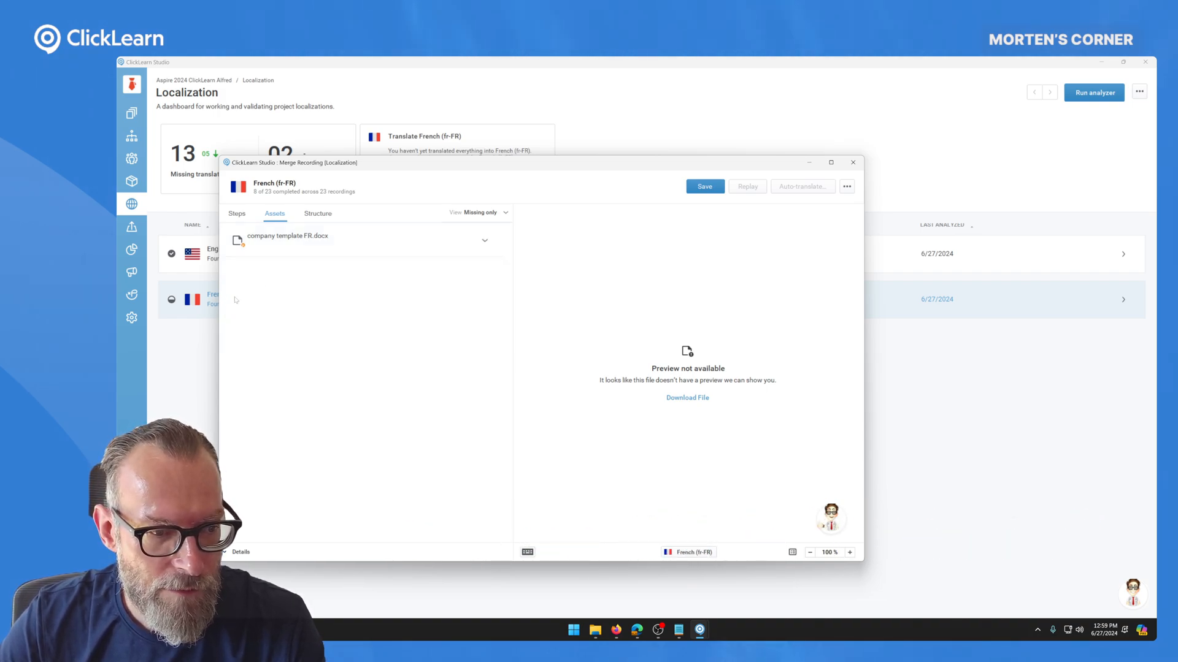
pyautogui.click(482, 256)
pyautogui.click(494, 300)
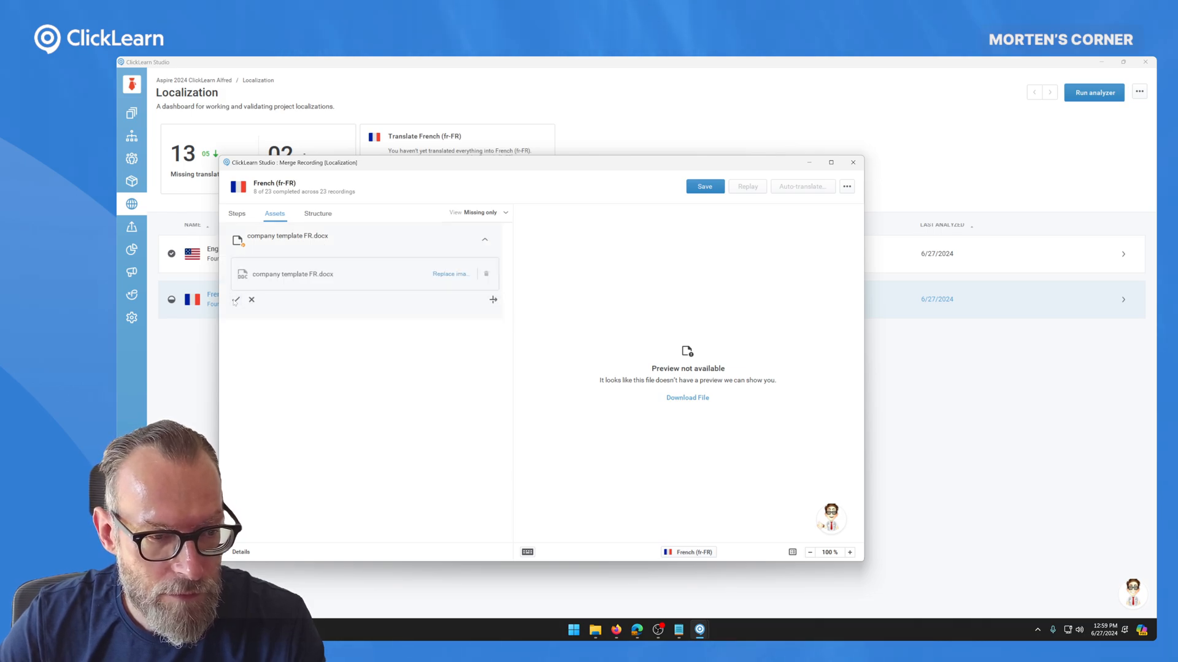
pyautogui.click(235, 300)
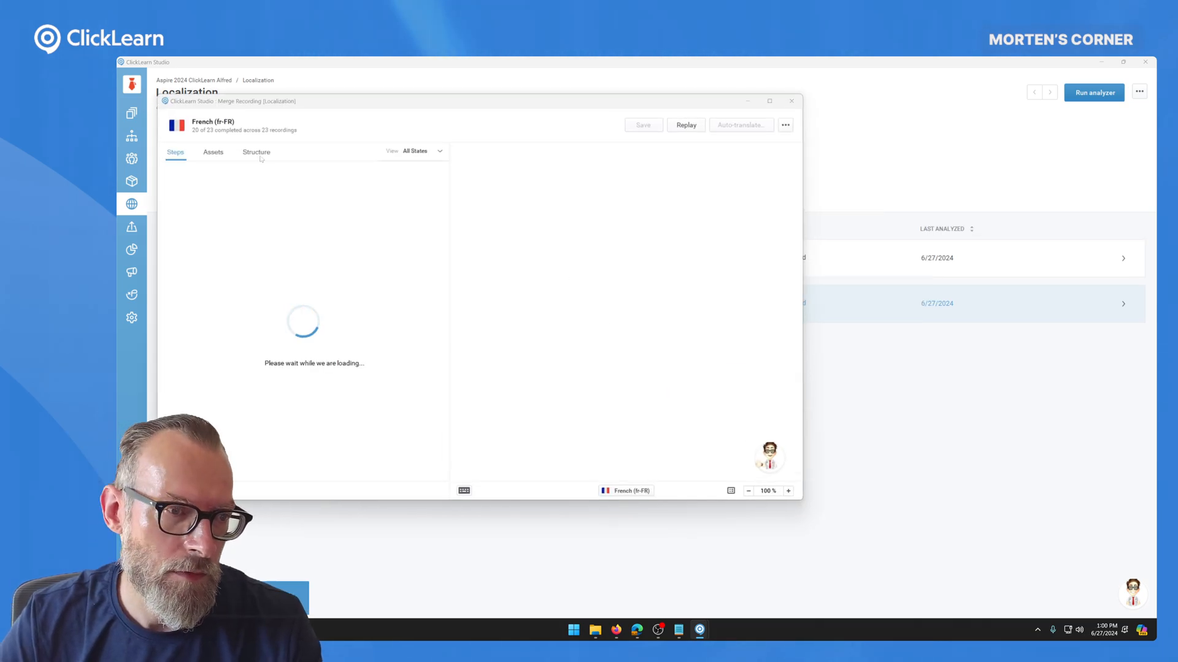
# Auto-translate all of the project's structure elements into French and save the localization.
pyautogui.click(257, 151)
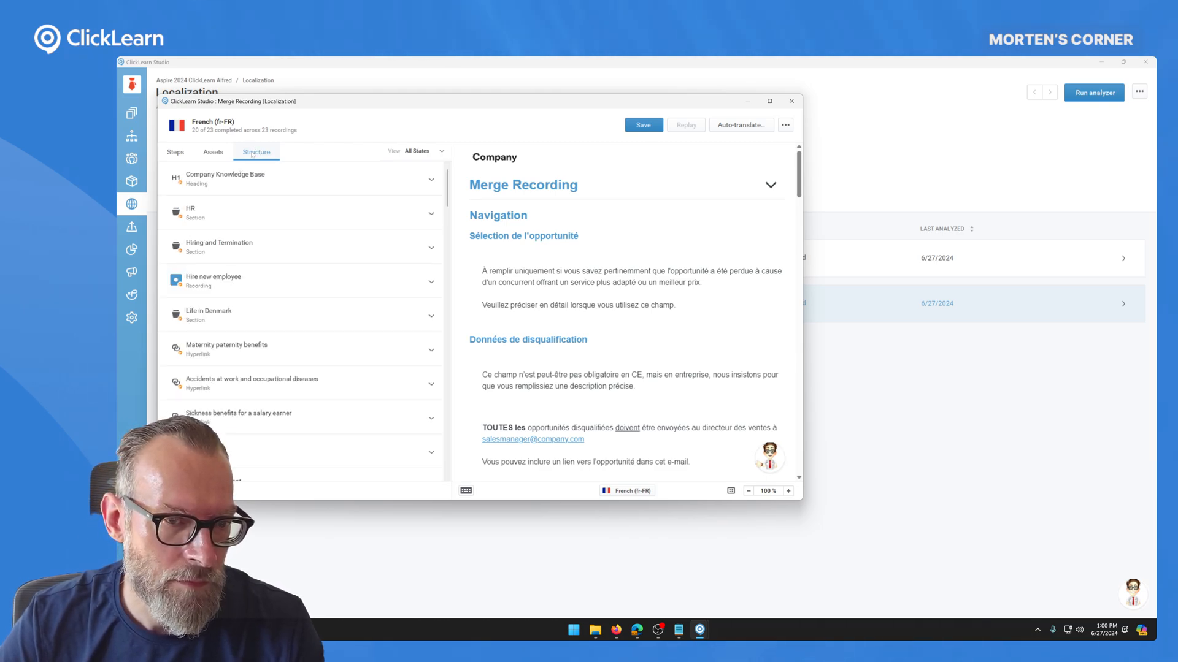
pyautogui.click(738, 127)
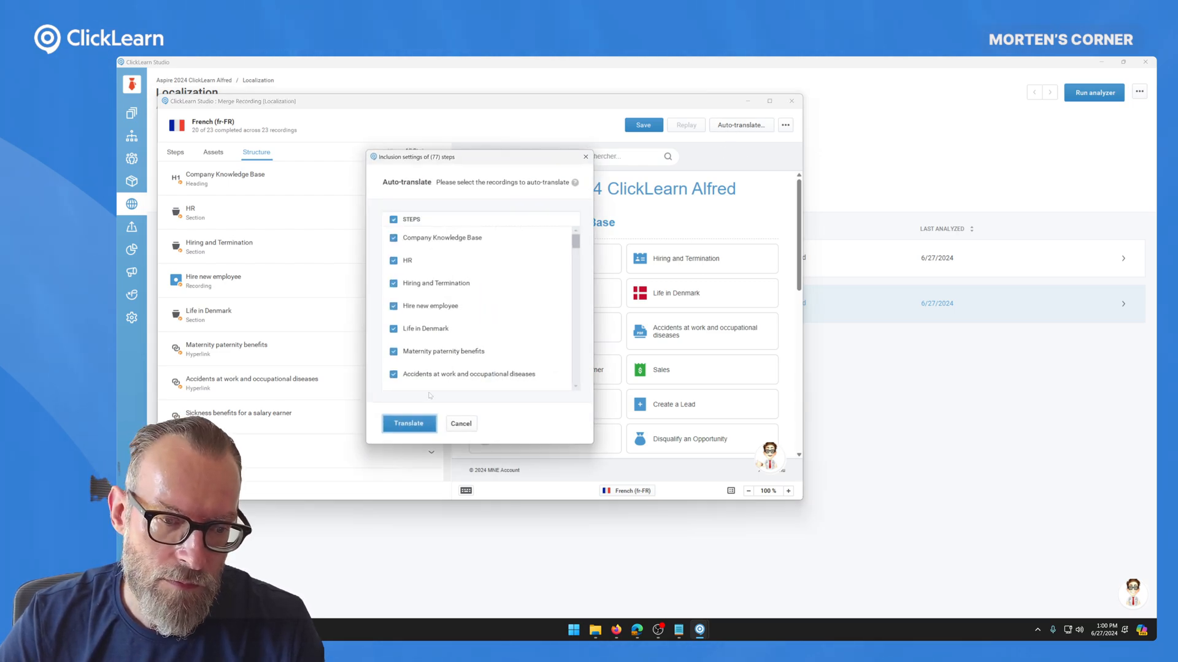
pyautogui.click(409, 423)
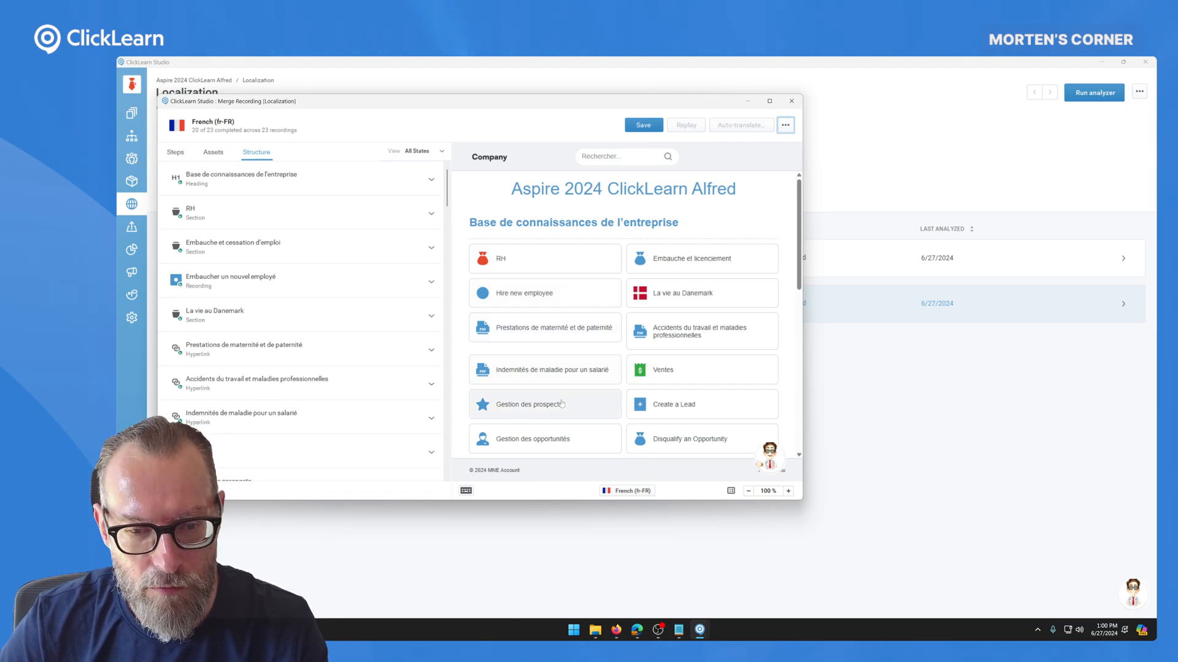
pyautogui.scroll(-2, 552, 398)
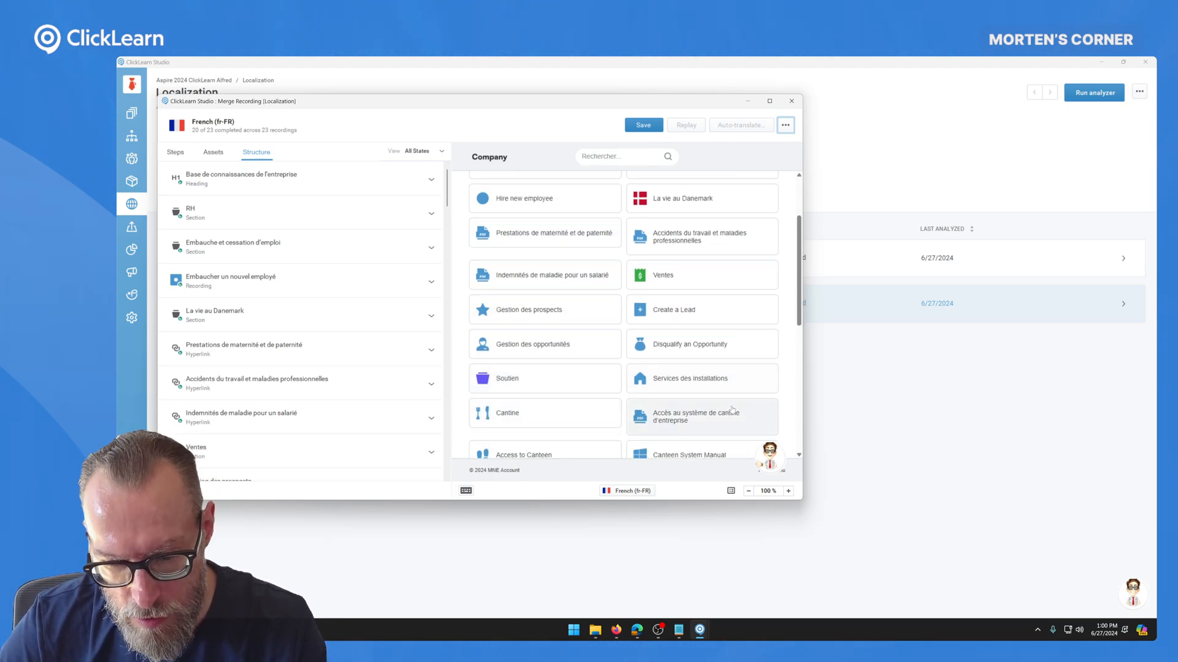
pyautogui.scroll(2, 685, 307)
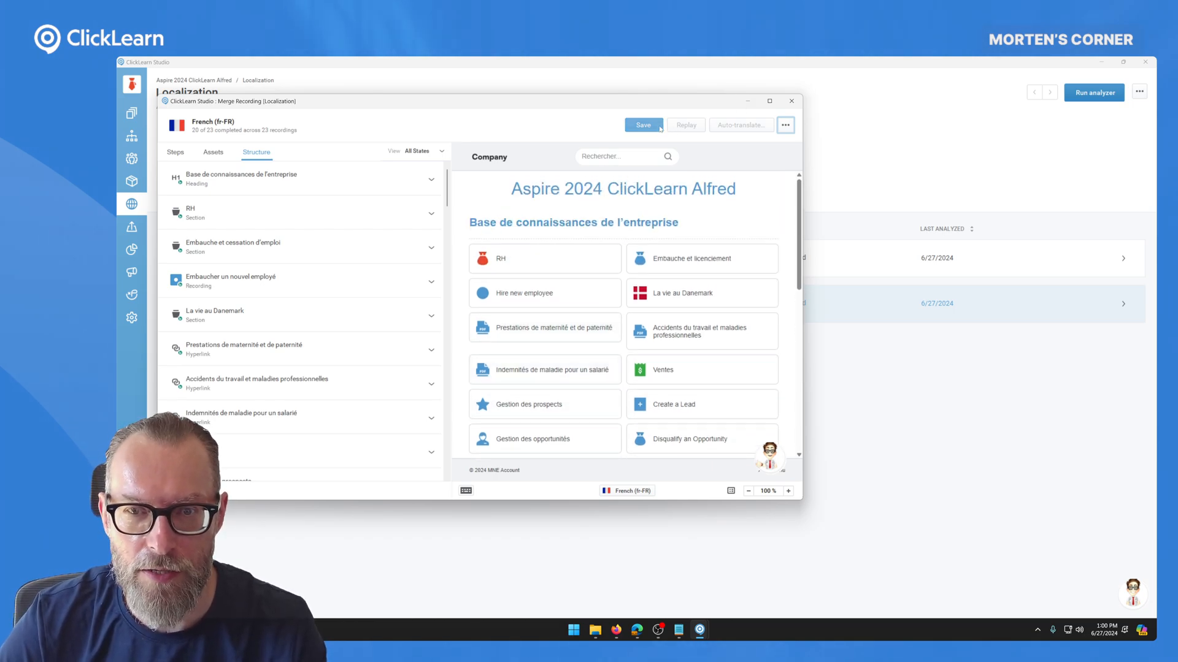
pyautogui.click(659, 127)
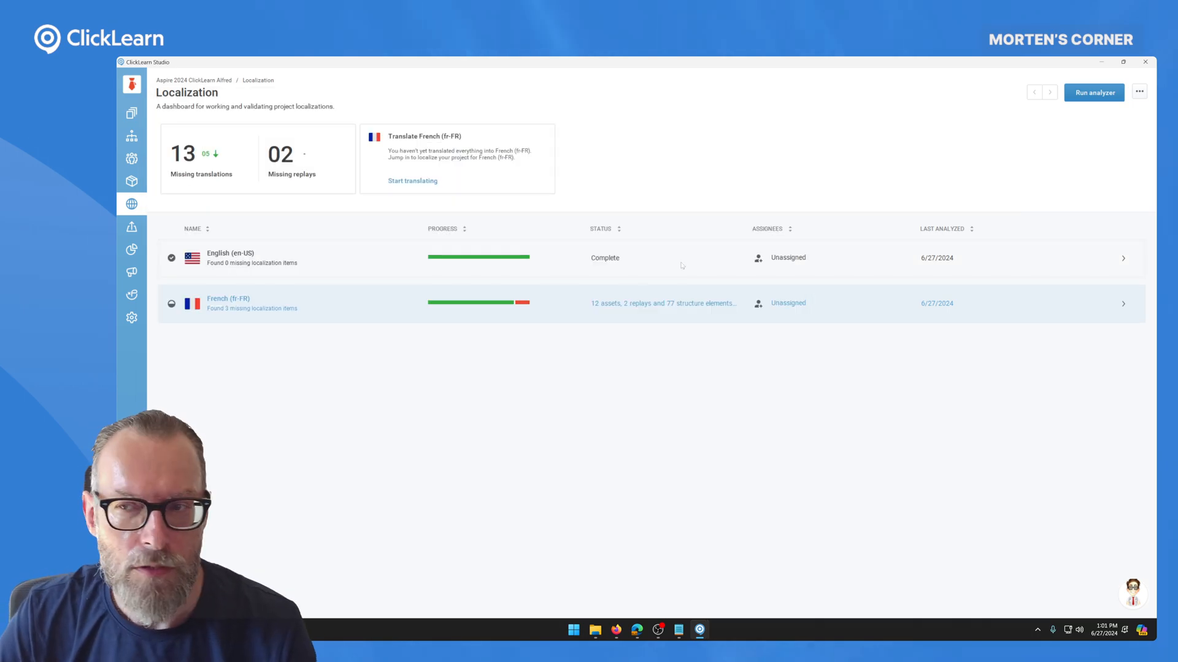
# Run the localization analyzer again and open the replay list for French (fr-FR).
pyautogui.click(1102, 93)
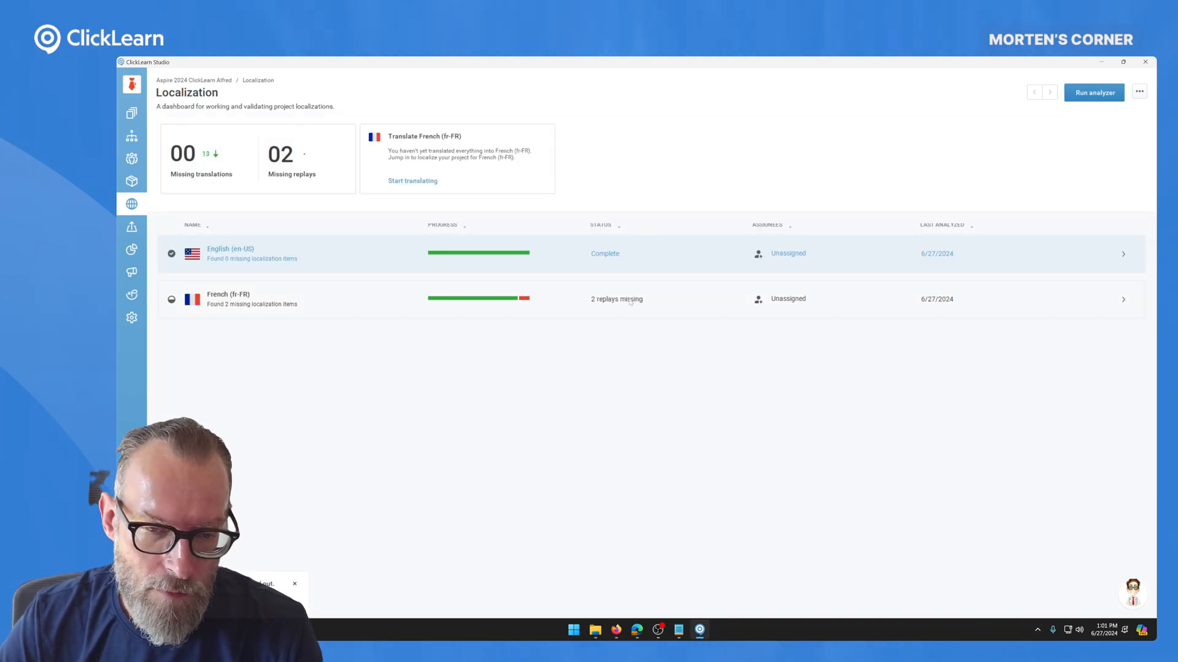
pyautogui.click(630, 301)
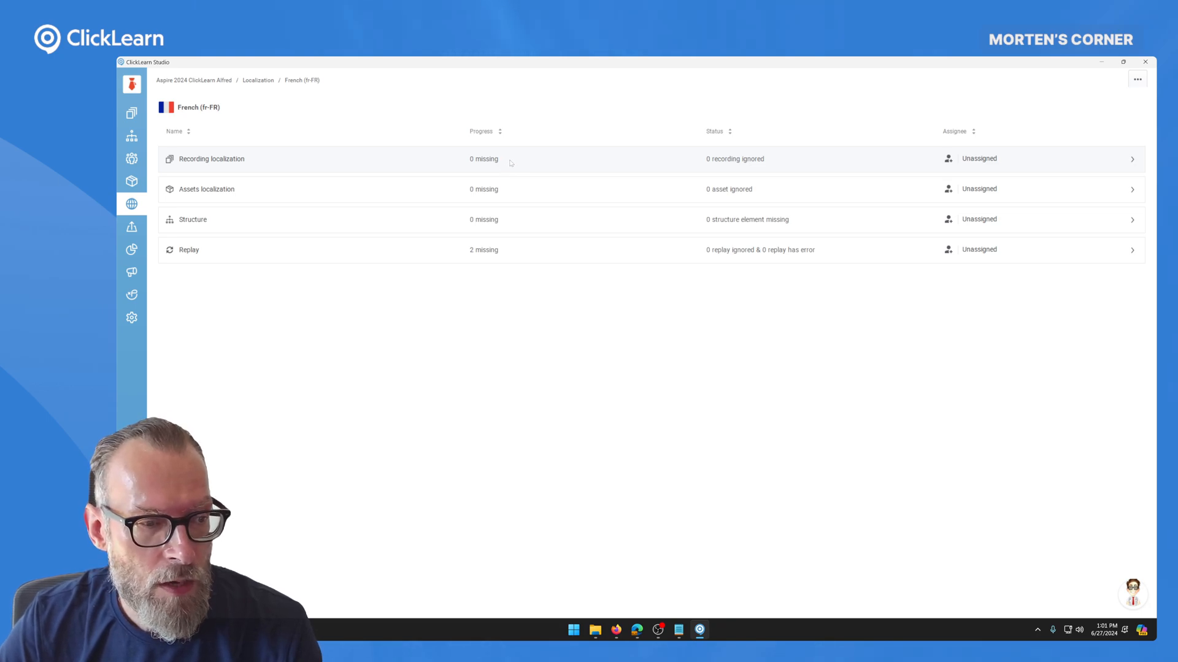
pyautogui.click(482, 248)
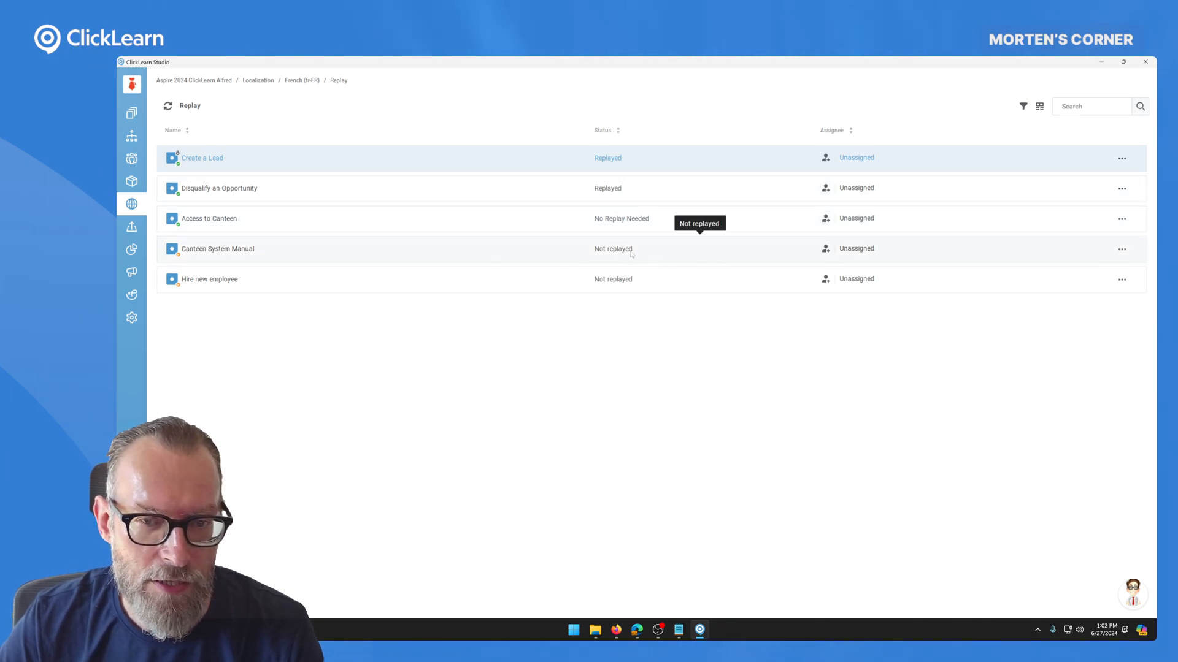
# Ignore the French replay localization of the Canteen System Manual and Hire new employee recordings.
pyautogui.click(320, 252)
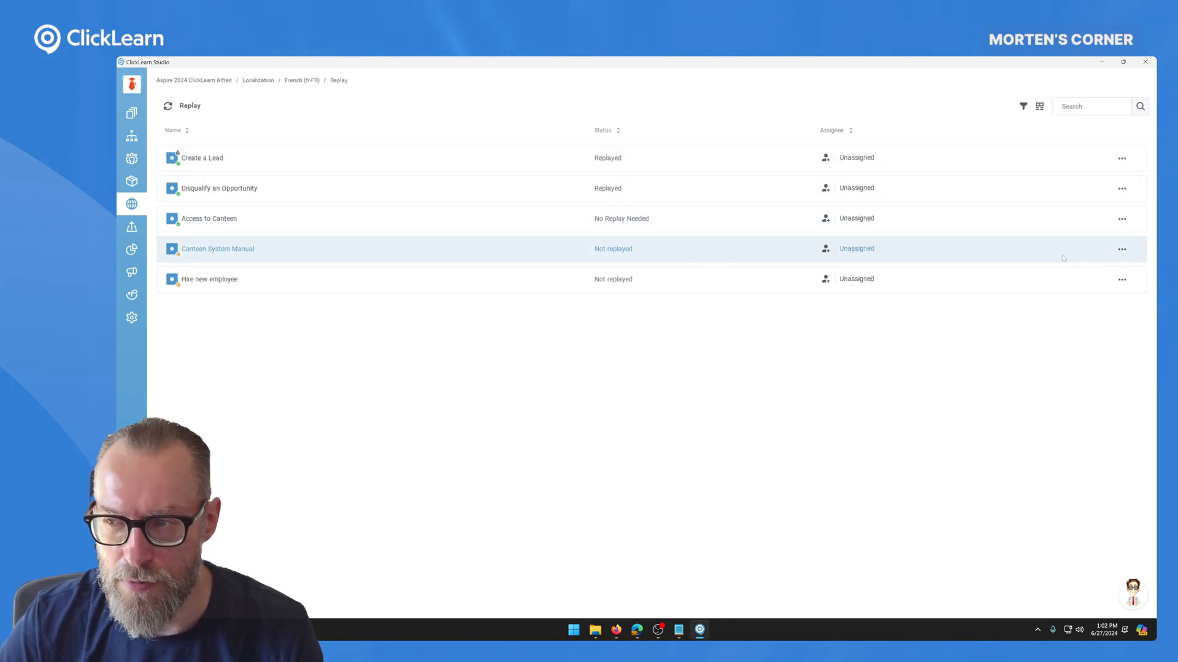
pyautogui.click(1122, 251)
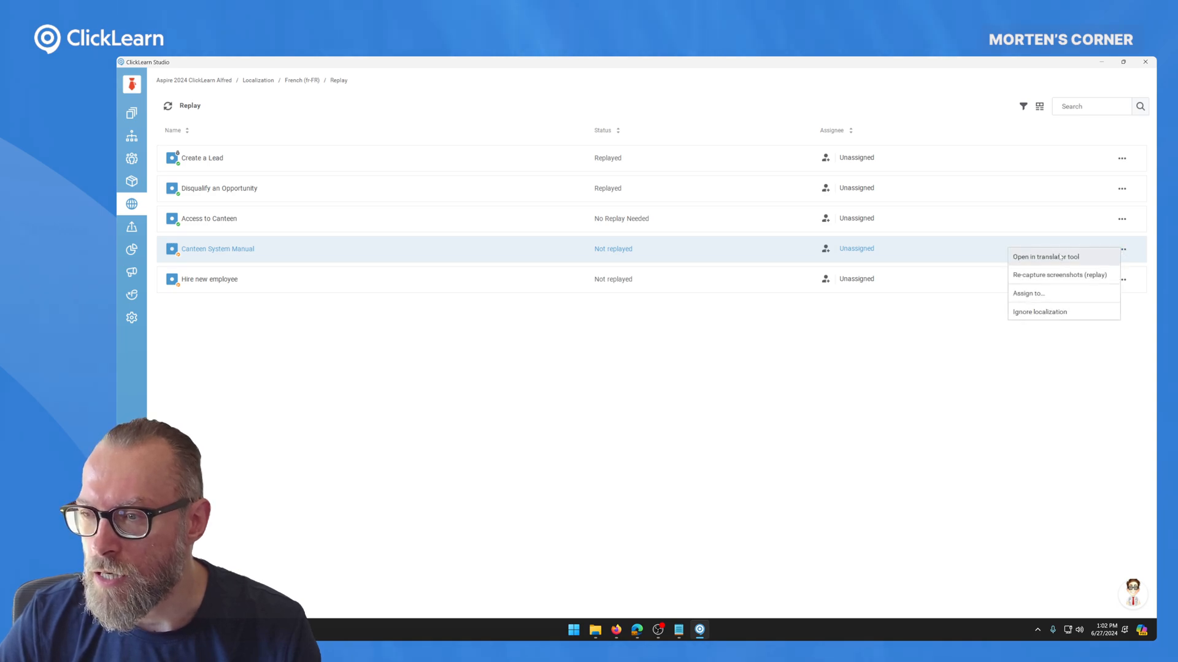
pyautogui.click(1041, 311)
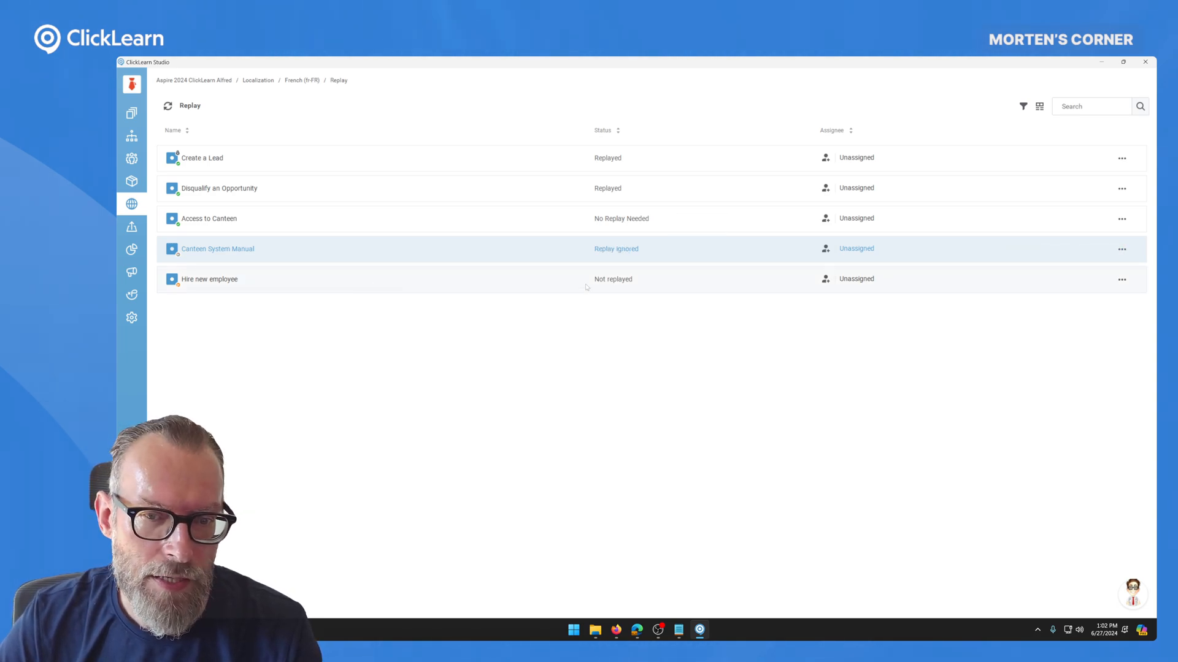
pyautogui.click(612, 283)
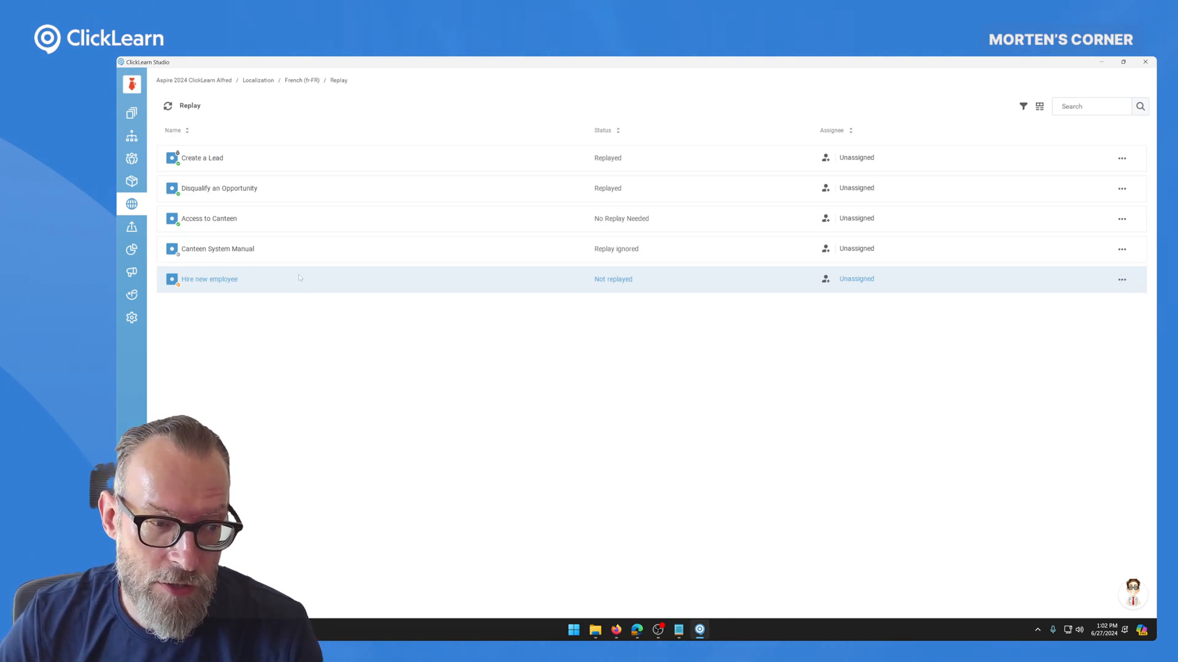
pyautogui.click(1121, 279)
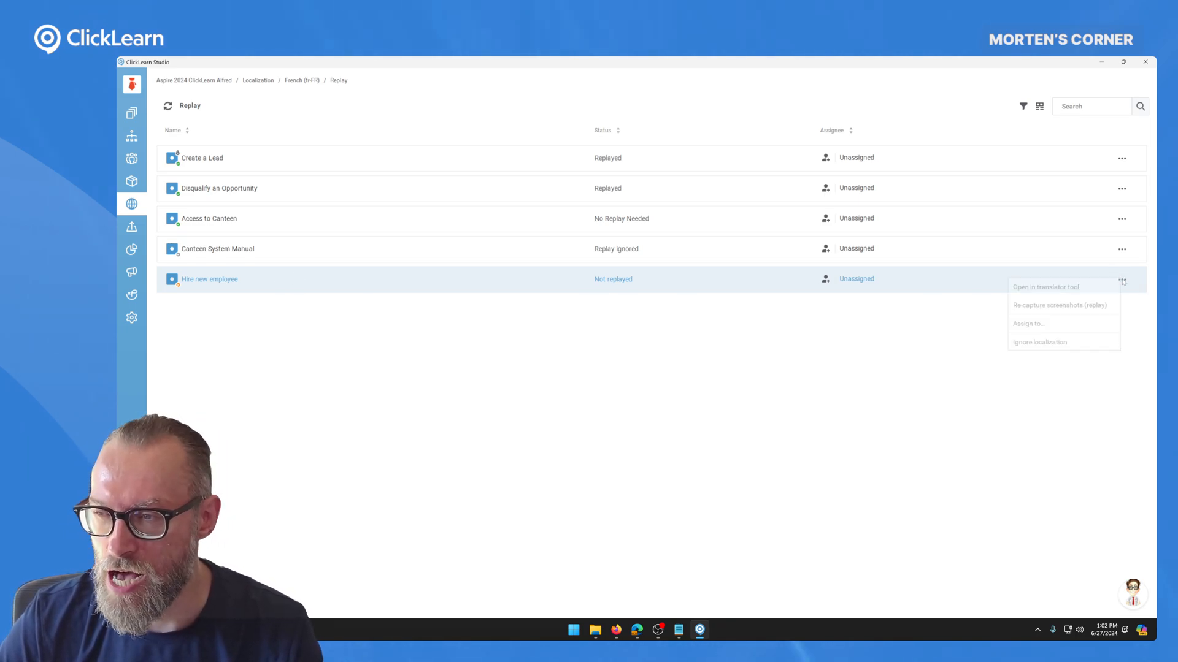
pyautogui.click(1043, 342)
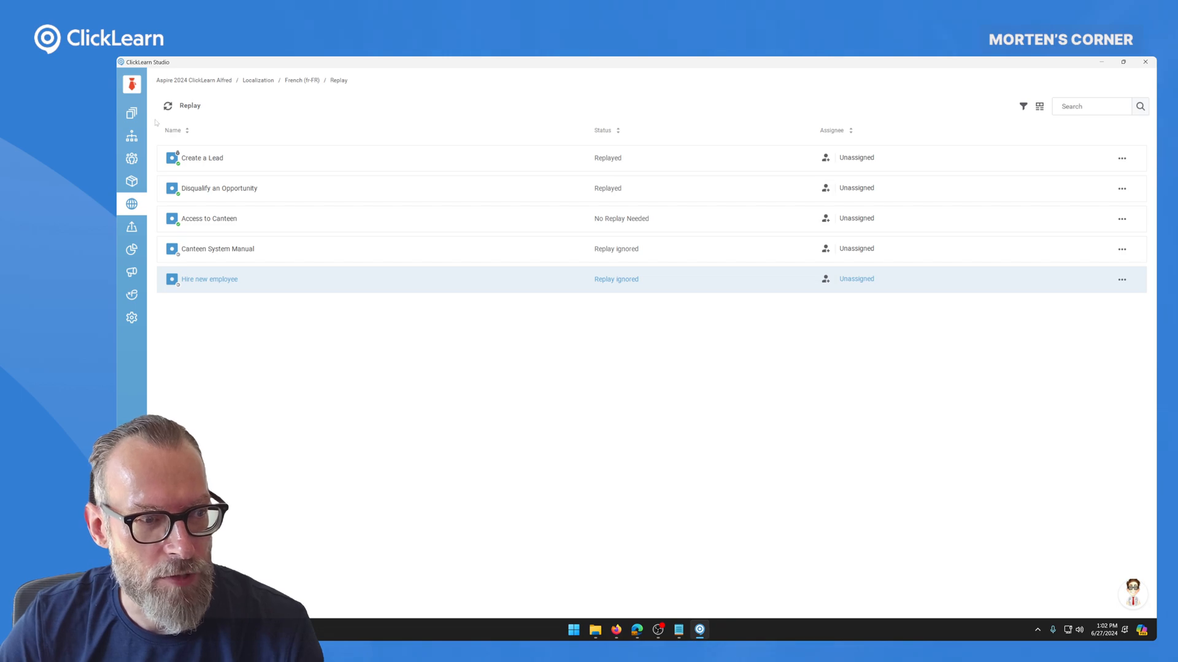
# Open the project's Recordings overview.
pyautogui.click(131, 113)
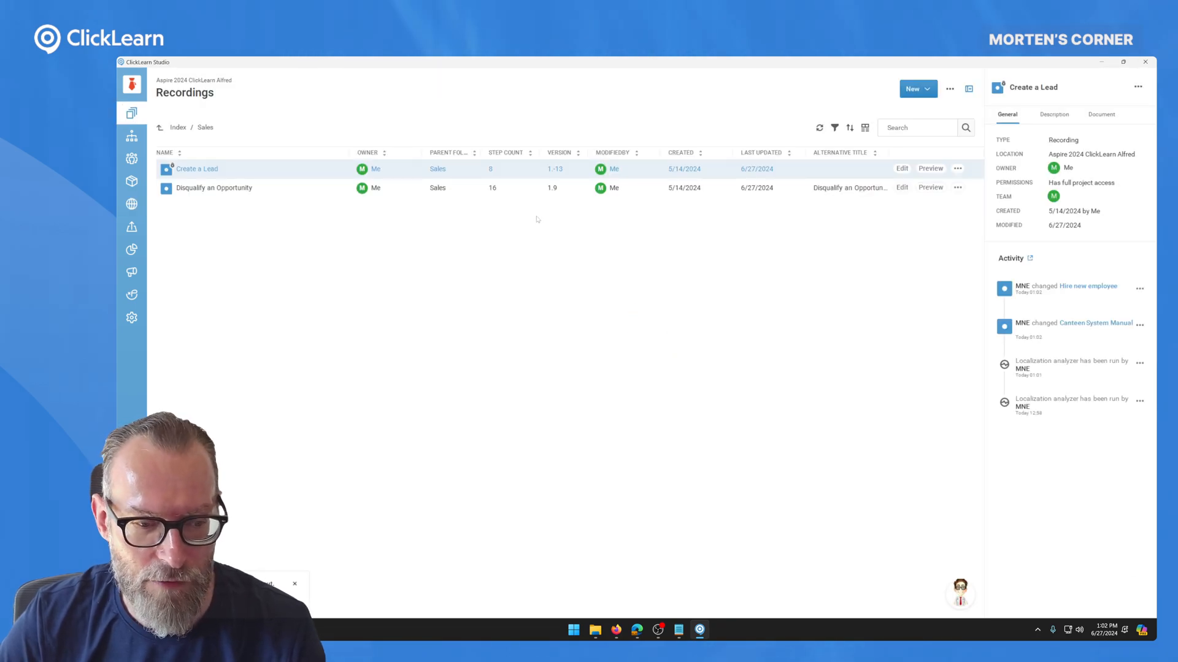